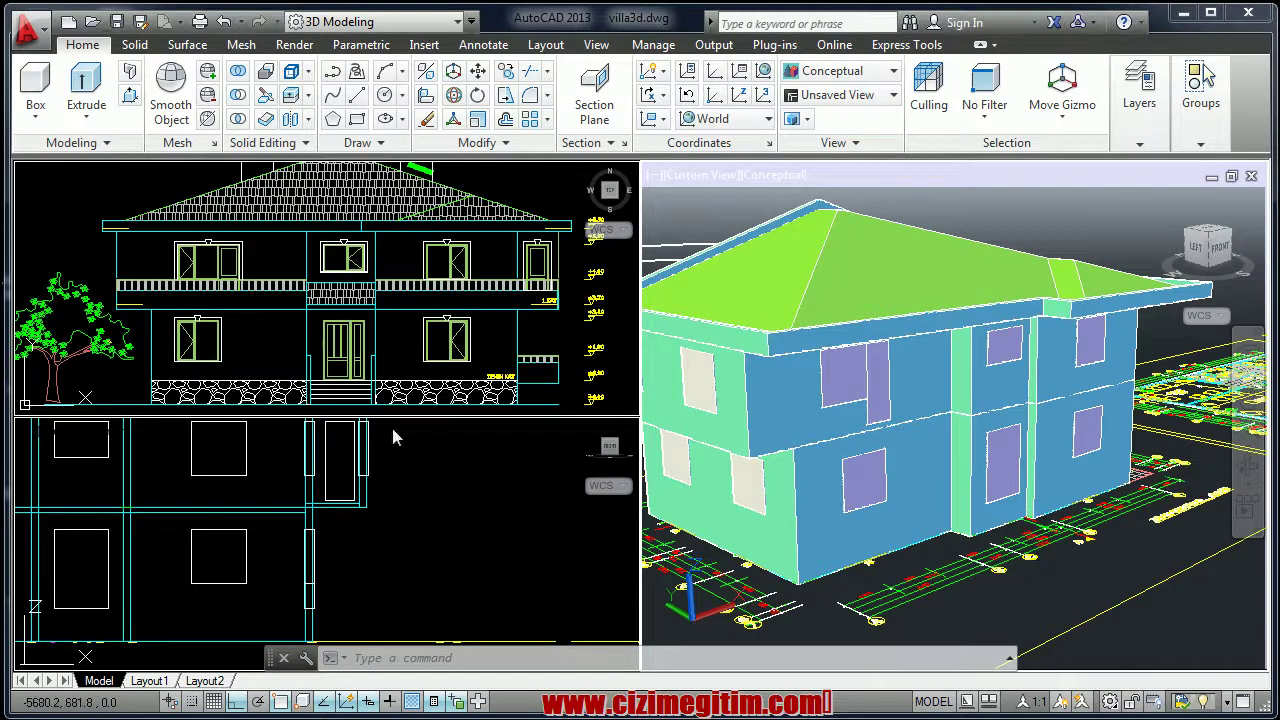
Activate the lower elevation viewport, then the upper viewport, and navigate around the ground floor plan
click(380, 522)
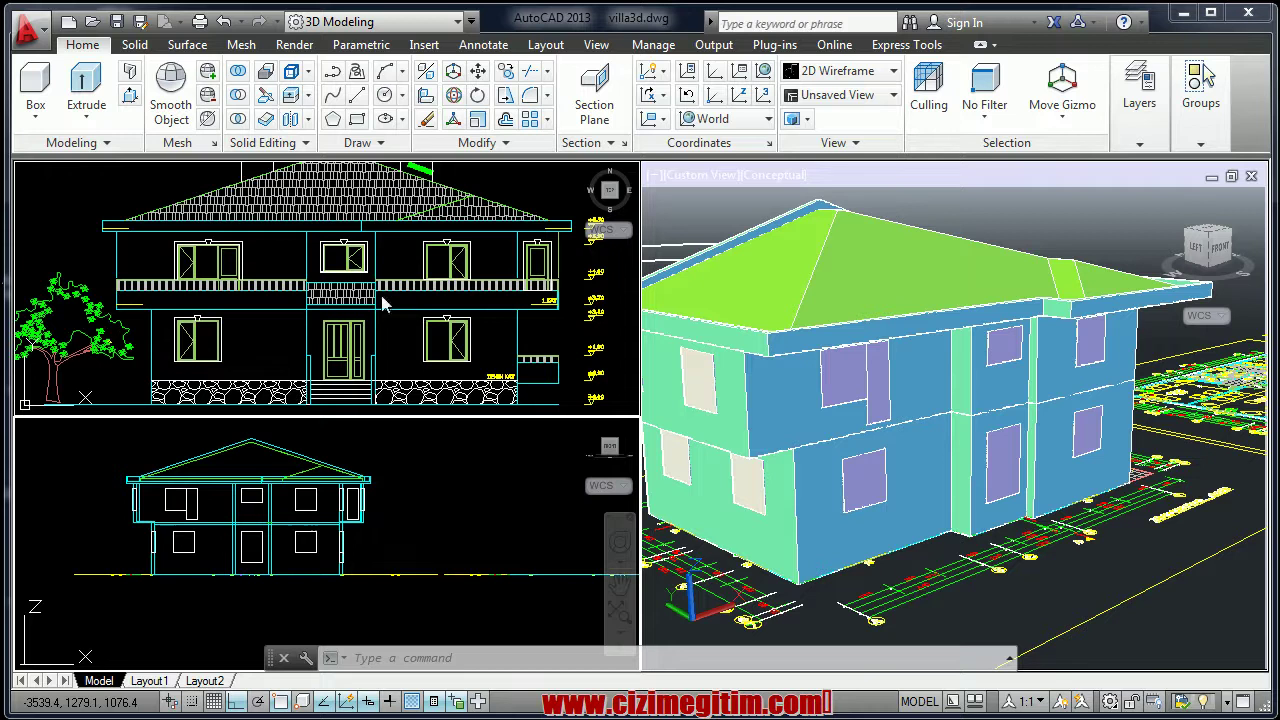
click(300, 252)
scroll(300, 252, down, 3)
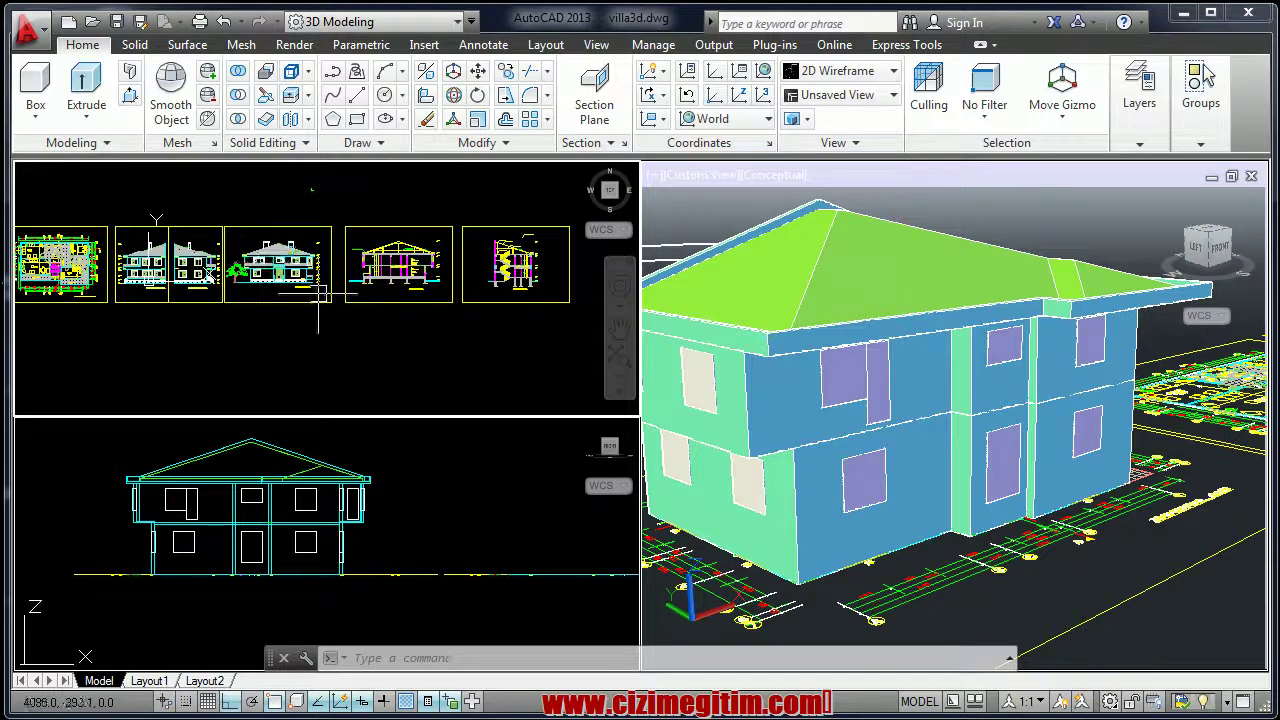
scroll(386, 290, down, 2)
scroll(390, 298, up, 5)
scroll(292, 296, up, 5)
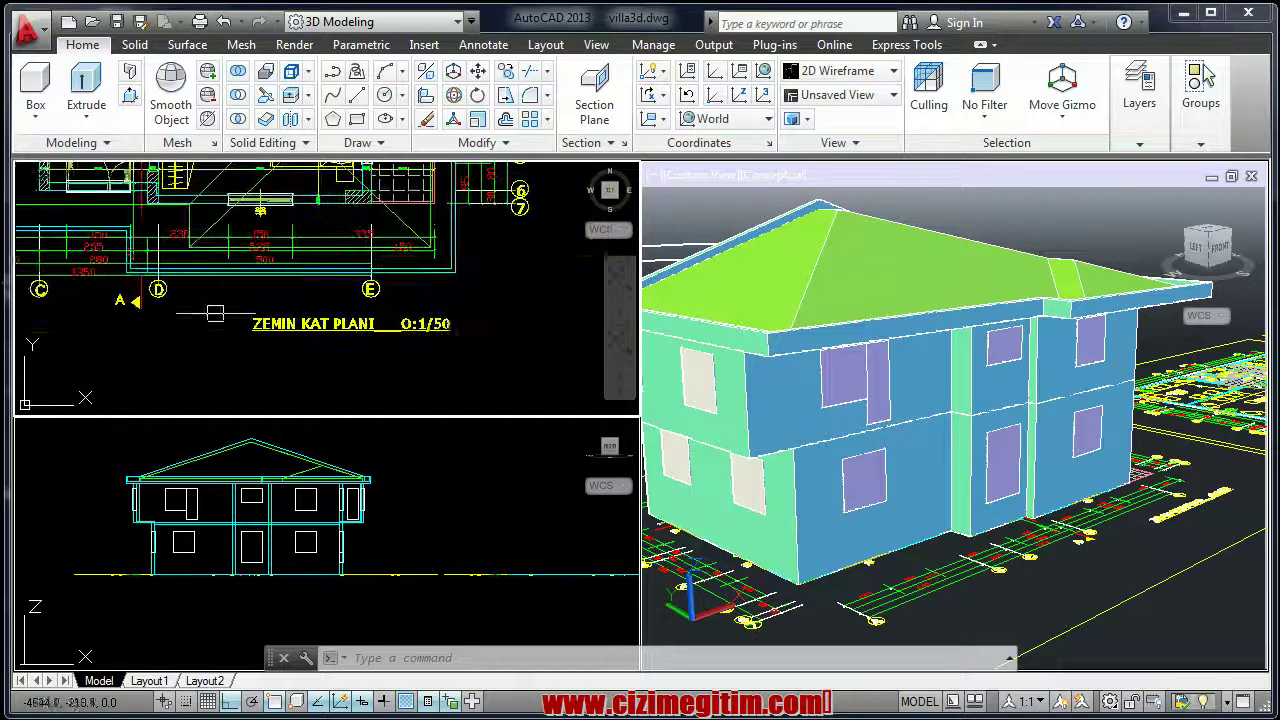
middle_drag(300, 340, 462, 365)
scroll(462, 365, down, 2)
scroll(462, 365, down, 2)
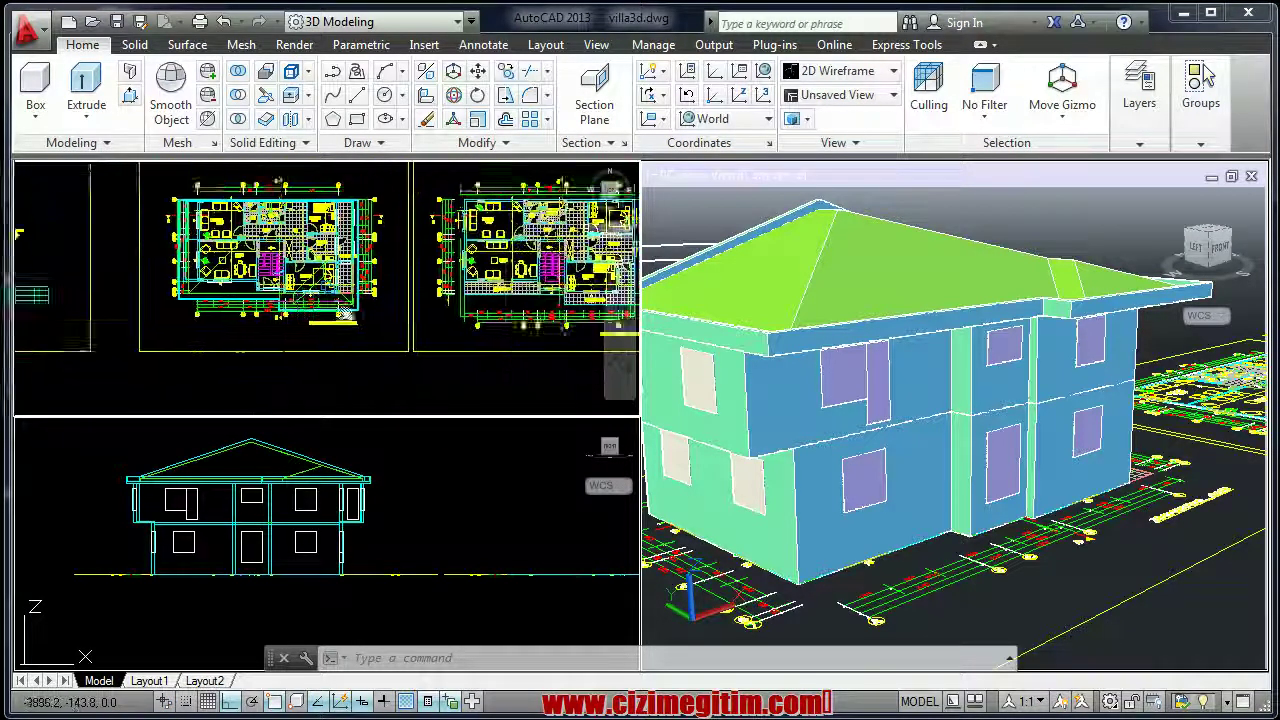
scroll(462, 365, down, 2)
Zoom and pan the upper view onto the front entrance steps and stone base
middle_drag(420, 320, 255, 300)
scroll(255, 300, up, 3)
scroll(230, 305, up, 1)
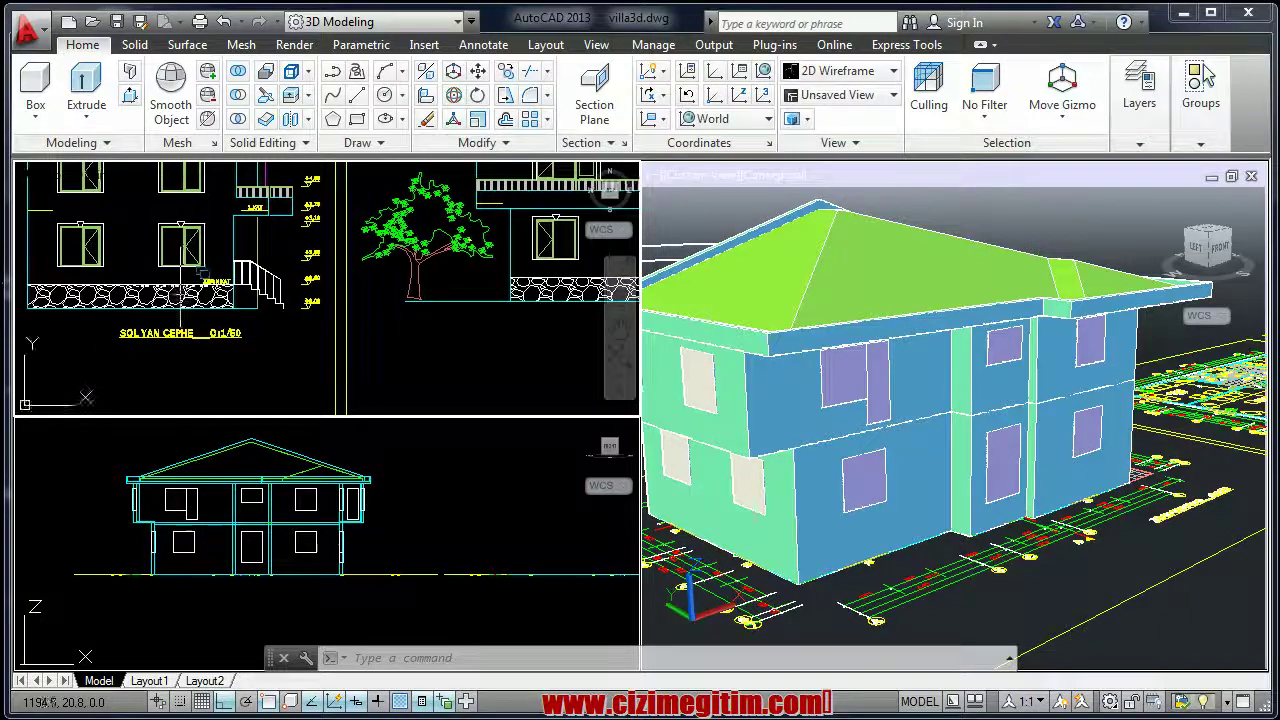
scroll(200, 310, up, 2)
scroll(175, 316, up, 1)
scroll(200, 316, down, 3)
scroll(285, 318, down, 2)
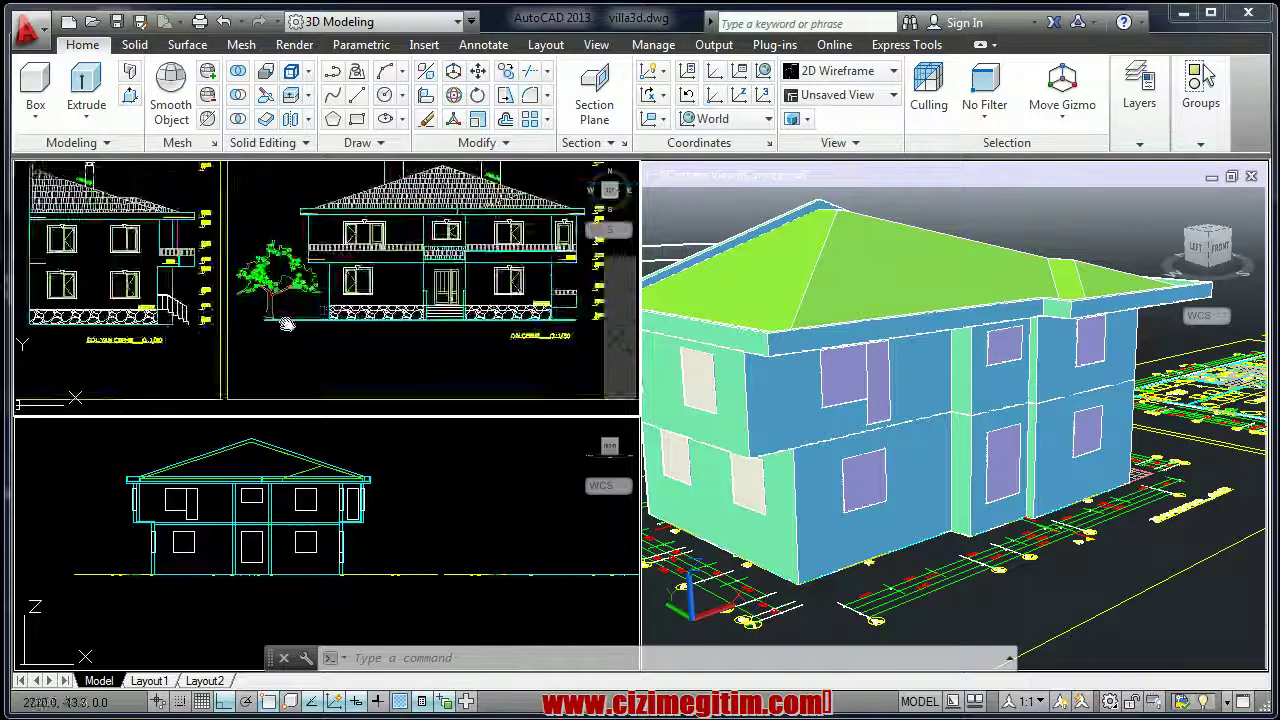
scroll(370, 318, up, 2)
scroll(390, 320, up, 3)
middle_drag(390, 320, 155, 340)
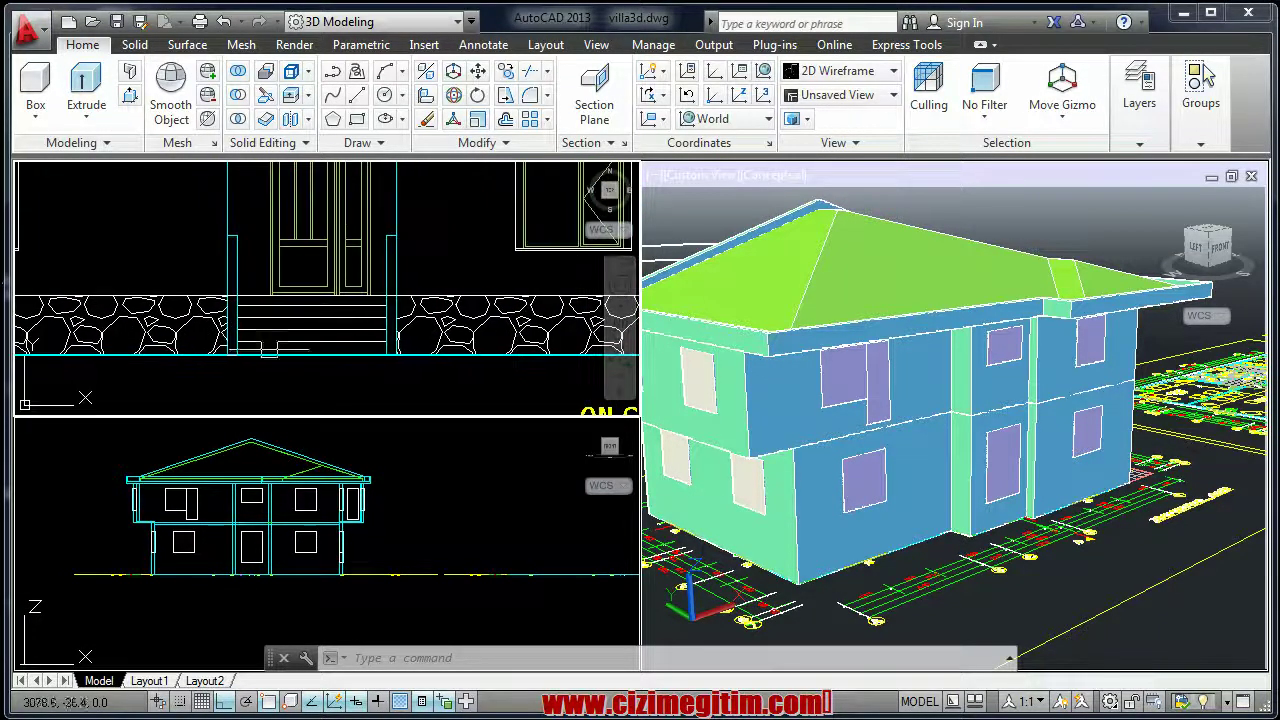
Measure the front entrance stair width with DIST, reading 225.0
text(di)
key(Return)
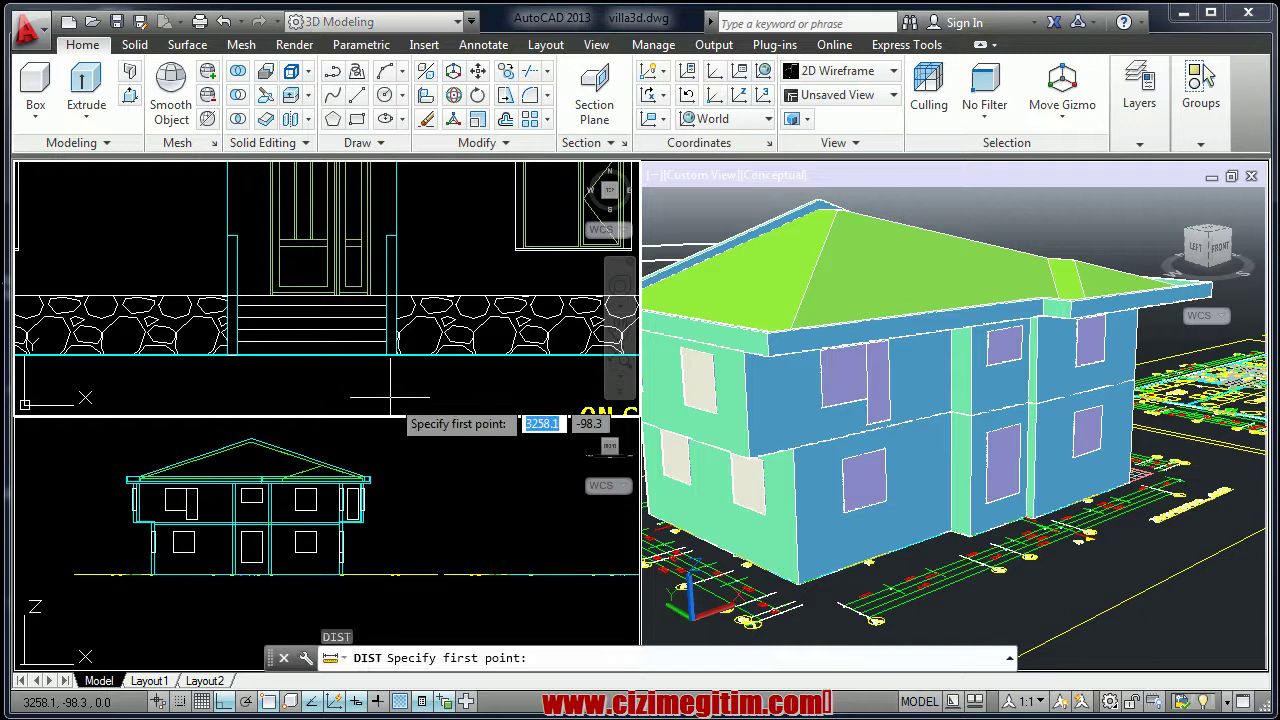
scroll(395, 360, up, 2)
click(393, 322)
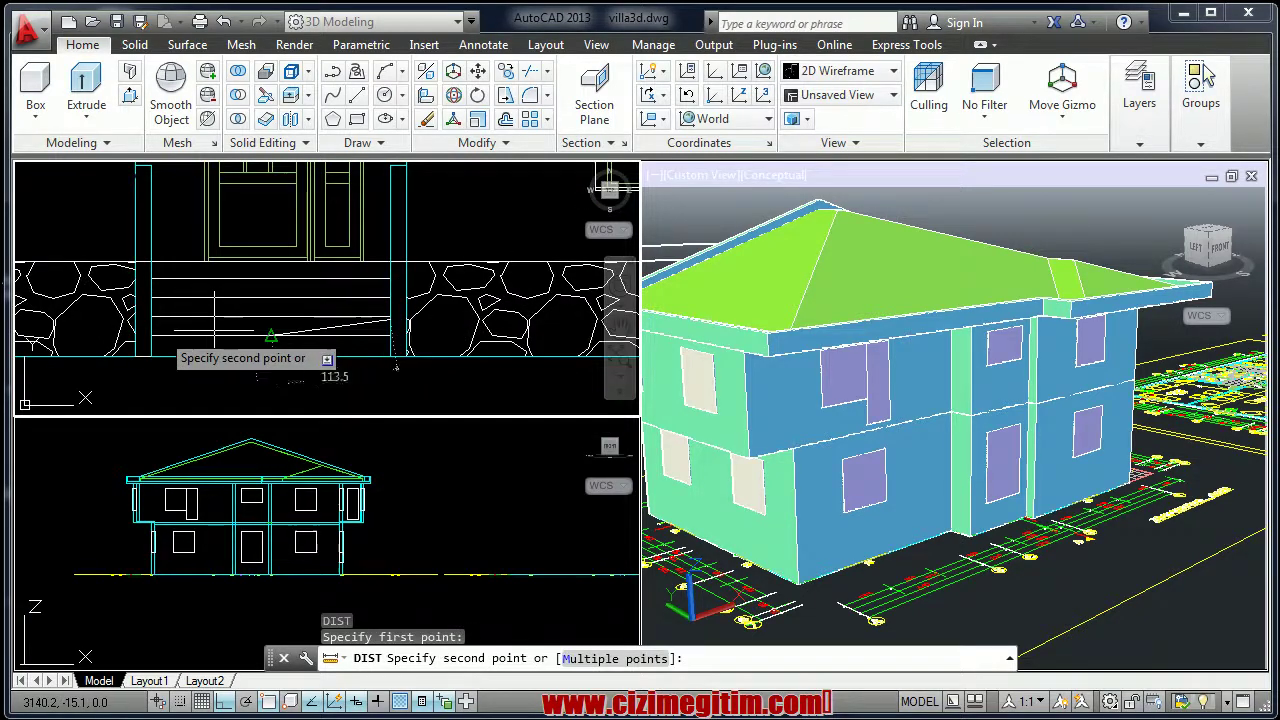
click(150, 320)
Zoom the view out and back in to bring the side elevation into view
scroll(430, 330, down, 2)
scroll(430, 330, down, 2)
scroll(430, 330, down, 1)
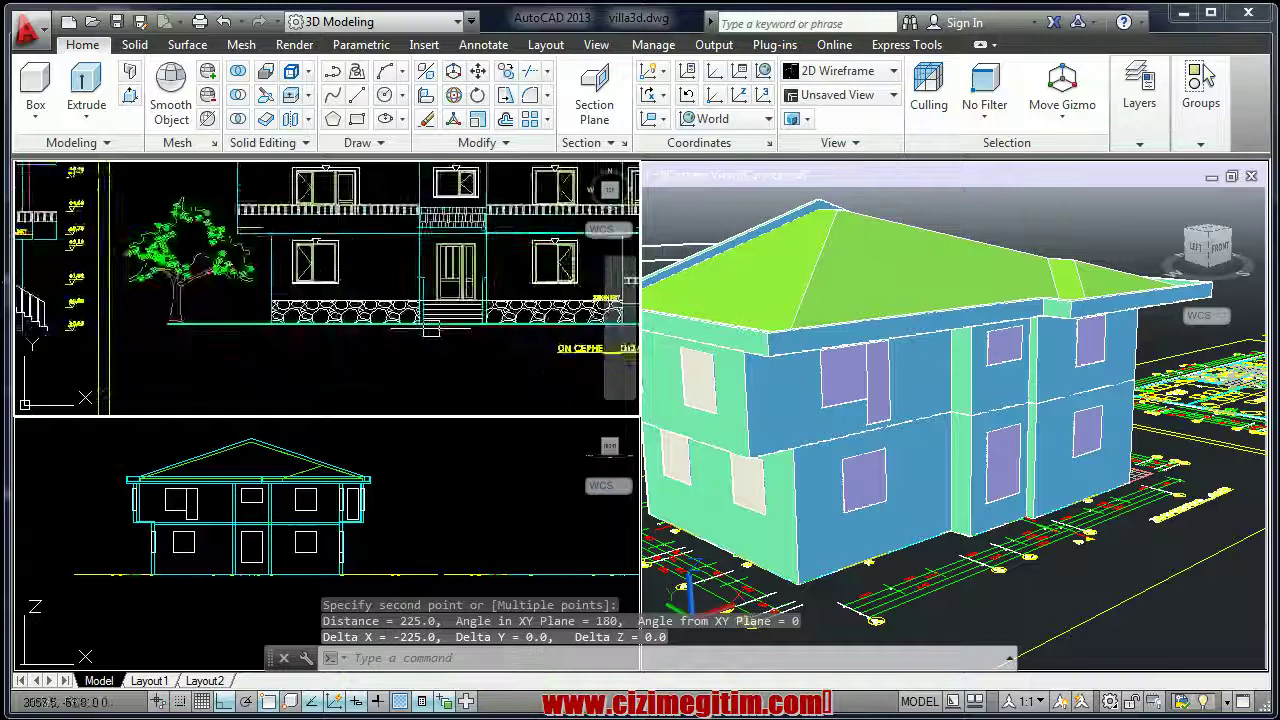
scroll(430, 330, down, 1)
scroll(440, 331, up, 3)
scroll(450, 332, up, 2)
scroll(457, 333, up, 2)
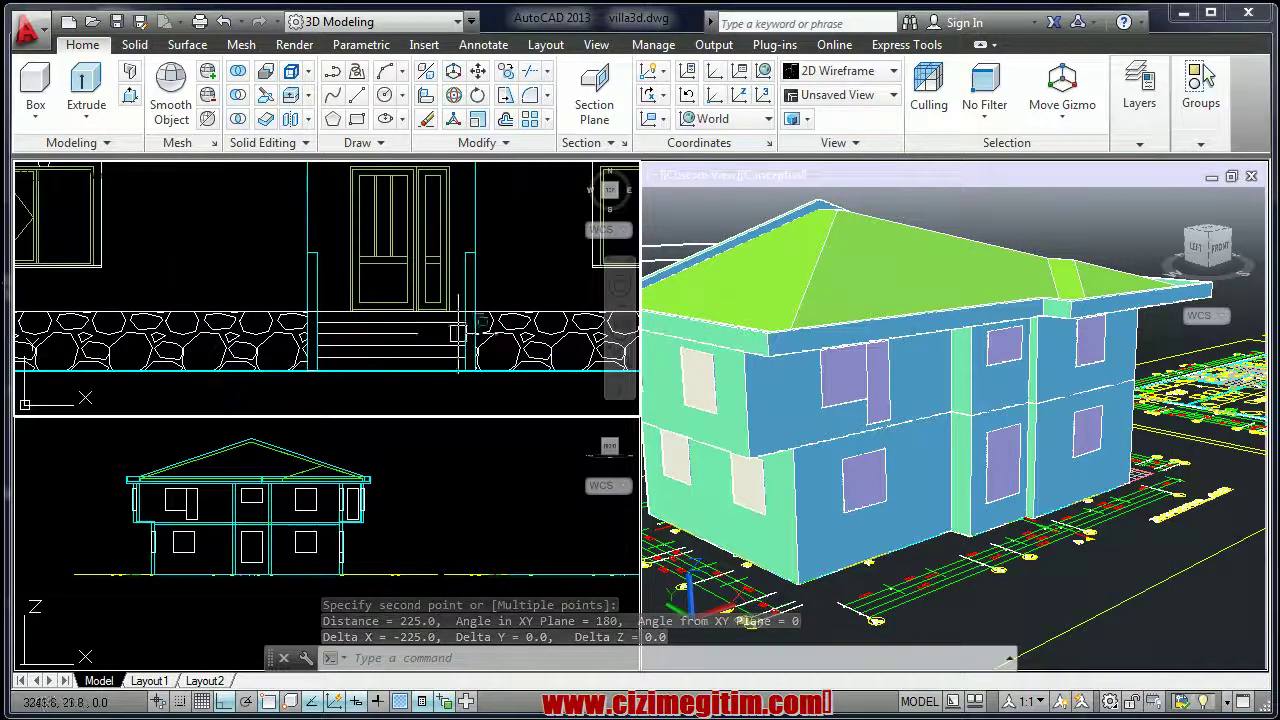
scroll(457, 333, down, 3)
scroll(300, 330, up, 2)
middle_drag(200, 350, 228, 383)
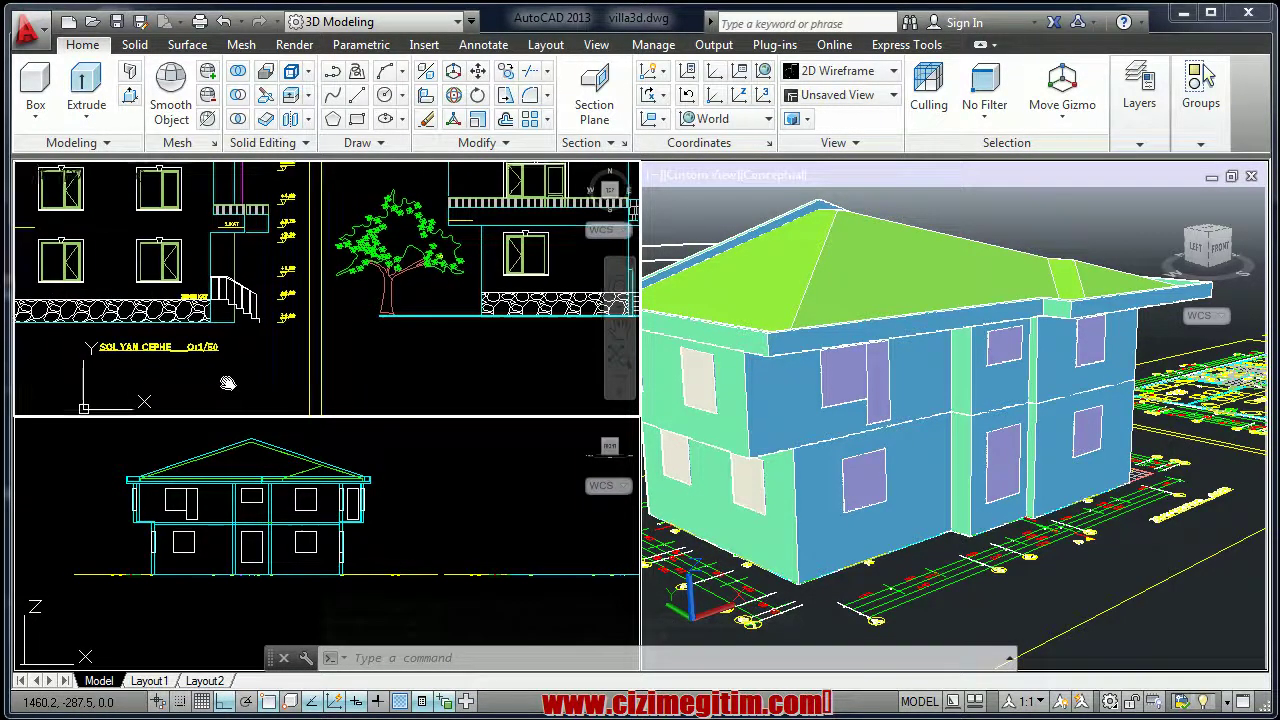
scroll(228, 383, up, 3)
scroll(210, 420, up, 2)
mouse_move(206, 429)
middle_down()
mouse_move(266, 274)
mouse_move(256, 358)
middle_up()
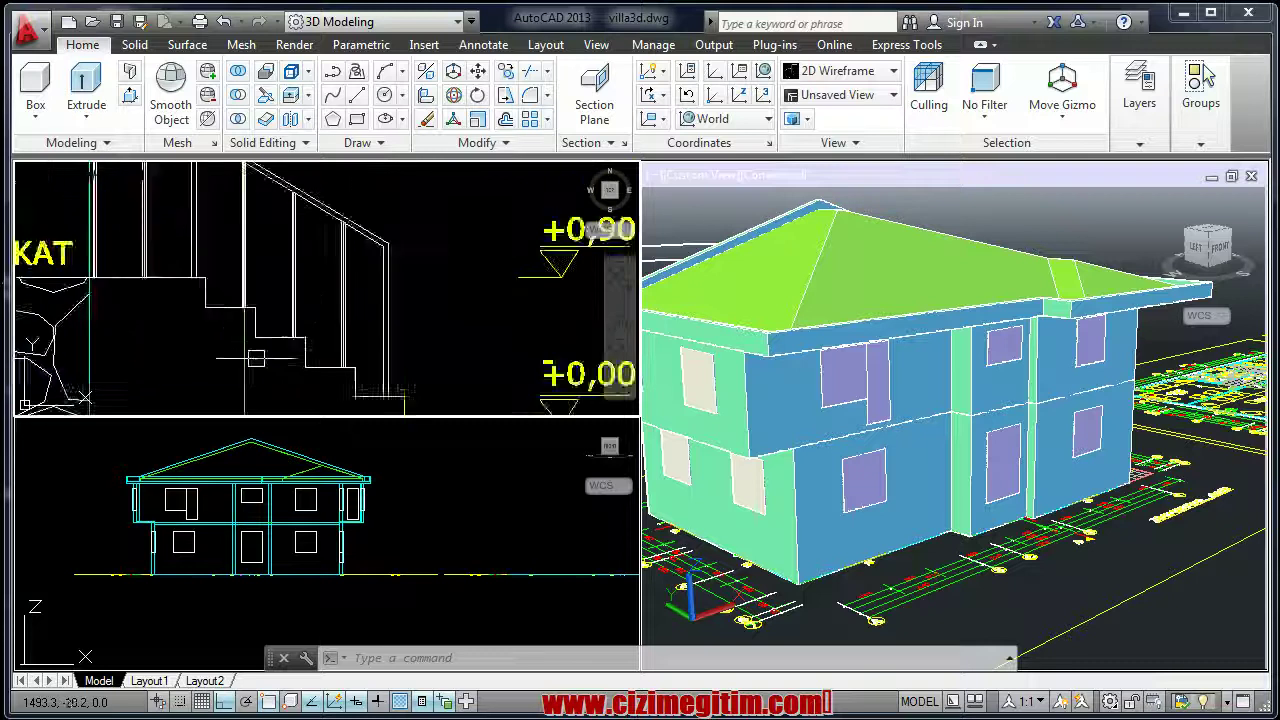
scroll(256, 358, down, 2)
scroll(254, 330, down, 2)
scroll(251, 304, up, 2)
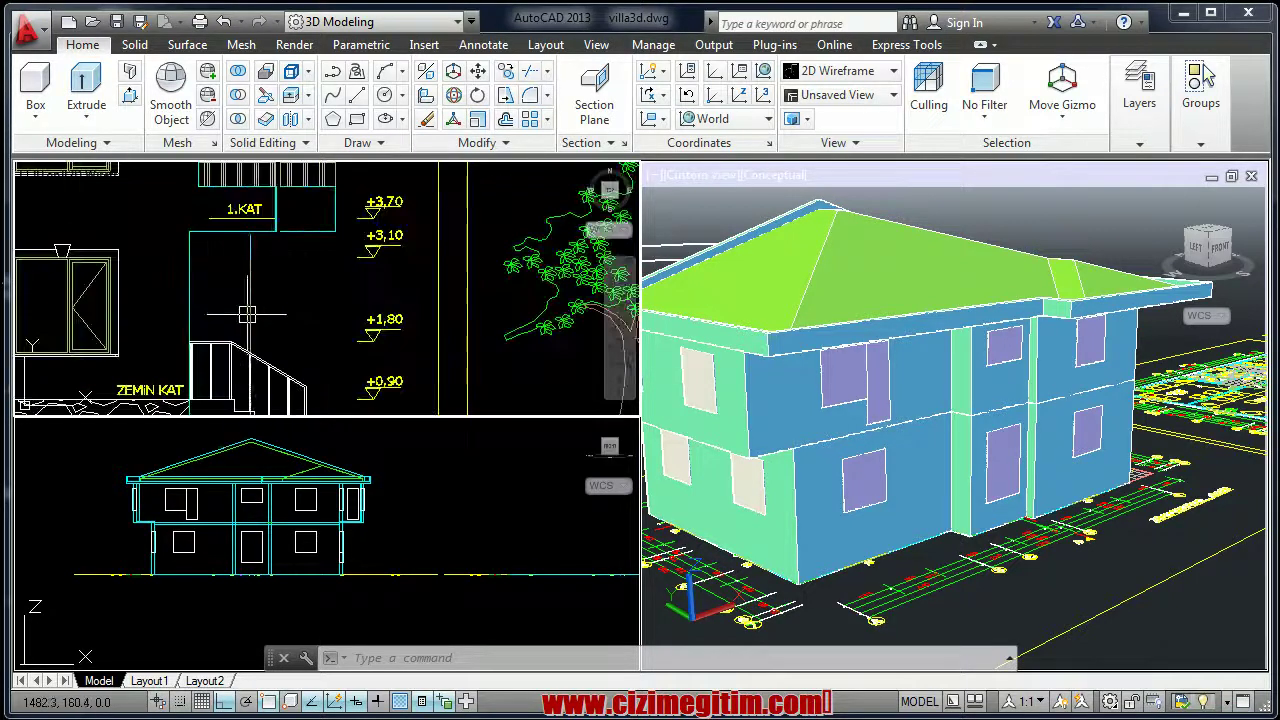
click(247, 314)
scroll(279, 257, up, 2)
middle_drag(267, 428, 284, 369)
click(255, 347)
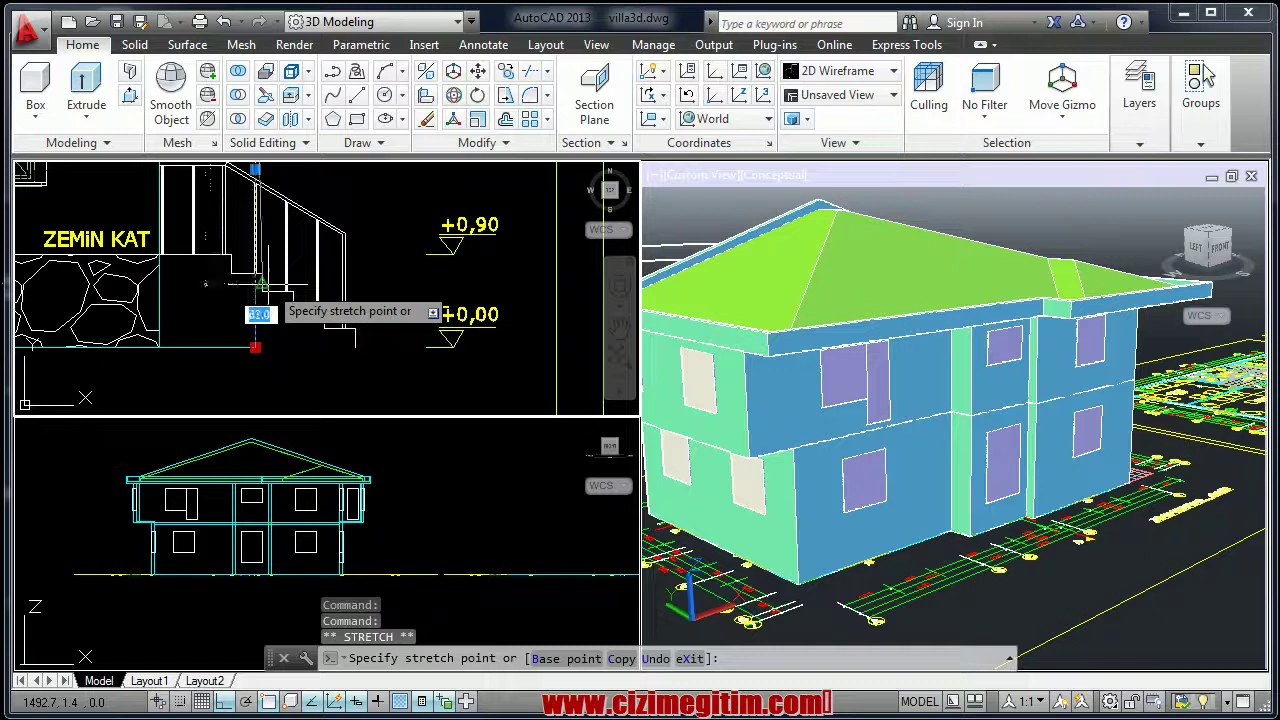
scroll(250, 318, up, 2)
scroll(244, 335, up, 2)
scroll(239, 290, up, 2)
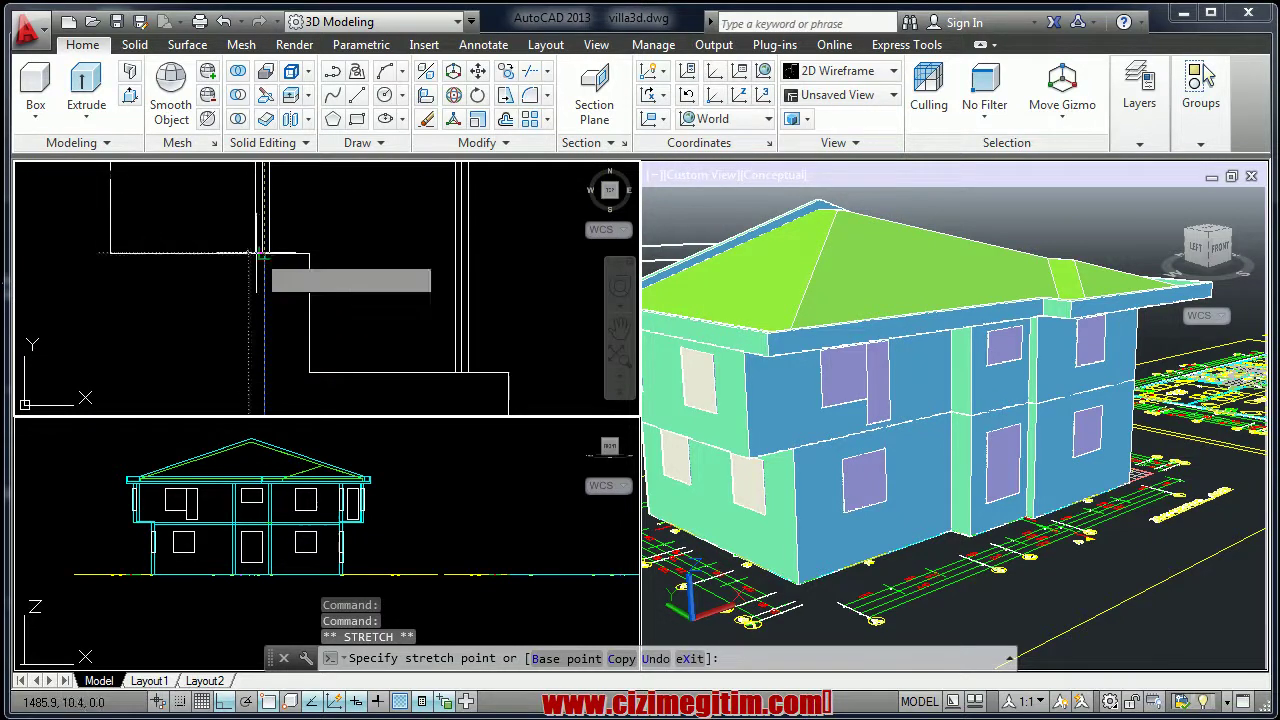
key(Escape)
scroll(203, 291, down, 4)
scroll(203, 291, up, 1)
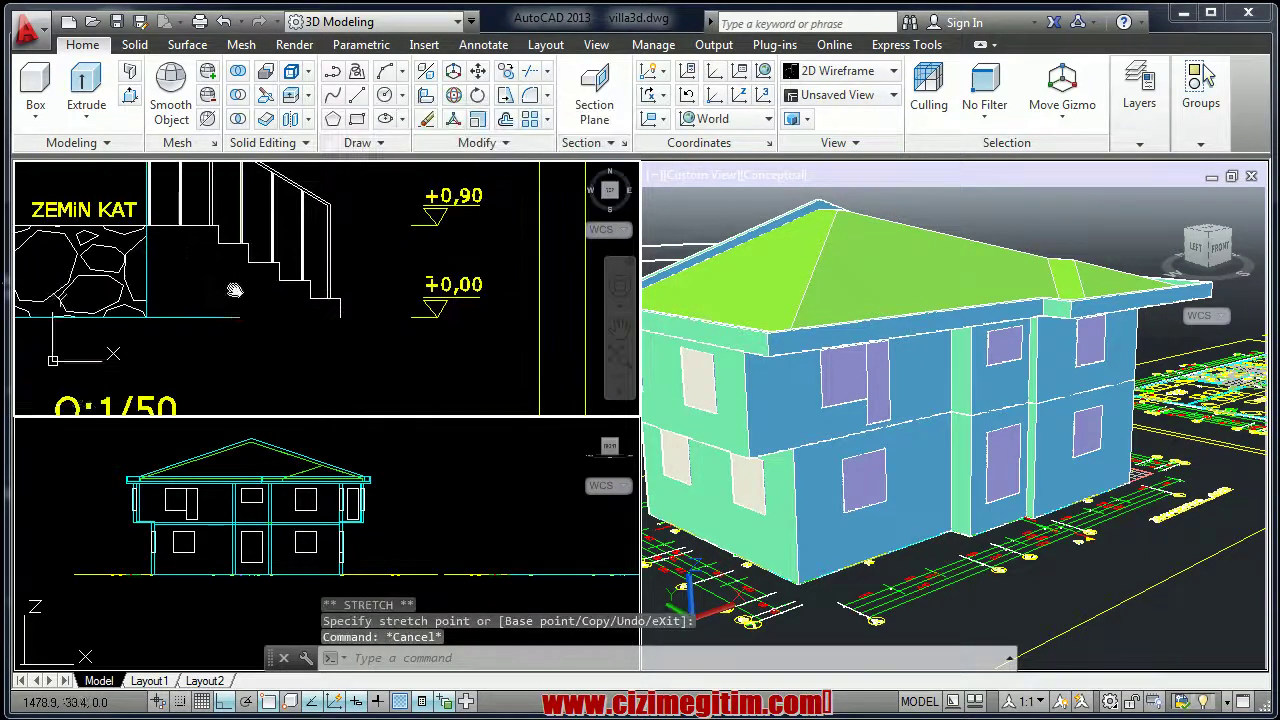
click(245, 330)
click(227, 326)
click(241, 318)
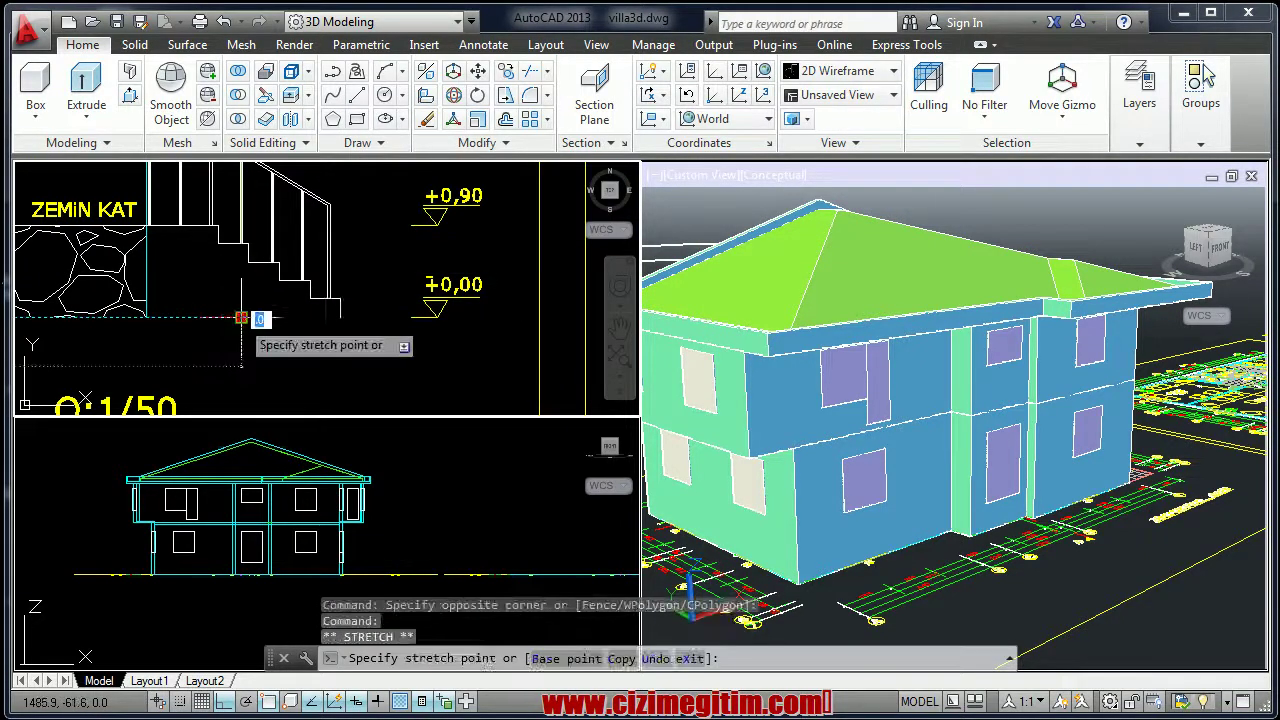
key(Escape)
scroll(200, 301, down, 2)
scroll(200, 301, down, 2)
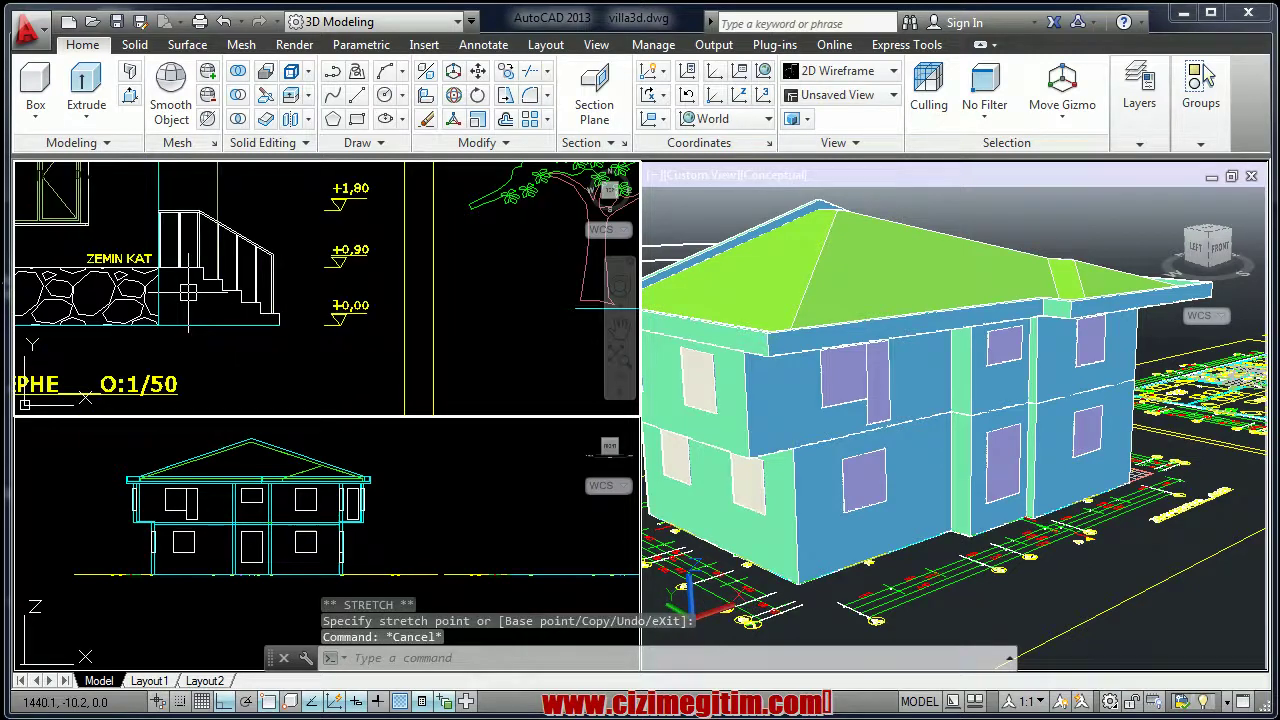
middle_drag(200, 301, 220, 360)
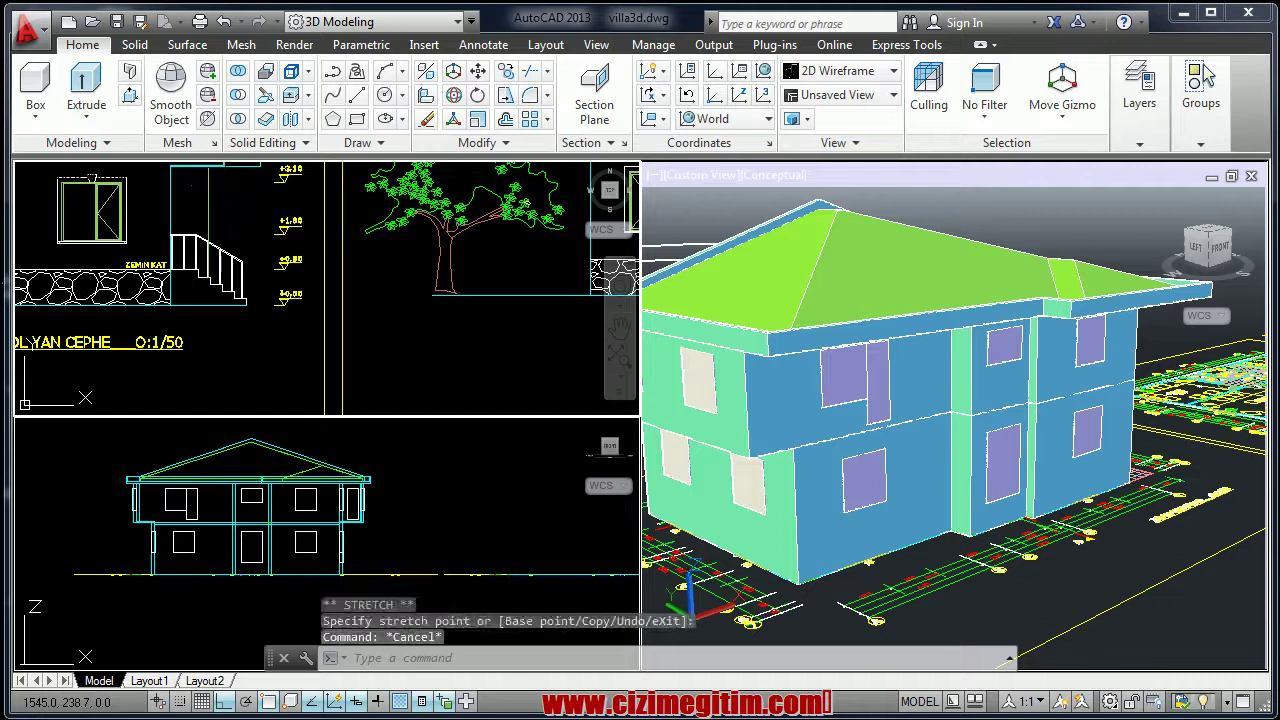
Set merd as the current layer in the Layer Properties Manager
text(la)
key(Return)
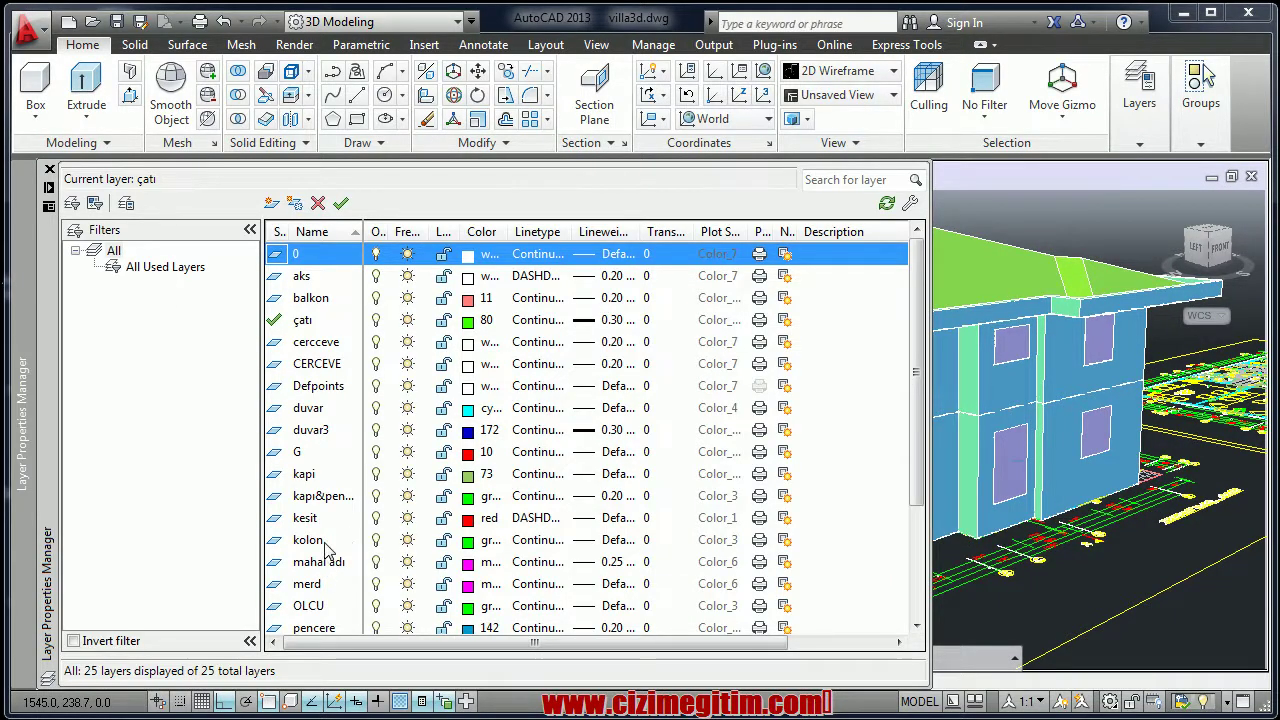
click(318, 587)
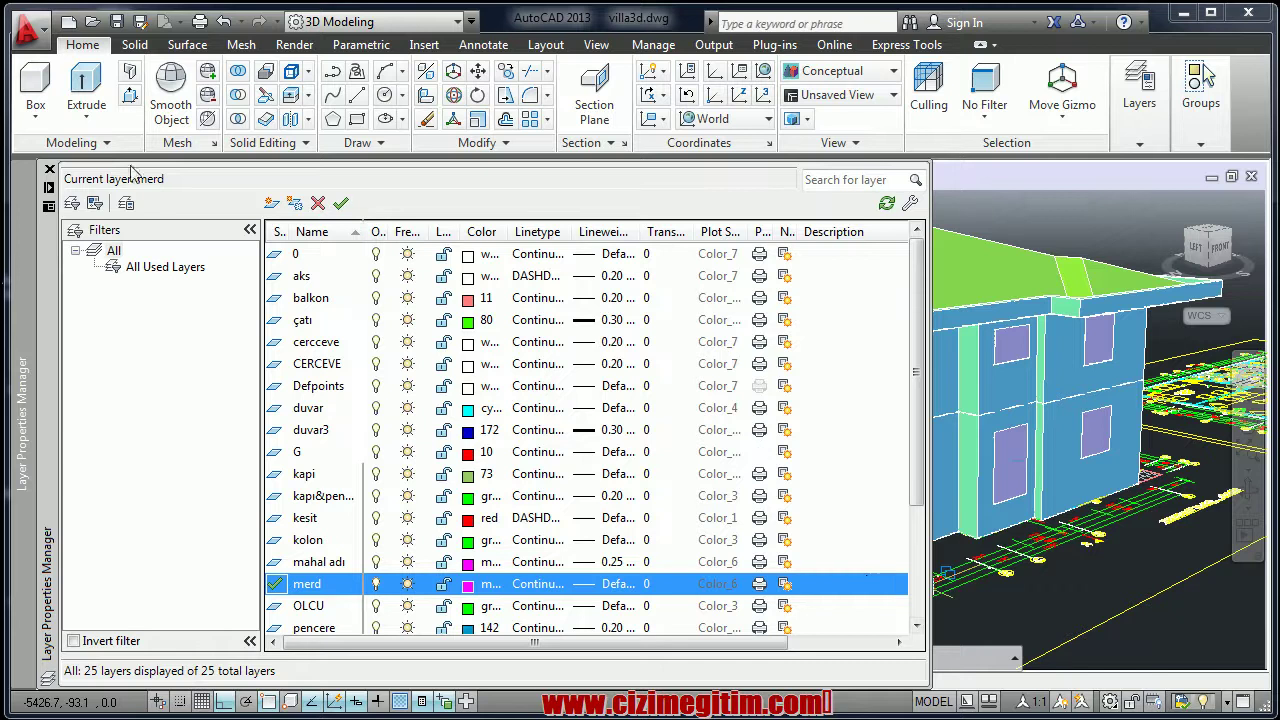
click(49, 169)
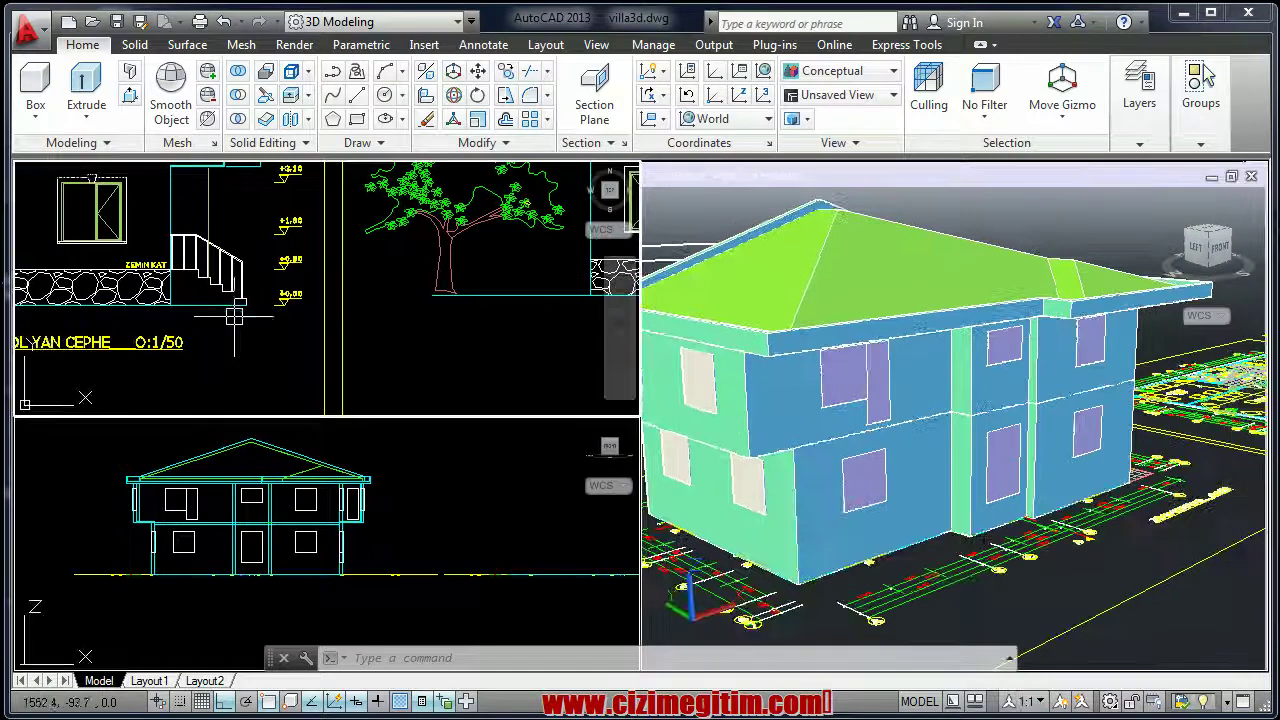
Presspull the side stair profile 225 units into a solid, then pan to ON CEPHE
click(234, 316)
scroll(234, 316, up, 5)
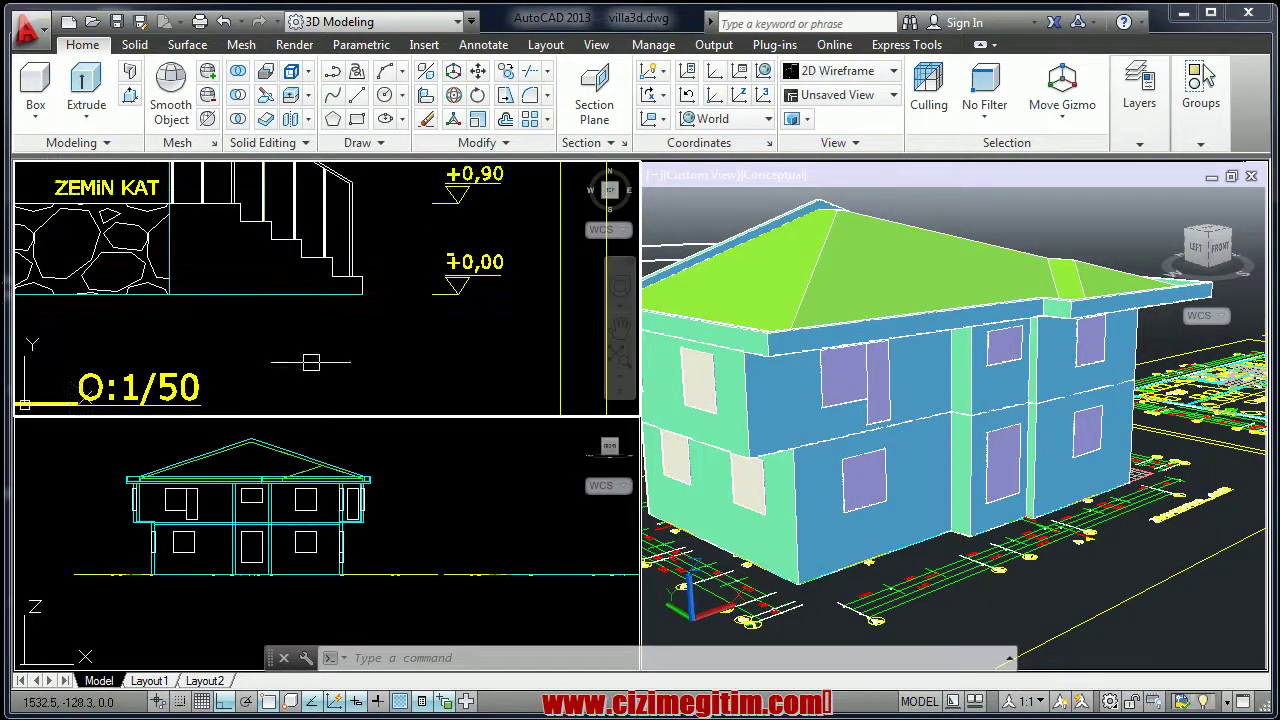
click(130, 96)
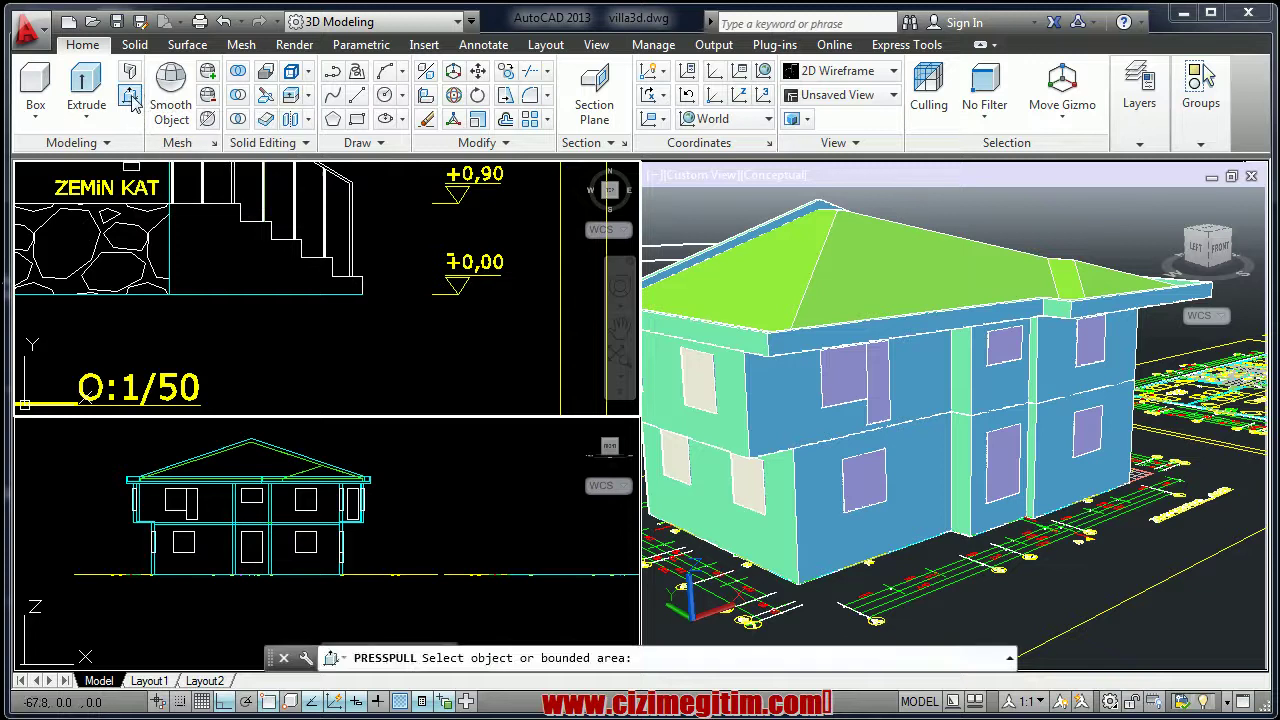
click(245, 256)
text(225)
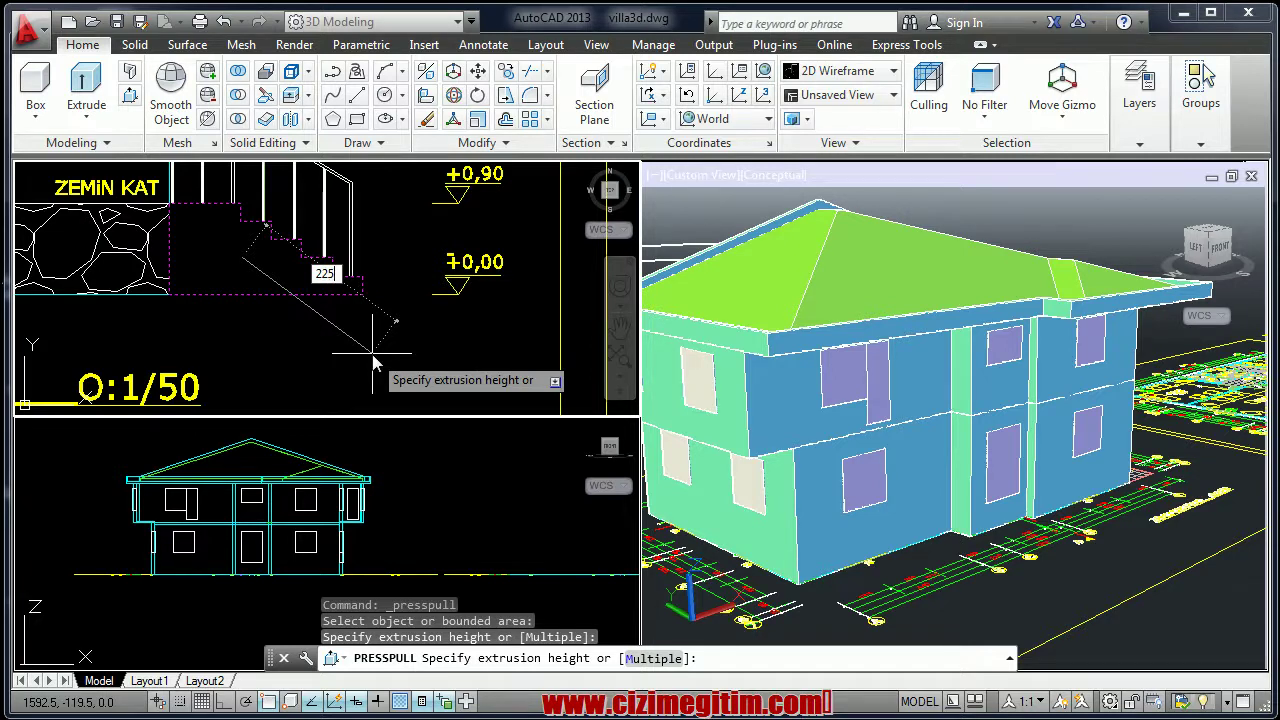
key(Return)
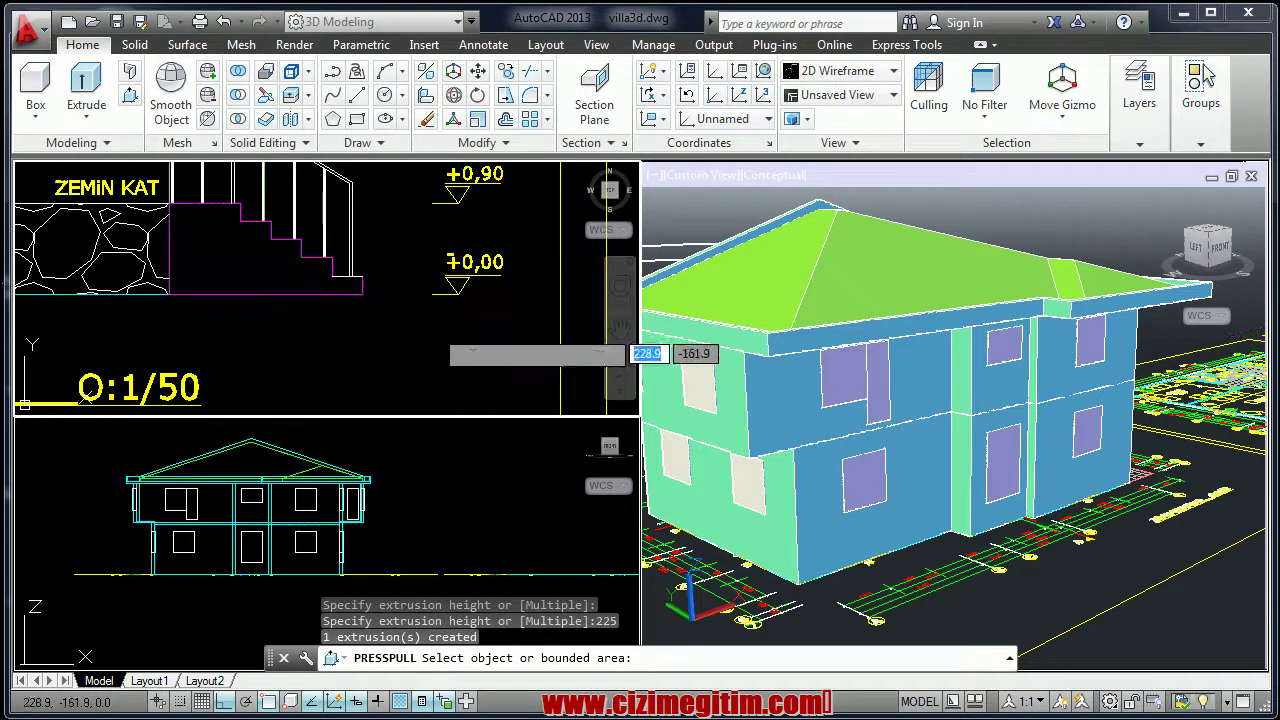
key(Return)
scroll(465, 355, down, 3)
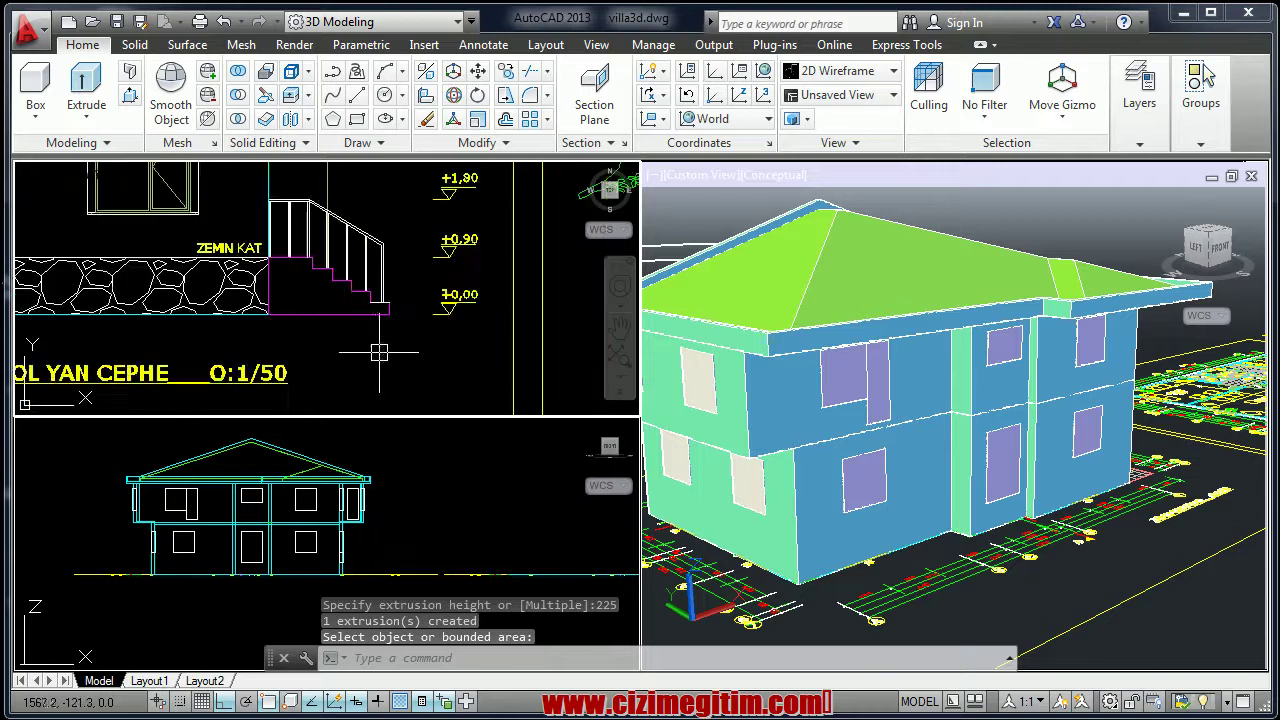
middle_drag(465, 355, 100, 355)
Zoom and pan onto the ZEMIN KAT stair detail and its railing
scroll(305, 290, up, 2)
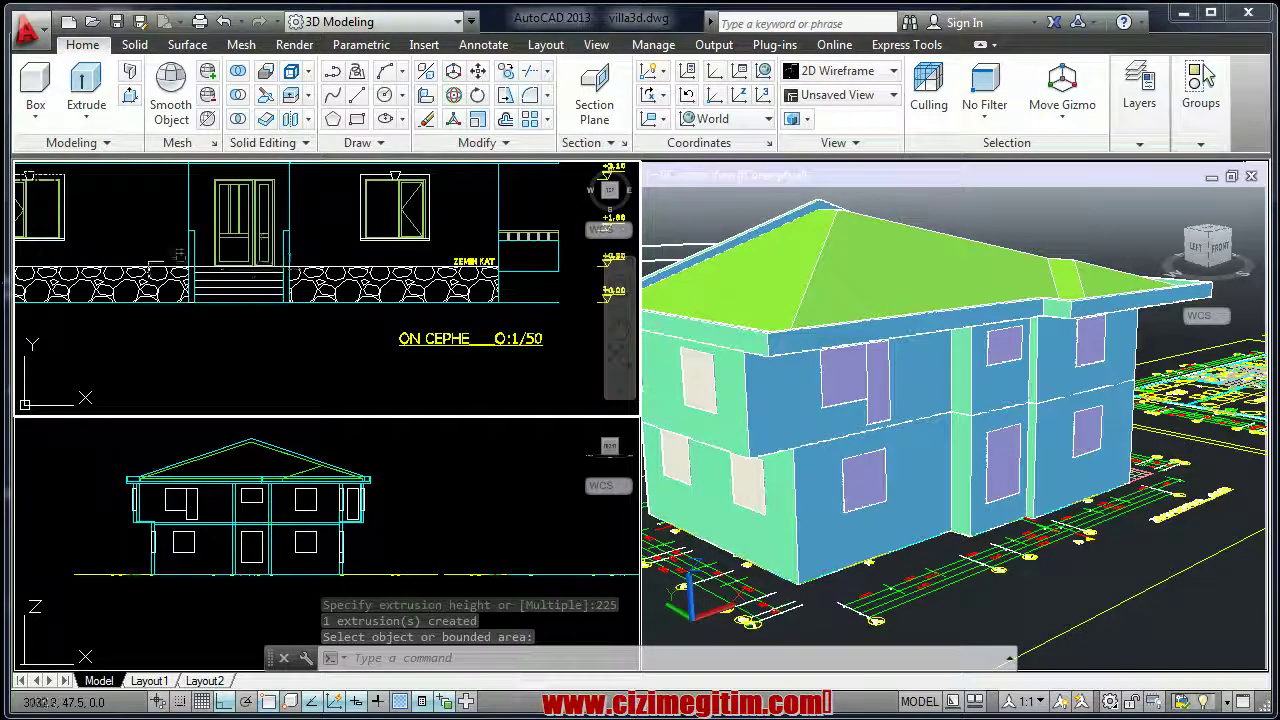
scroll(310, 300, up, 2)
scroll(318, 310, up, 2)
scroll(327, 322, up, 2)
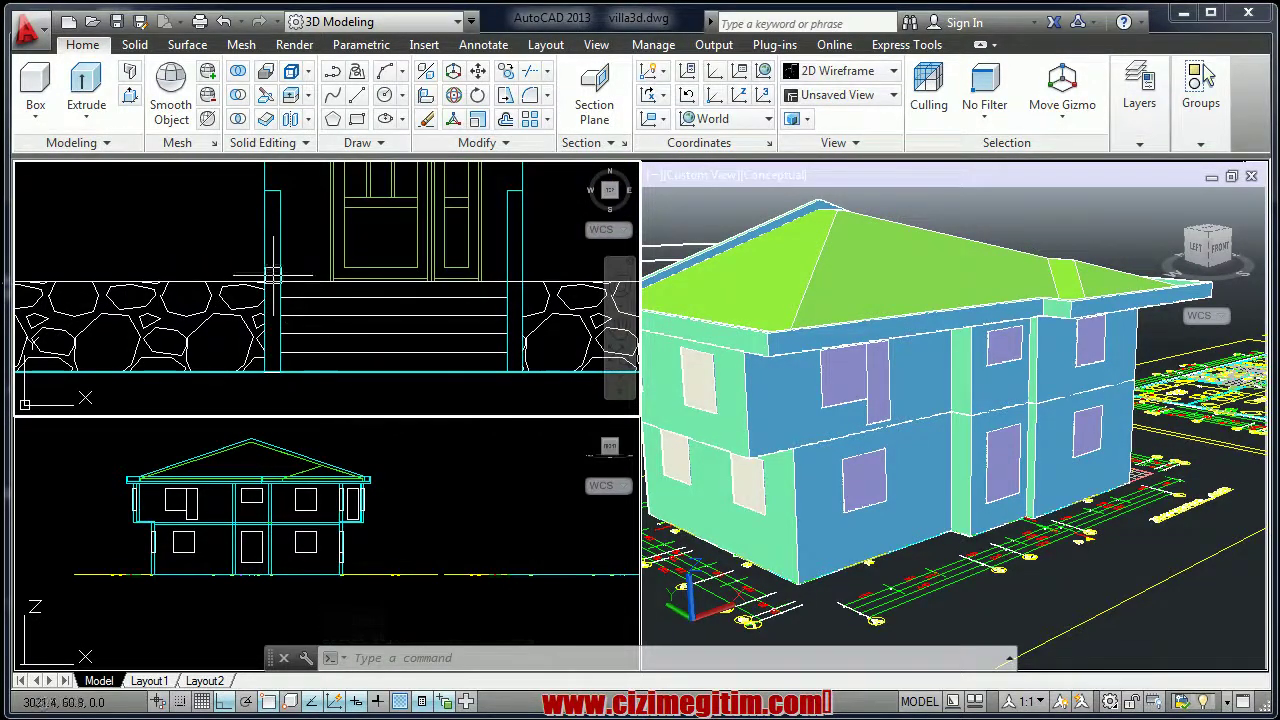
scroll(292, 284, down, 2)
scroll(419, 319, up, 2)
scroll(300, 290, up, 2)
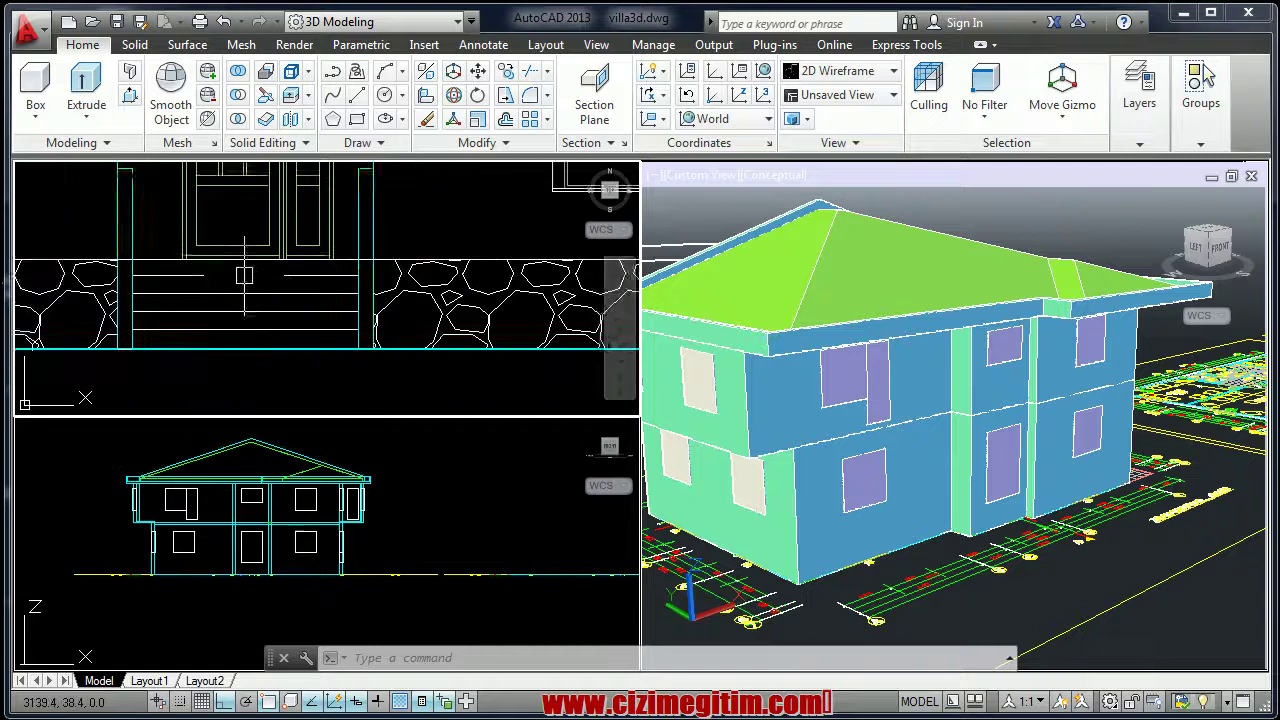
mouse_move(295, 300)
middle_down()
mouse_move(251, 351)
mouse_move(337, 343)
middle_up()
scroll(337, 343, down, 2)
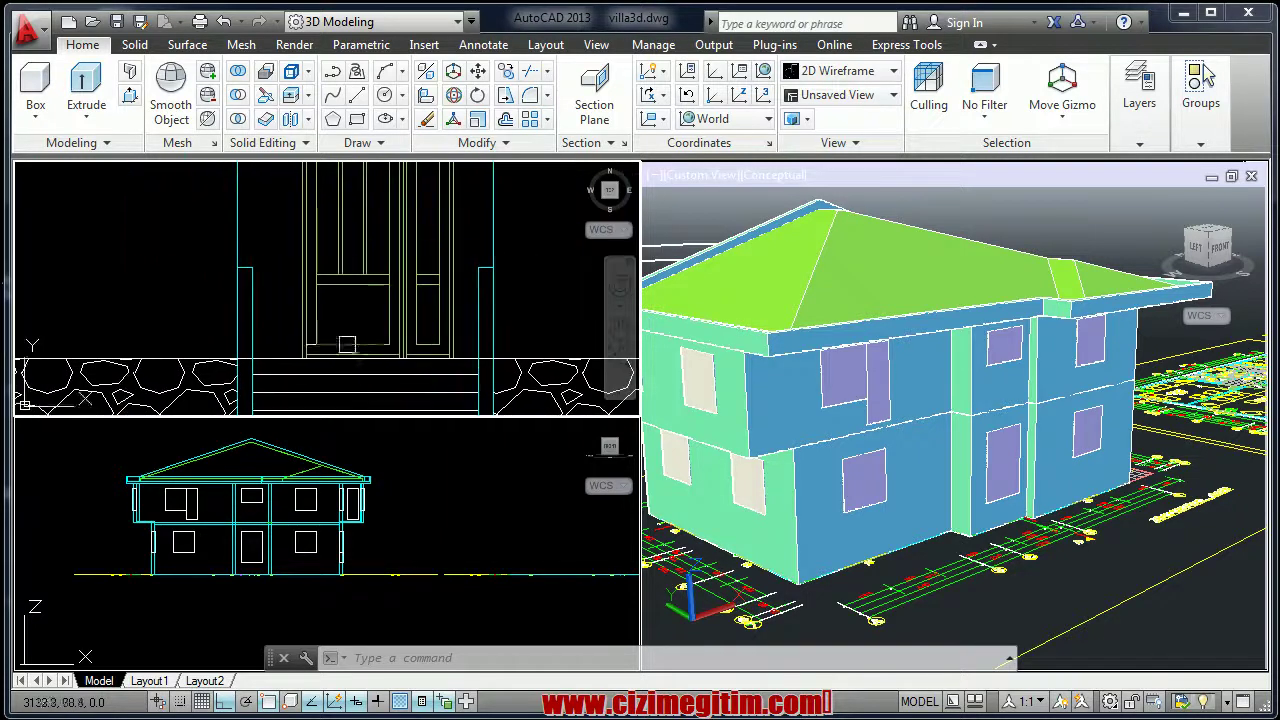
scroll(246, 323, down, 2)
scroll(208, 329, down, 2)
middle_drag(208, 329, 330, 355)
scroll(330, 355, up, 2)
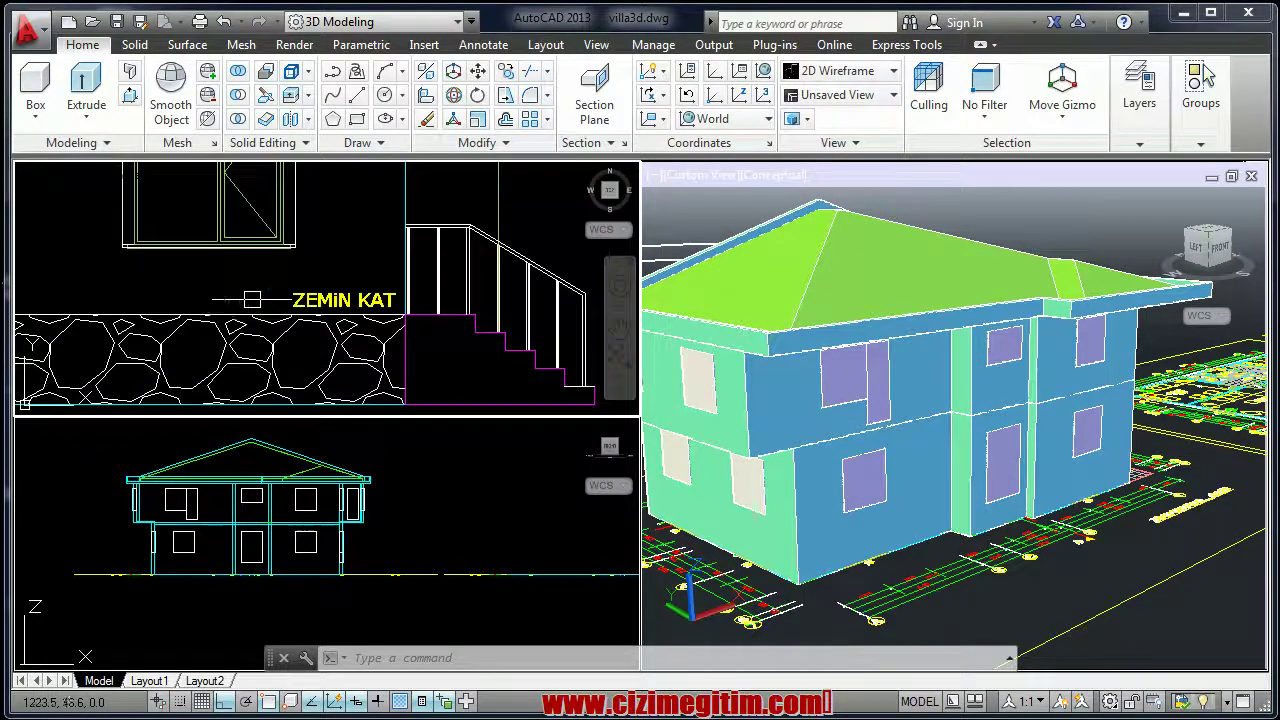
scroll(323, 346, up, 1)
scroll(299, 307, down, 1)
scroll(299, 307, up, 1)
scroll(263, 286, up, 2)
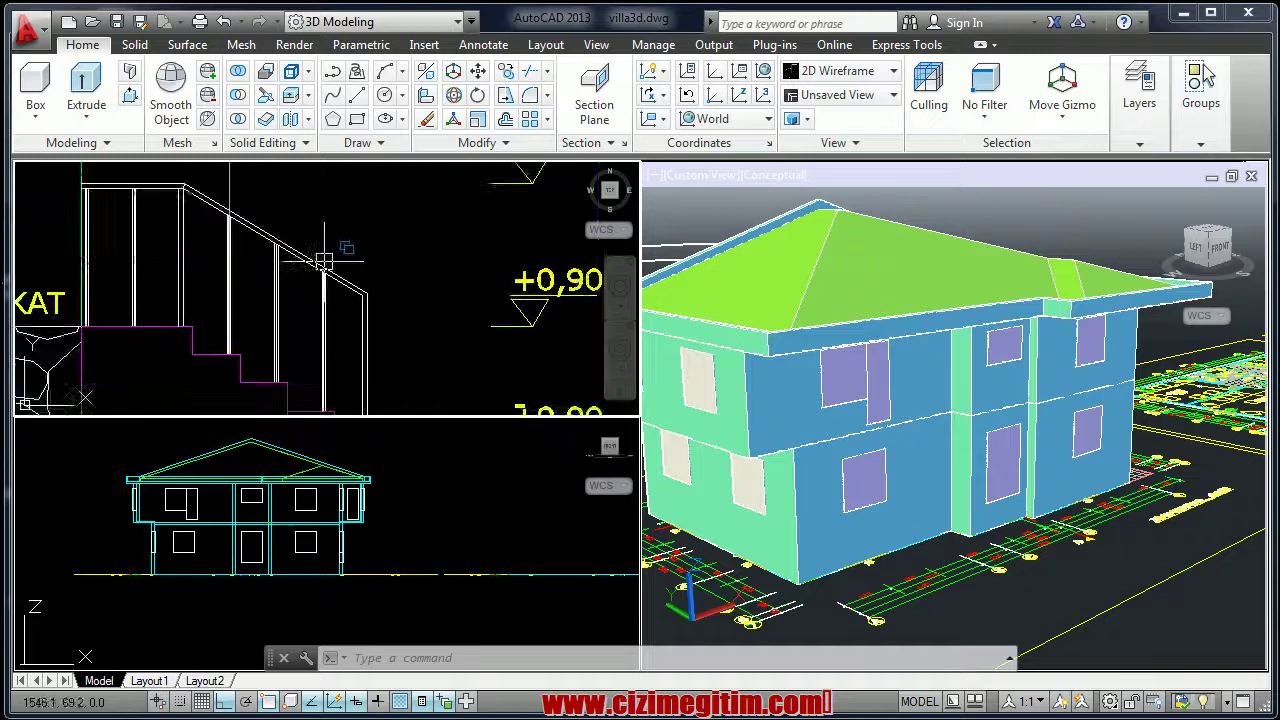
mouse_move(391, 360)
middle_down()
mouse_move(391, 280)
mouse_move(427, 401)
middle_up()
Hide the 272.7-long vertical kapi line crossing the stair railing
click(259, 224)
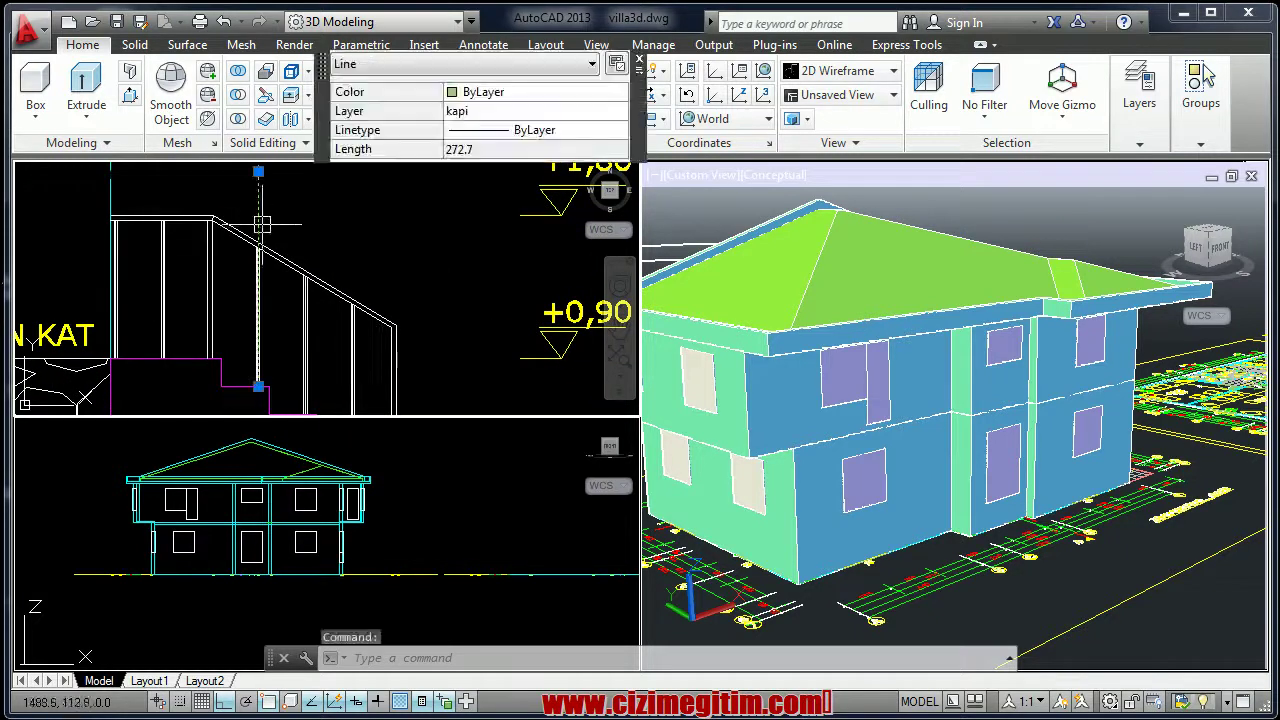
right_click(270, 240)
mouse_move(321, 331)
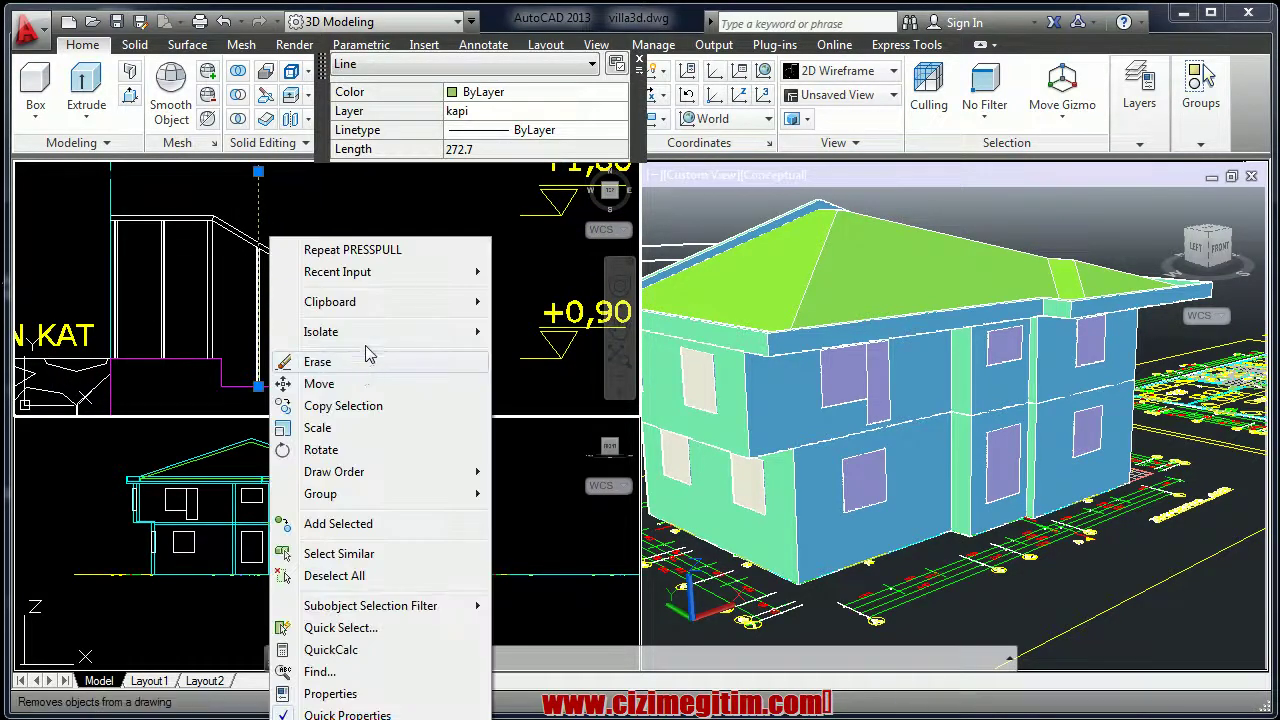
click(553, 352)
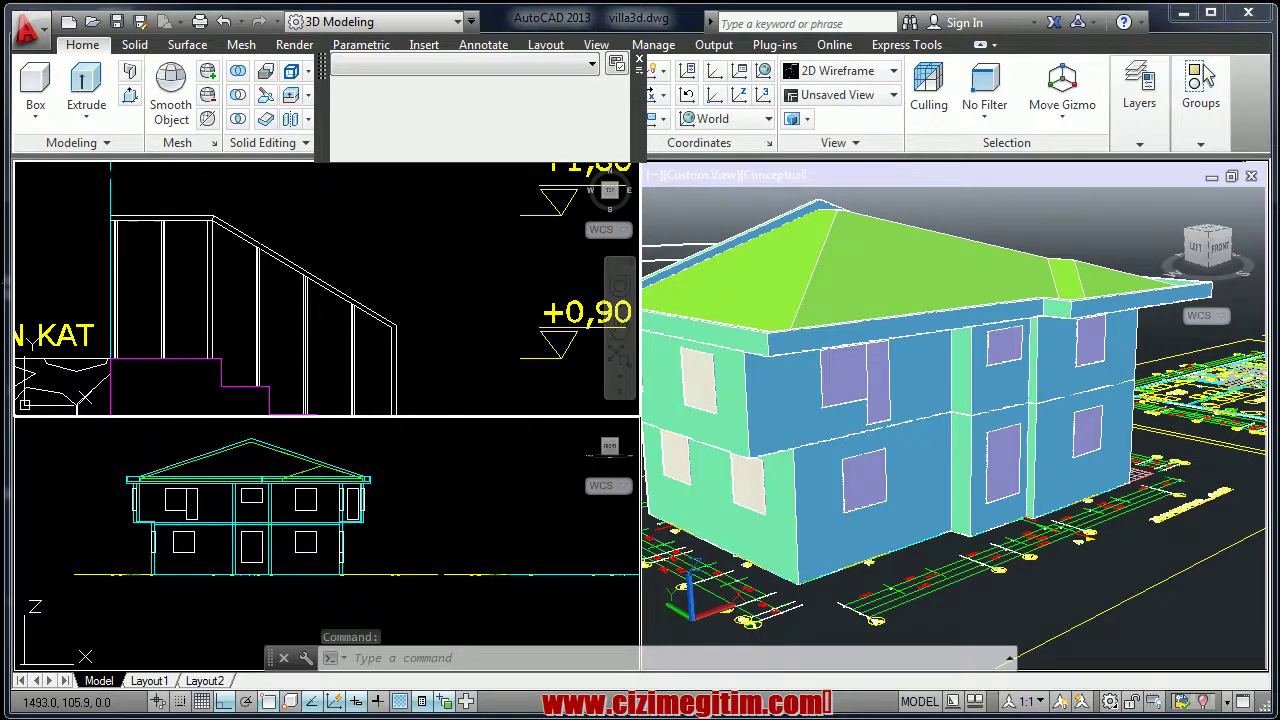
scroll(413, 287, up, 3)
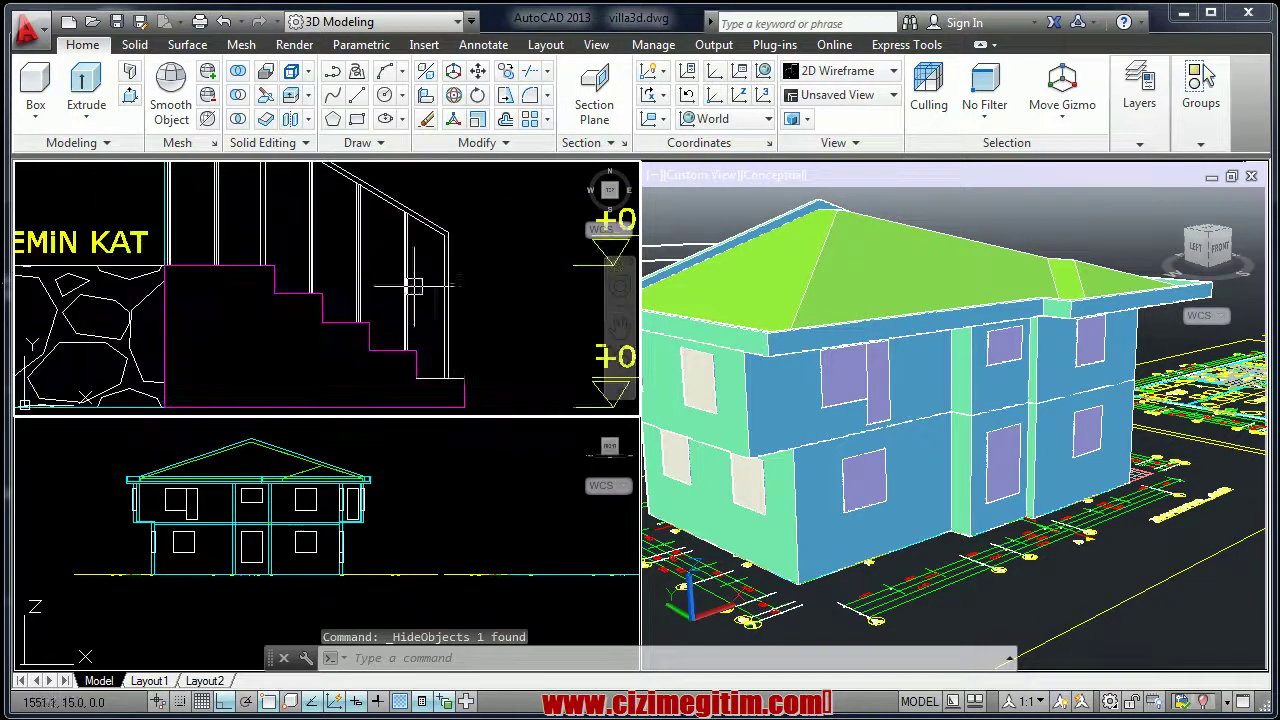
scroll(413, 287, up, 1)
scroll(451, 338, up, 2)
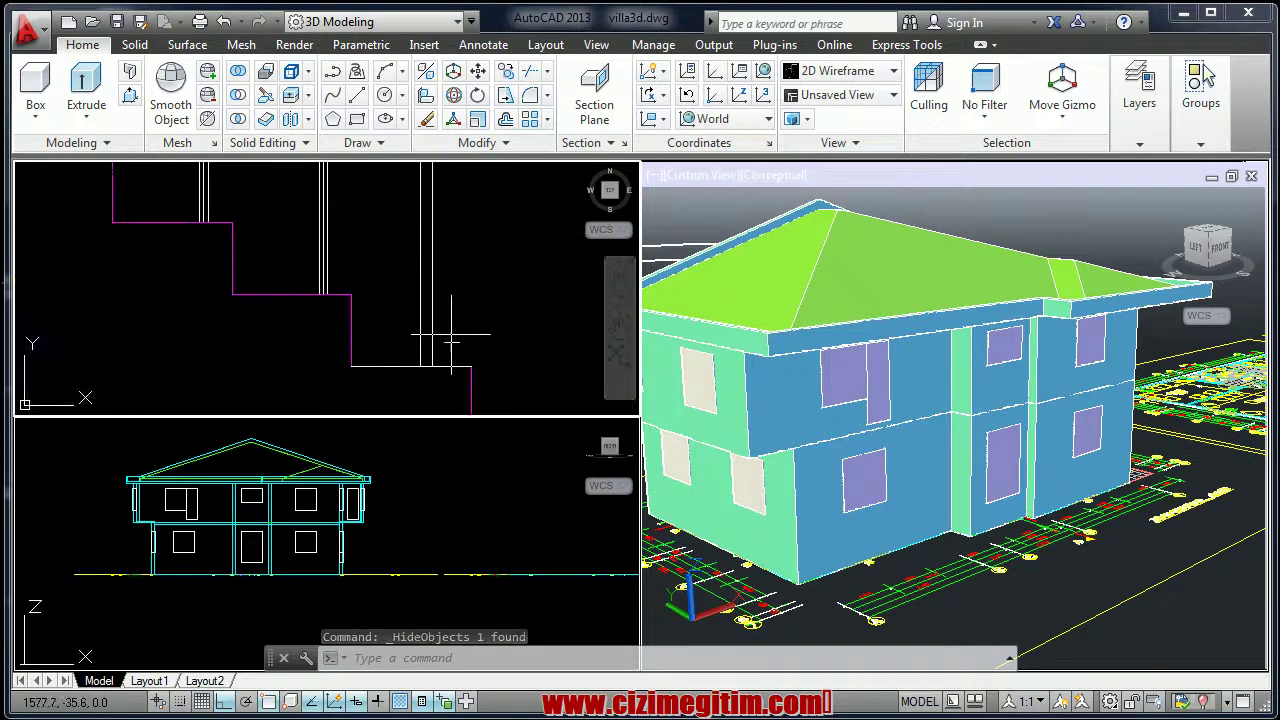
scroll(451, 338, down, 2)
scroll(400, 337, down, 2)
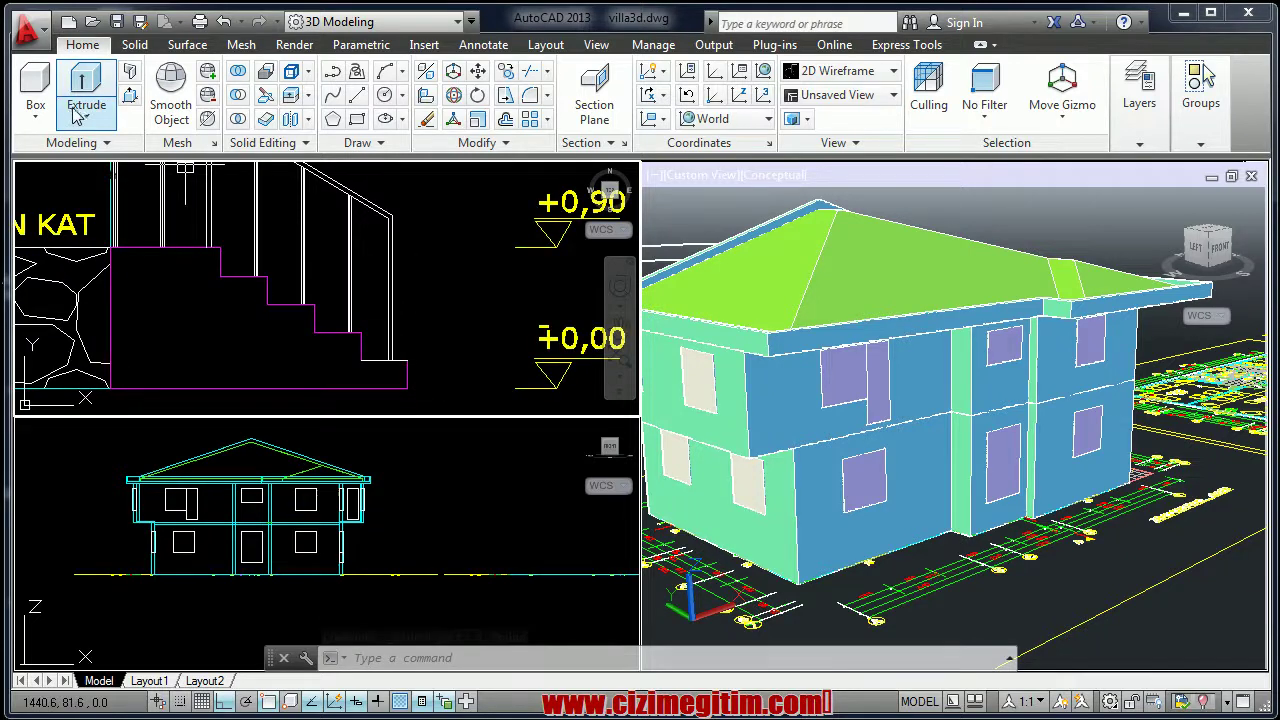
Create layer korkuluklar with index colour 195 and make it current
text(la)
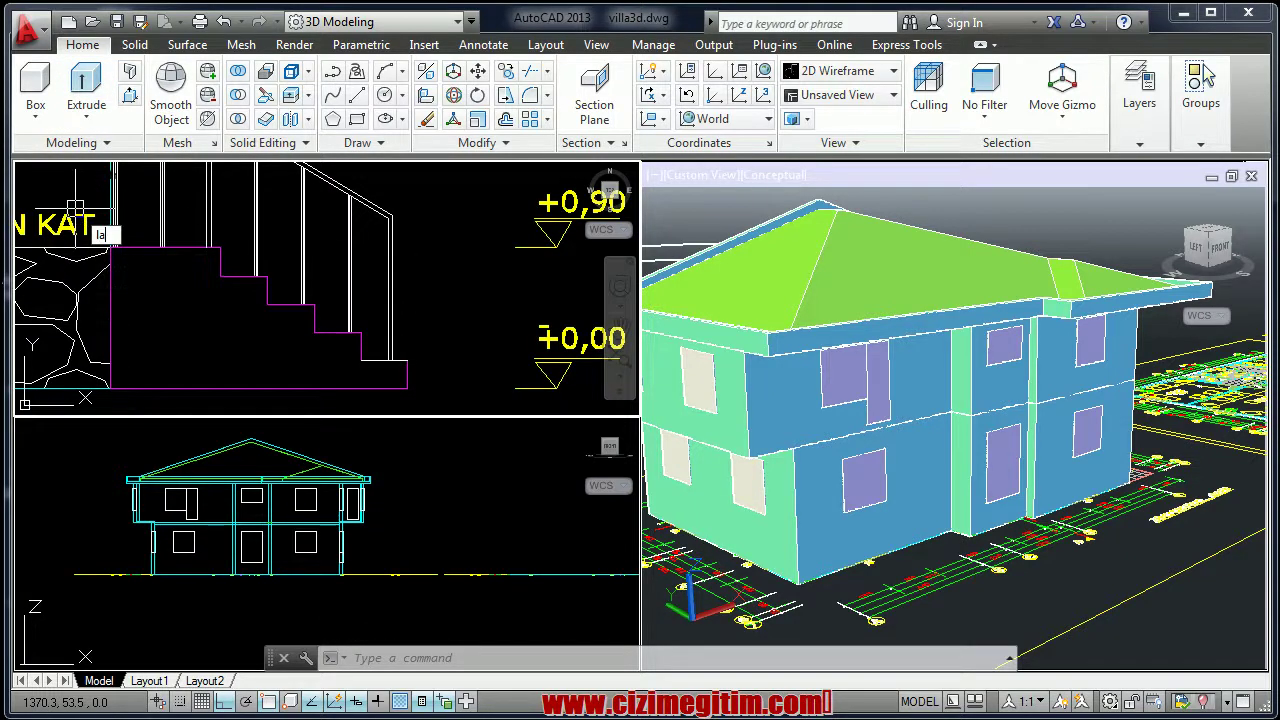
key(Return)
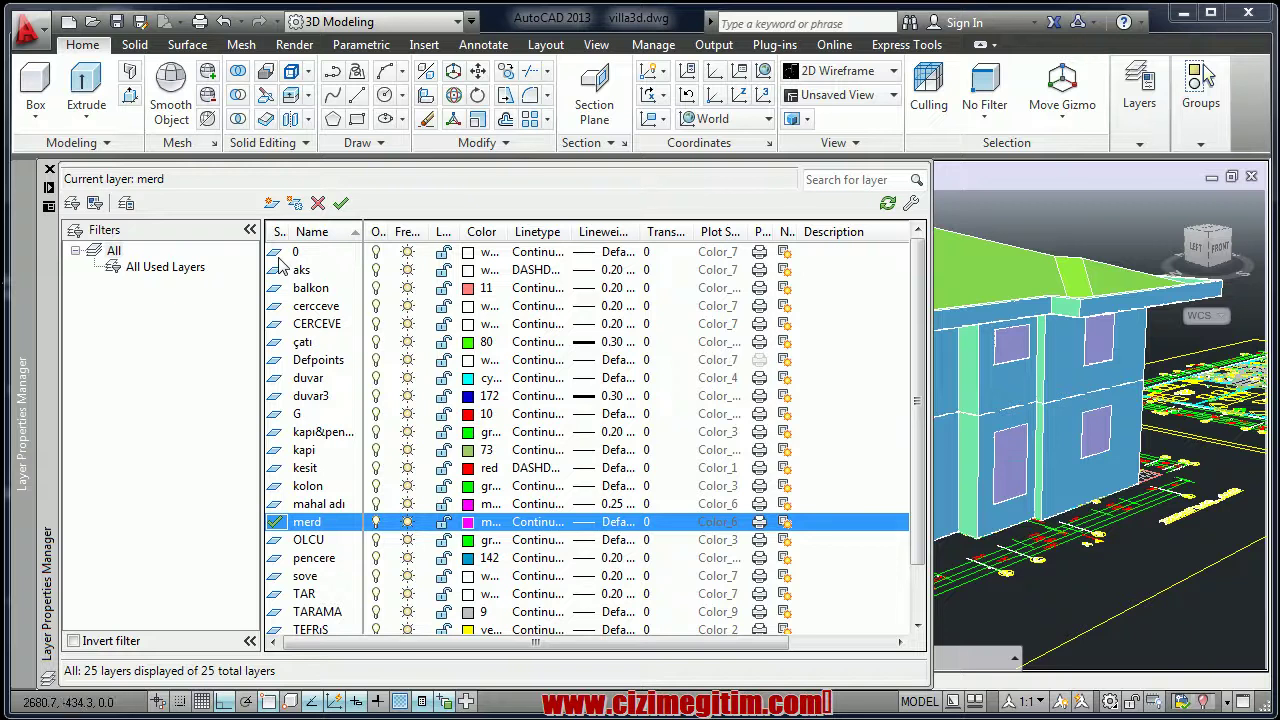
click(272, 205)
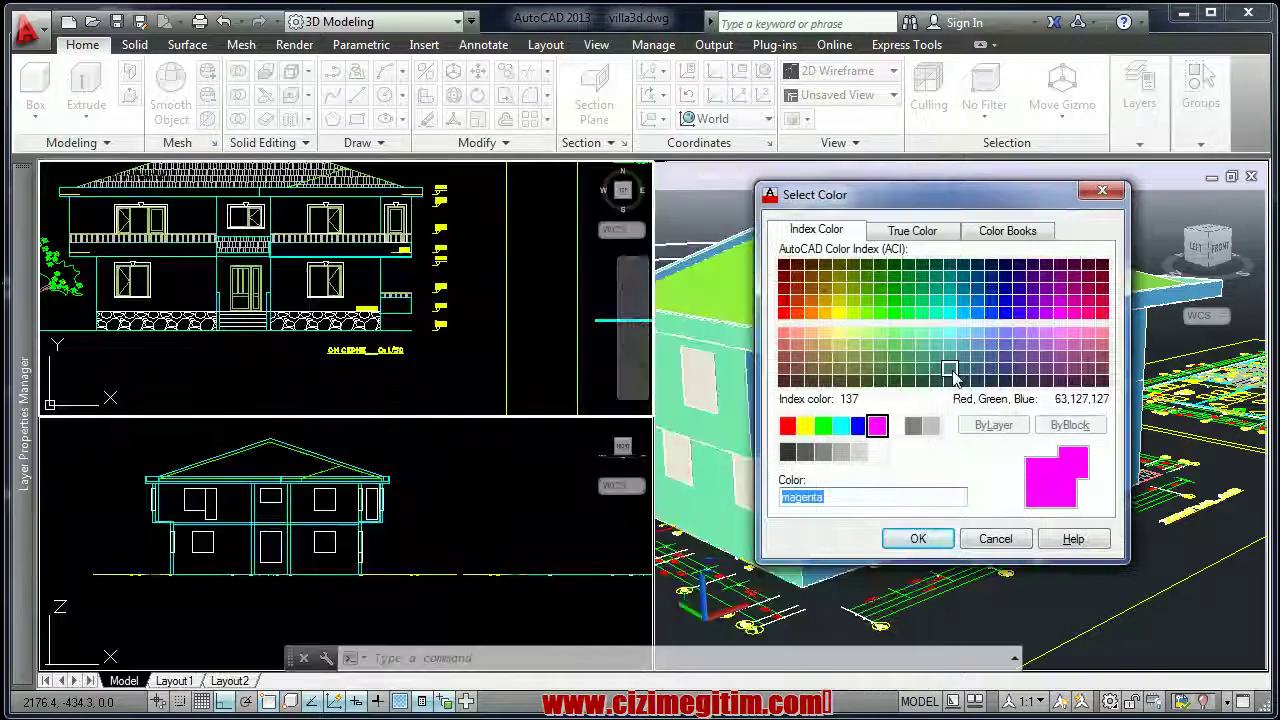
click(950, 372)
click(1034, 360)
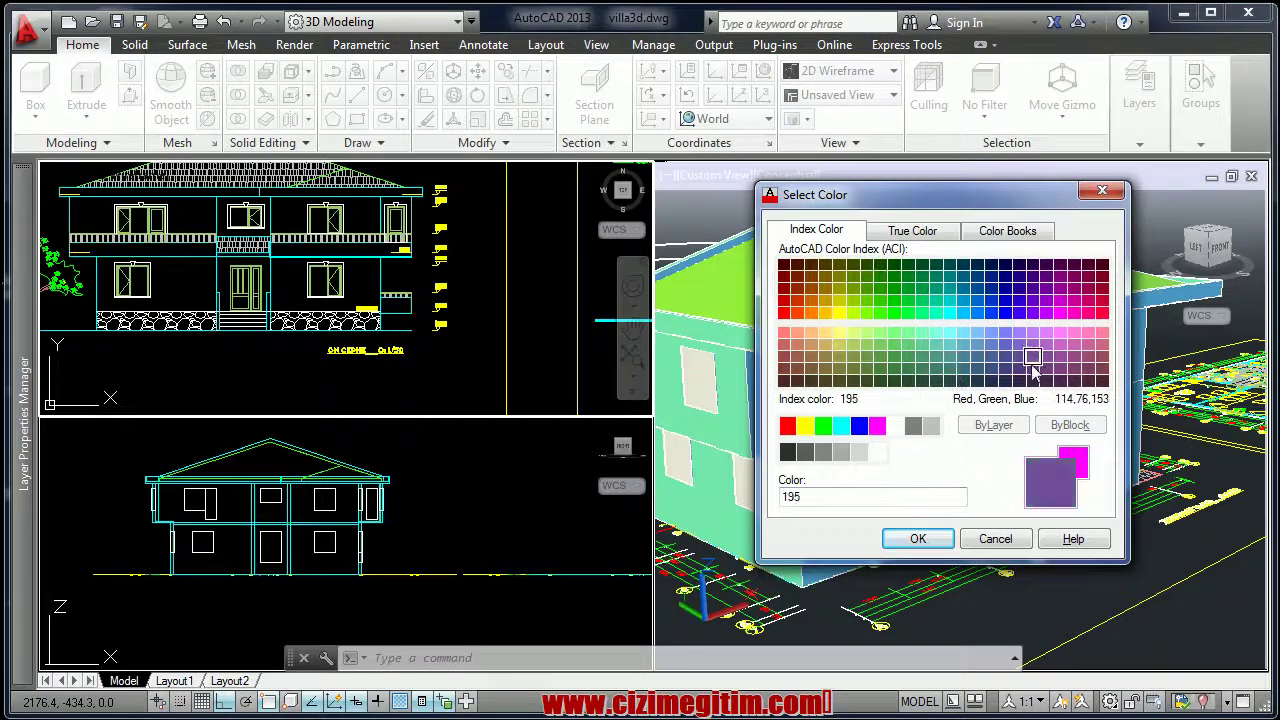
click(949, 540)
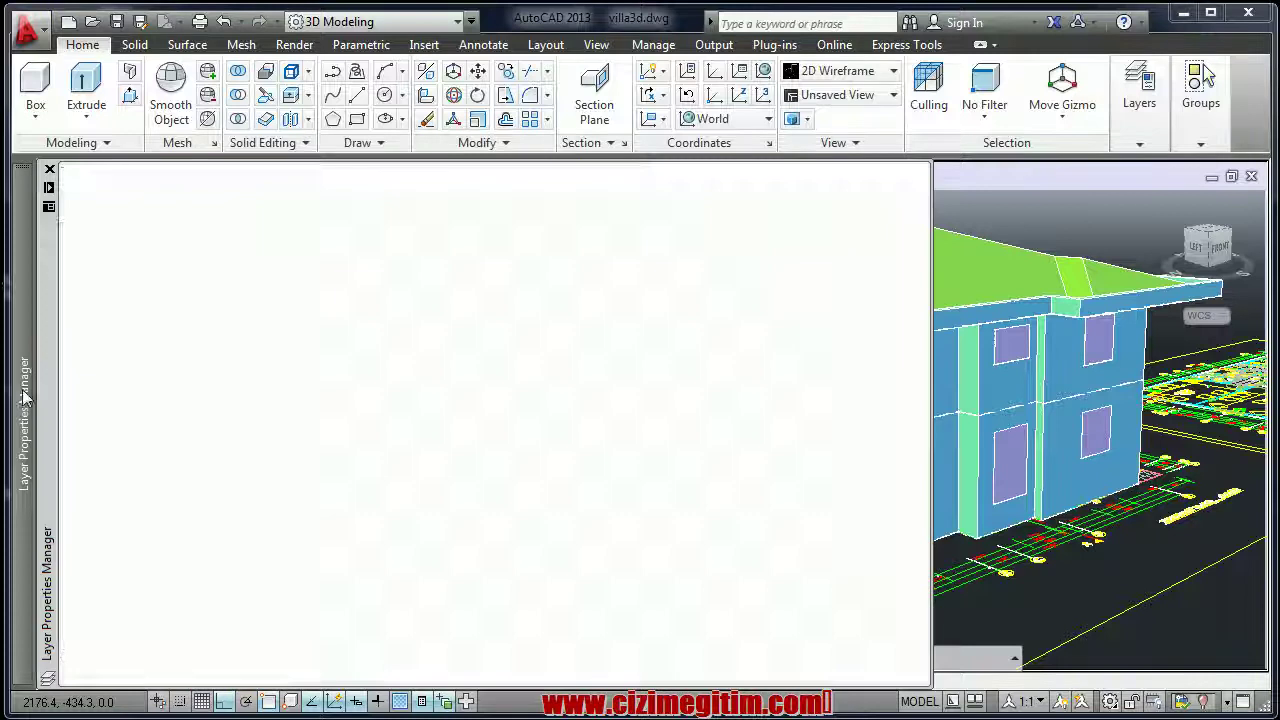
click(305, 541)
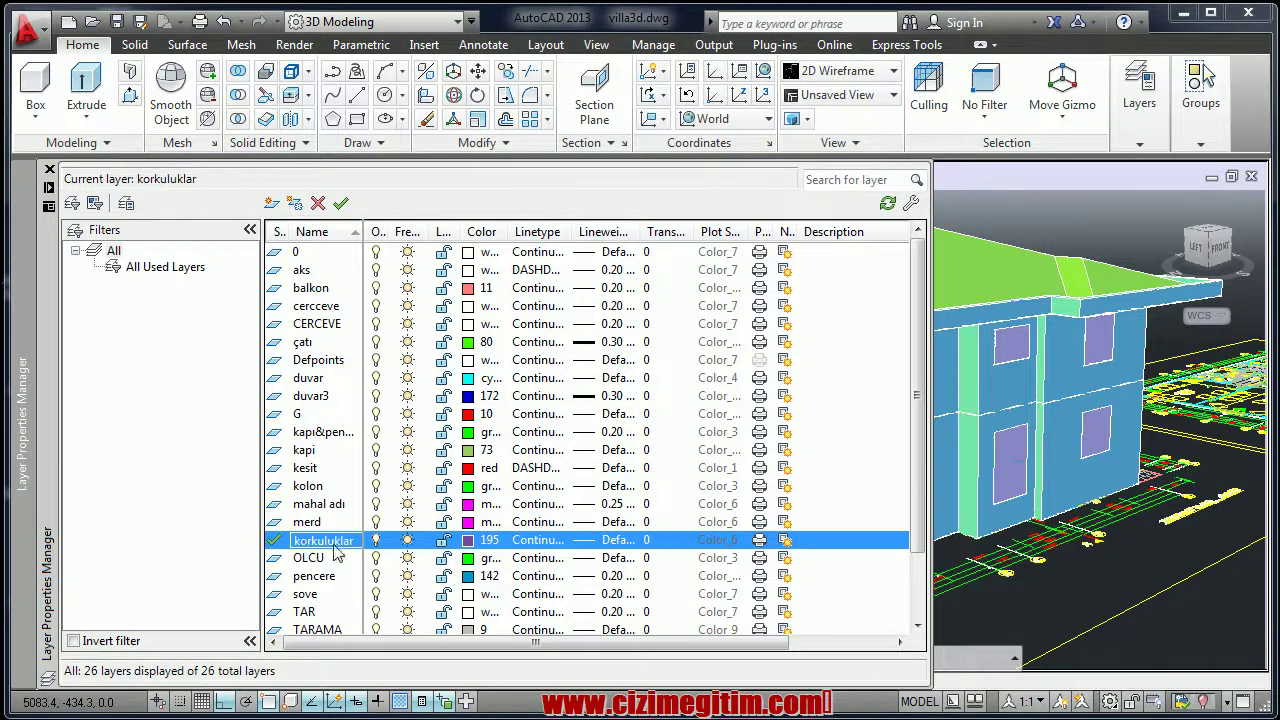
click(1054, 595)
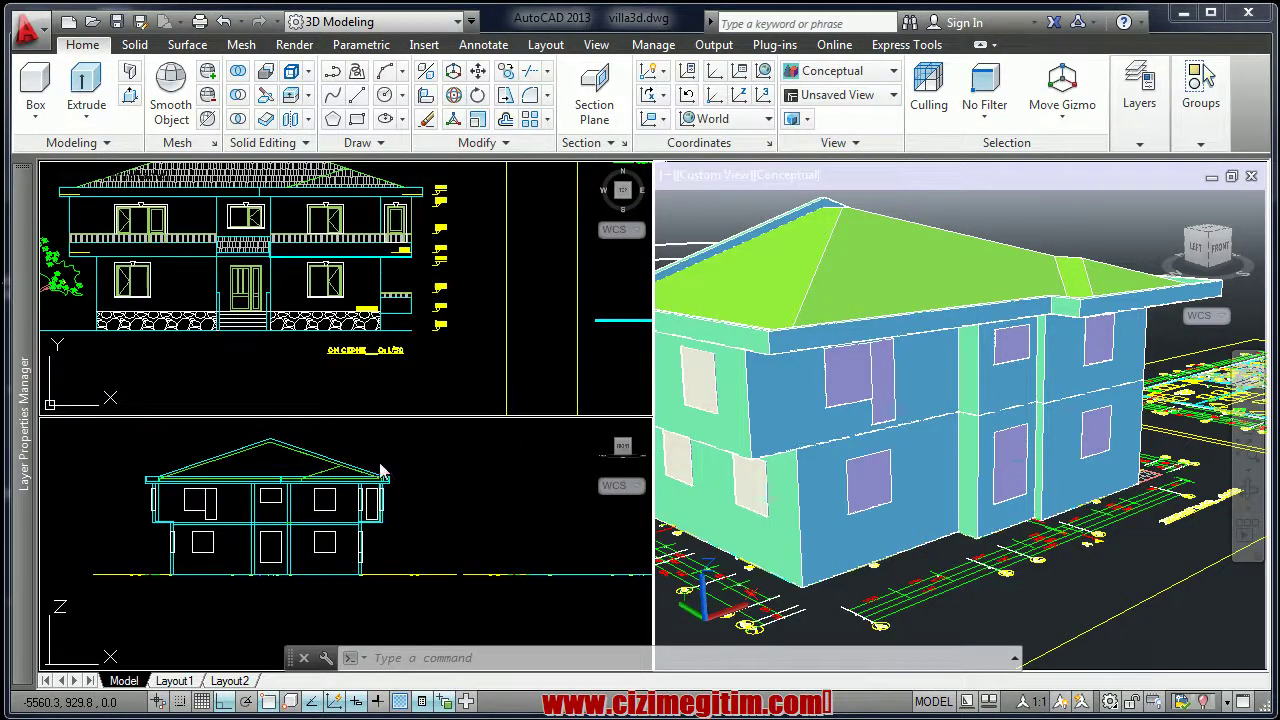
click(488, 516)
scroll(488, 516, down, 3)
Zoom in and center the ZEMIN KAT stair detail with its level marks
scroll(488, 516, down, 2)
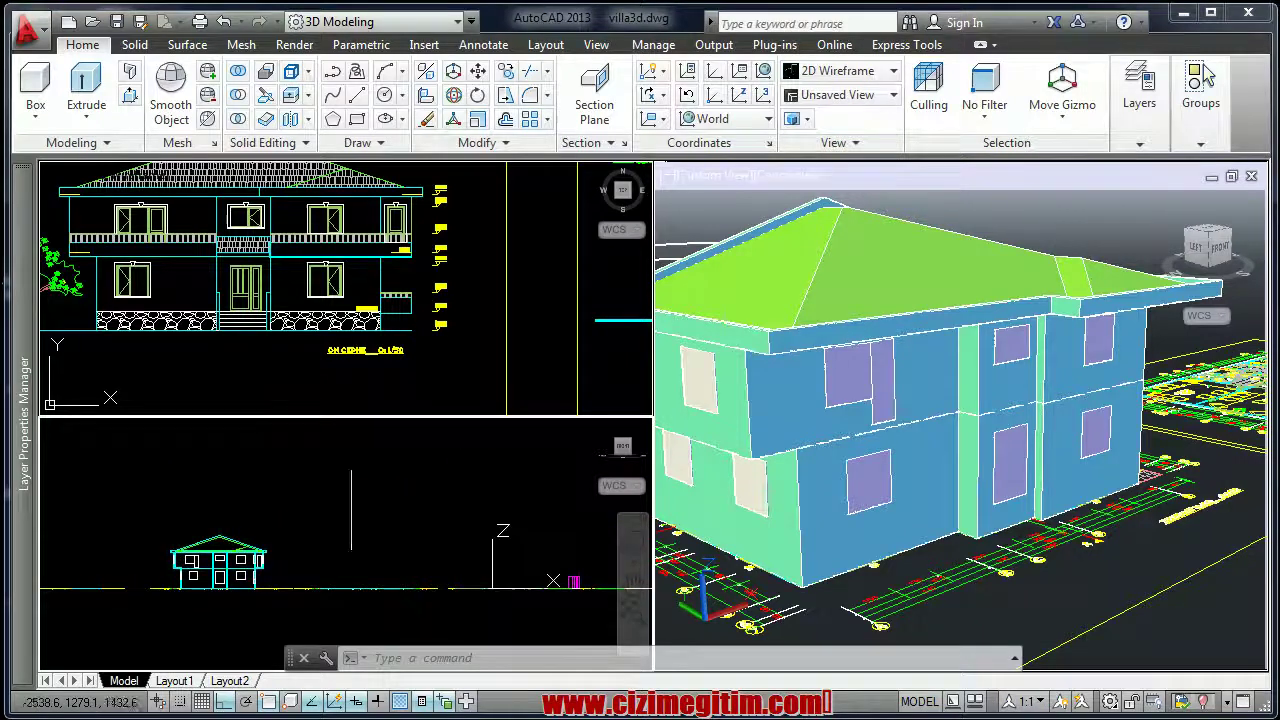
scroll(110, 398, down, 3)
scroll(300, 357, up, 3)
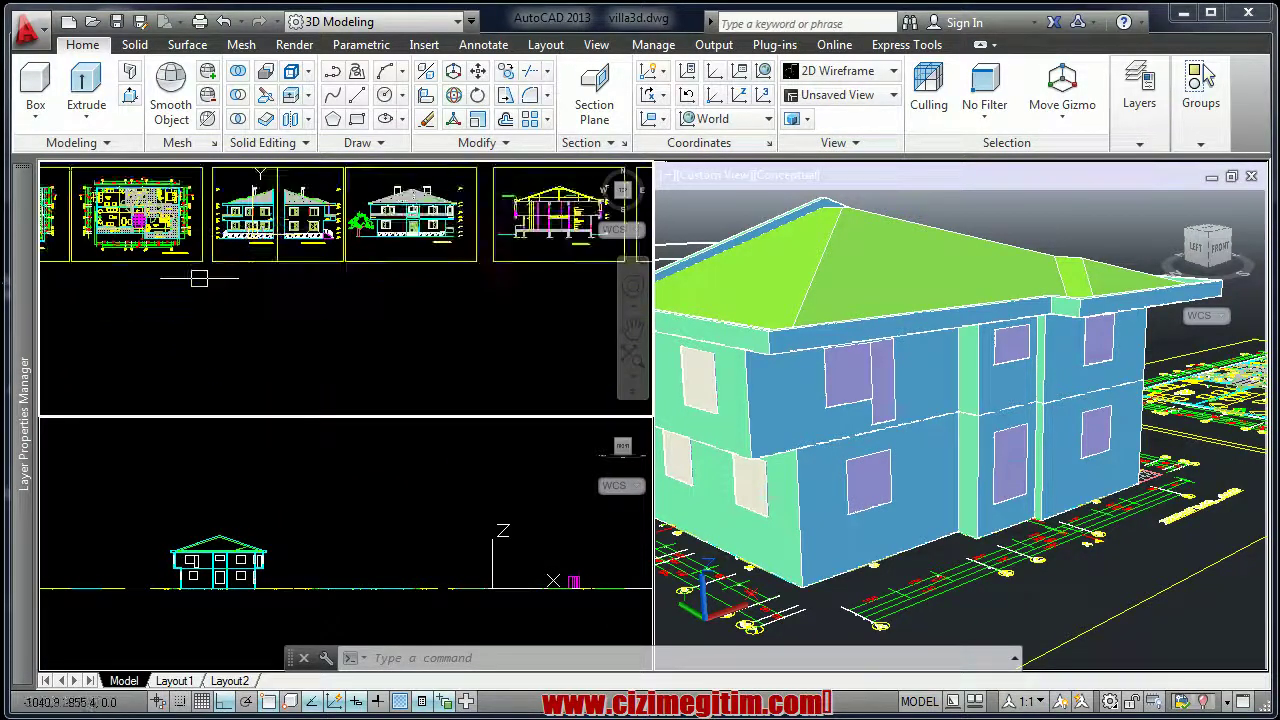
scroll(413, 322, up, 1)
scroll(440, 300, up, 2)
scroll(440, 300, up, 2)
scroll(440, 300, up, 2)
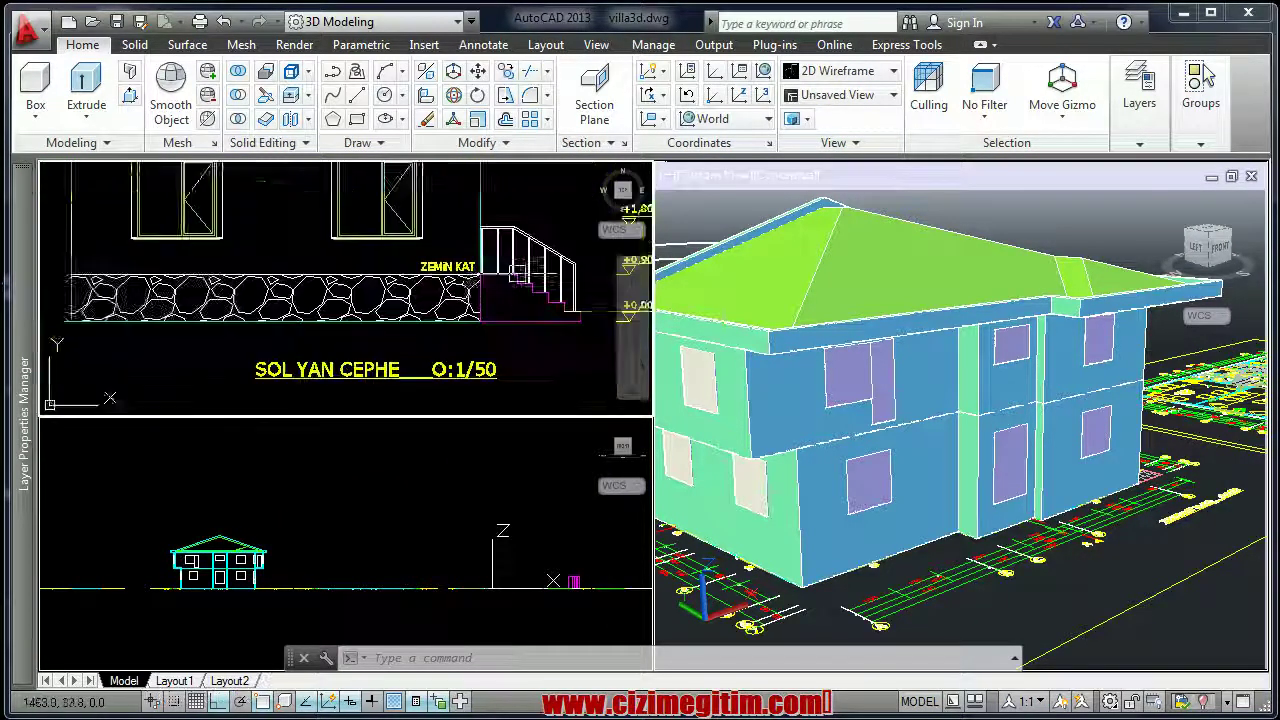
scroll(440, 300, up, 1)
scroll(420, 278, up, 2)
scroll(420, 278, down, 1)
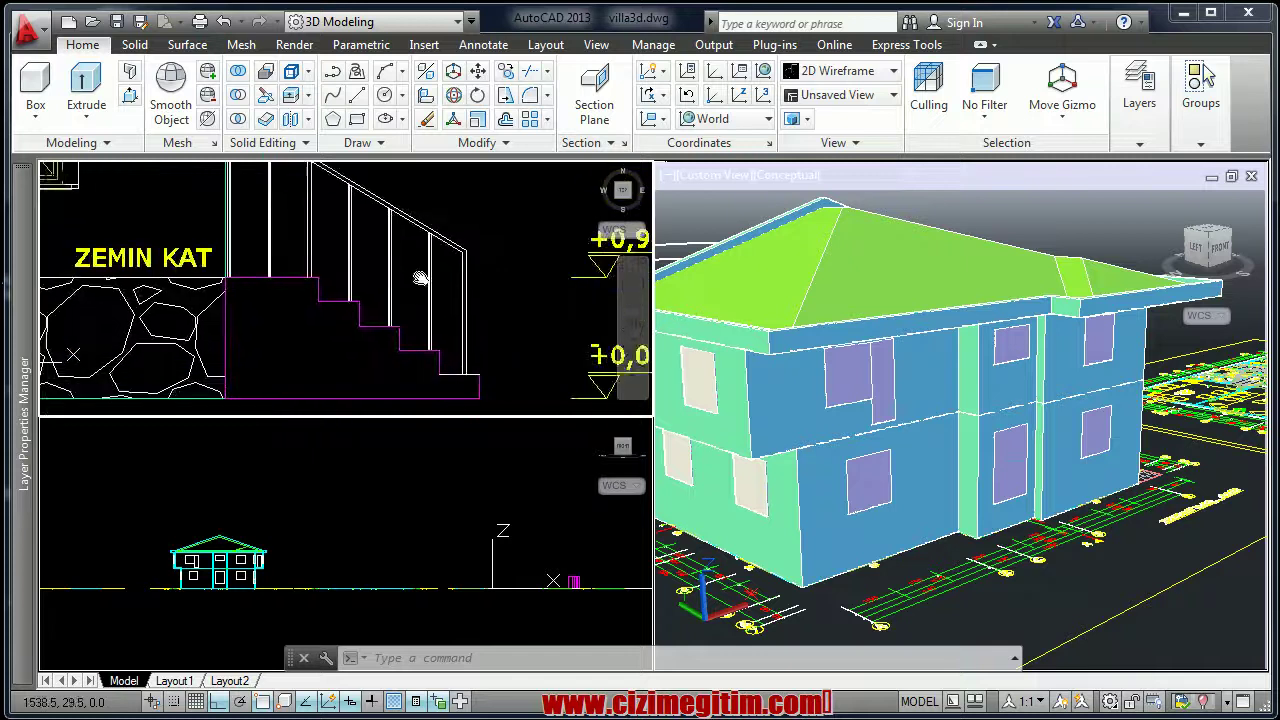
middle_drag(420, 278, 449, 311)
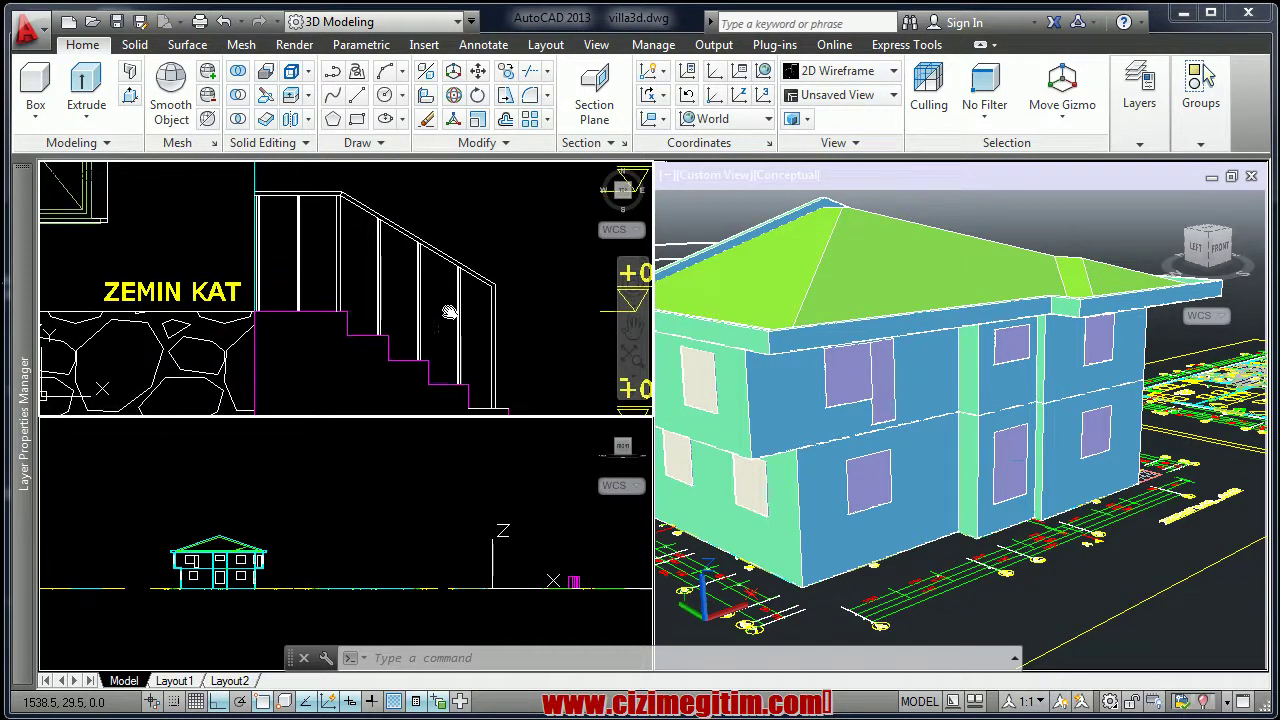
Start Presspull while refining the view along the stair railing end
click(130, 97)
scroll(490, 315, up, 2)
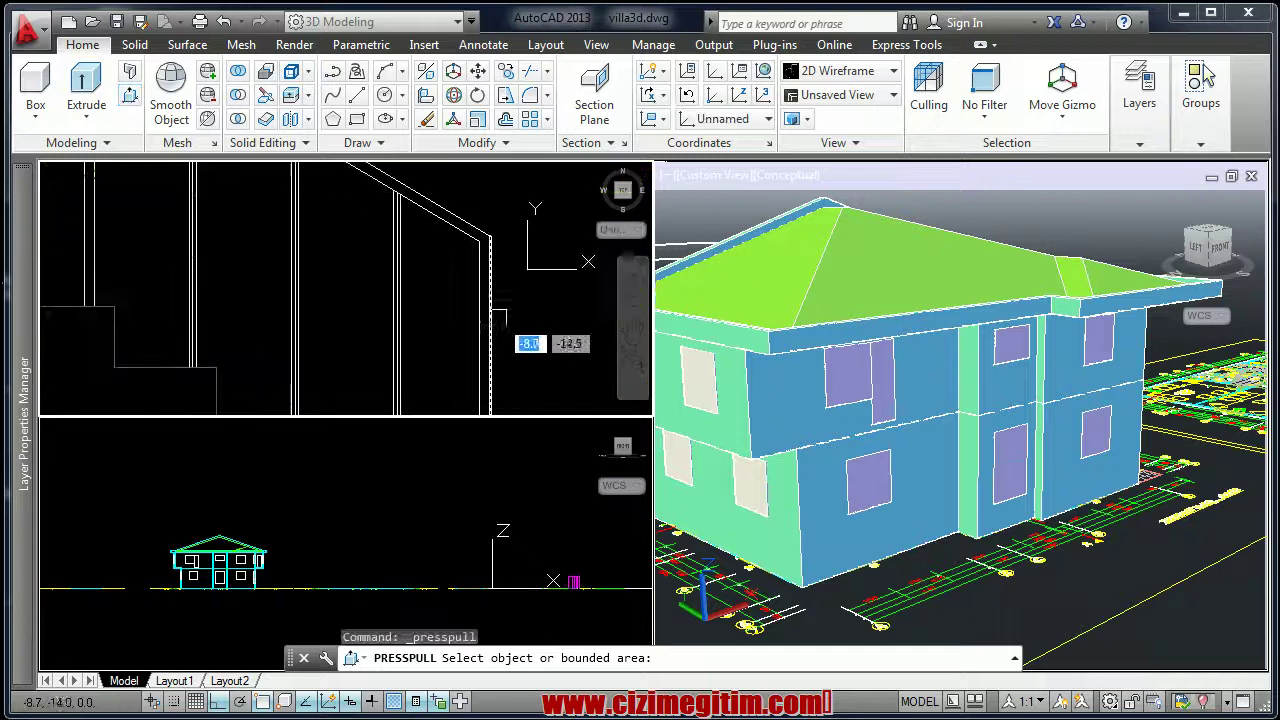
scroll(485, 260, up, 2)
scroll(485, 265, down, 3)
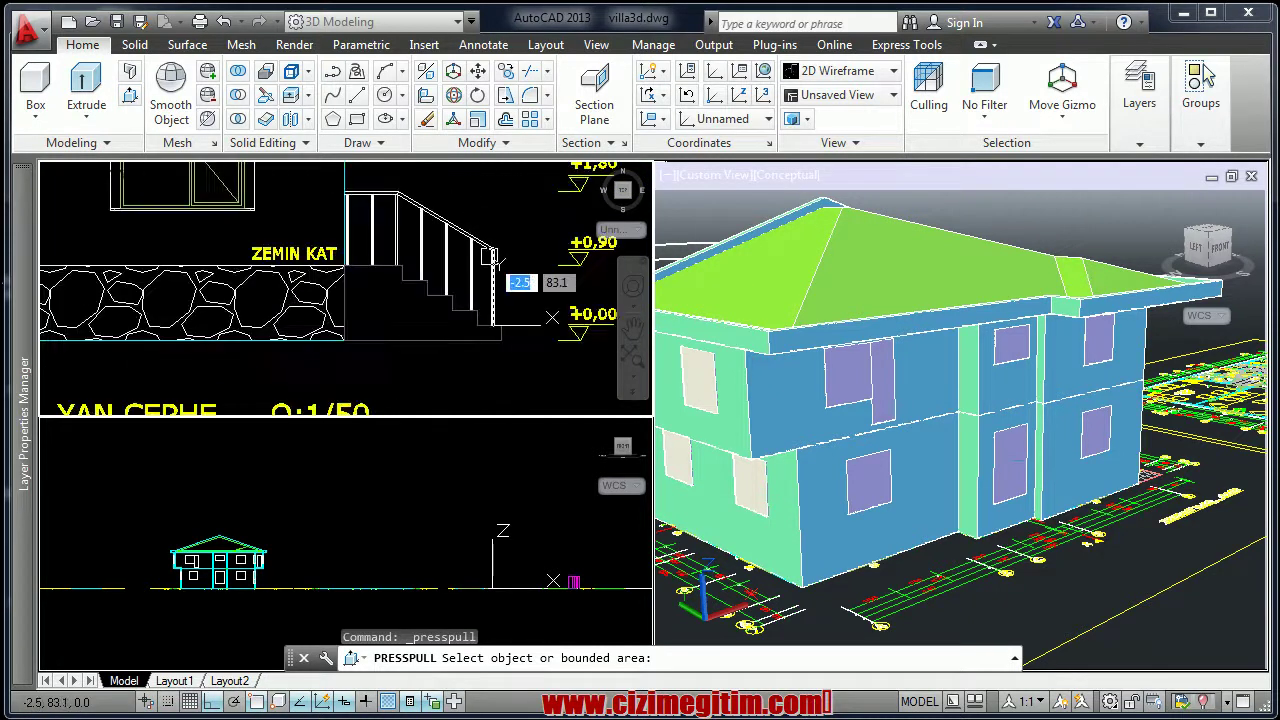
scroll(480, 270, up, 2)
scroll(445, 280, up, 1)
middle_drag(445, 280, 438, 278)
scroll(433, 284, up, 1)
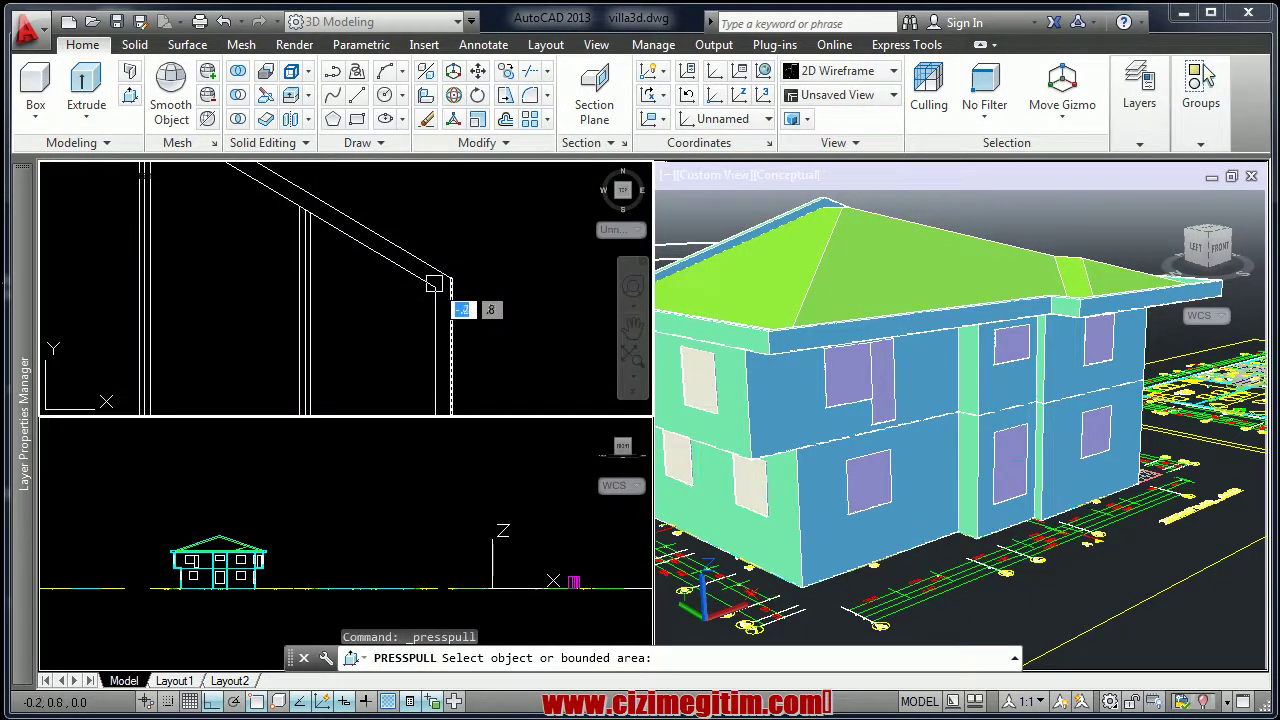
scroll(428, 282, down, 1)
scroll(434, 274, down, 2)
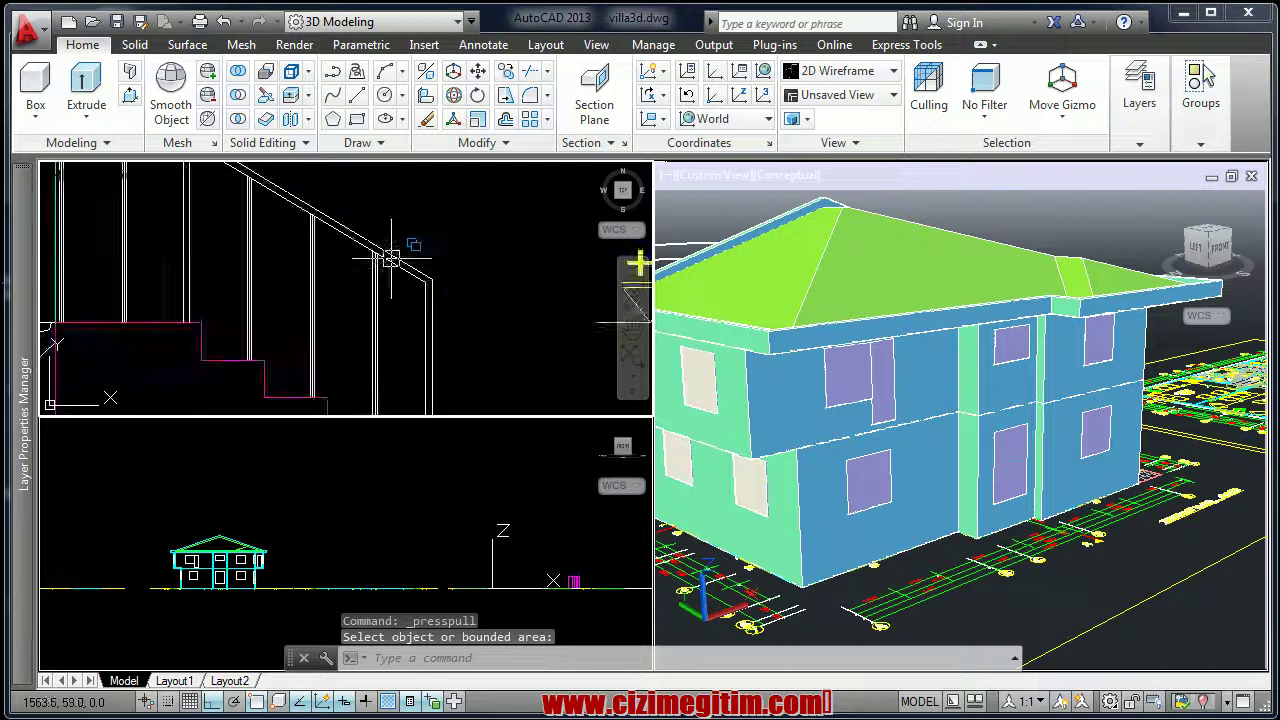
scroll(386, 263, down, 1)
middle_drag(322, 264, 344, 274)
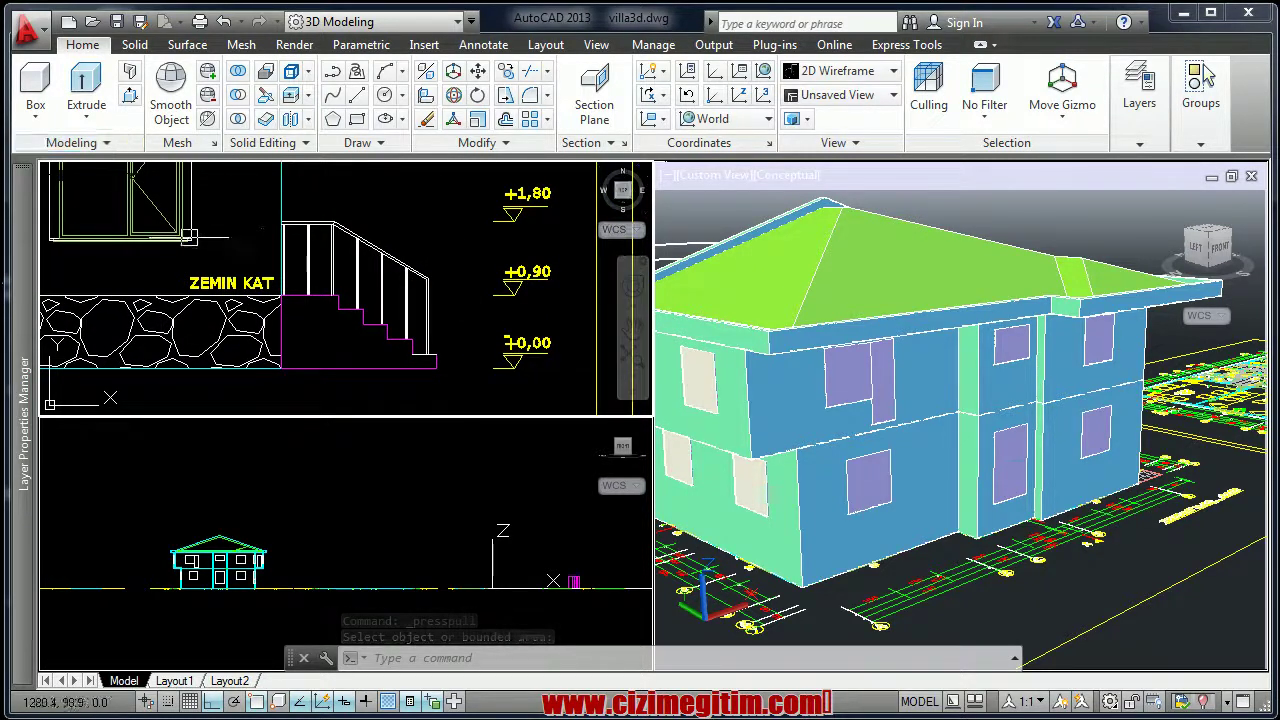
Maximize the ZEMIN KAT stair viewport and frame the whole stair with its railing
click(55, 180)
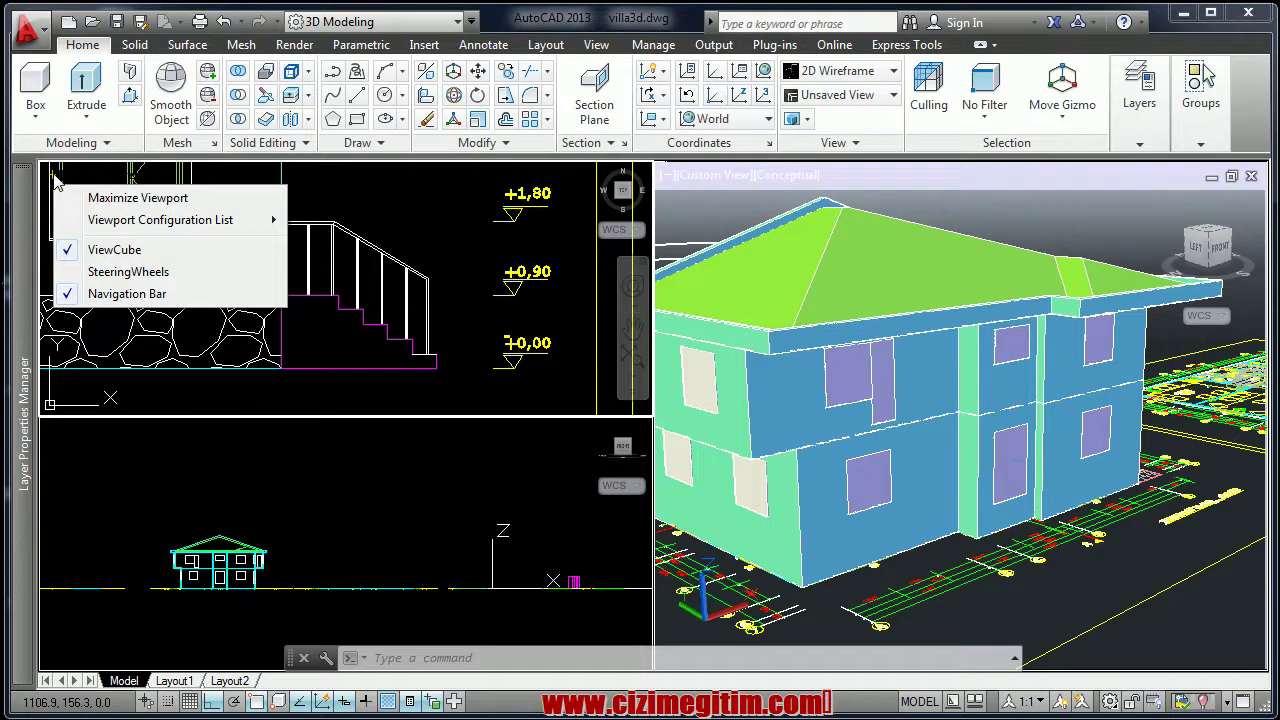
click(62, 198)
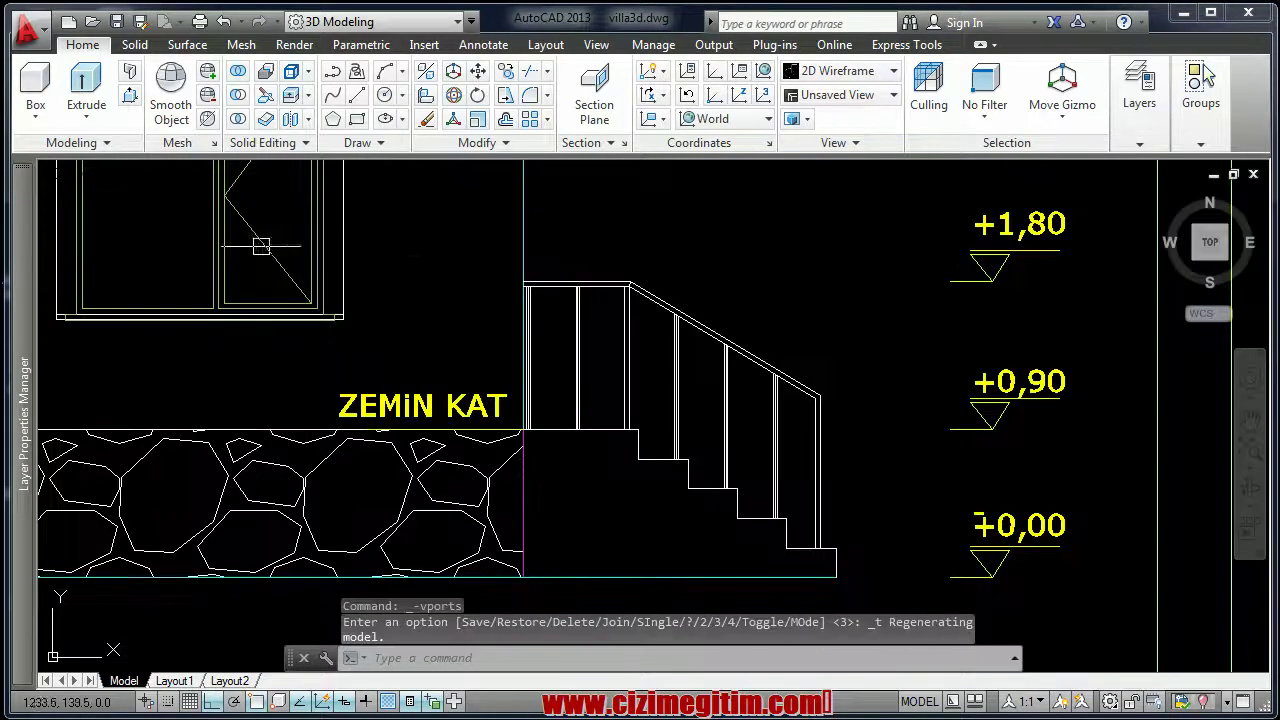
scroll(434, 277, down, 2)
scroll(434, 277, down, 1)
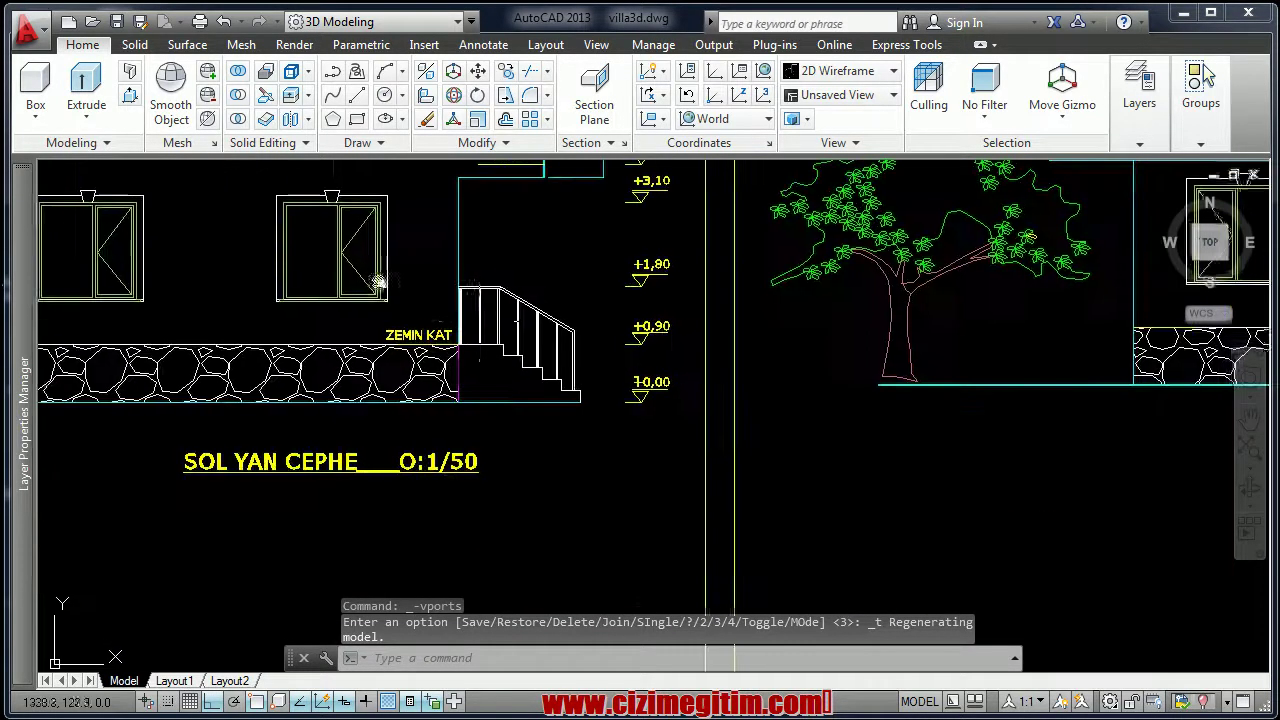
scroll(371, 280, up, 3)
scroll(672, 321, up, 3)
mouse_move(672, 321)
middle_down()
mouse_move(714, 266)
mouse_move(694, 331)
middle_up()
scroll(712, 258, down, 2)
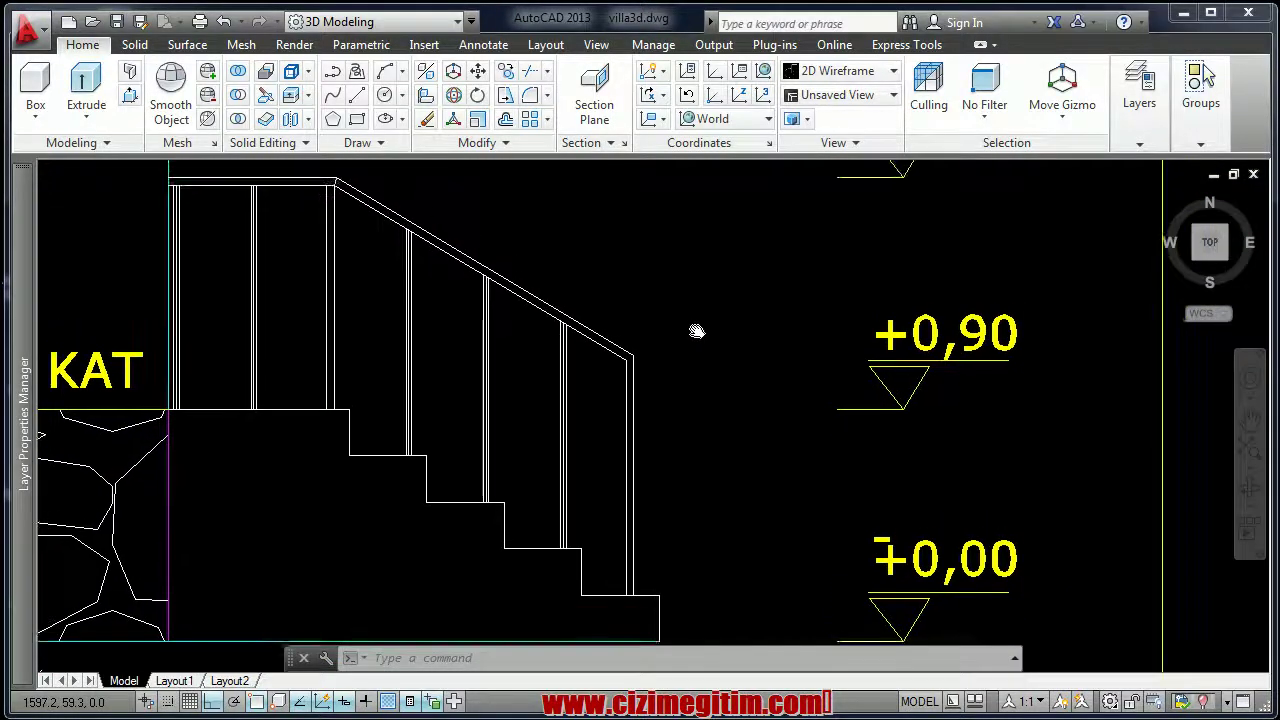
scroll(697, 333, up, 2)
scroll(296, 263, down, 2)
middle_drag(314, 271, 334, 286)
Presspull the stepped stair outline into a magenta solid
click(129, 95)
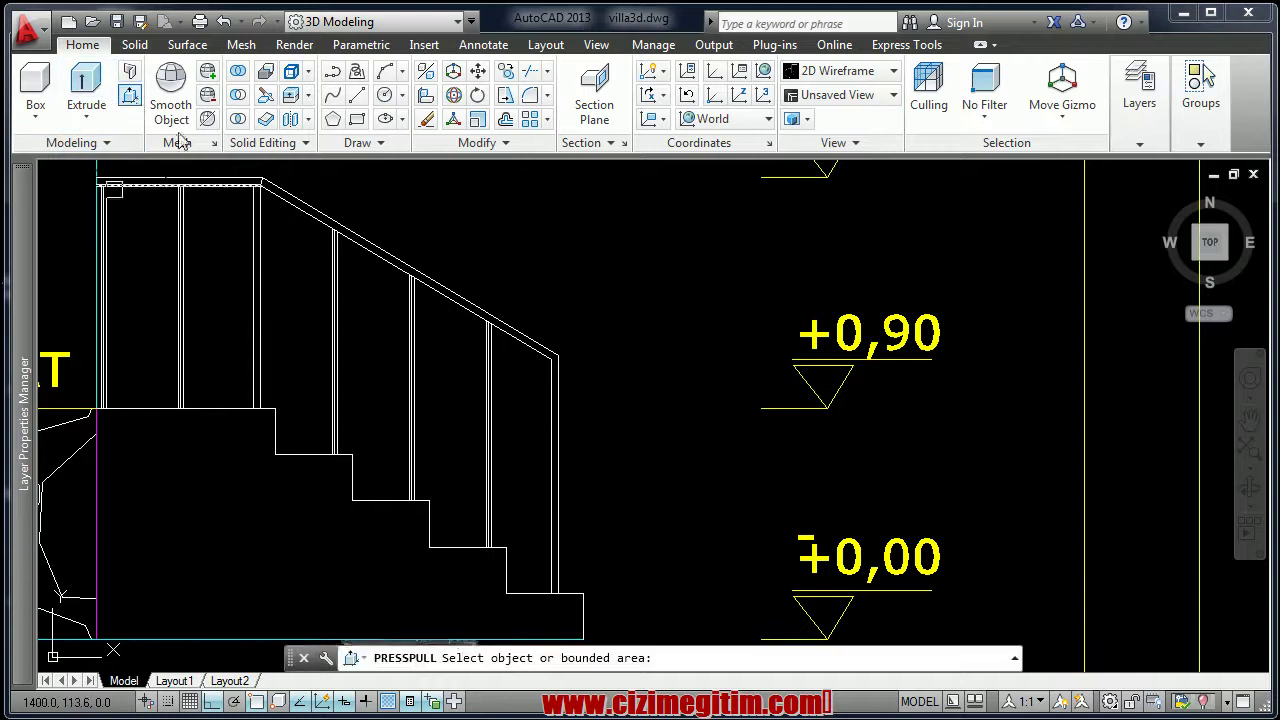
scroll(448, 288, up, 2)
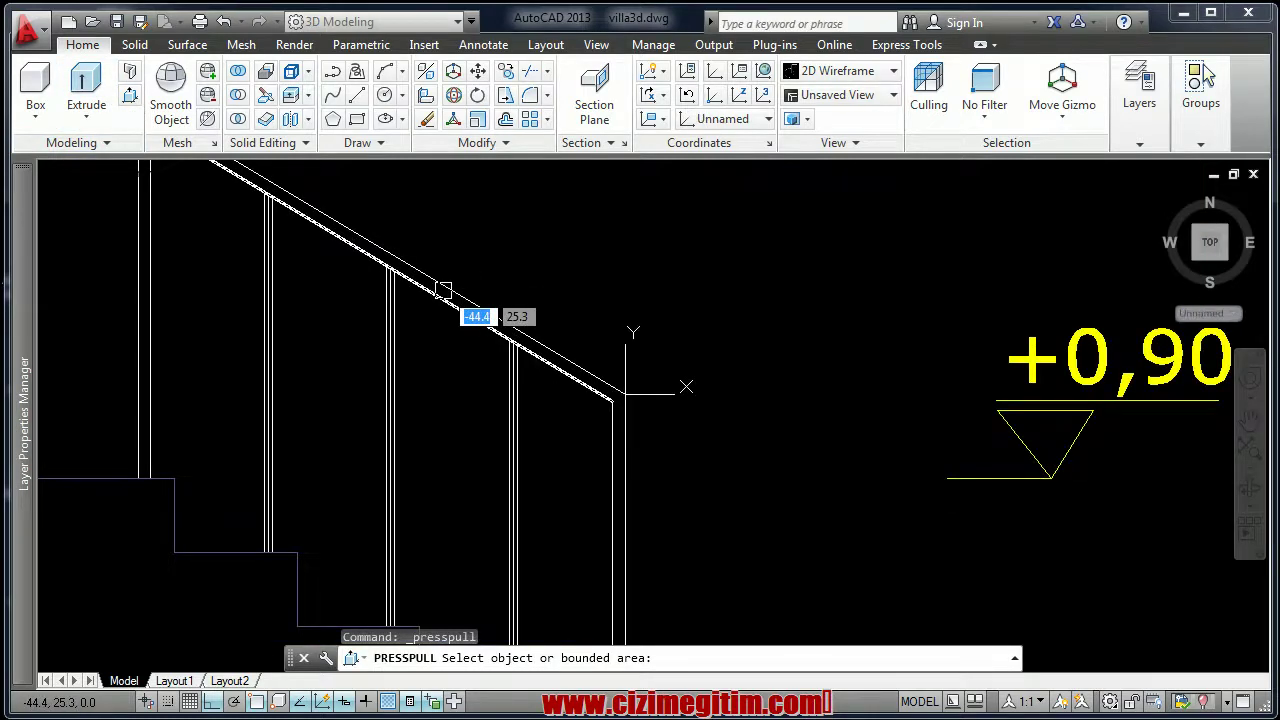
scroll(449, 292, up, 2)
scroll(455, 302, down, 1)
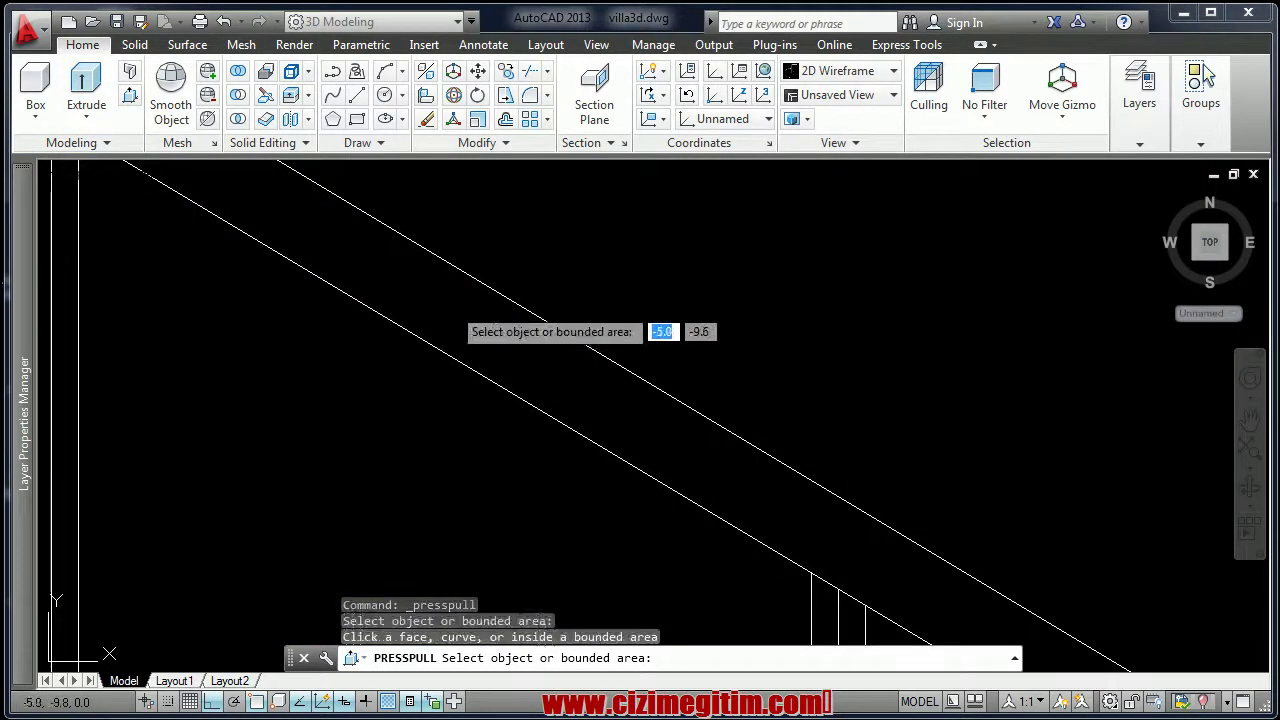
scroll(450, 308, down, 1)
scroll(449, 309, down, 2)
scroll(449, 309, down, 2)
scroll(475, 372, up, 2)
scroll(473, 377, up, 1)
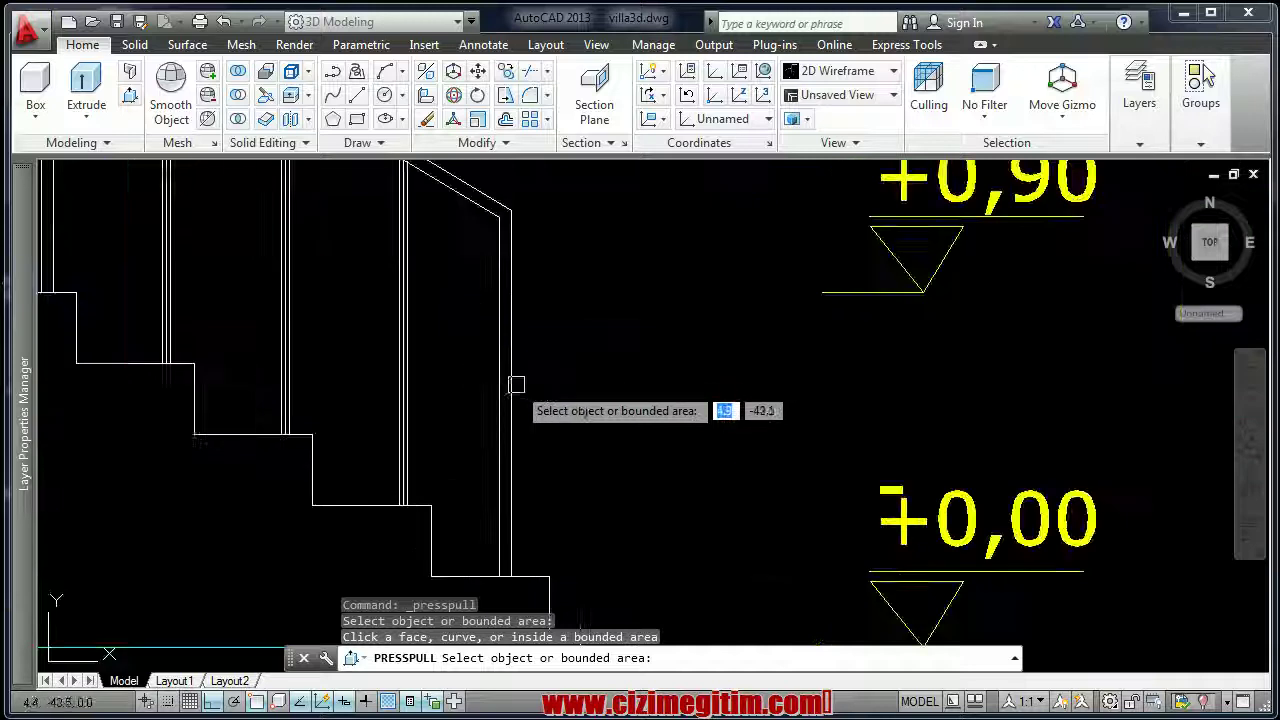
scroll(447, 381, down, 1)
middle_drag(447, 381, 470, 348)
key(Return)
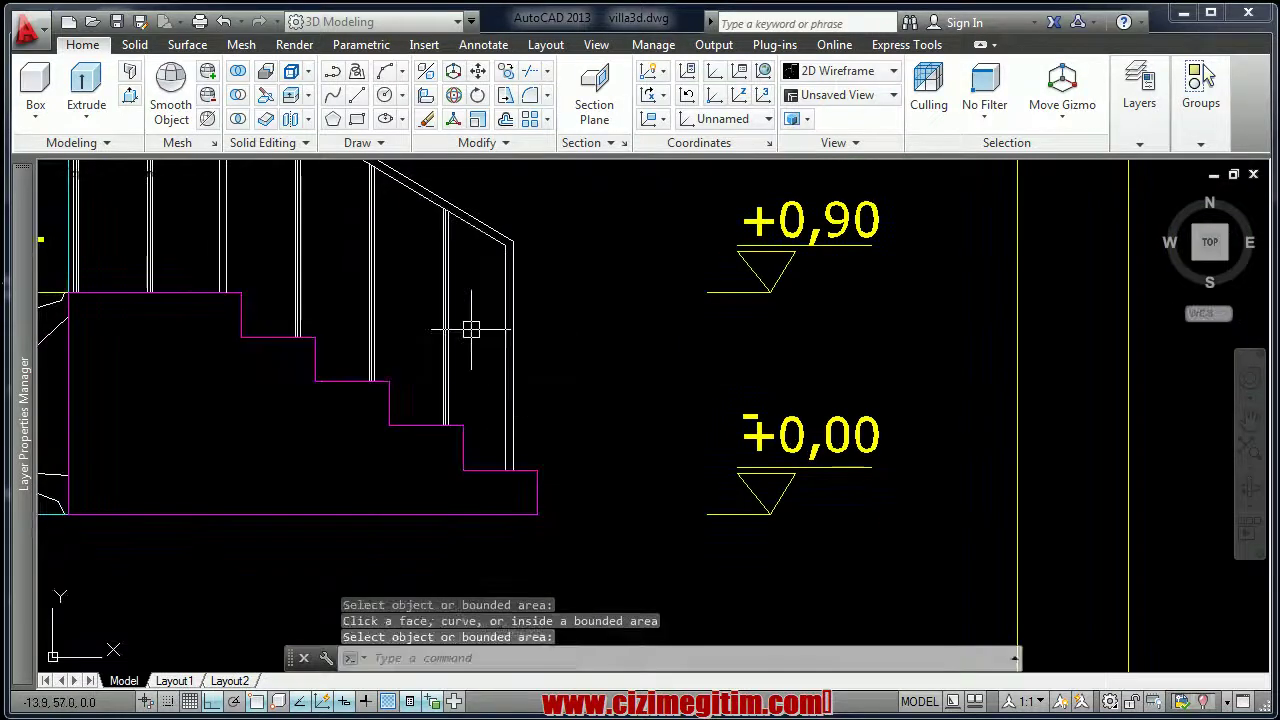
Run Presspull again on a stair area, keeping the stair framed close up
click(130, 95)
scroll(540, 295, up, 2)
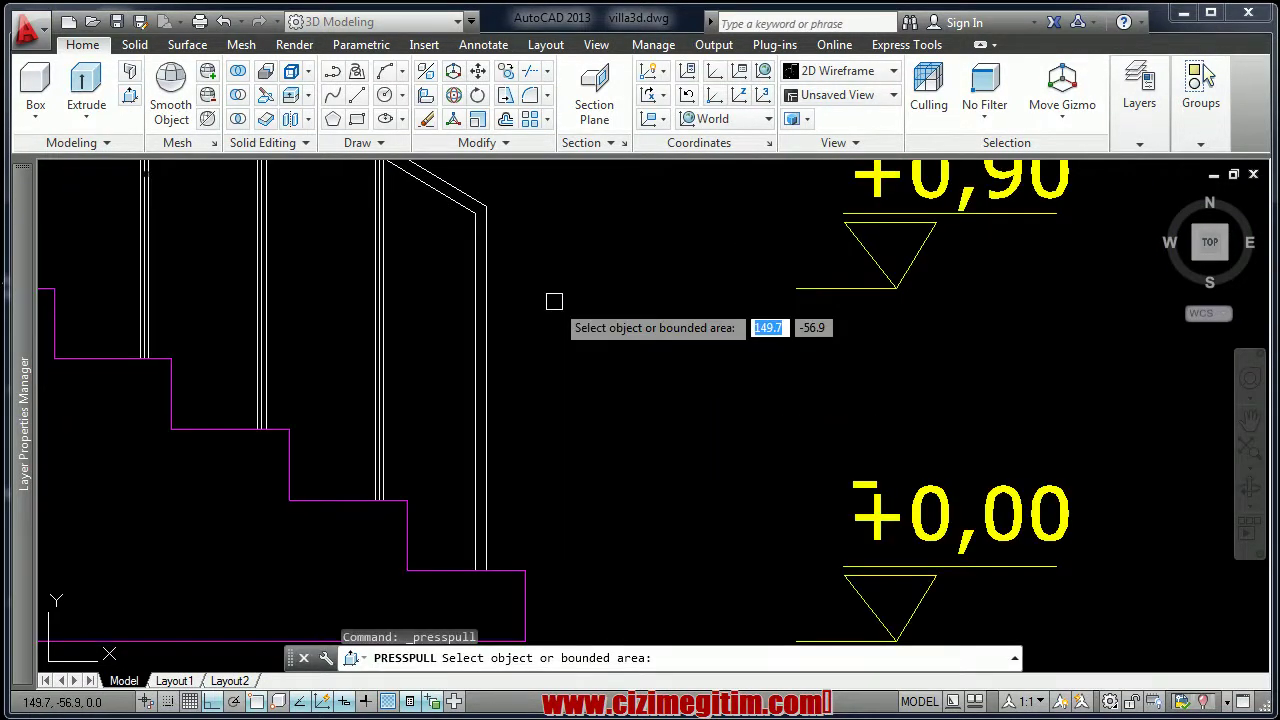
click(447, 275)
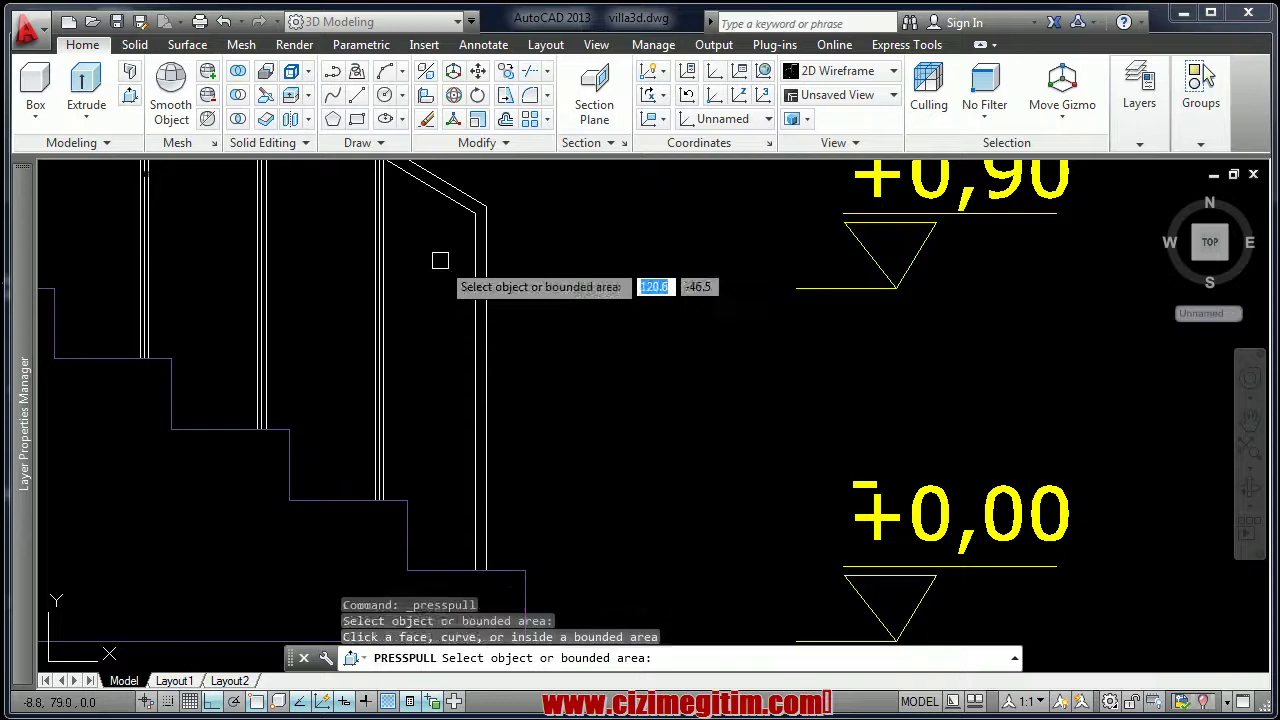
scroll(610, 368, down, 4)
middle_drag(610, 368, 620, 342)
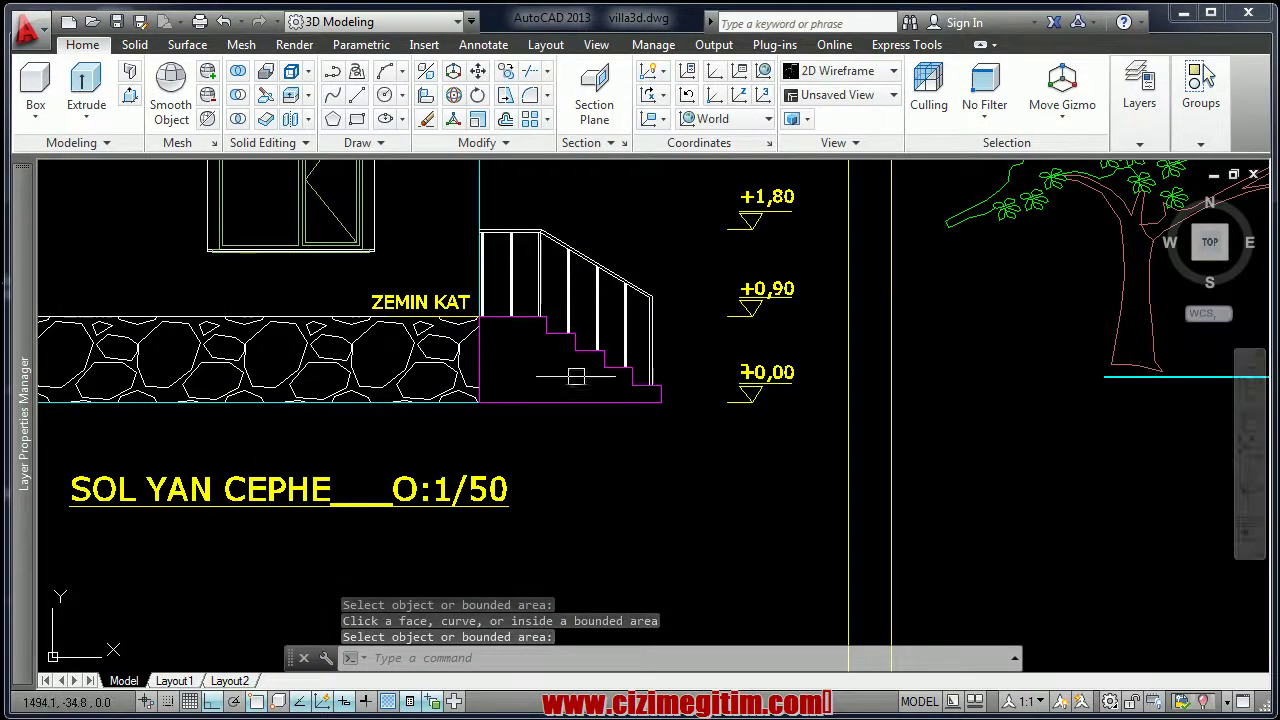
scroll(549, 371, up, 3)
scroll(679, 554, up, 3)
scroll(700, 540, down, 2)
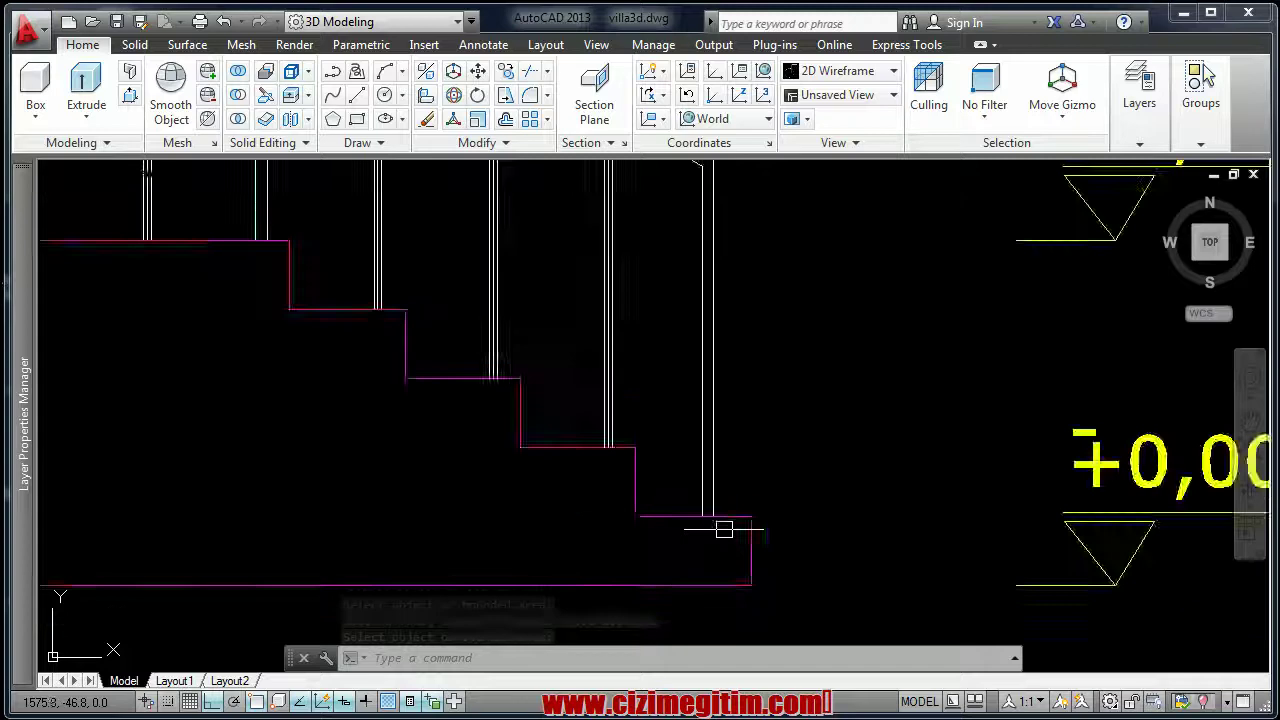
scroll(654, 529, down, 2)
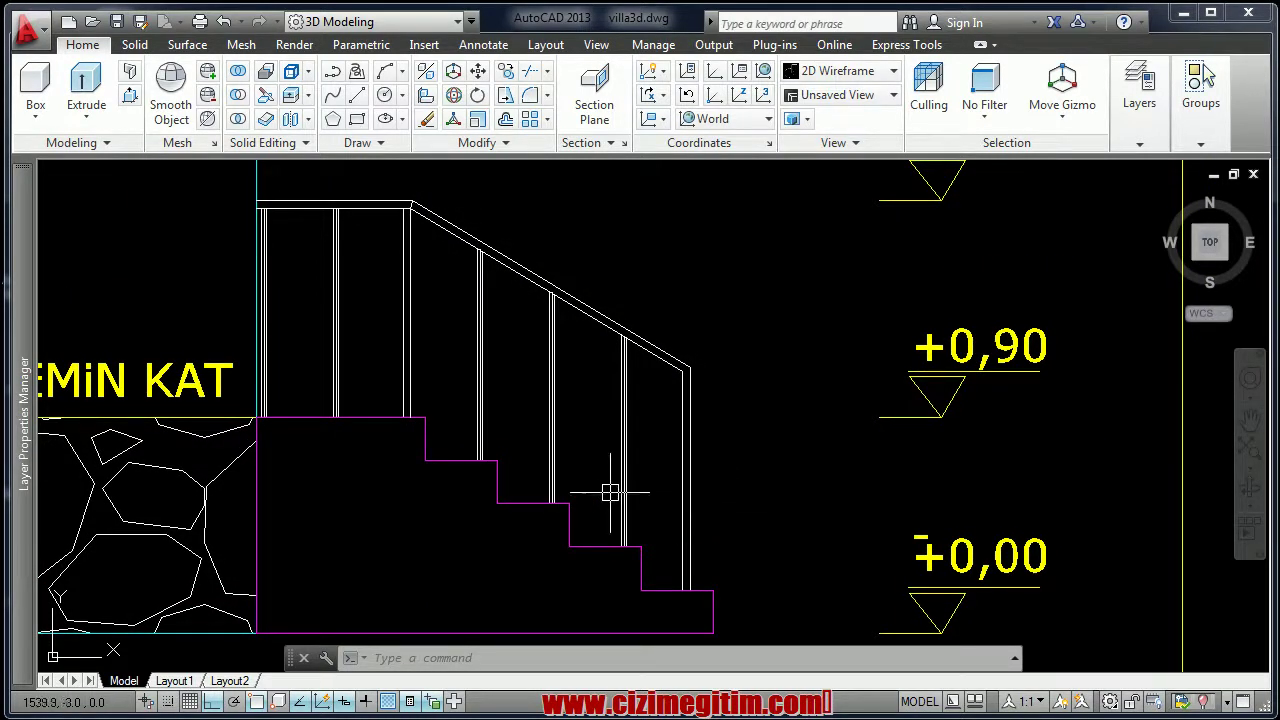
Start a Polysolid with width 3 and height 4
click(130, 76)
mouse_move(636, 462)
middle_down()
mouse_move(706, 429)
mouse_move(696, 417)
middle_up()
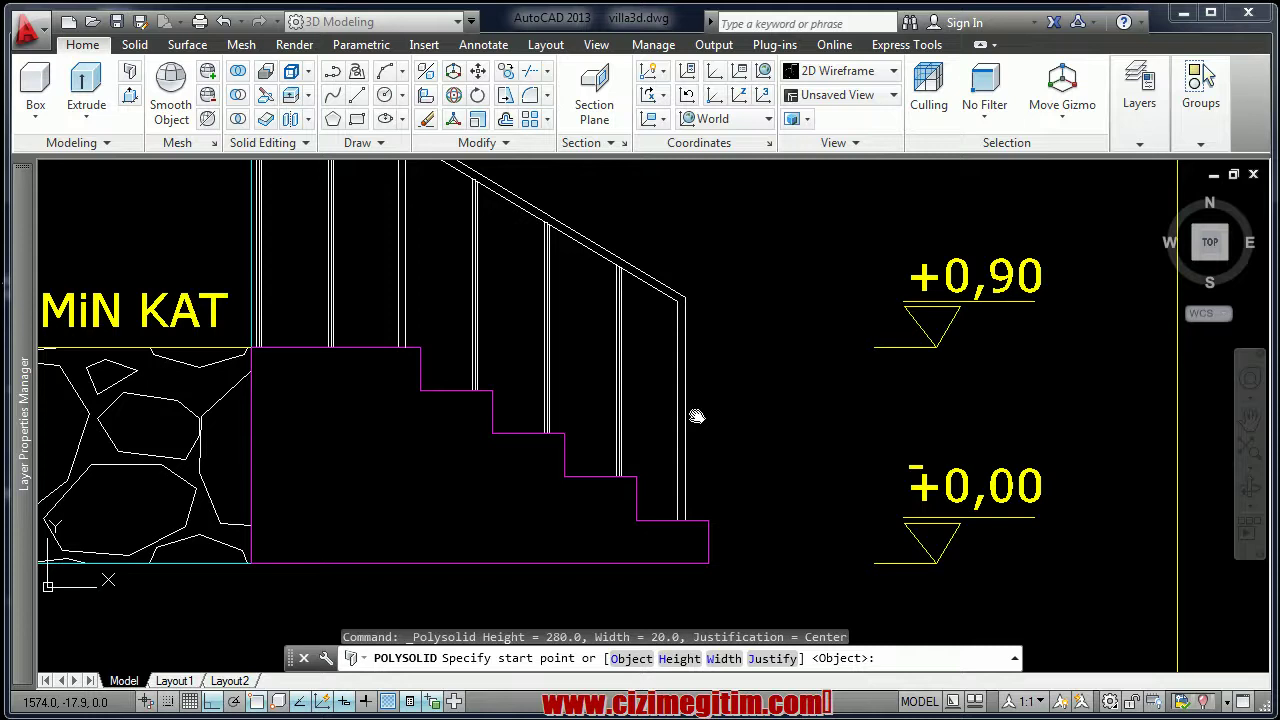
text(w)
key(Return)
scroll(675, 525, up, 4)
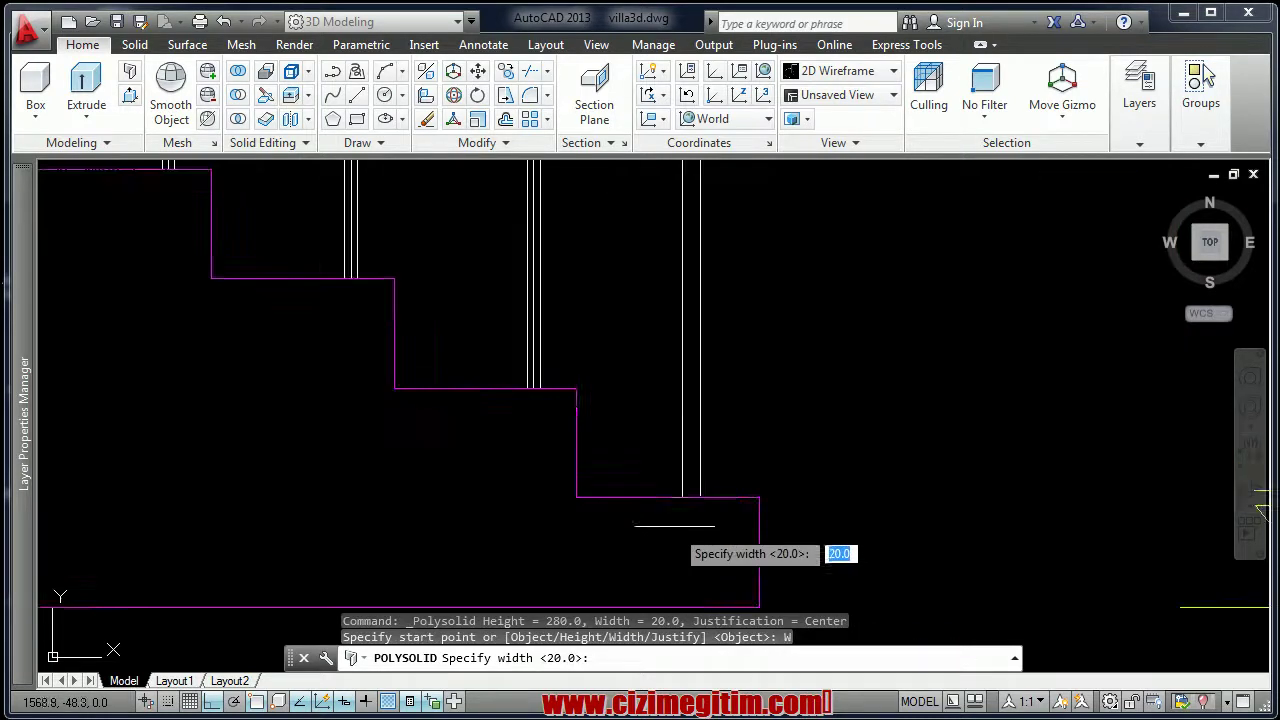
click(680, 497)
scroll(751, 517, down, 3)
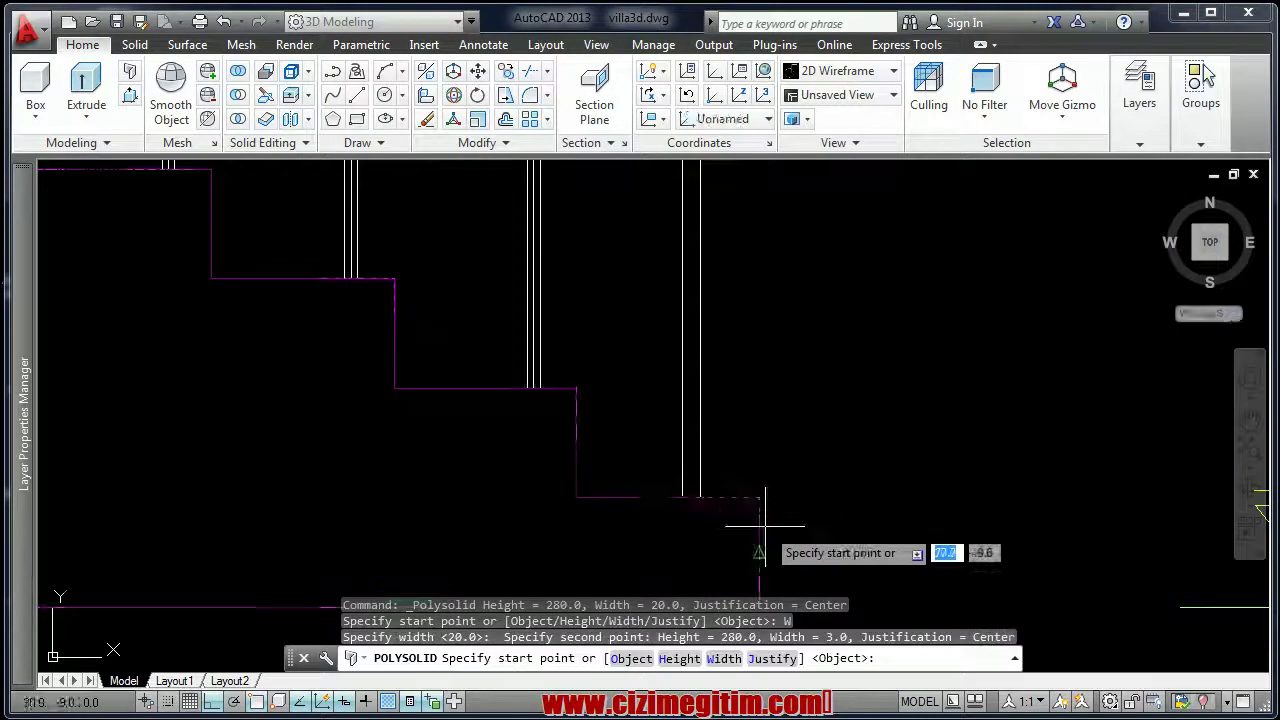
scroll(737, 449, down, 2)
middle_drag(785, 367, 698, 360)
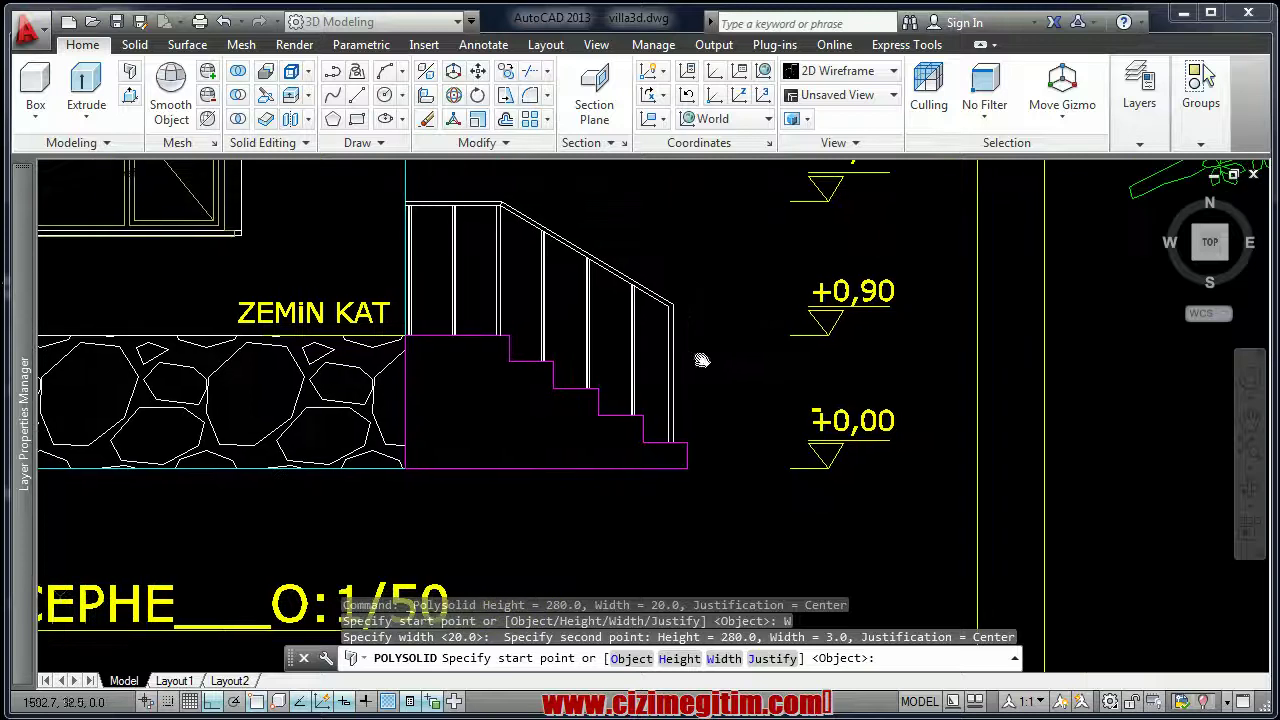
click(686, 668)
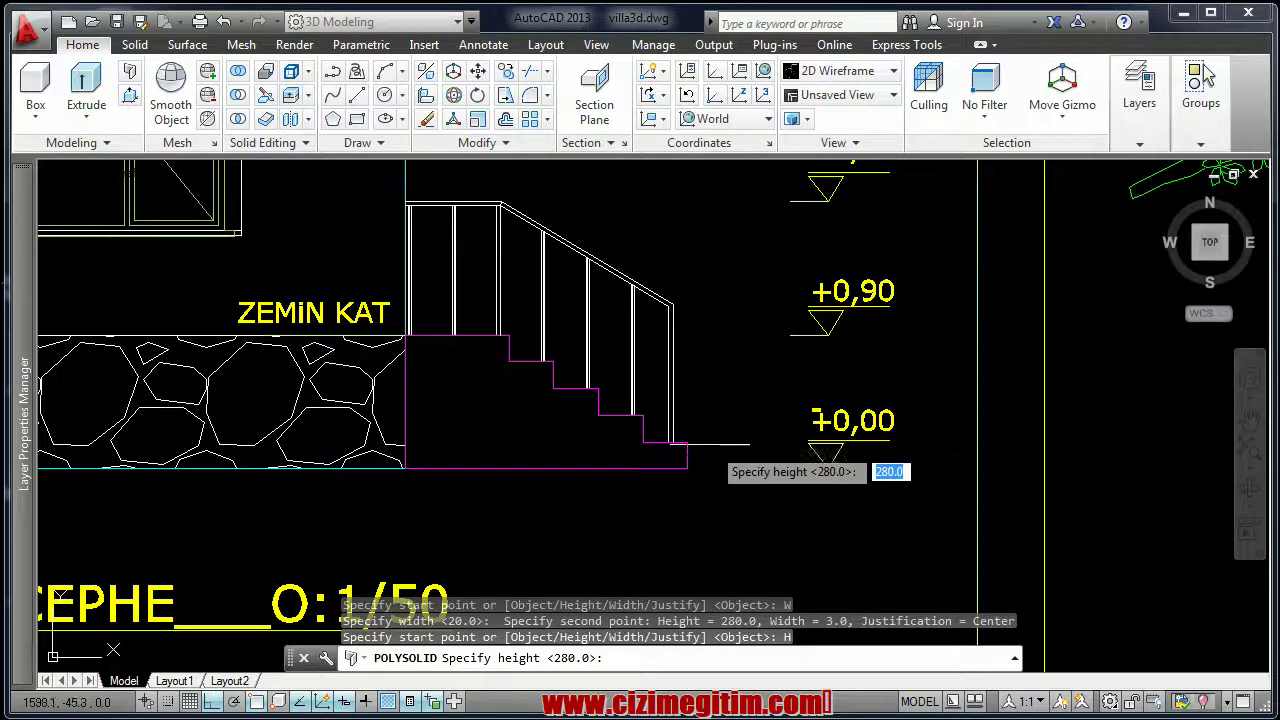
scroll(707, 440, up, 4)
text(4)
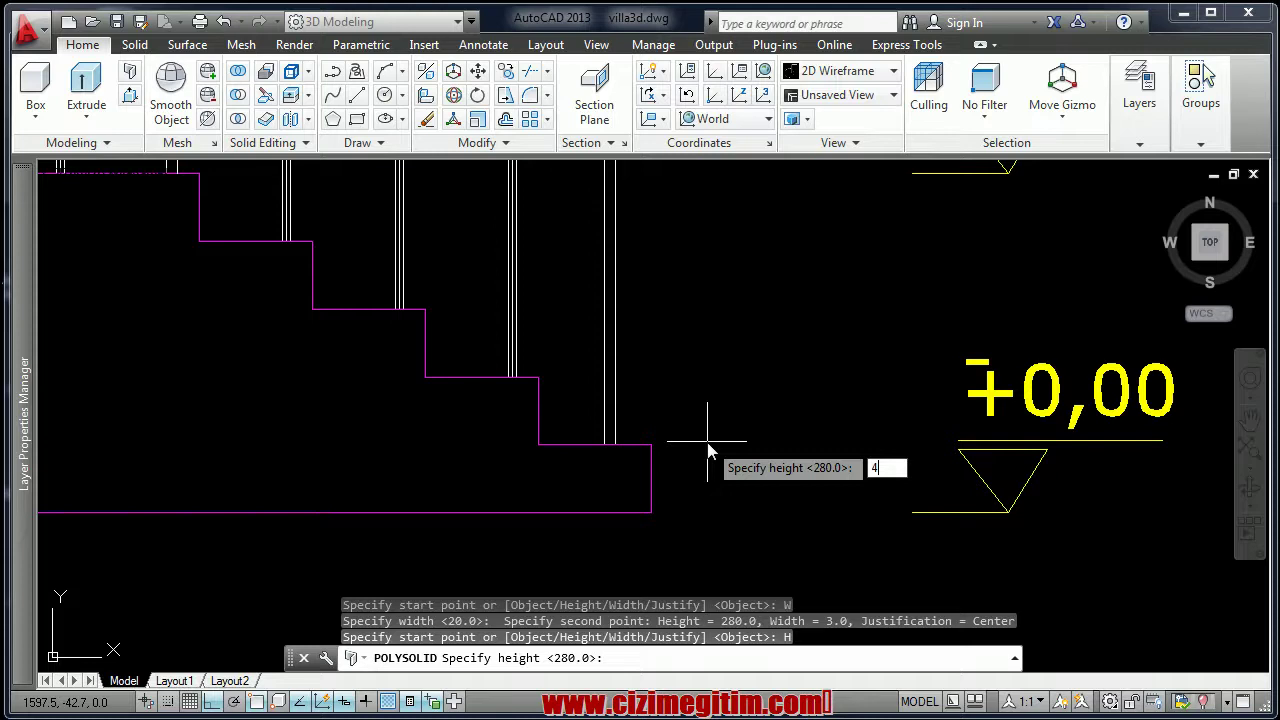
key(Return)
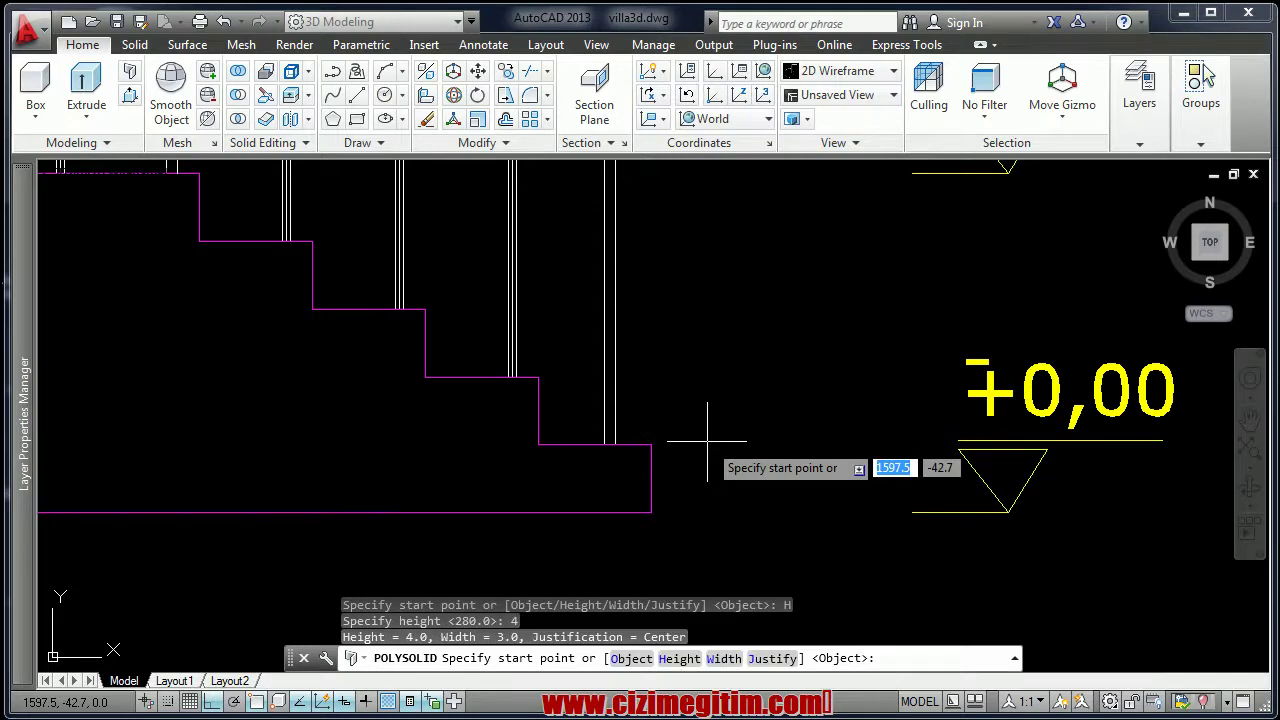
Set Right justification and start the solid at the lower stair corner
scroll(707, 440, down, 2)
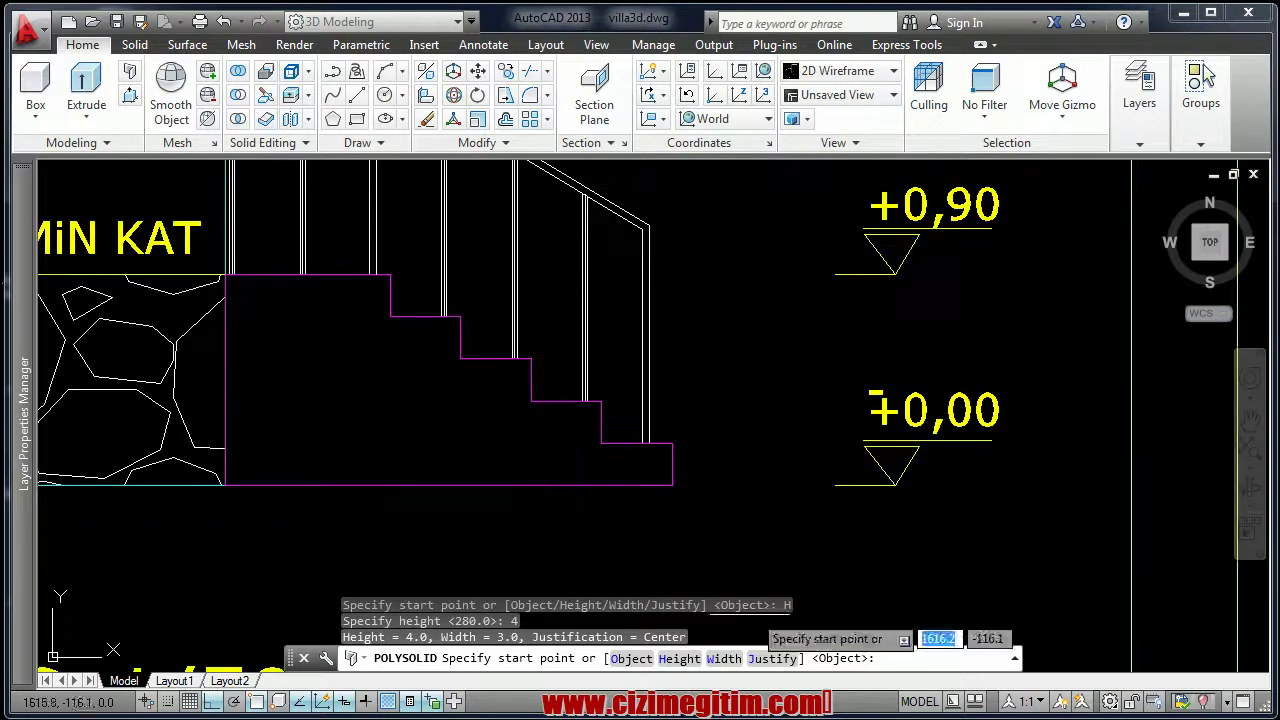
click(771, 658)
click(690, 658)
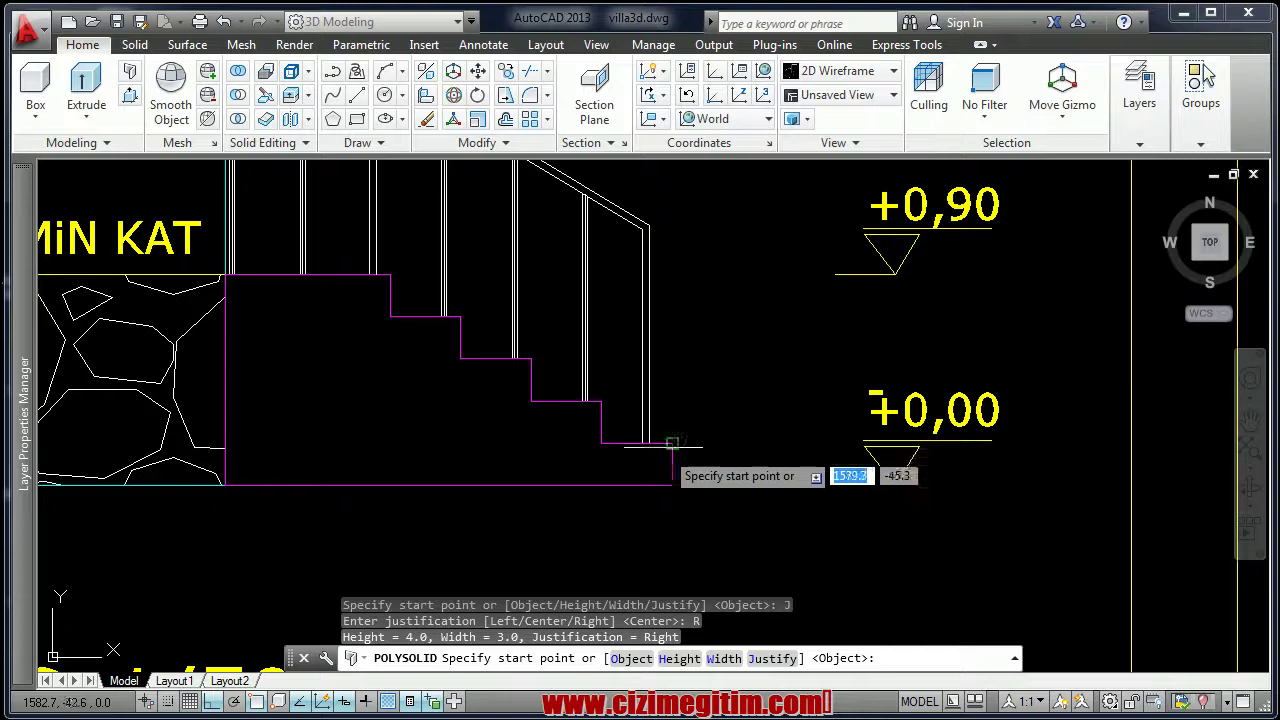
click(650, 443)
middle_drag(681, 313, 676, 406)
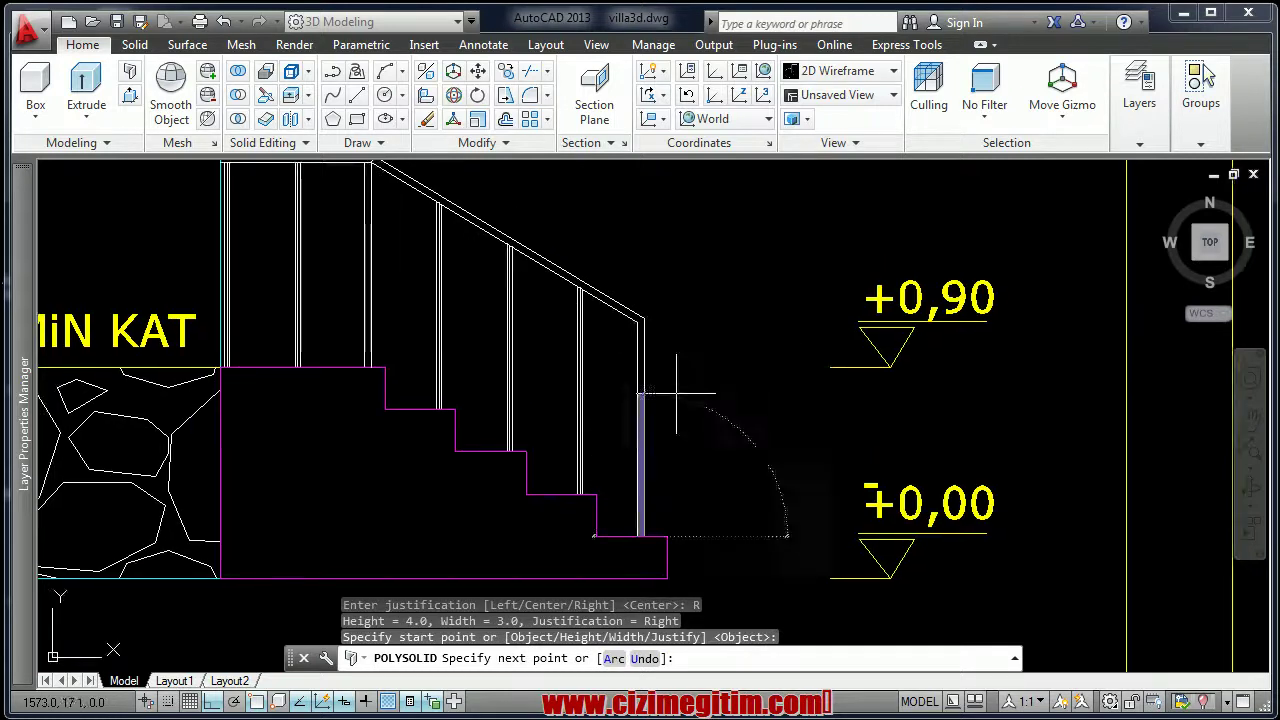
Run the solid up the end post, along the sloping handrail and across to the left post
click(645, 318)
middle_drag(600, 290, 640, 450)
scroll(640, 450, up, 3)
scroll(547, 380, up, 2)
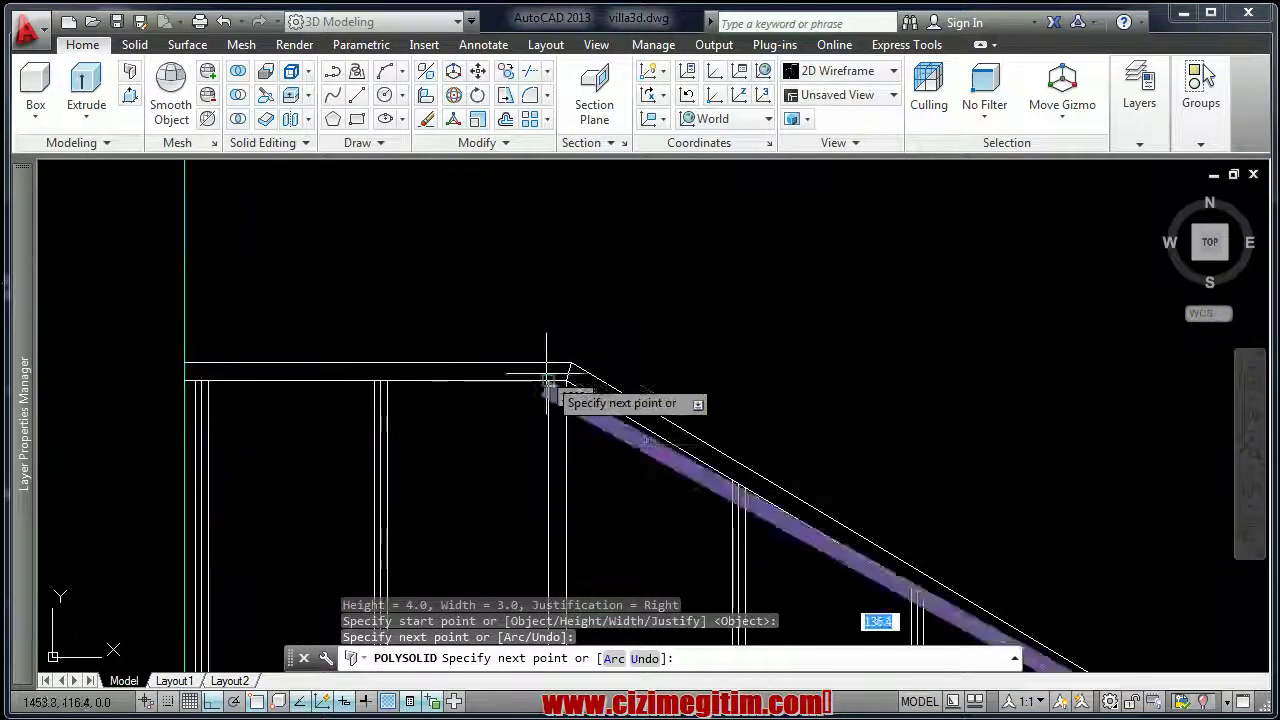
click(569, 370)
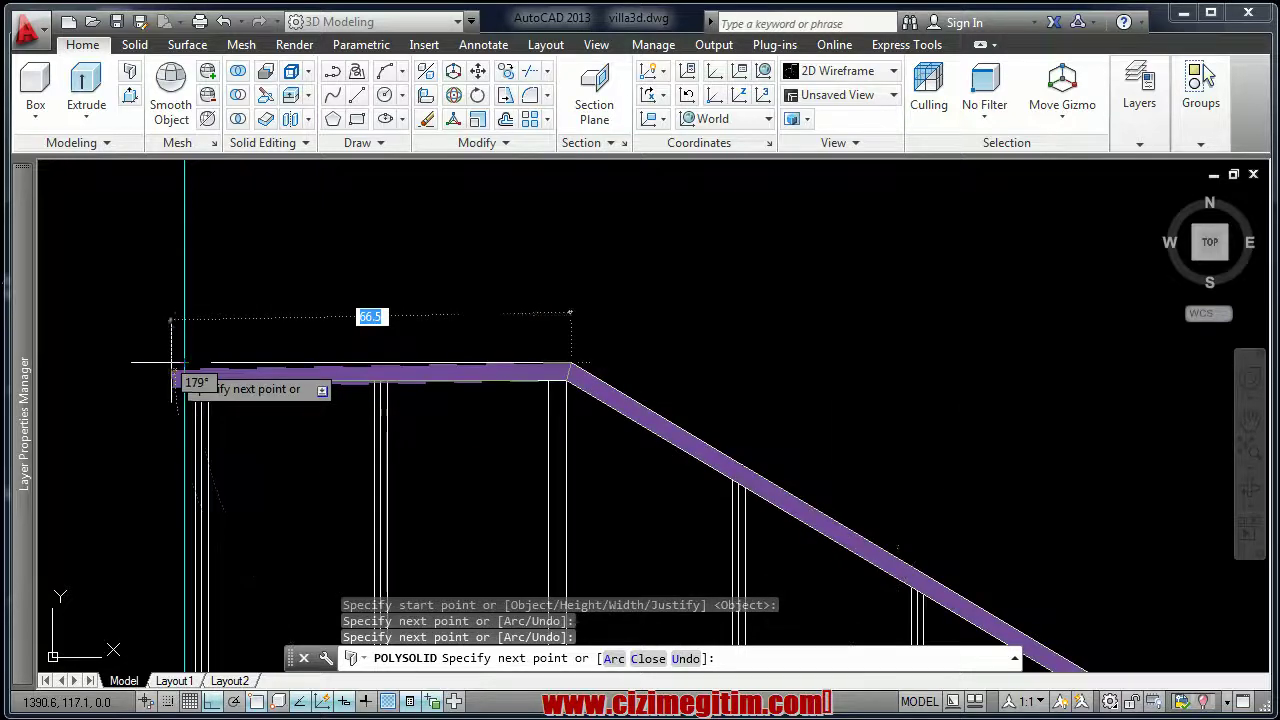
click(185, 363)
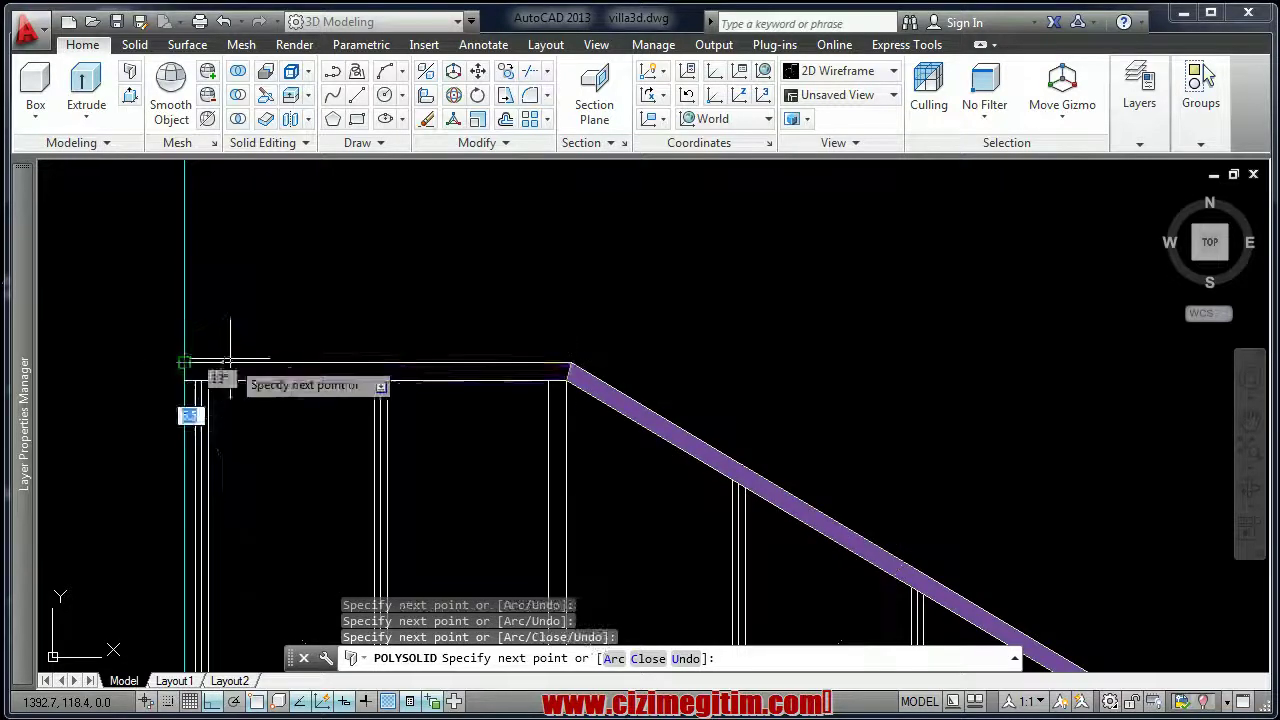
End the handrail polysolid and reframe the whole stair in view
right_click(230, 357)
click(275, 368)
mouse_move(400, 414)
middle_down()
mouse_move(449, 486)
mouse_move(500, 365)
middle_up()
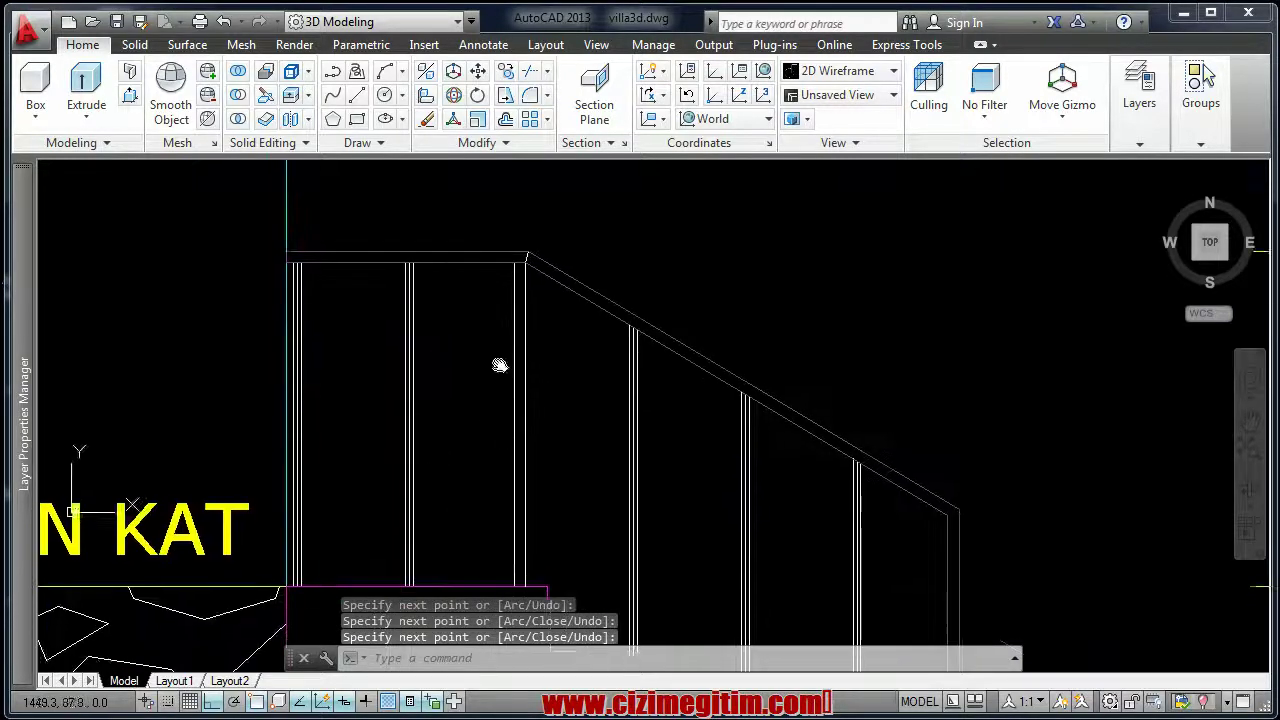
scroll(623, 401, down, 5)
scroll(655, 408, up, 3)
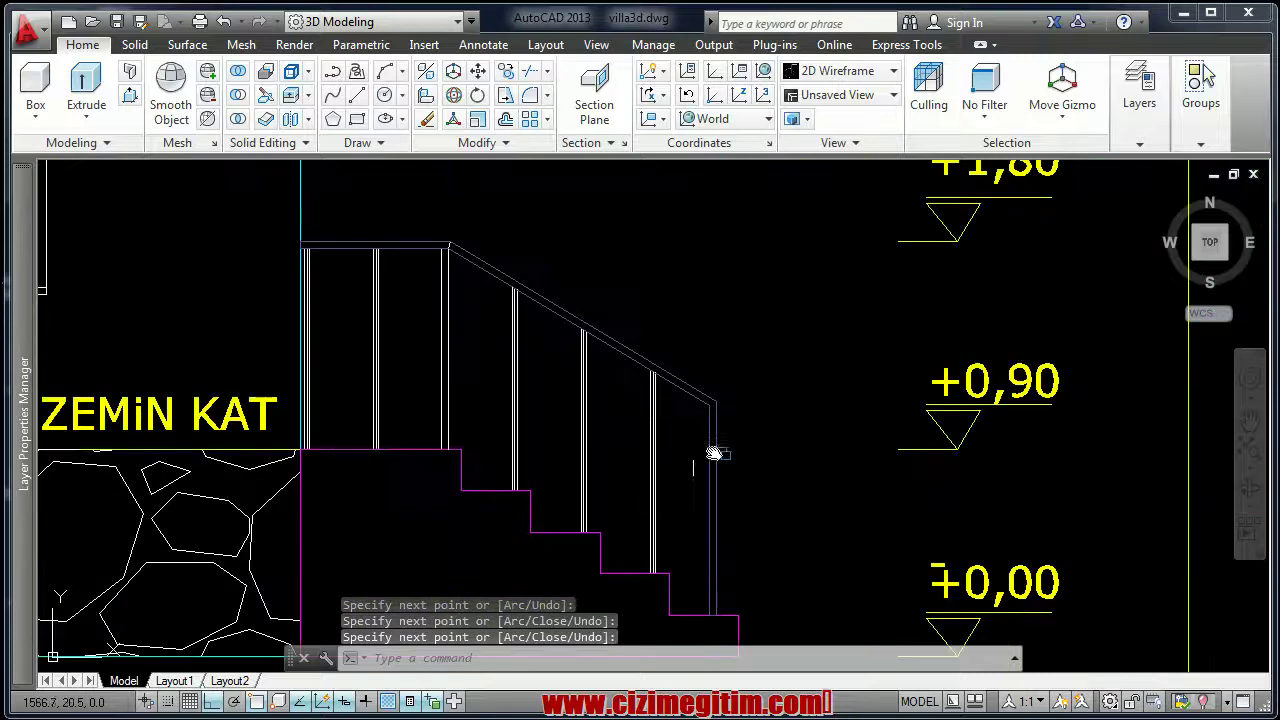
scroll(714, 451, up, 3)
scroll(714, 403, up, 1)
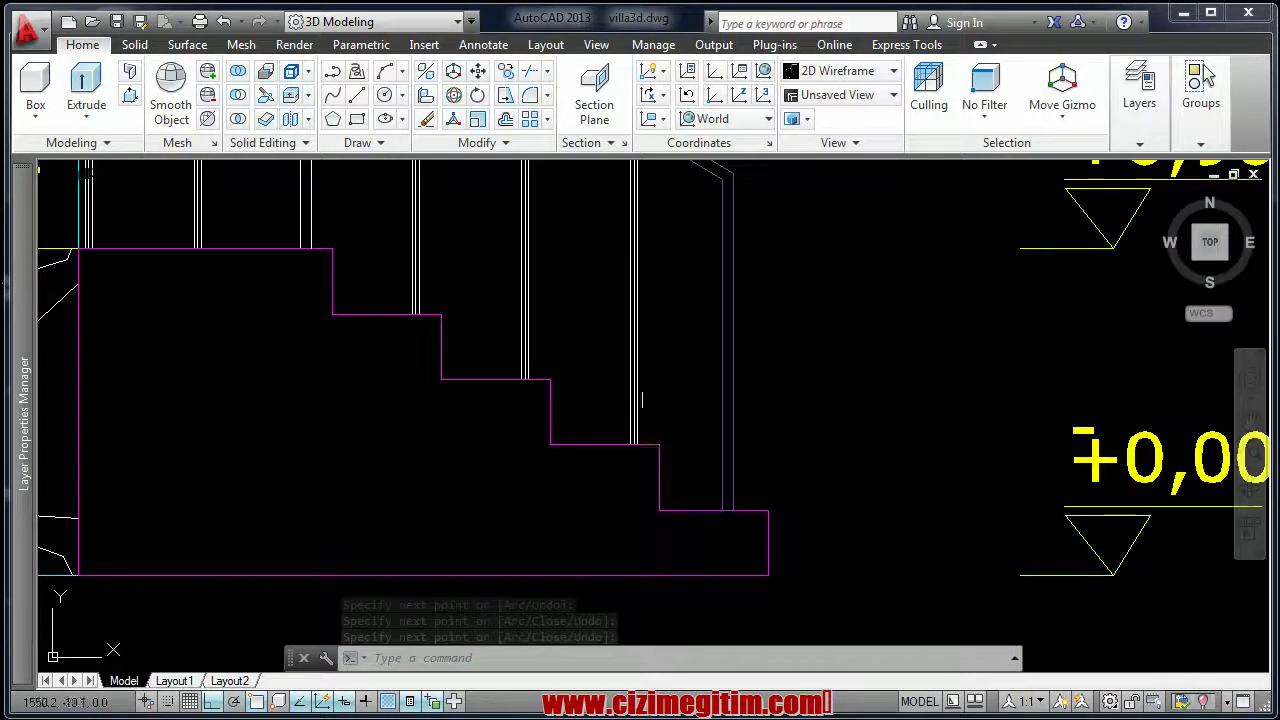
middle_drag(639, 441, 614, 542)
scroll(612, 456, up, 1)
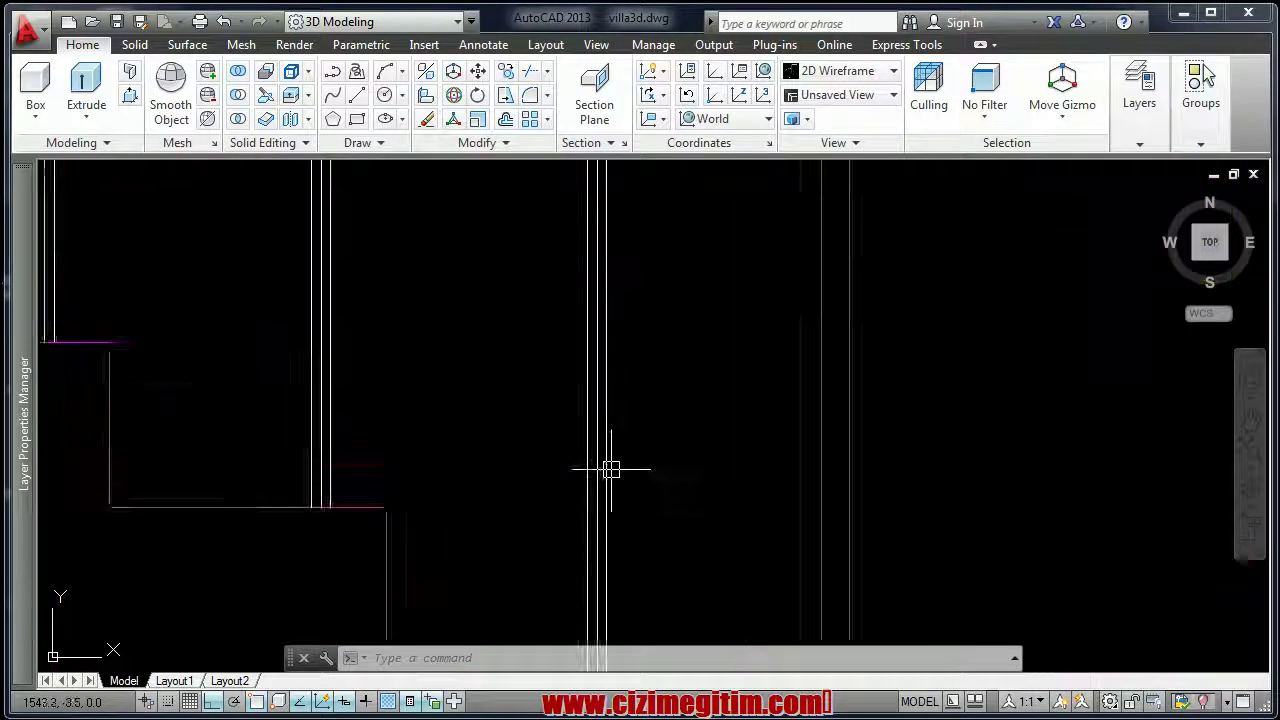
scroll(560, 457, down, 3)
middle_drag(560, 457, 563, 464)
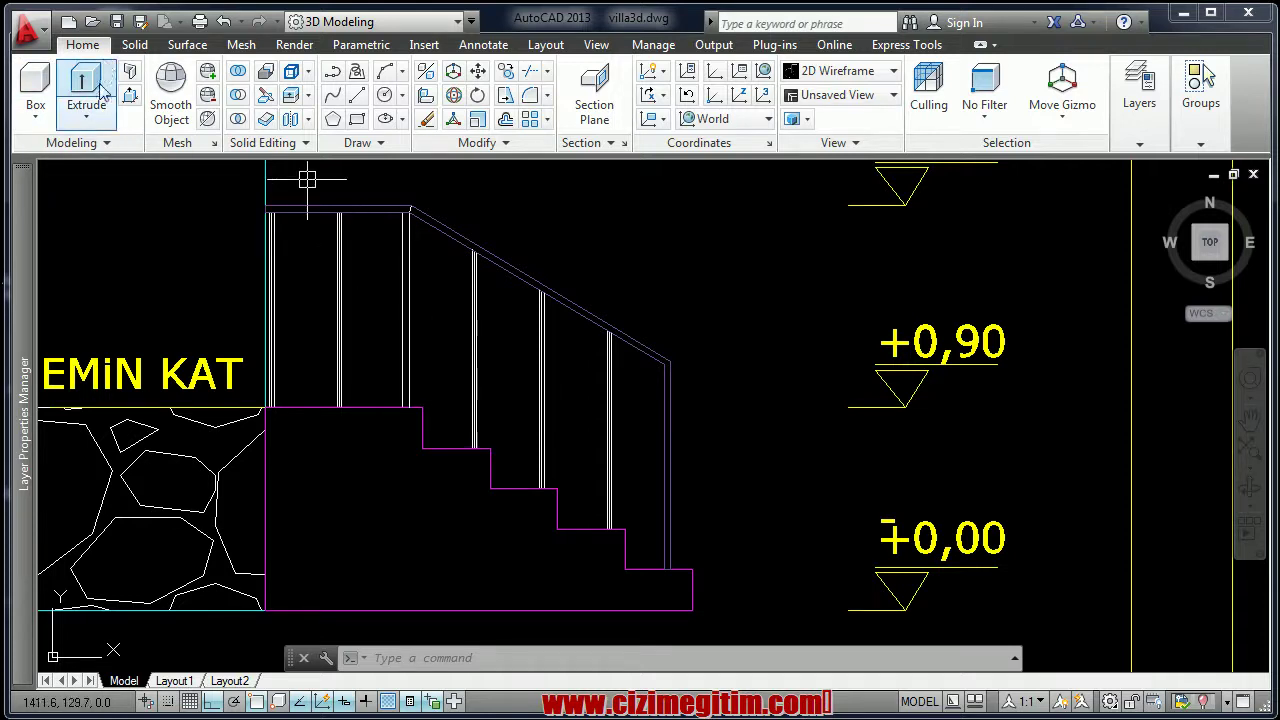
Start a new Polysolid for the baluster with width 3.0
click(138, 80)
scroll(536, 494, up, 8)
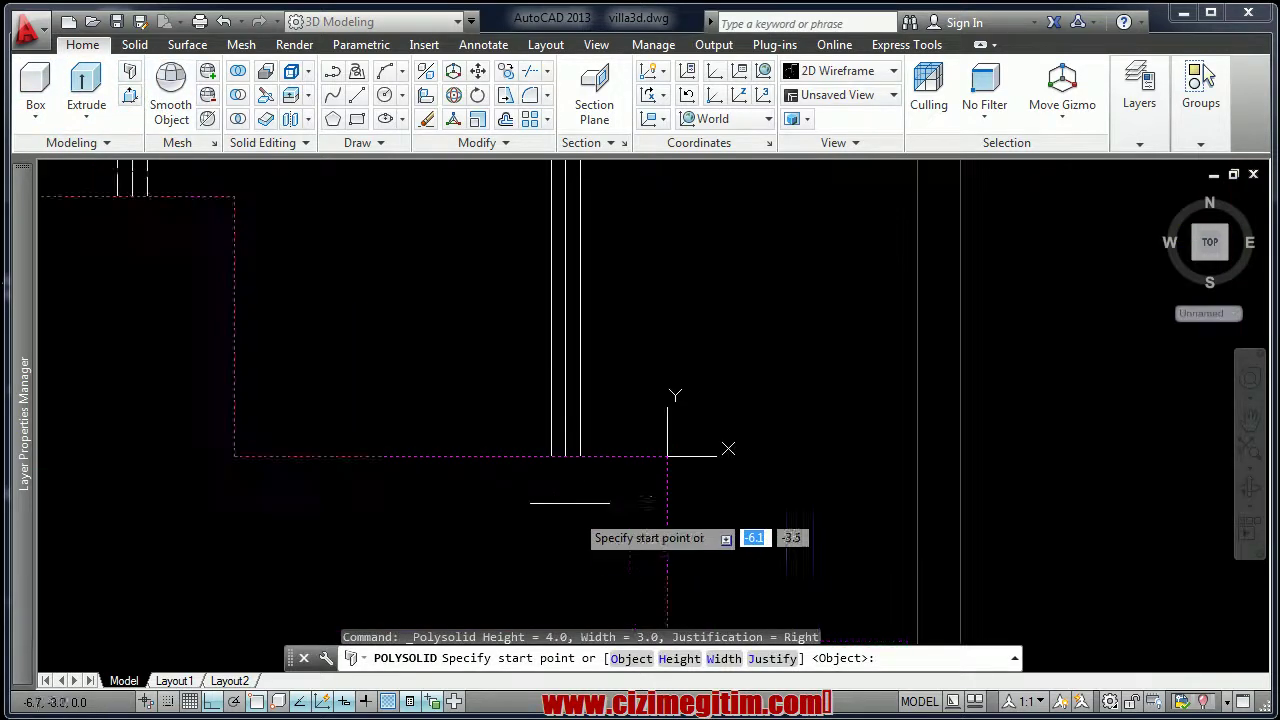
right_click(638, 378)
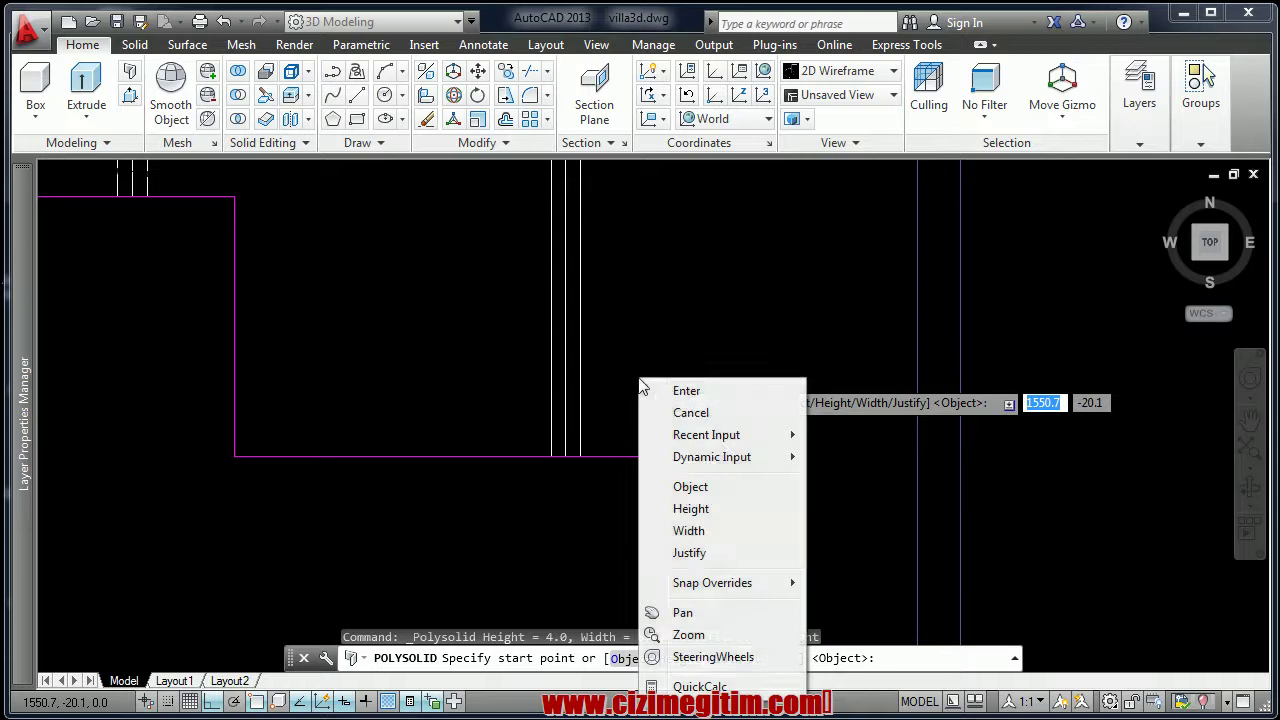
key(Escape)
right_click(627, 365)
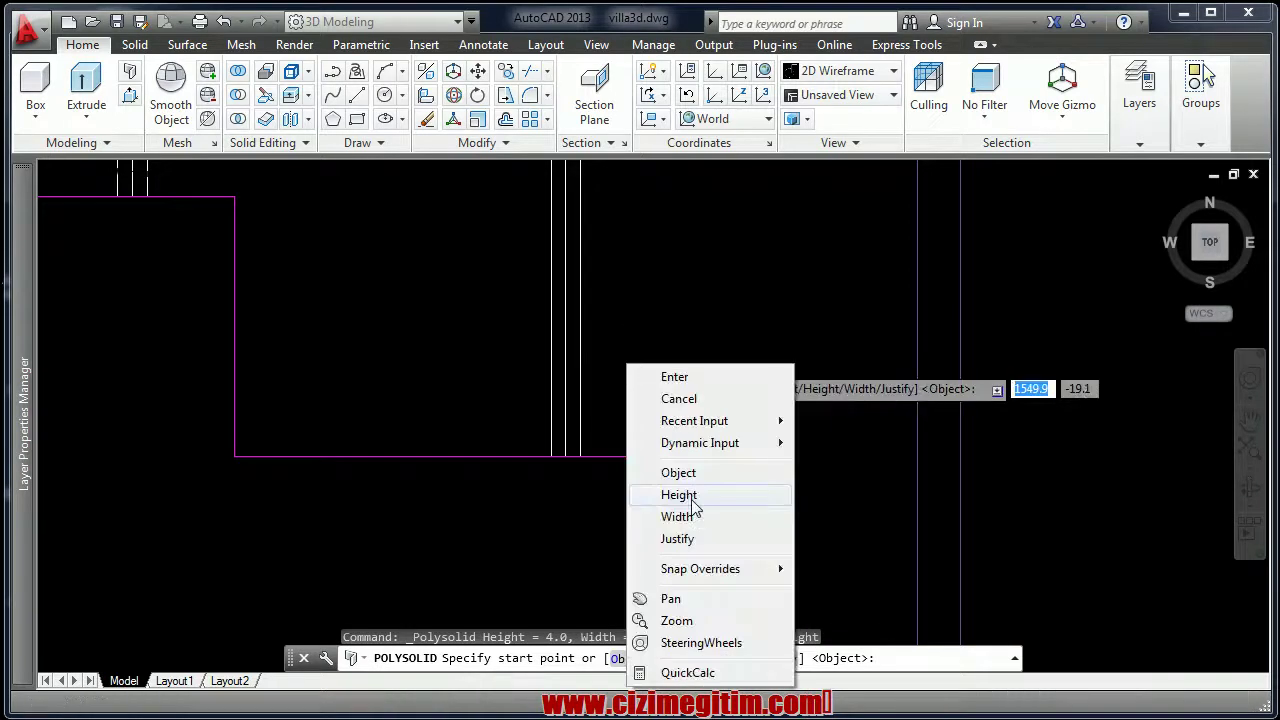
click(695, 518)
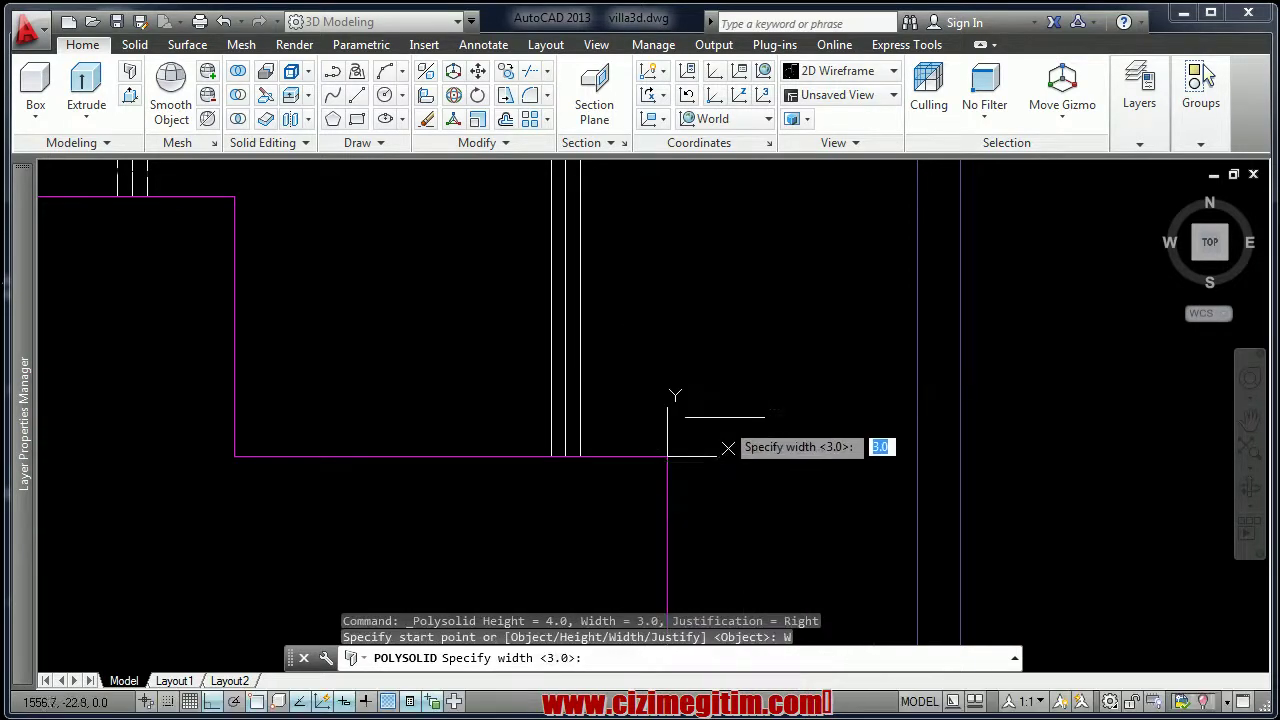
key(Return)
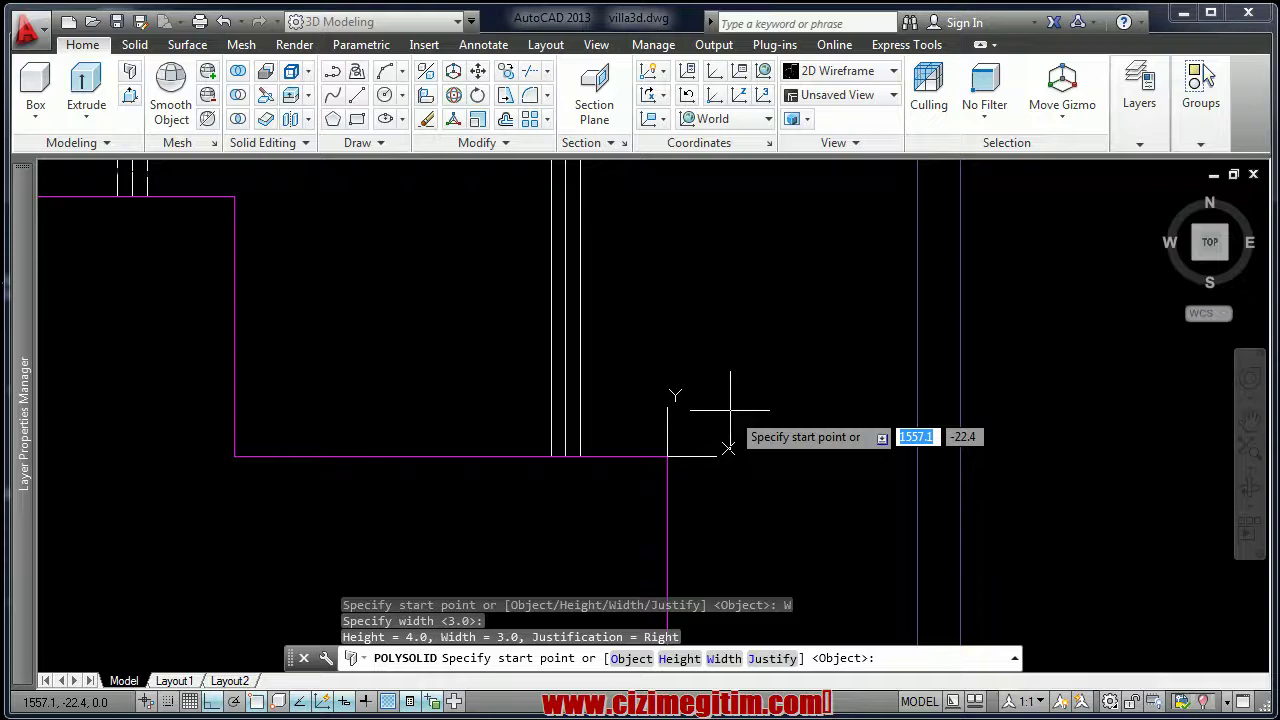
key(Escape)
right_click(740, 345)
click(752, 356)
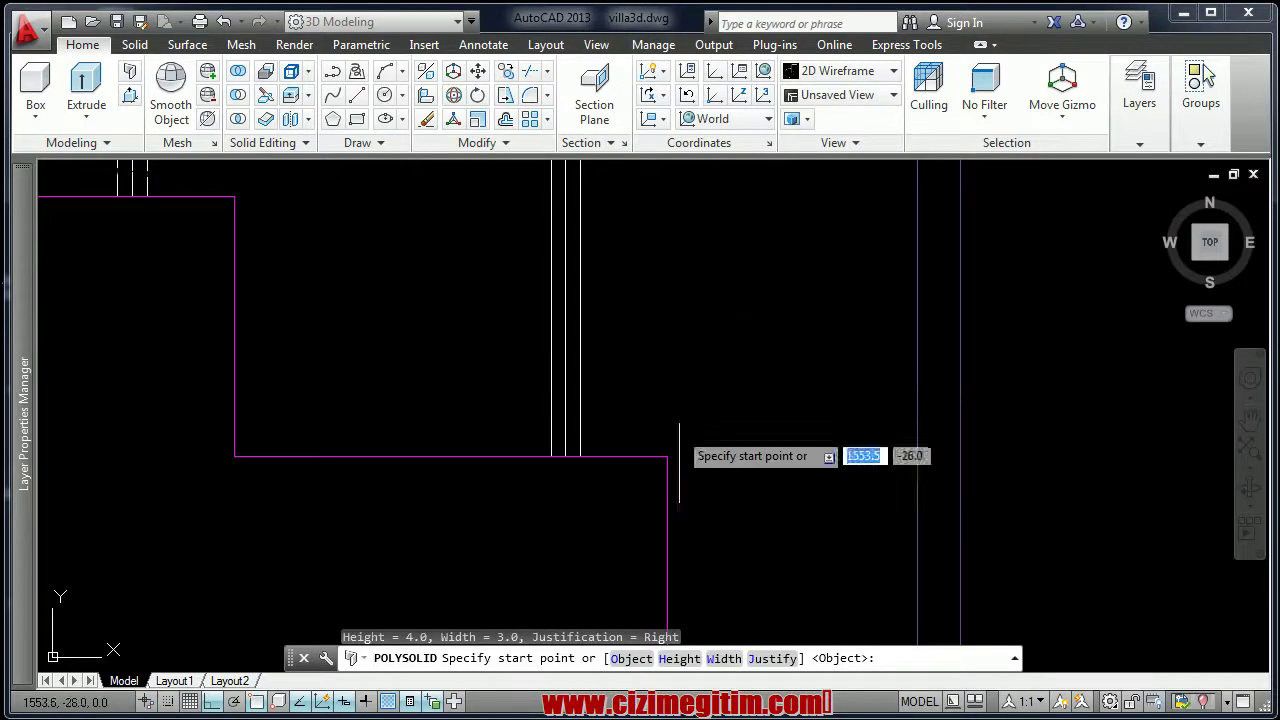
Set the polysolid height to 3
click(679, 658)
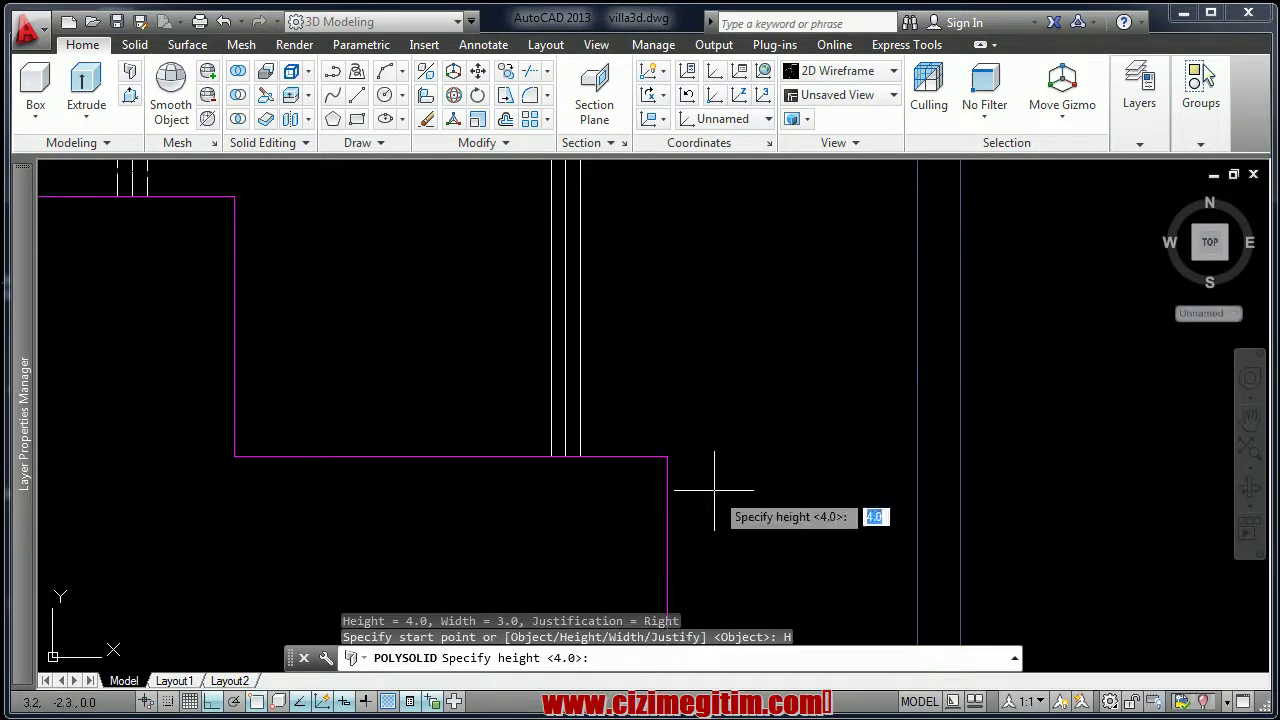
text(3)
key(Return)
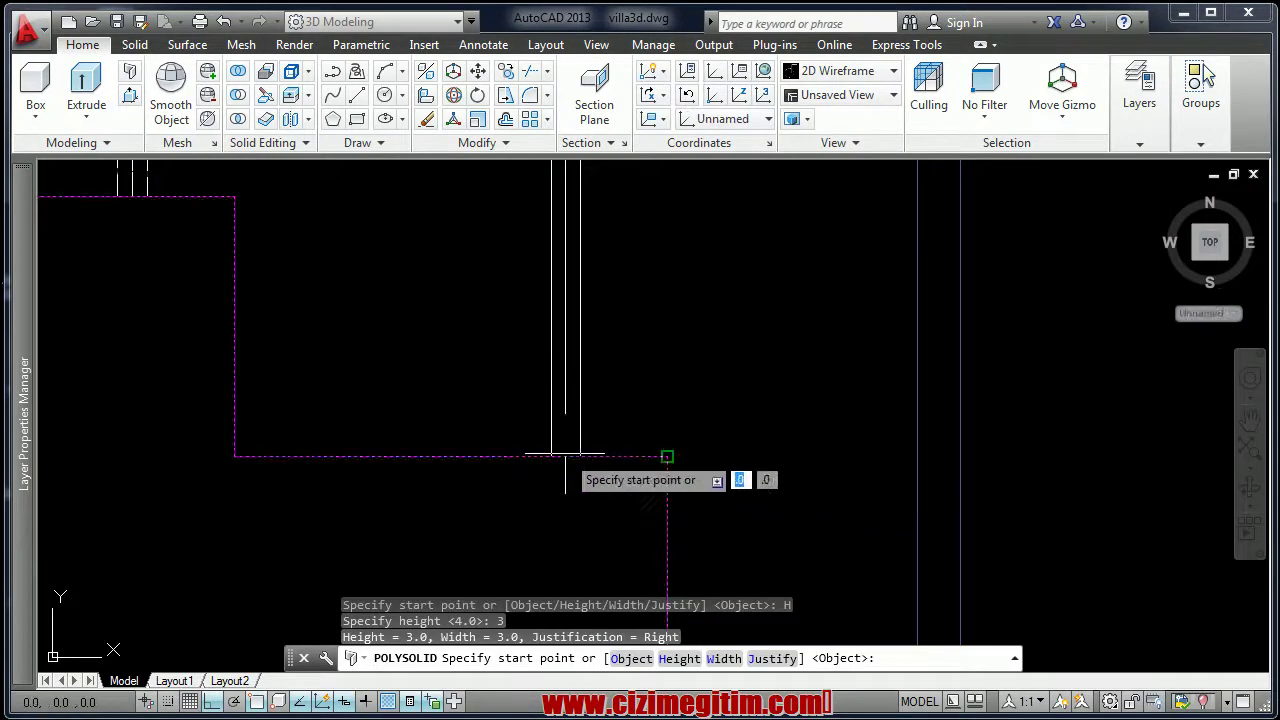
scroll(600, 462, up, 4)
scroll(769, 450, down, 3)
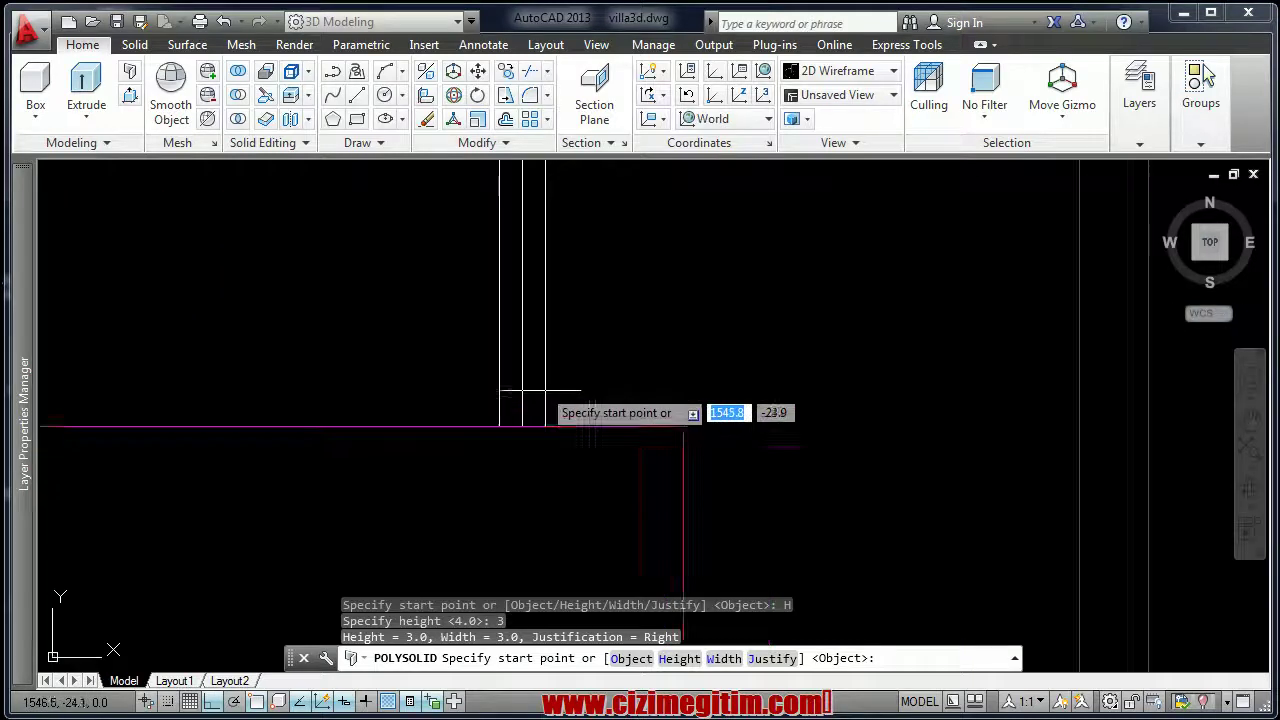
scroll(534, 357, down, 2)
scroll(735, 420, up, 4)
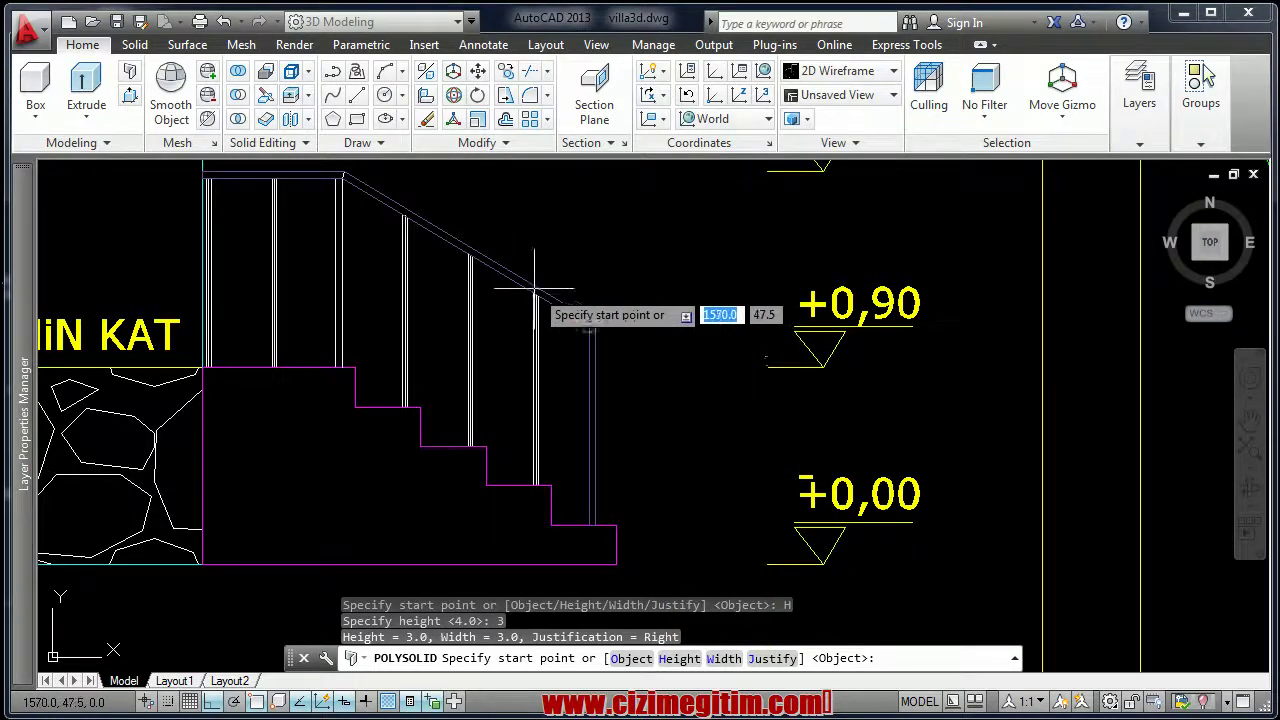
scroll(544, 333, up, 2)
scroll(506, 302, down, 2)
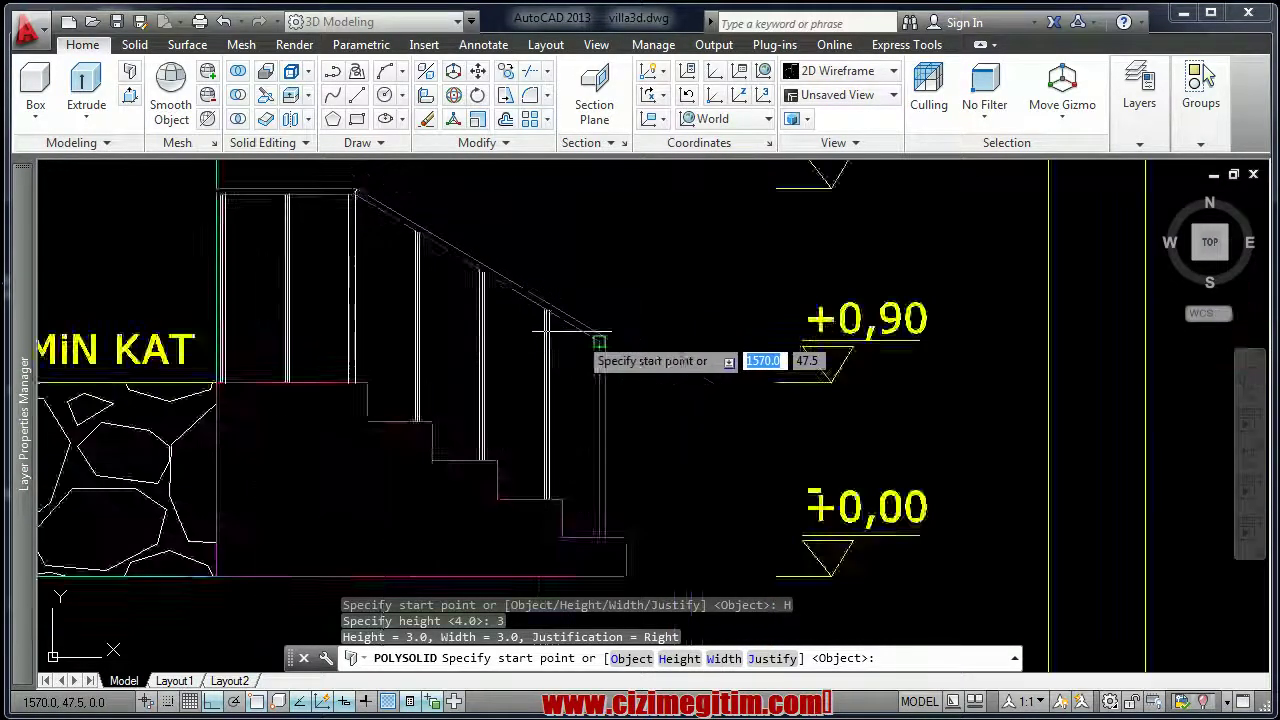
scroll(535, 334, up, 2)
scroll(555, 348, down, 2)
scroll(628, 400, up, 1)
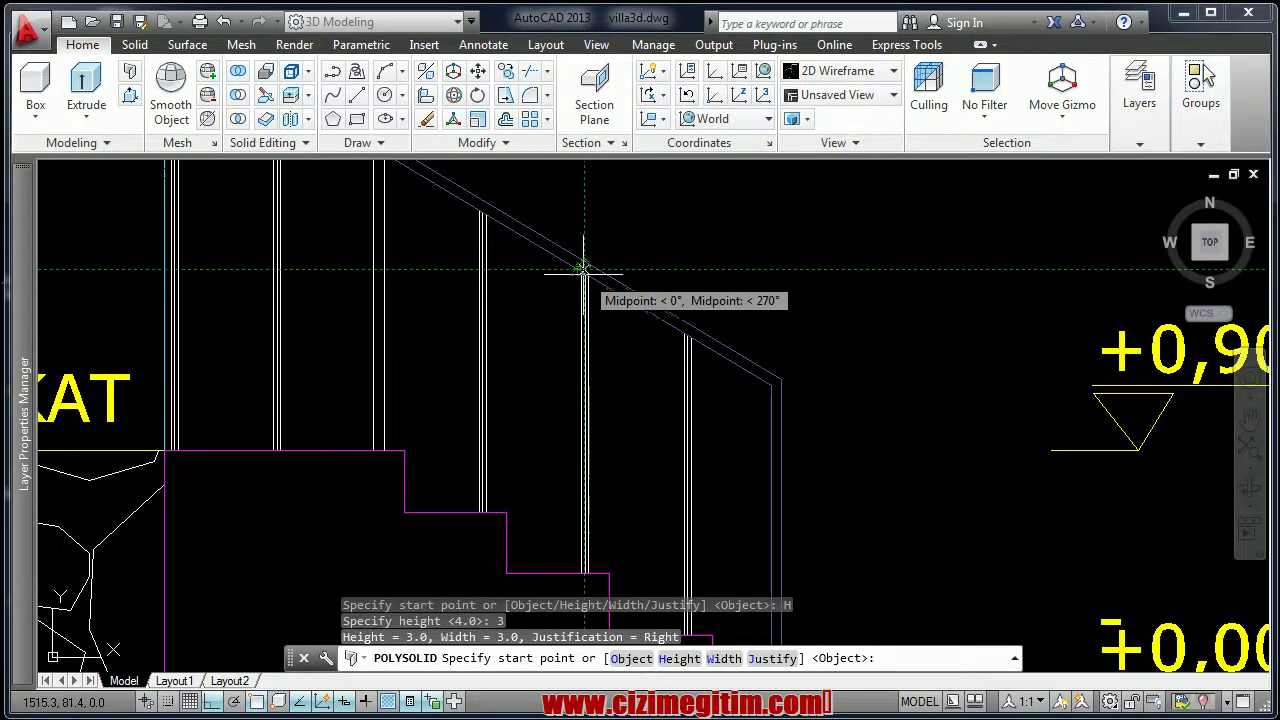
scroll(575, 270, up, 4)
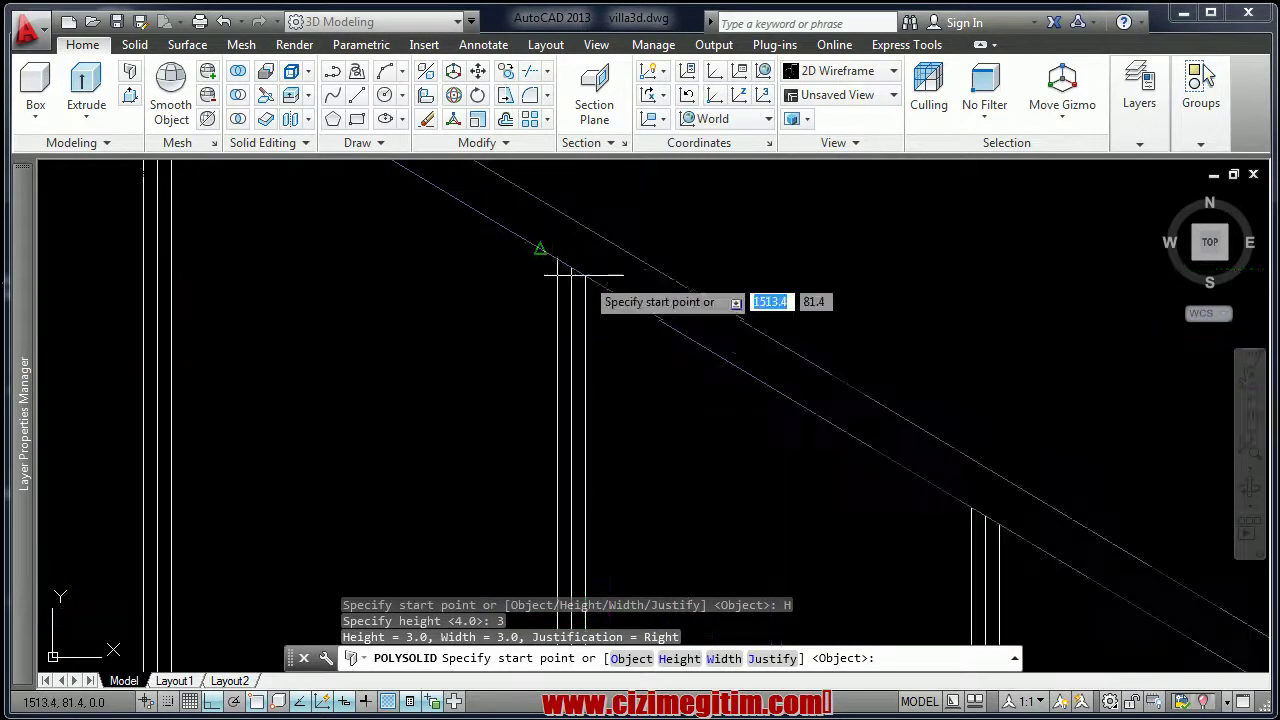
Draw the solid from the handrail midpoint down to the step below
click(540, 248)
scroll(543, 270, down, 2)
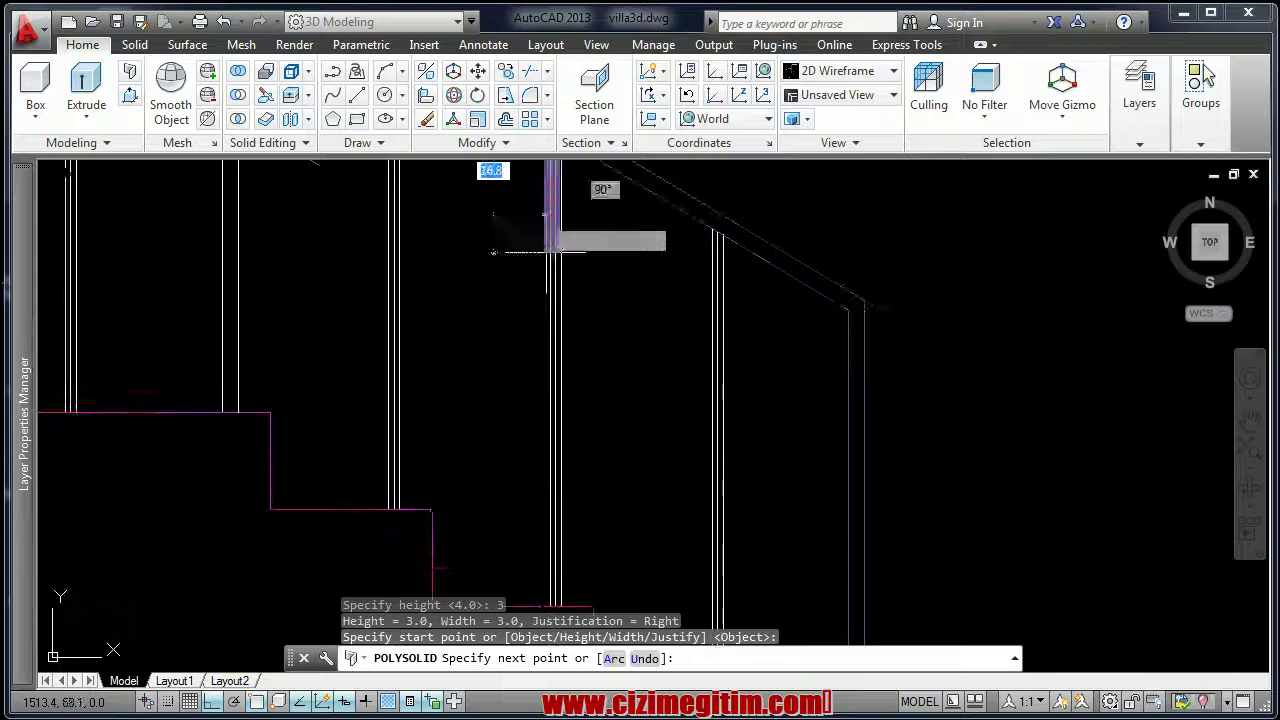
scroll(571, 457, down, 3)
scroll(557, 430, up, 3)
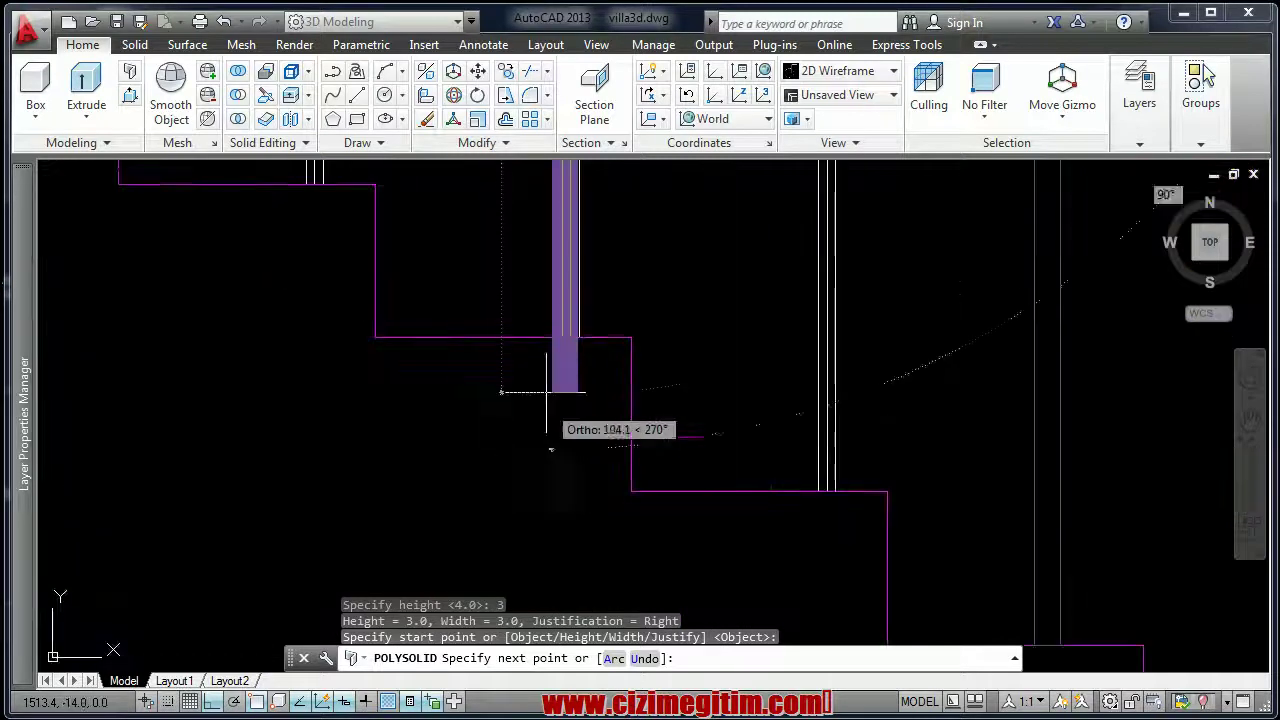
click(562, 340)
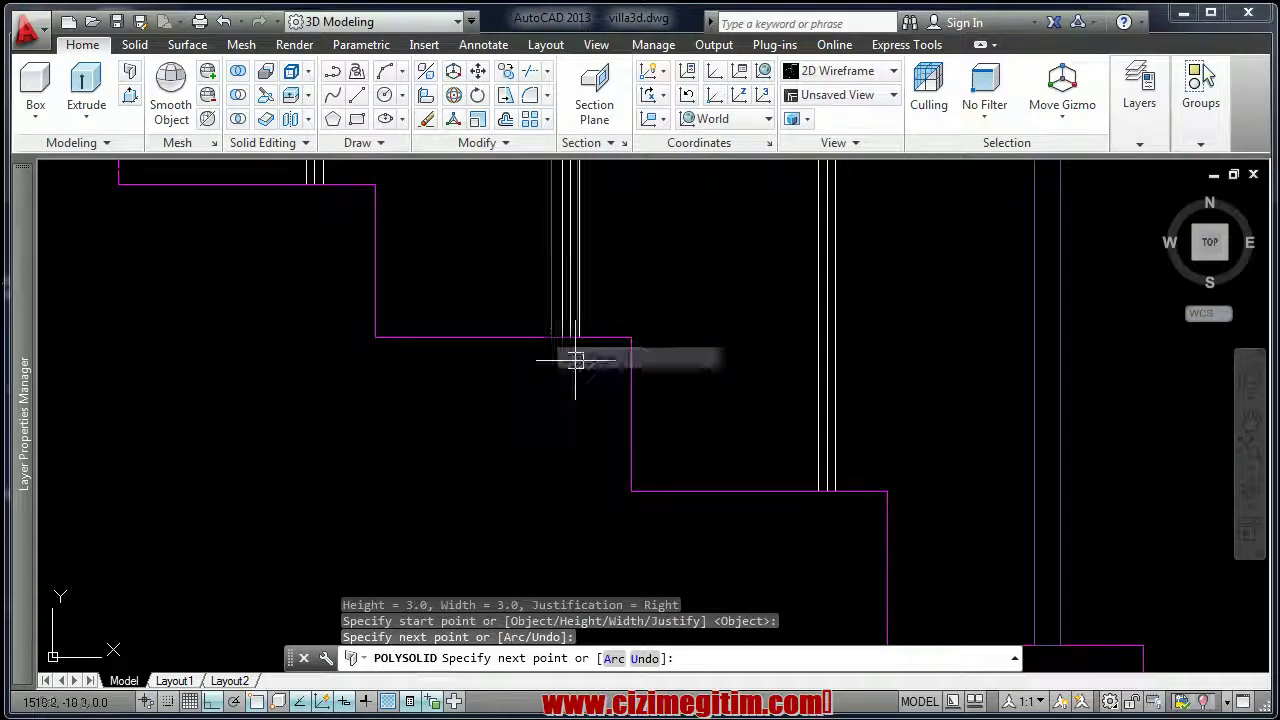
key(Return)
scroll(565, 400, down, 3)
scroll(558, 442, down, 2)
scroll(576, 426, down, 3)
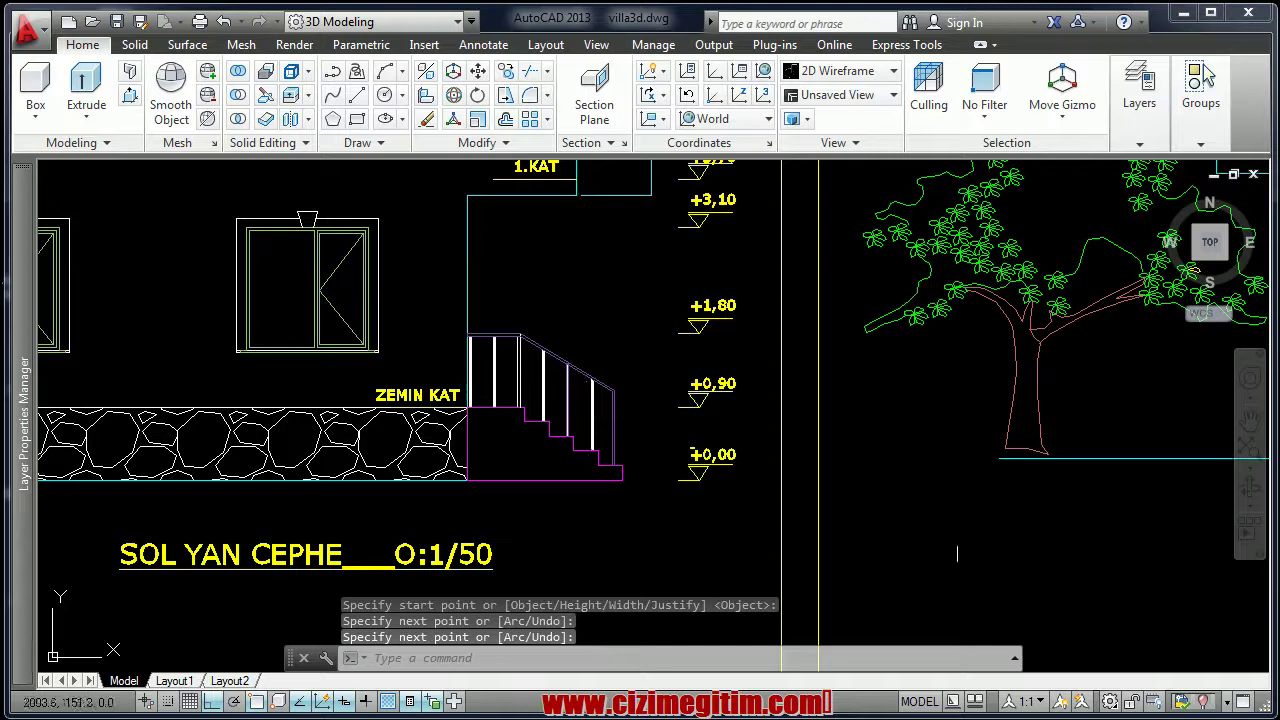
Split the drawing into a Three: Right viewport layout and activate the right viewport
click(50, 173)
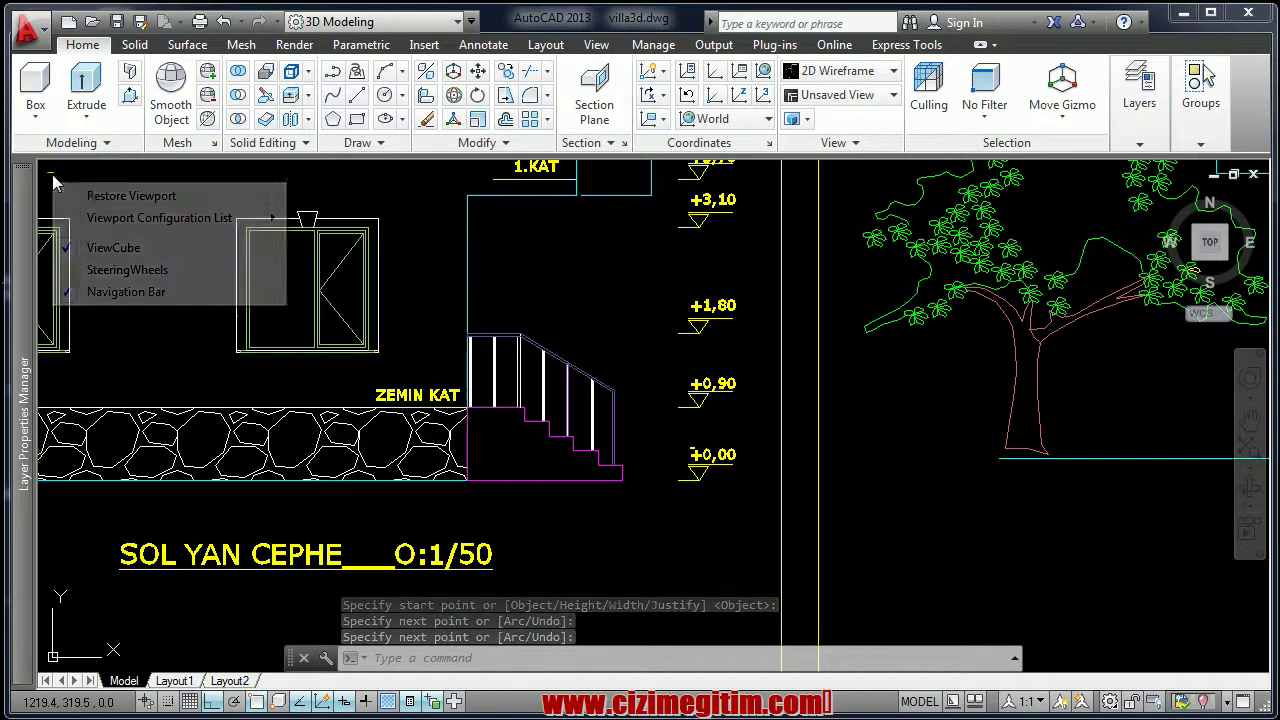
mouse_move(160, 218)
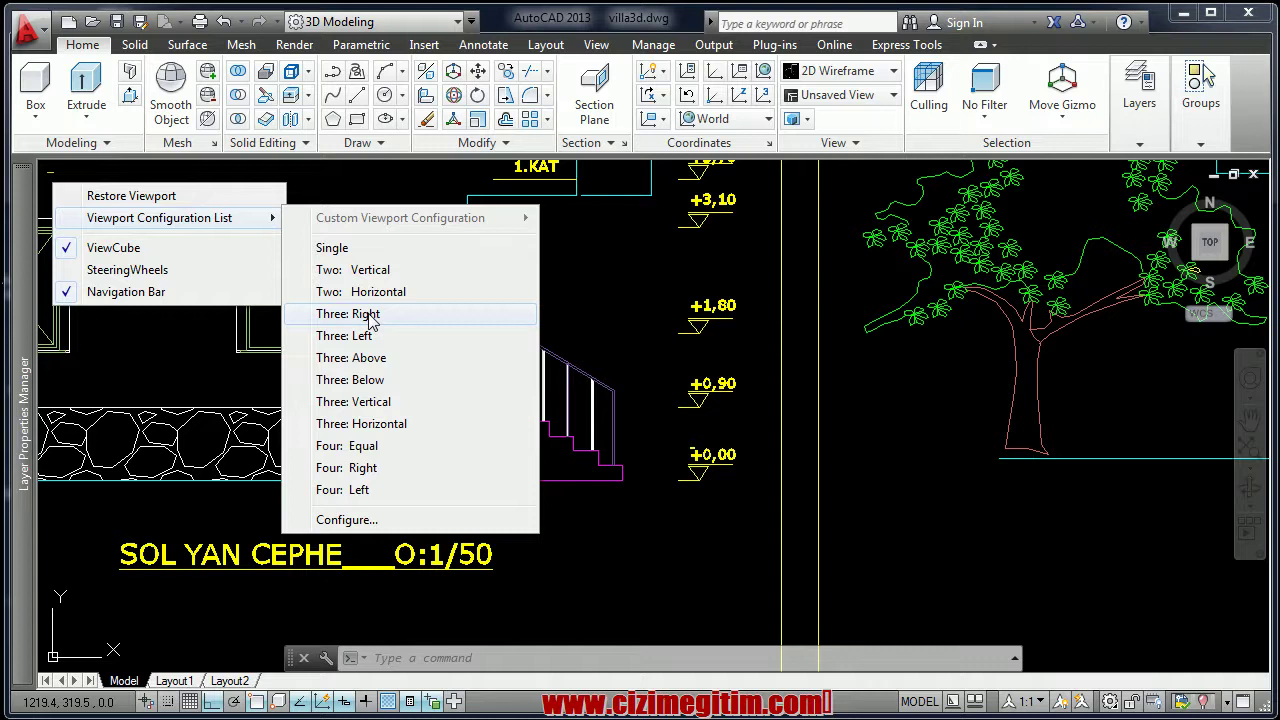
click(370, 314)
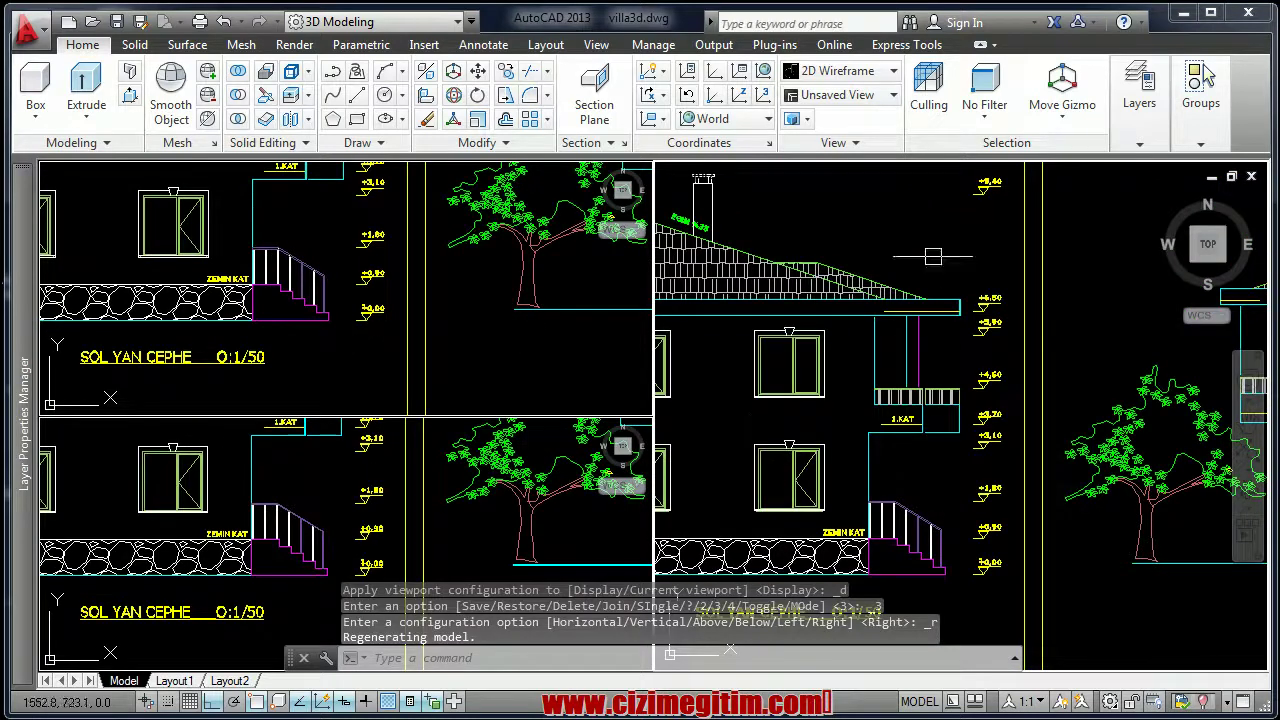
click(879, 198)
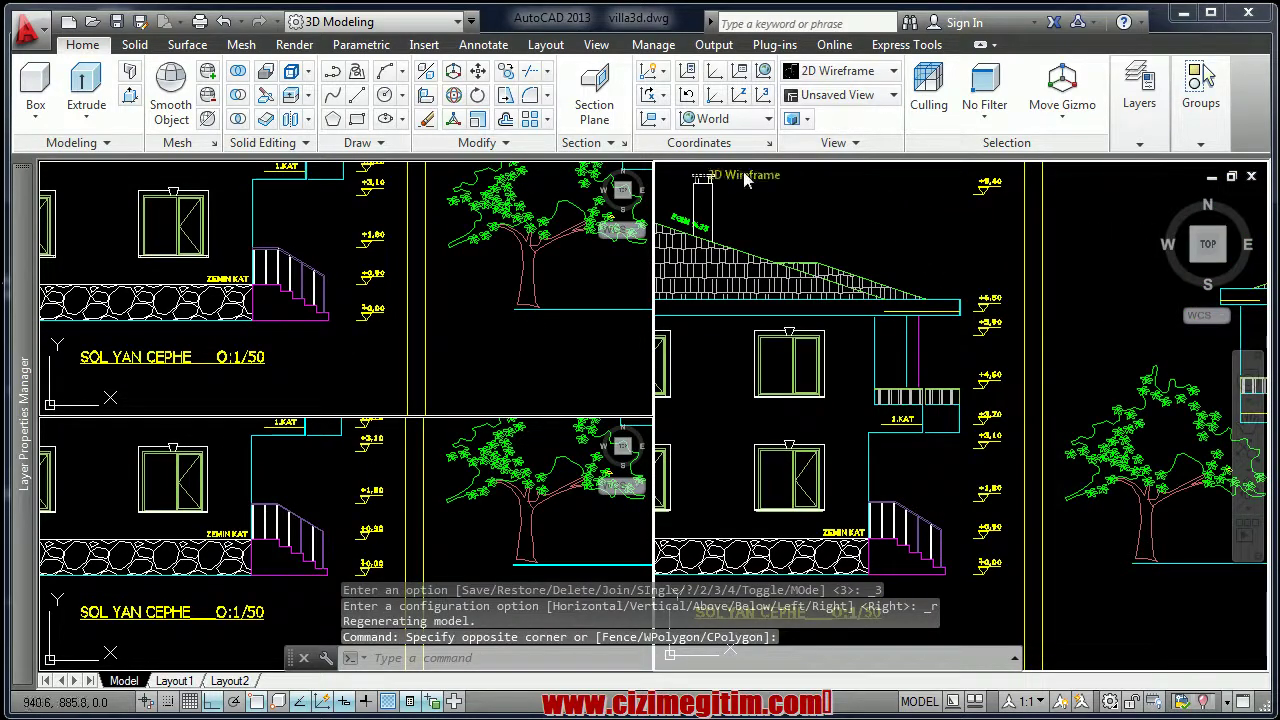
Set the right viewport to SW Isometric view with Conceptual visual style
click(745, 178)
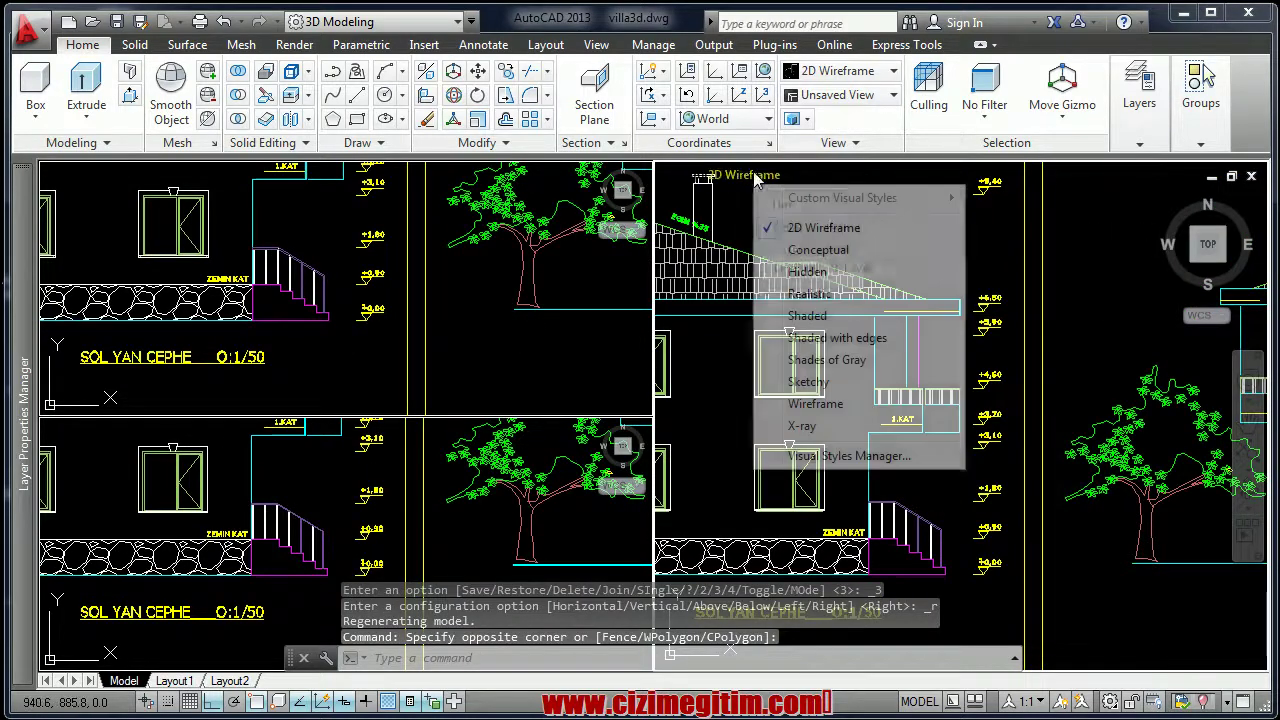
click(688, 178)
click(756, 364)
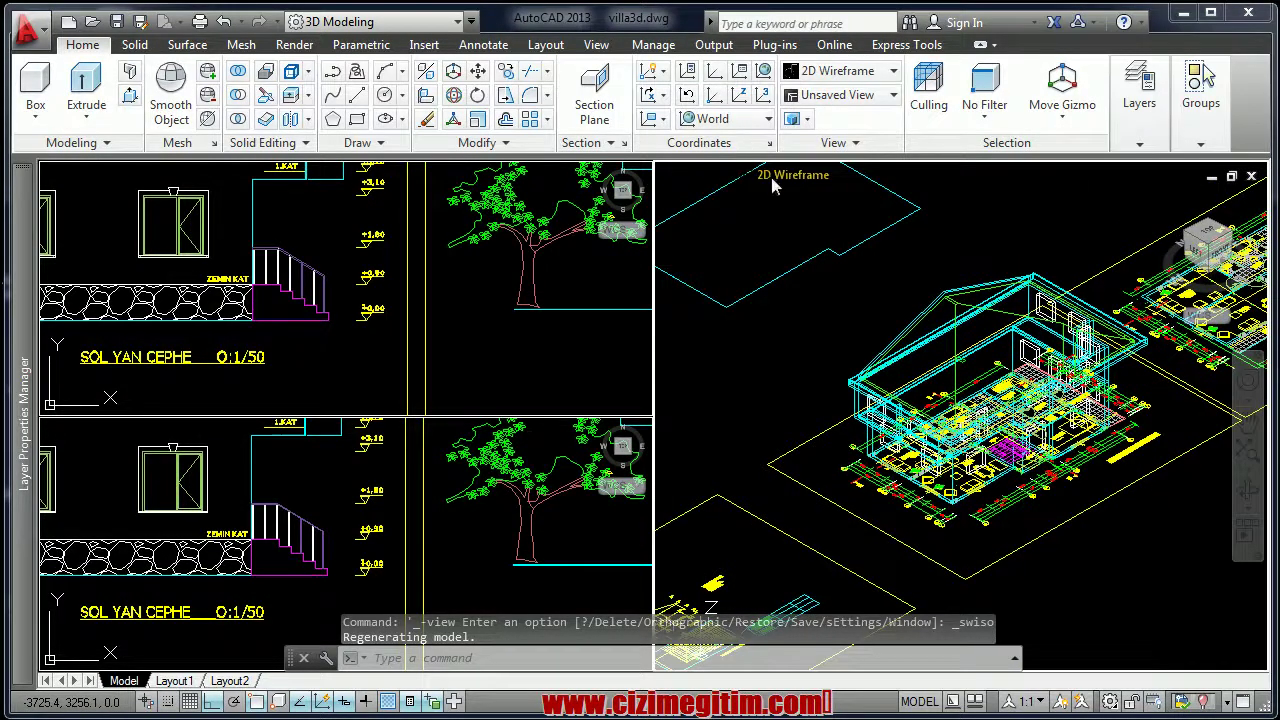
click(772, 186)
click(800, 455)
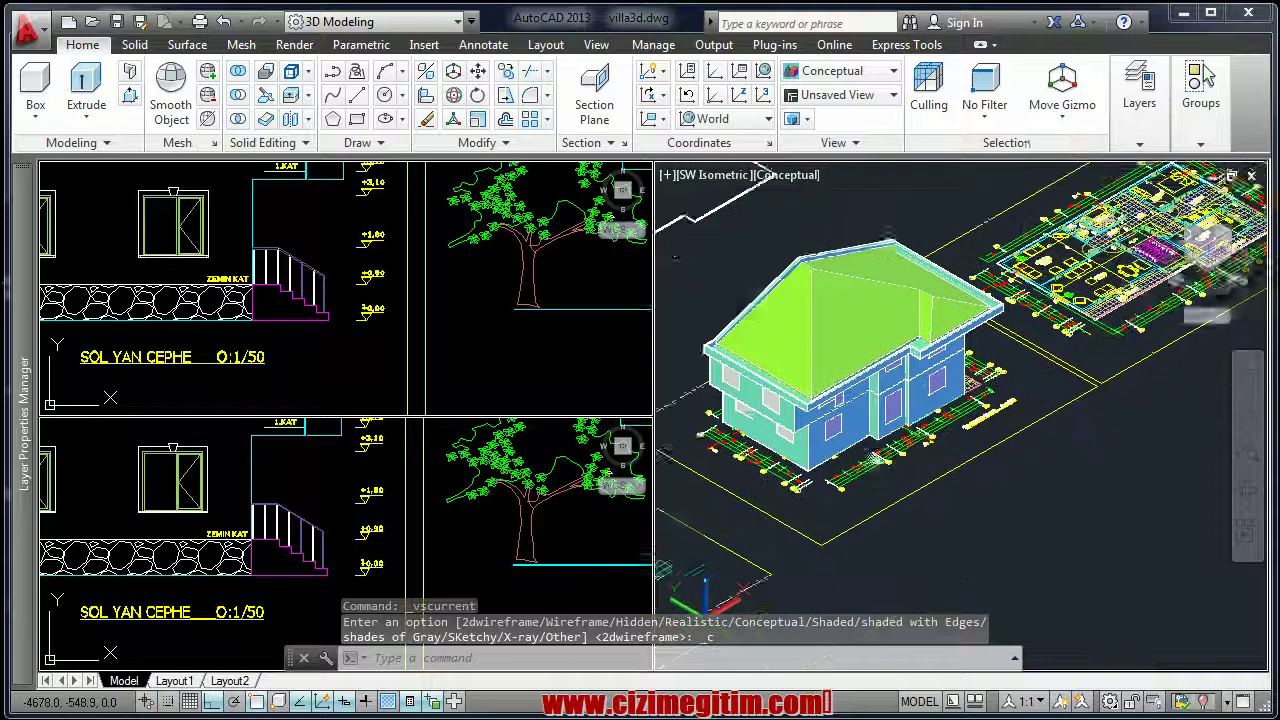
Pan and zoom the 3D viewport to centre the pink stair solid
scroll(1051, 428, down, 2)
scroll(1051, 428, down, 2)
scroll(1051, 428, down, 2)
middle_drag(1051, 428, 908, 452)
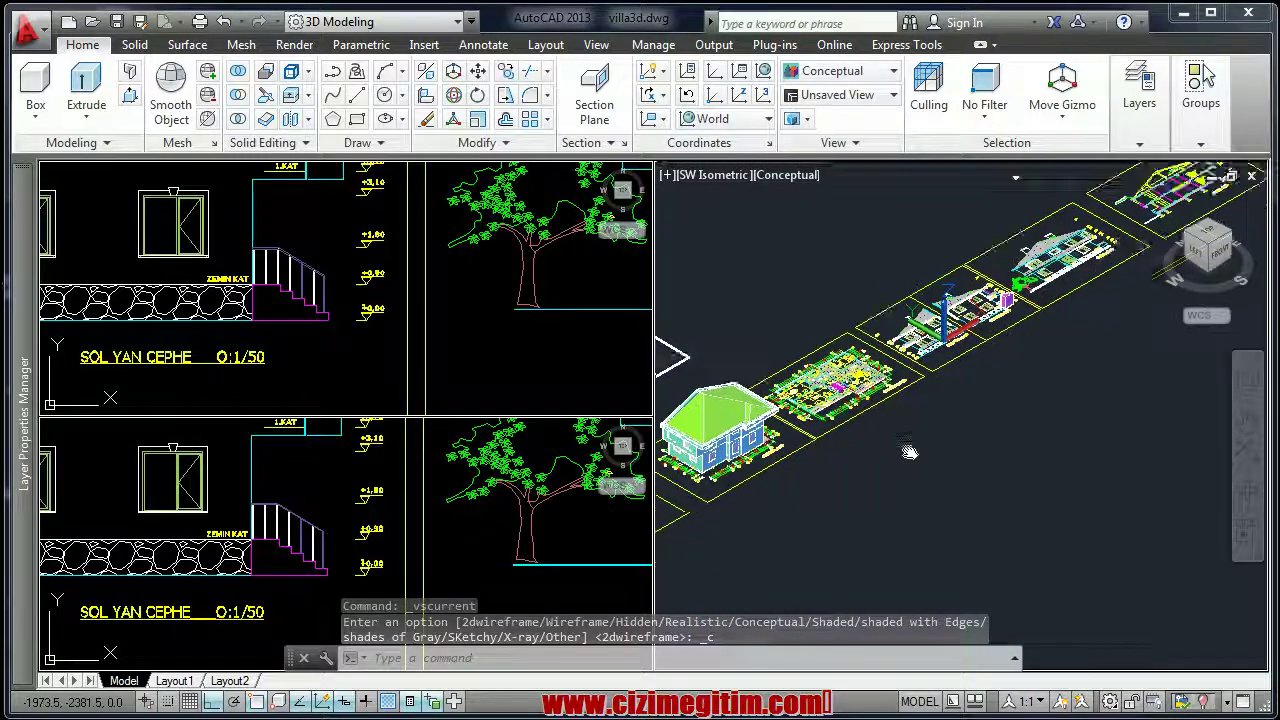
scroll(908, 452, up, 2)
scroll(908, 440, up, 3)
scroll(910, 400, up, 3)
scroll(910, 372, up, 2)
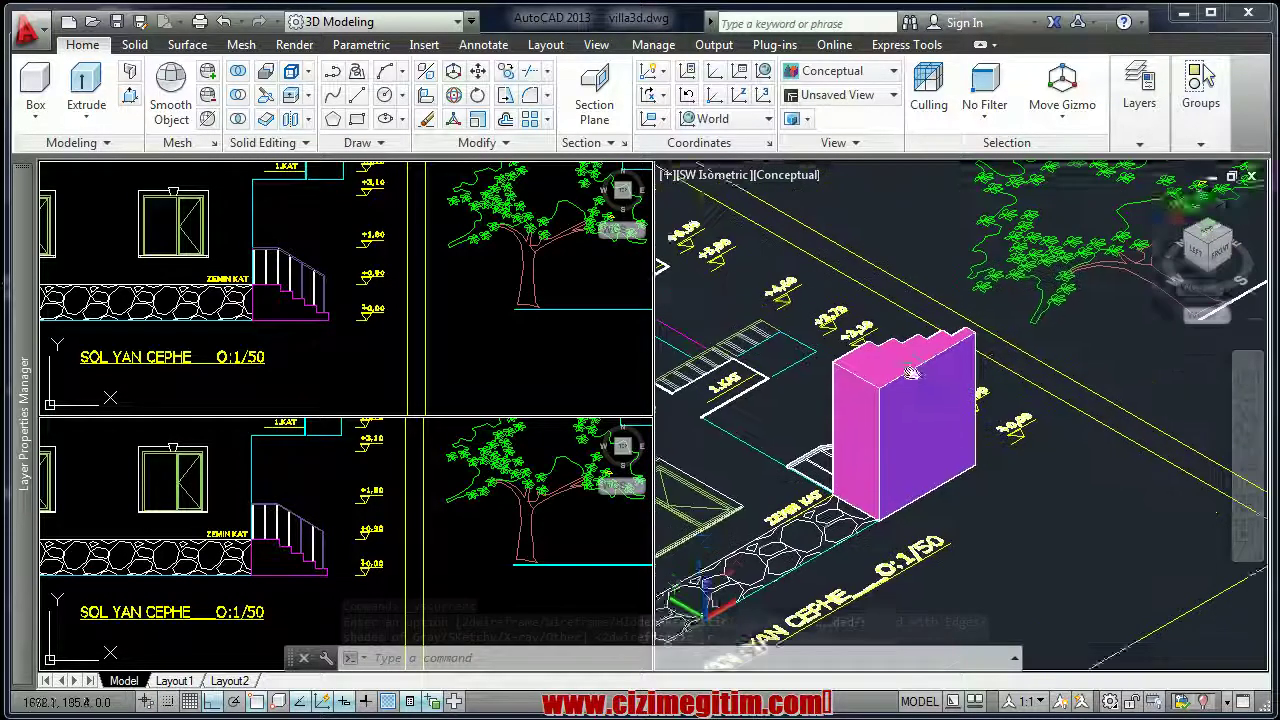
middle_drag(911, 372, 922, 410)
click(916, 410)
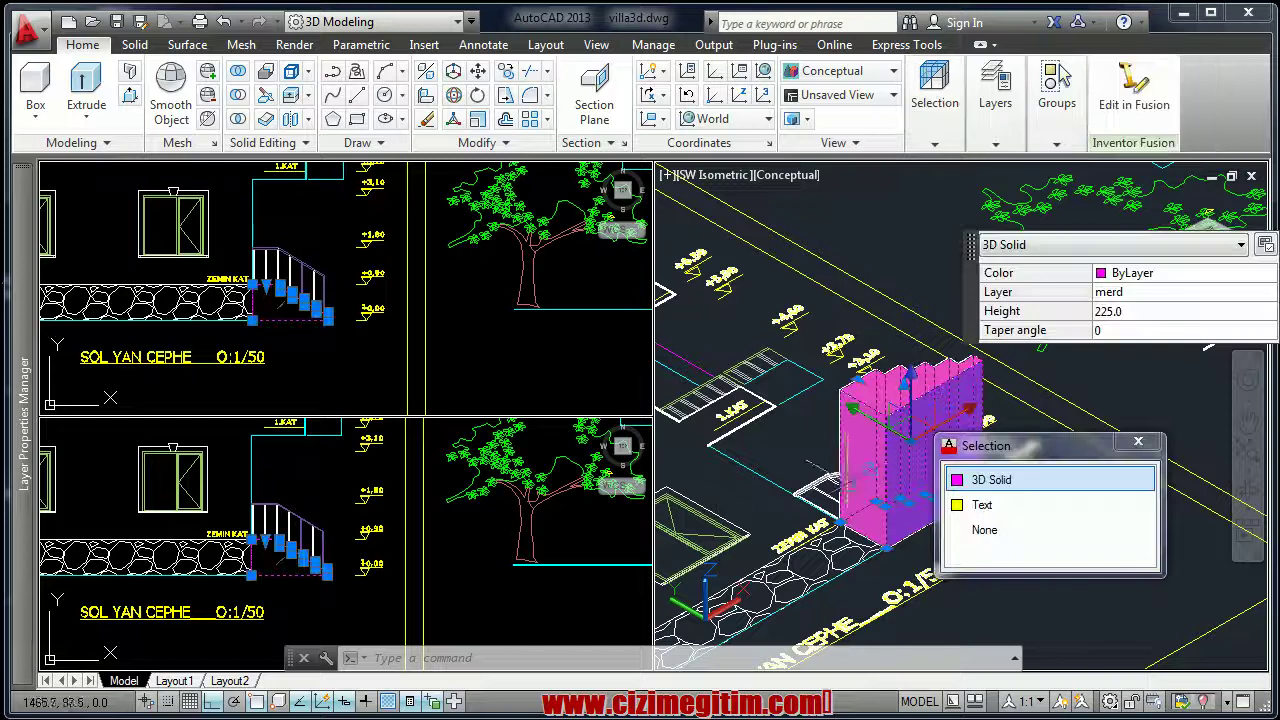
key(Escape)
Select the pink stair solid and hide it from the right-click menu
click(868, 432)
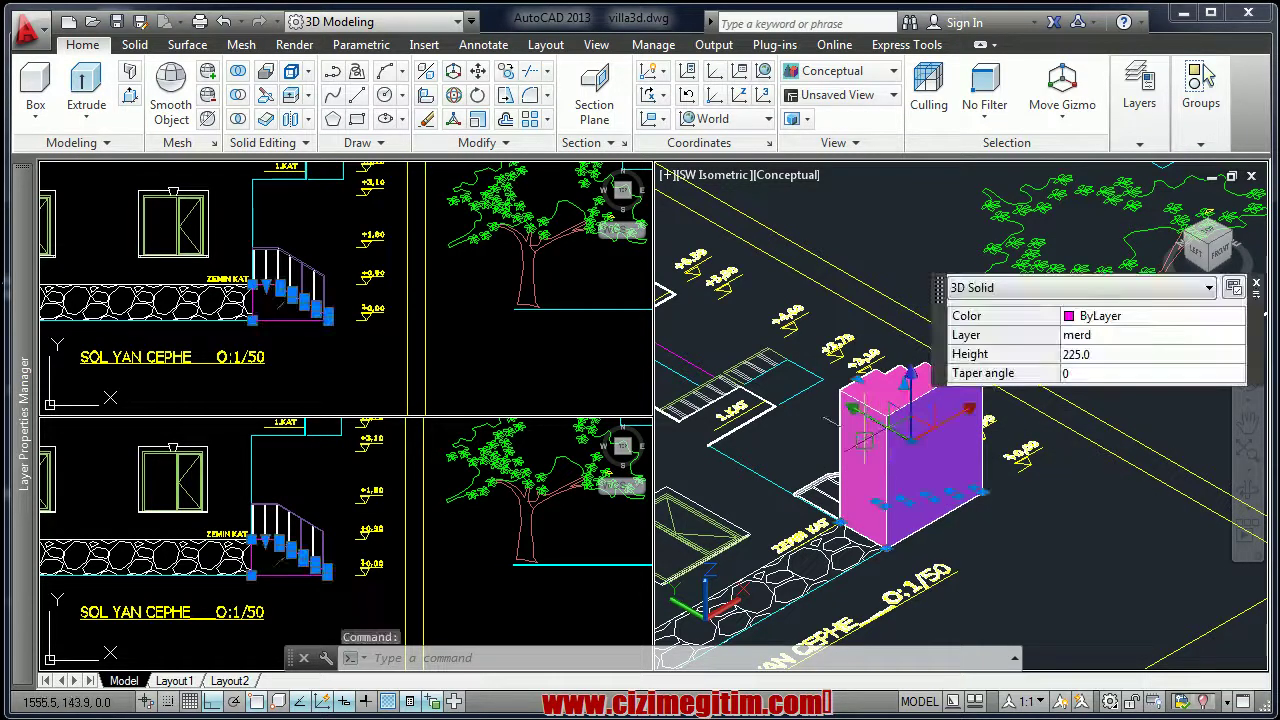
right_click(859, 447)
key(Escape)
right_click(968, 550)
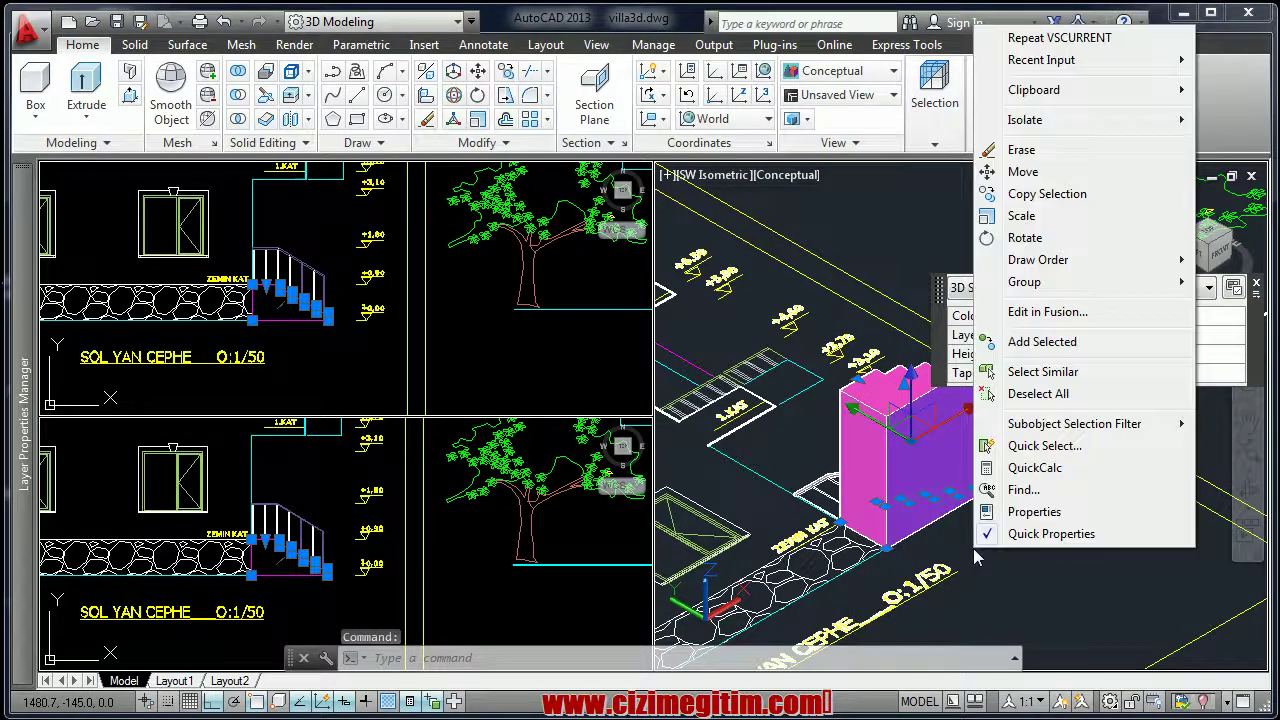
key(Escape)
click(925, 520)
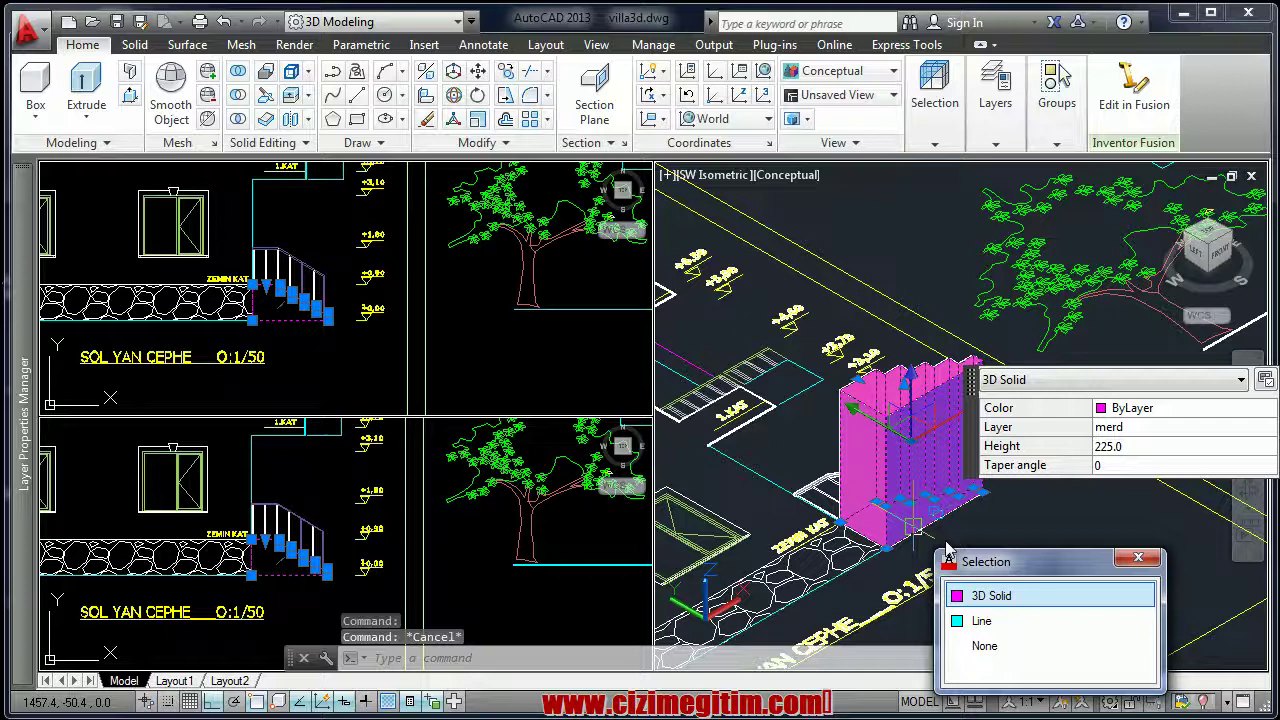
right_click(1052, 540)
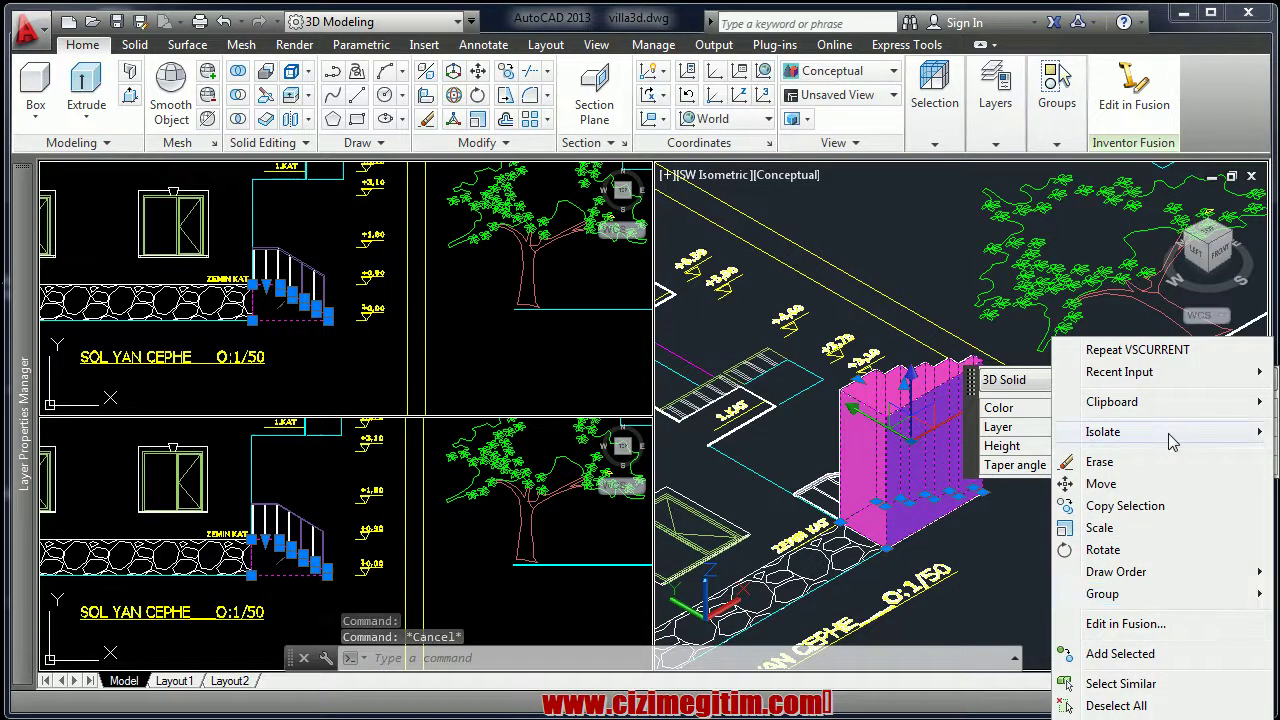
click(1275, 451)
Undo back to show the hidden pink solid and the whole-house view
scroll(982, 540, up, 3)
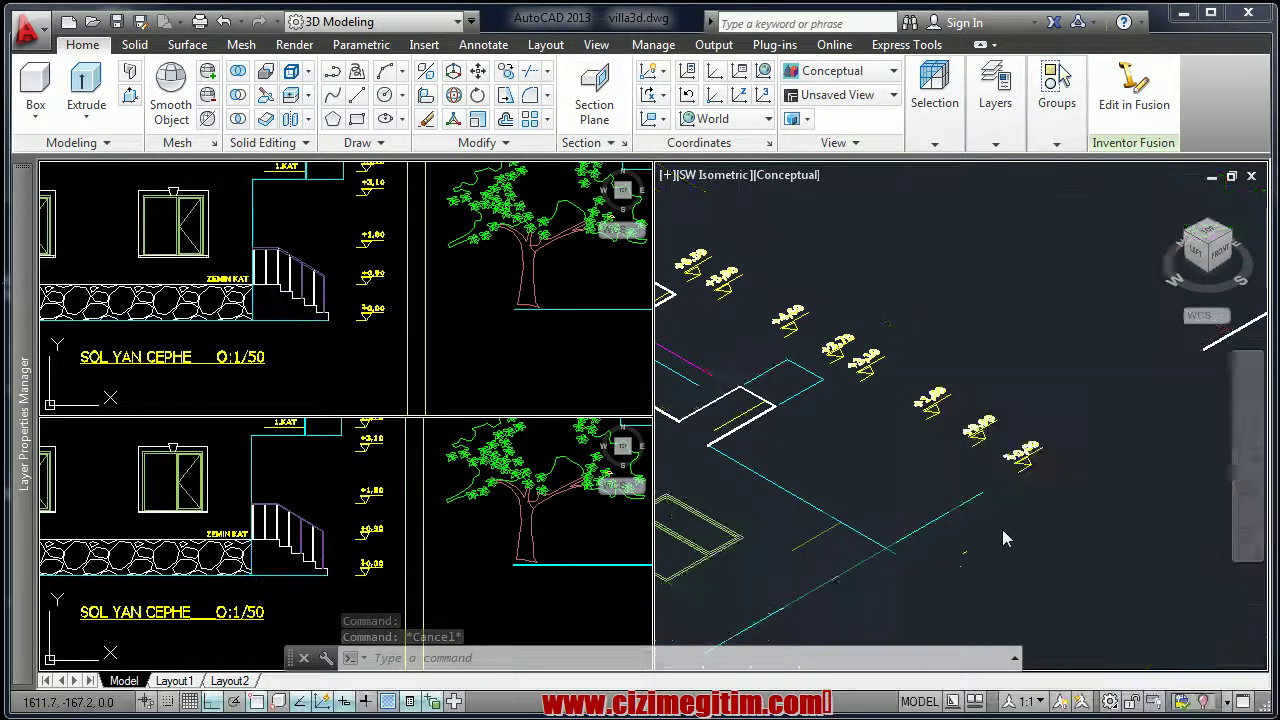
click(1000, 529)
key(Escape)
scroll(893, 494, up, 2)
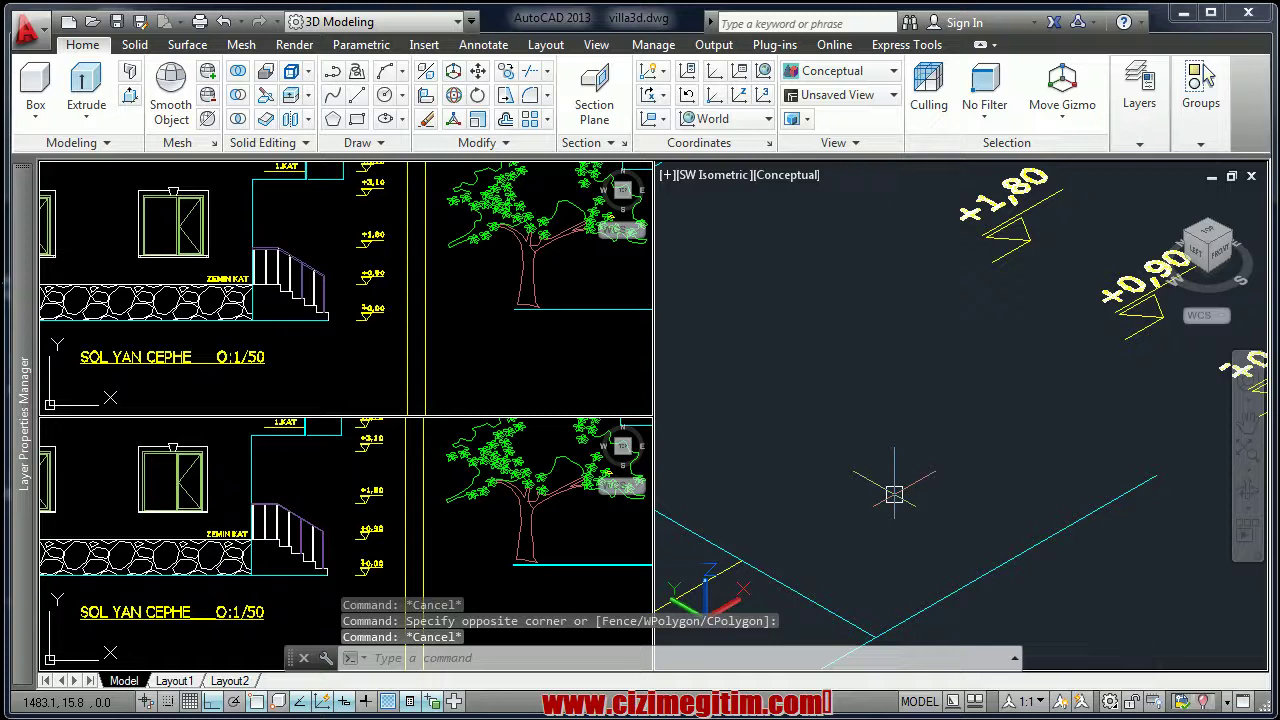
text(u)
key(Return)
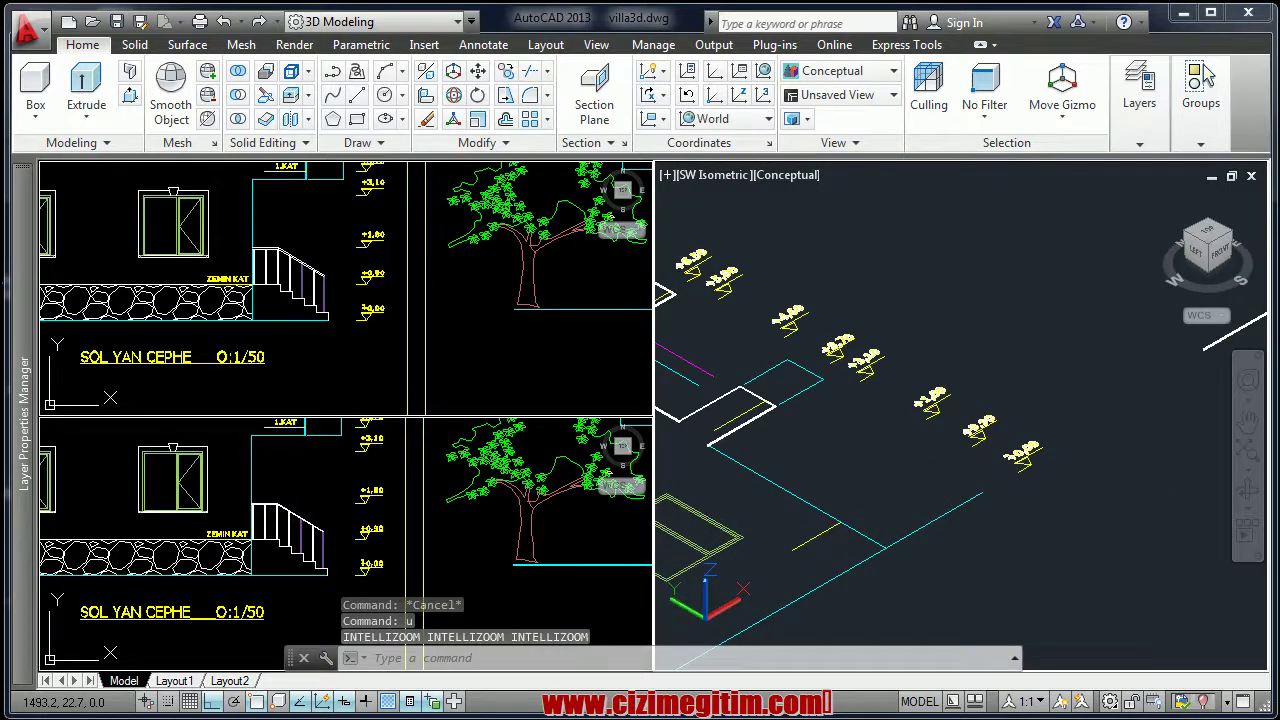
key(ctrl+z)
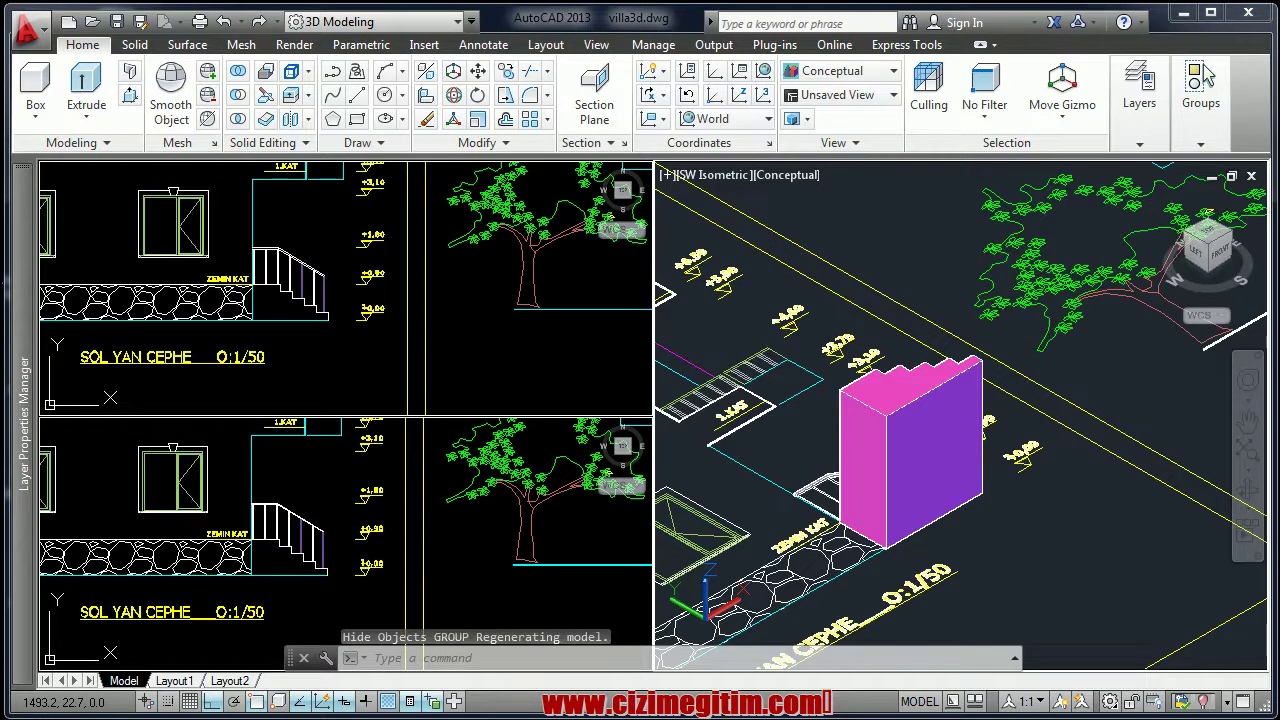
key(ctrl+z)
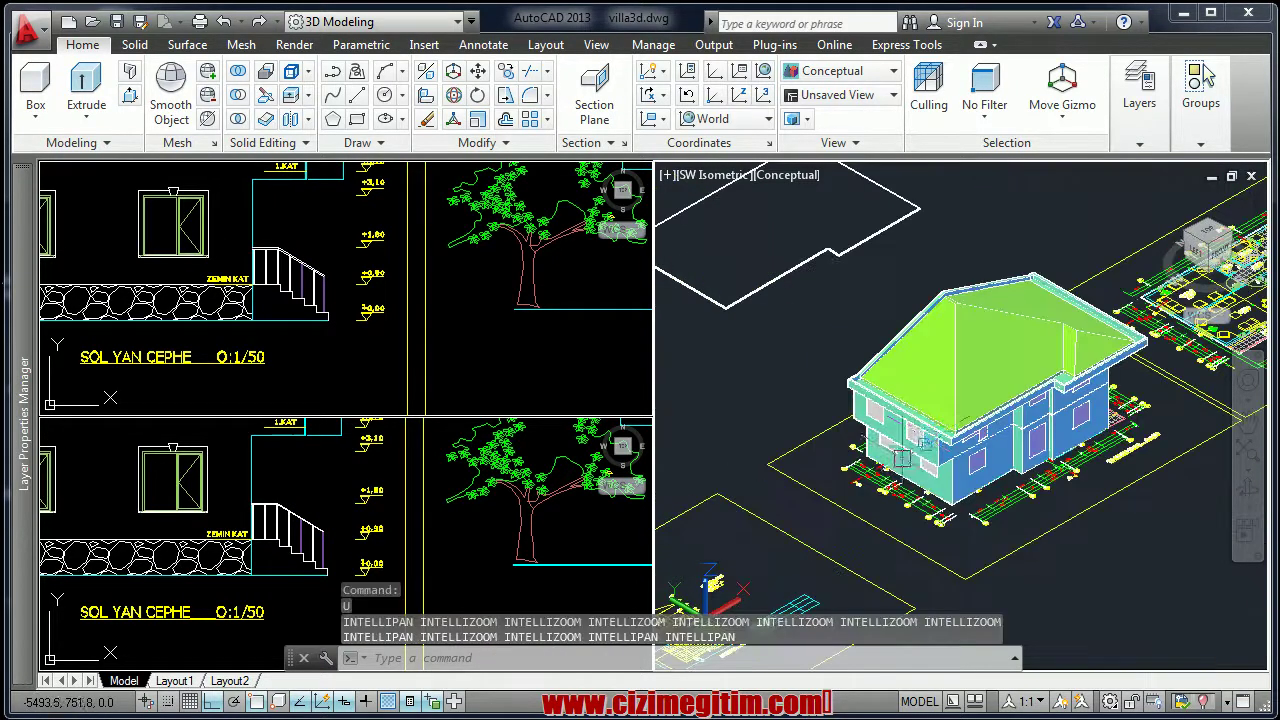
Activate the top-left viewport and zoom in on the ZEMIN KAT stair elevation
middle_drag(688, 437, 408, 407)
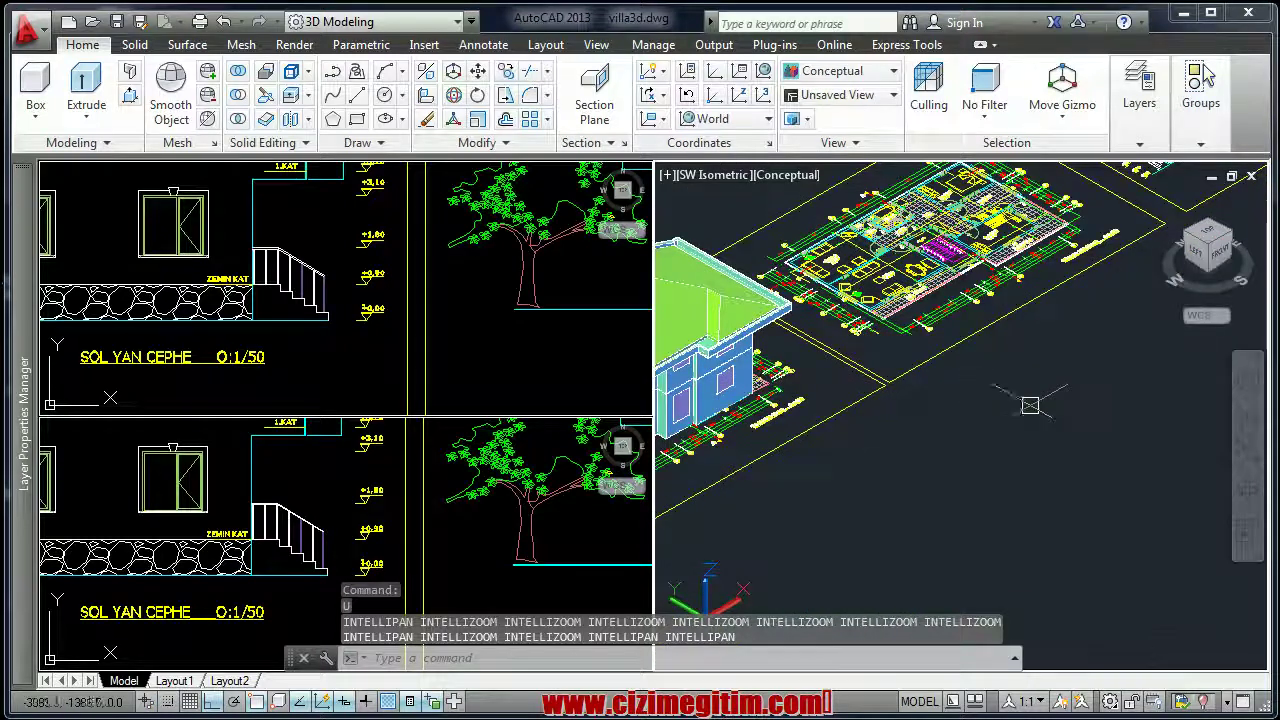
scroll(1030, 405, up, 3)
scroll(840, 460, up, 3)
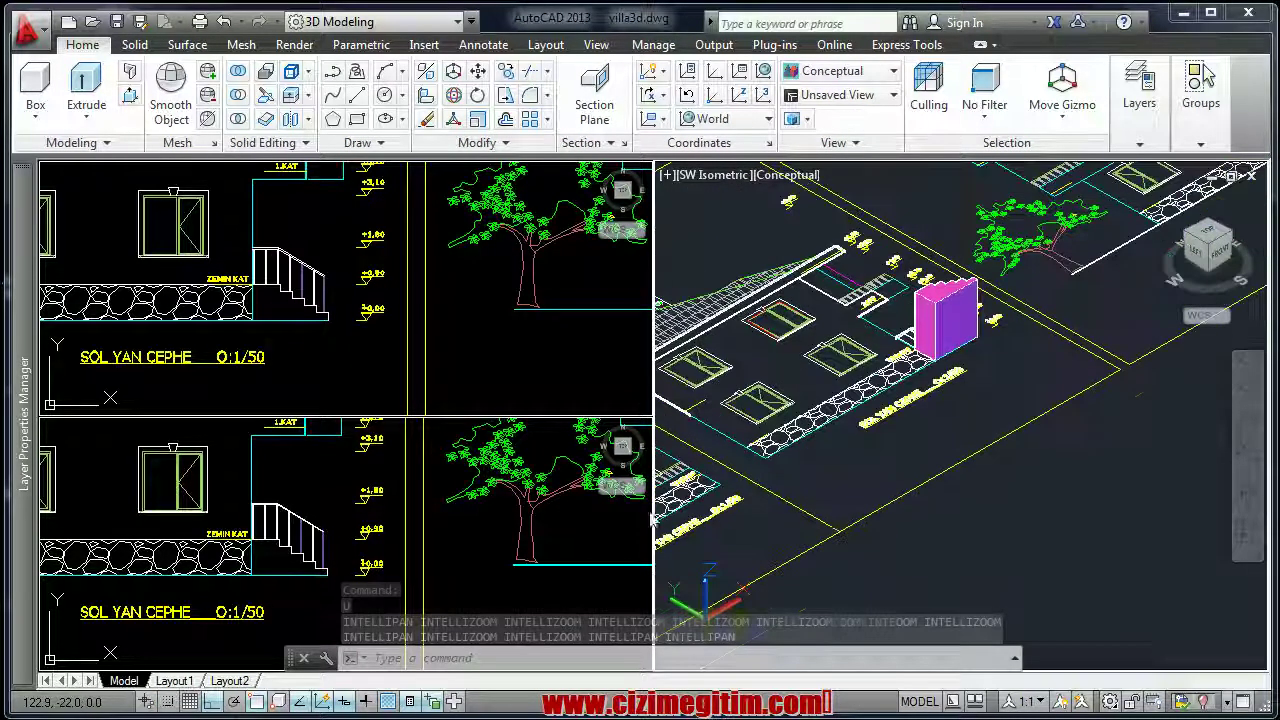
click(300, 250)
scroll(300, 250, up, 2)
scroll(303, 240, up, 2)
scroll(303, 238, up, 2)
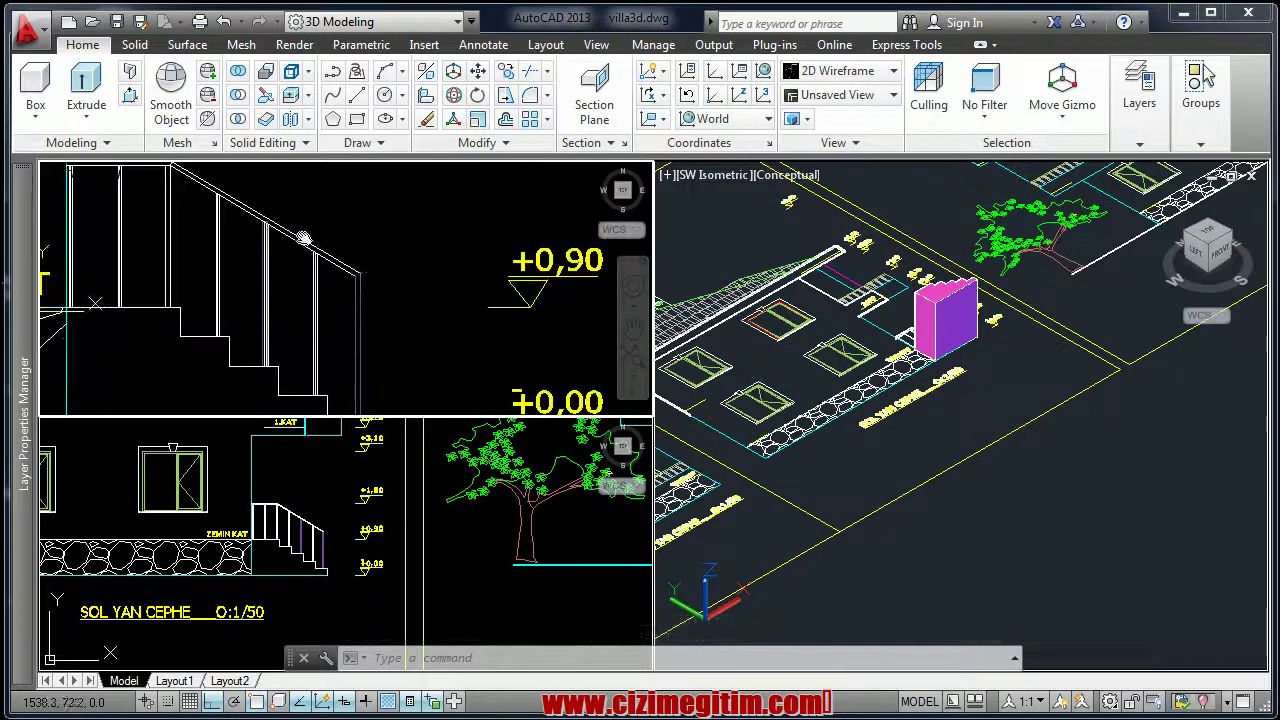
scroll(387, 289, down, 3)
scroll(368, 347, up, 3)
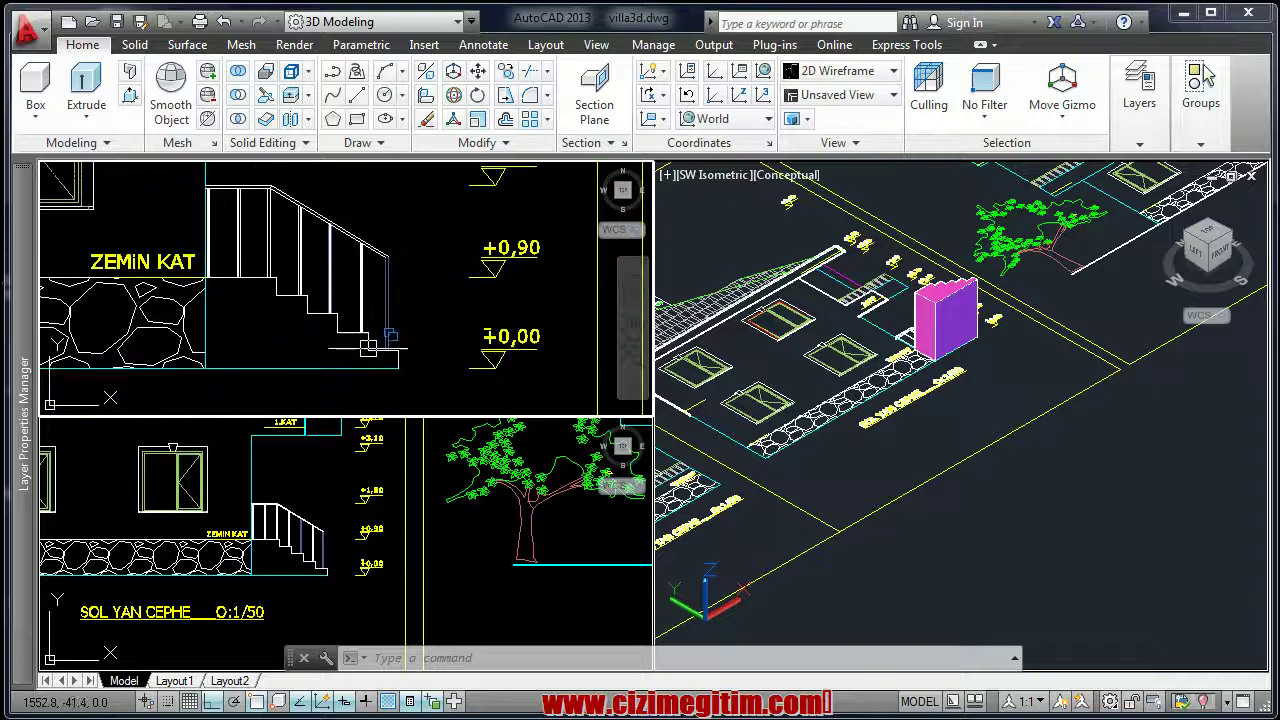
Select the stair 3D solid and the handrail solid using selection cycling
click(362, 321)
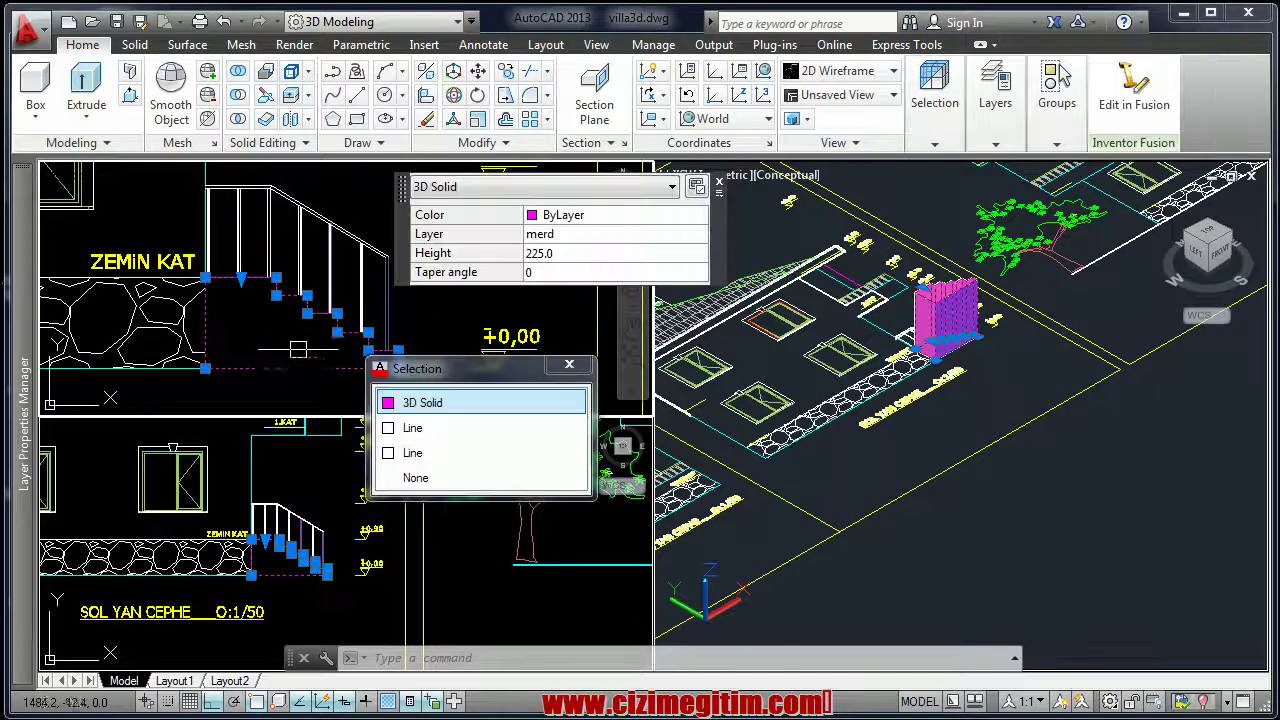
click(422, 405)
click(370, 241)
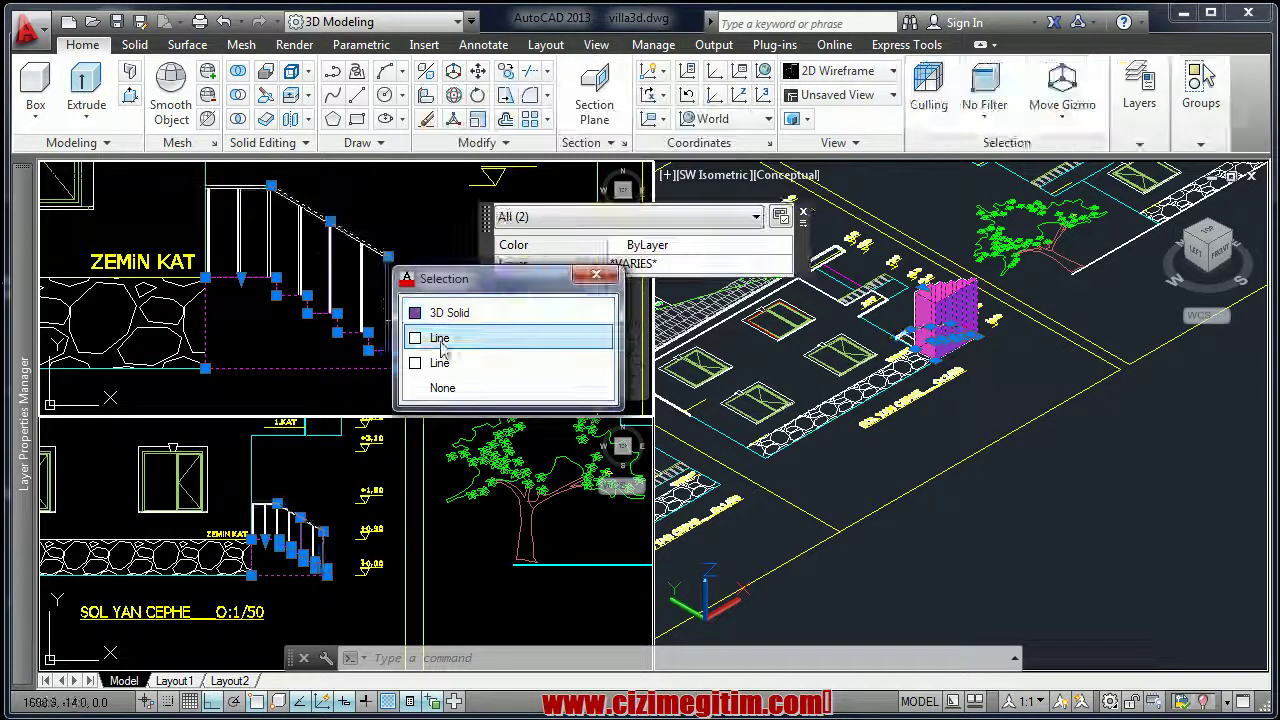
click(428, 311)
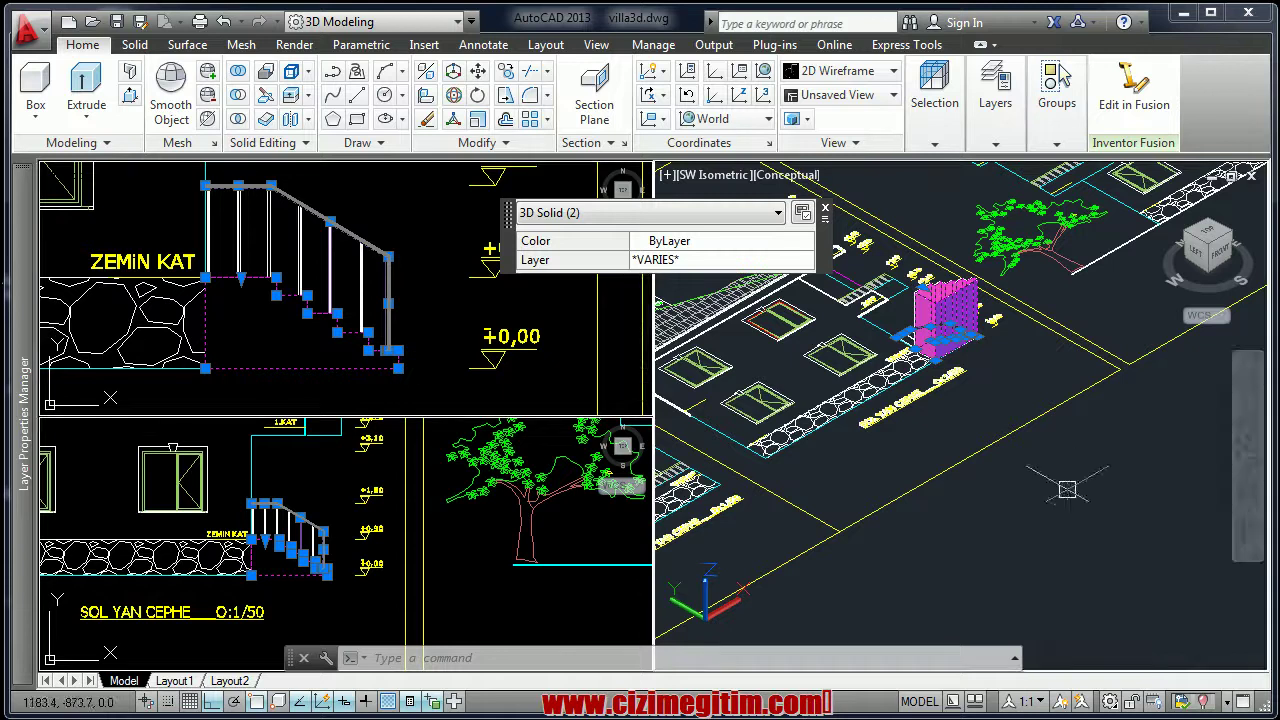
scroll(1016, 410, up, 2)
scroll(1014, 400, up, 1)
middle_drag(1014, 386, 1043, 443)
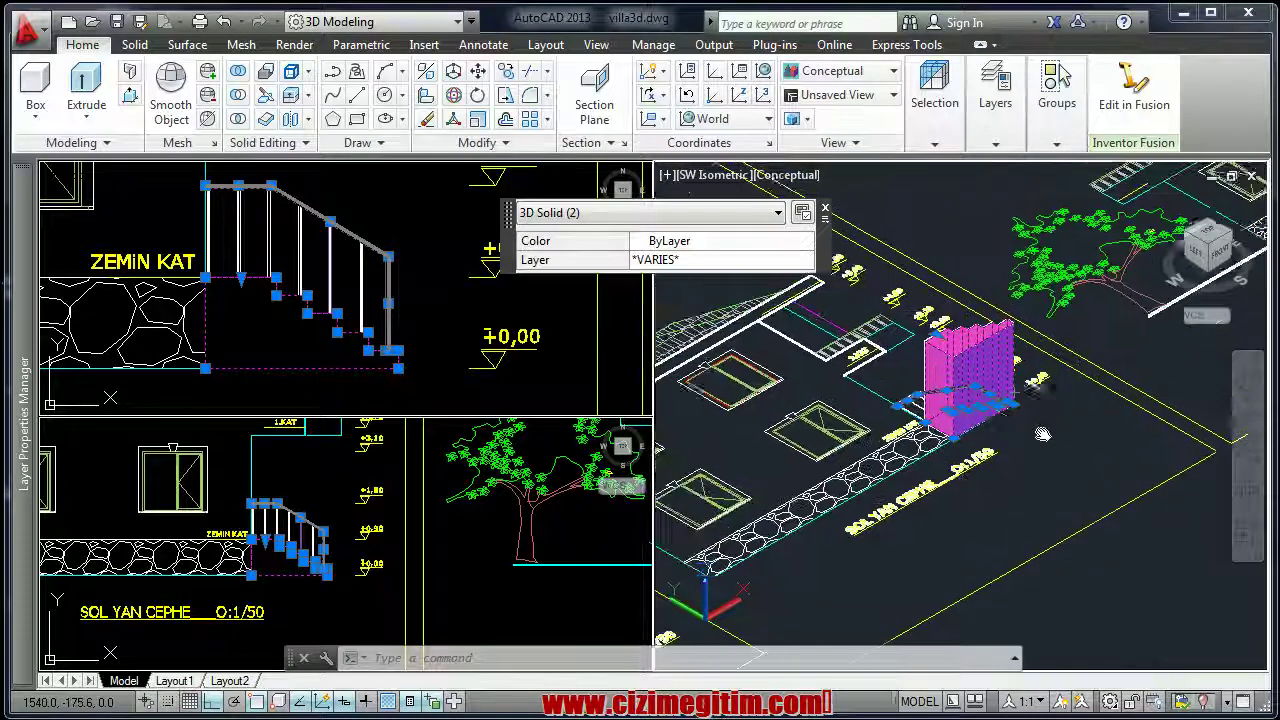
scroll(1042, 436, up, 1)
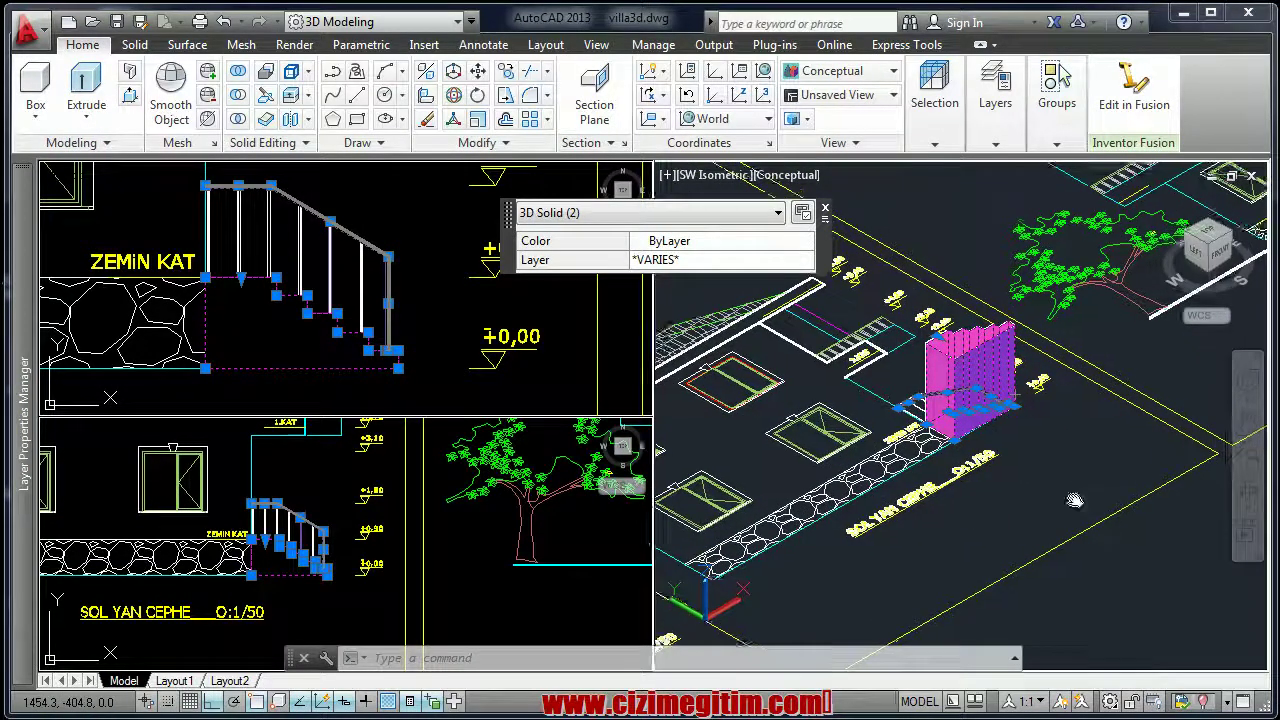
middle_drag(1074, 500, 1057, 536)
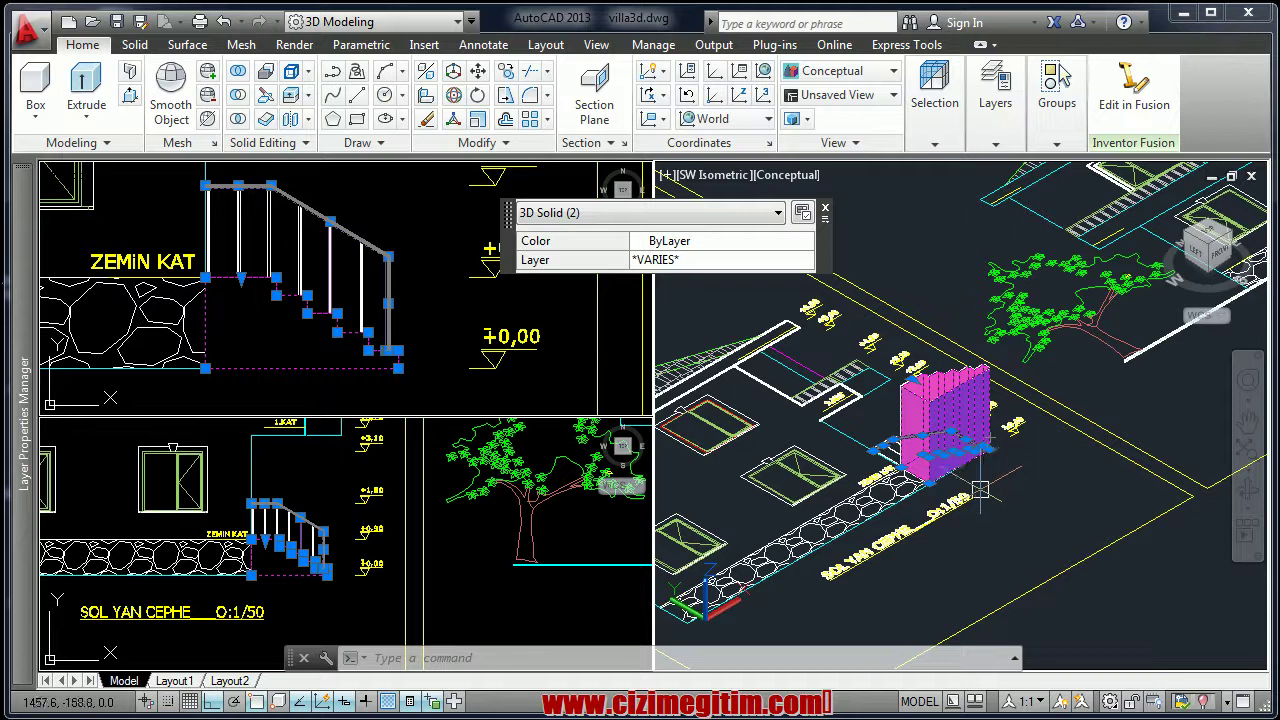
scroll(955, 393, up, 2)
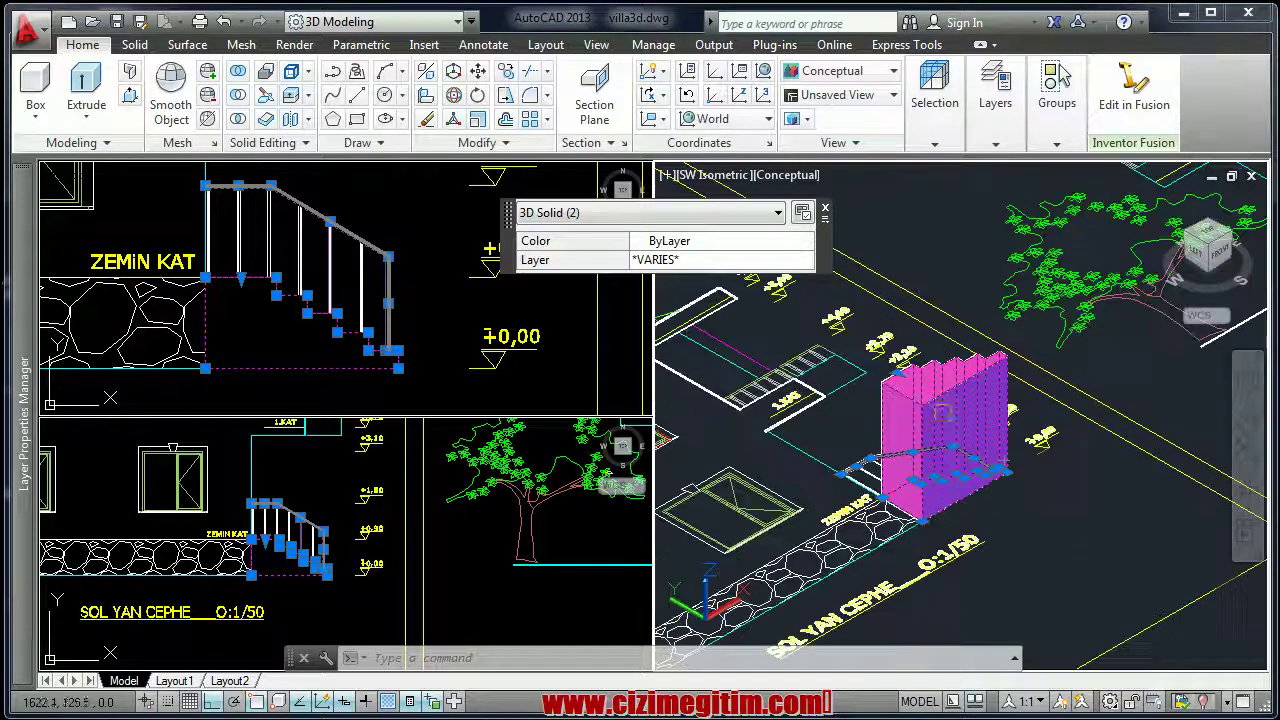
3D-rotate stair and handrail about a base point by 90 then 270 degrees
click(477, 116)
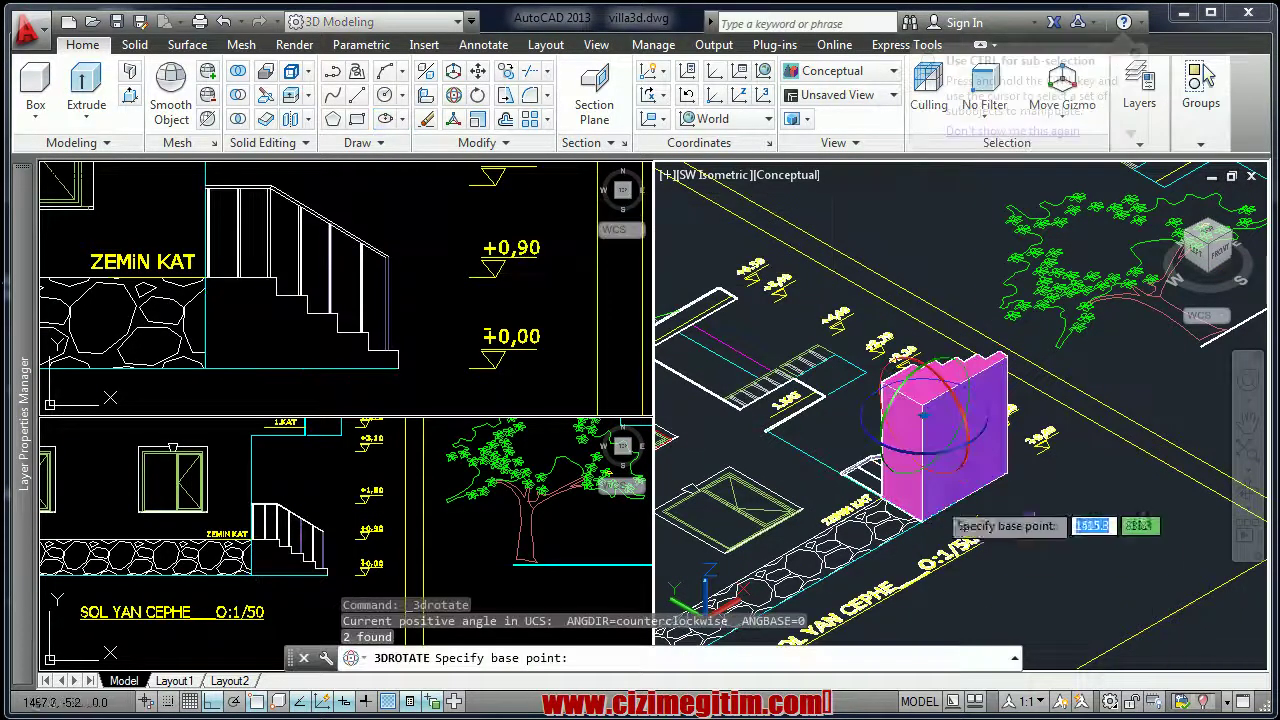
click(930, 435)
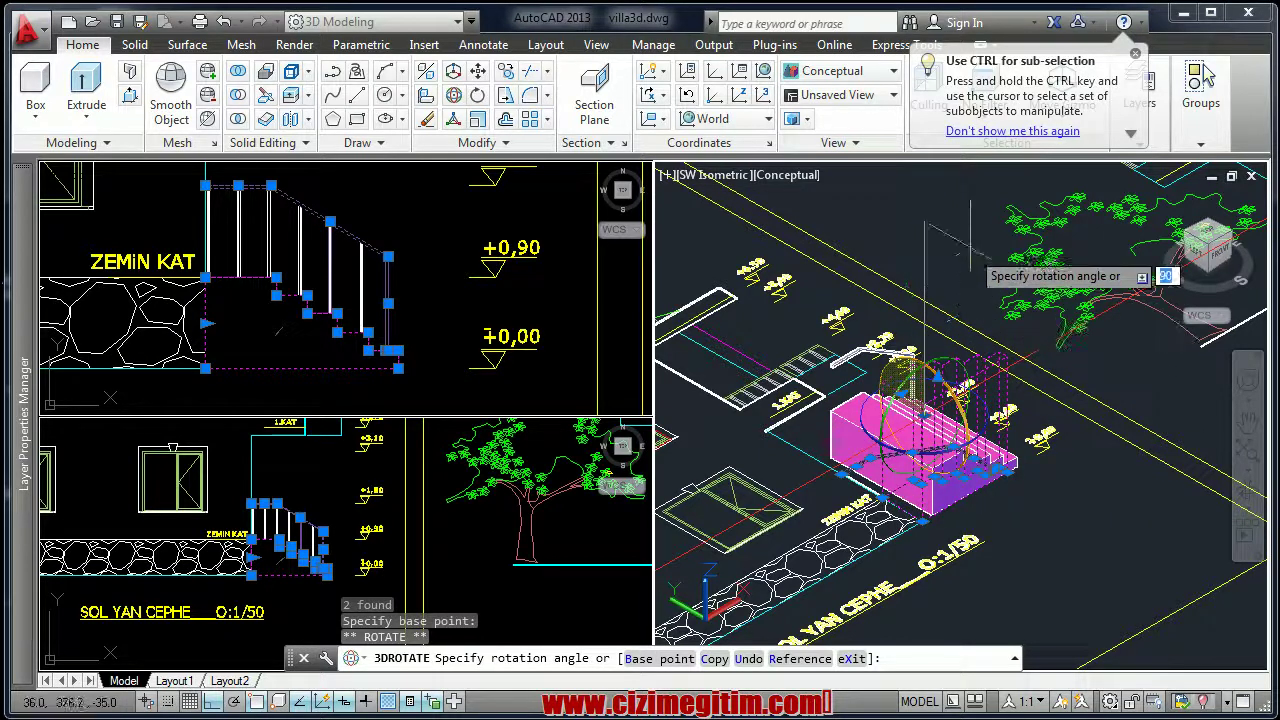
click(965, 283)
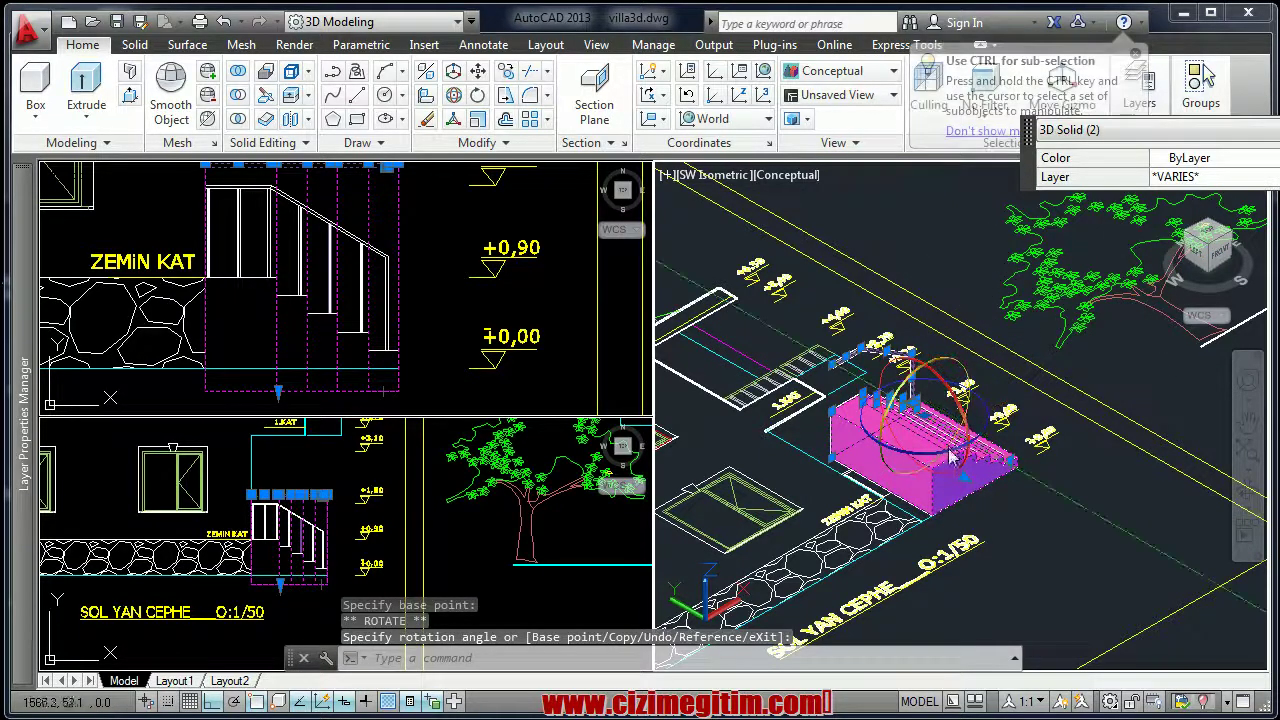
click(1050, 503)
key(Escape)
Frame the upright steps and railing end, then start a Cylinder from the Box dropdown
scroll(1055, 510, up, 1)
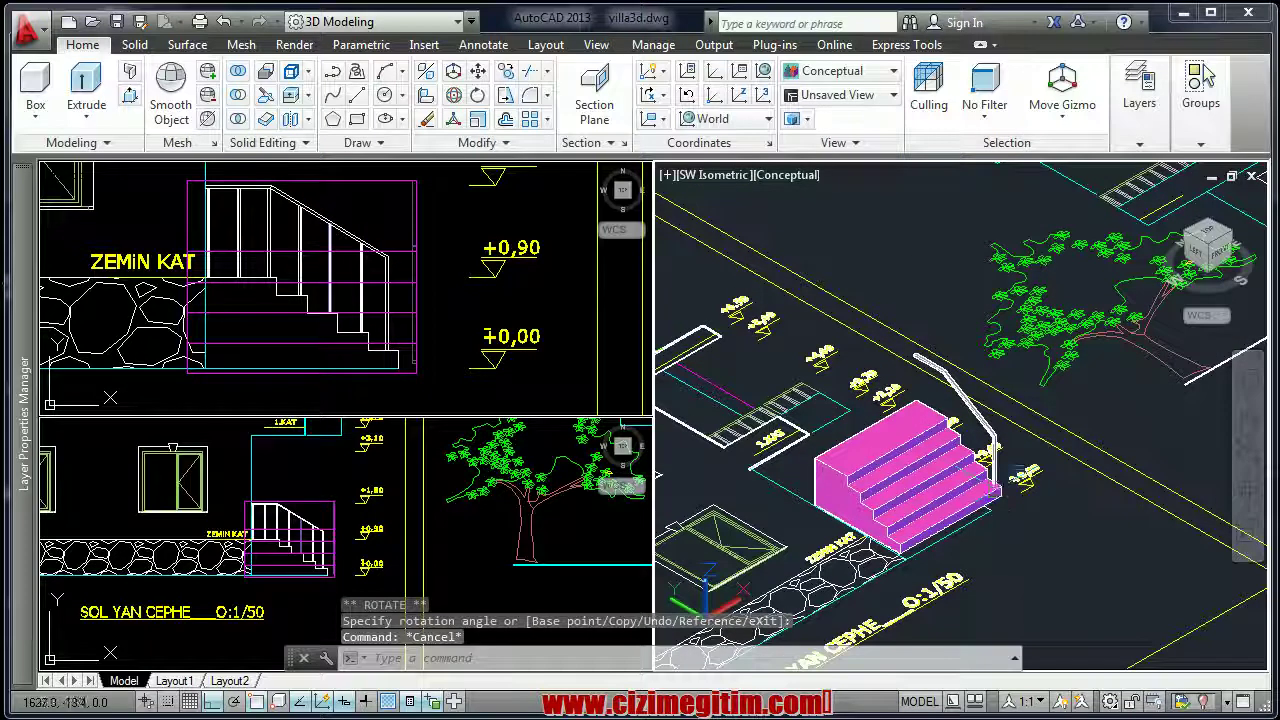
scroll(1060, 520, up, 4)
scroll(1070, 540, up, 2)
scroll(1072, 545, down, 2)
scroll(931, 391, up, 2)
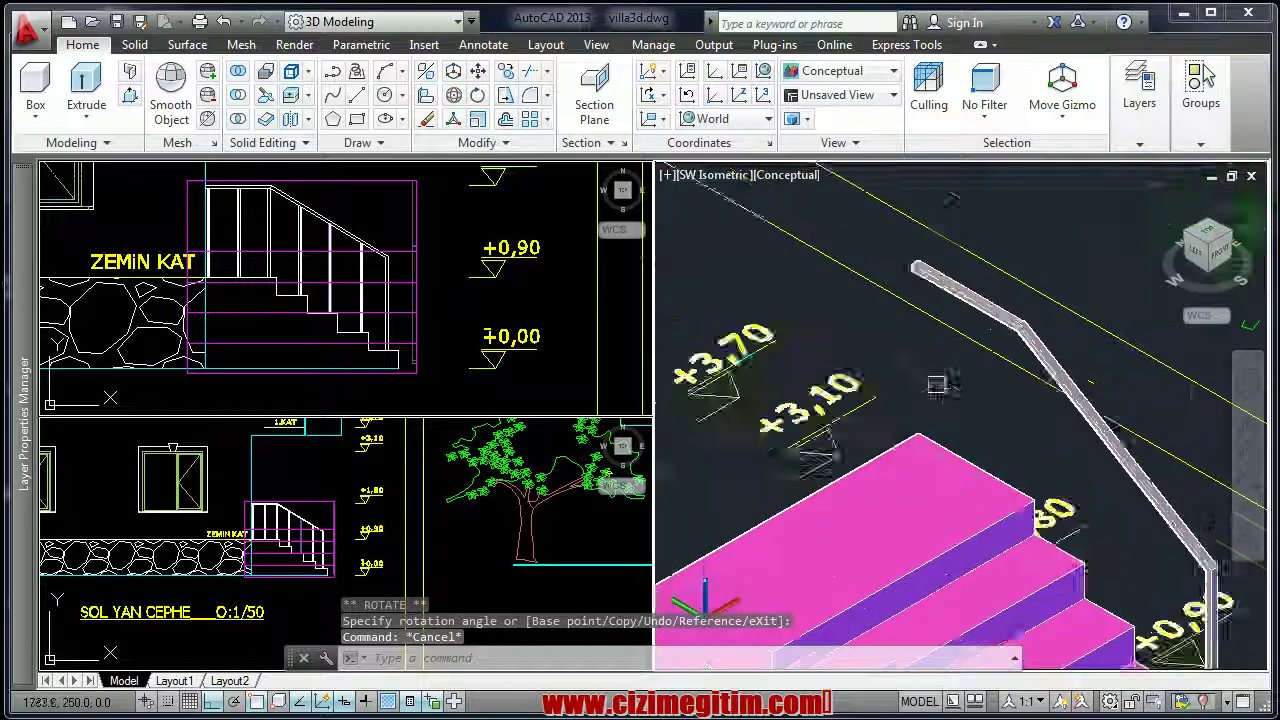
scroll(931, 391, up, 1)
mouse_move(931, 391)
middle_down()
mouse_move(911, 281)
mouse_move(965, 395)
middle_up()
scroll(911, 281, down, 3)
scroll(930, 330, up, 3)
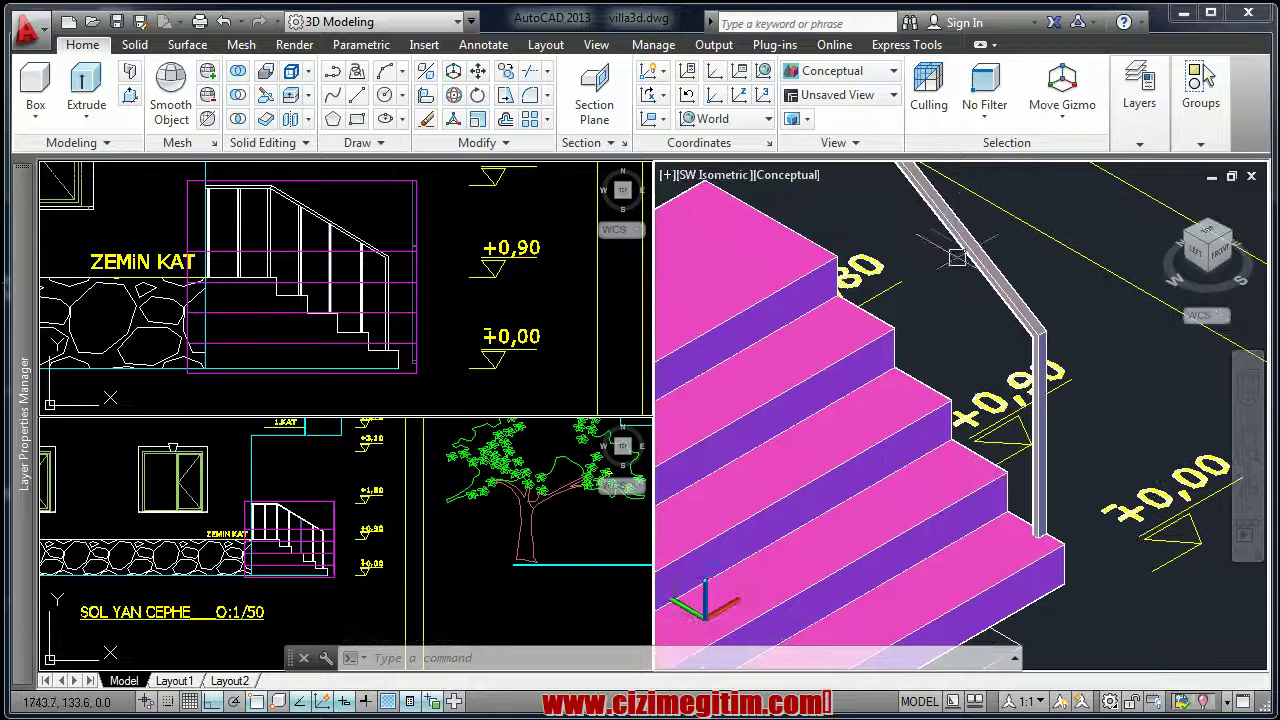
middle_drag(957, 257, 969, 380)
middle_drag(878, 450, 940, 450)
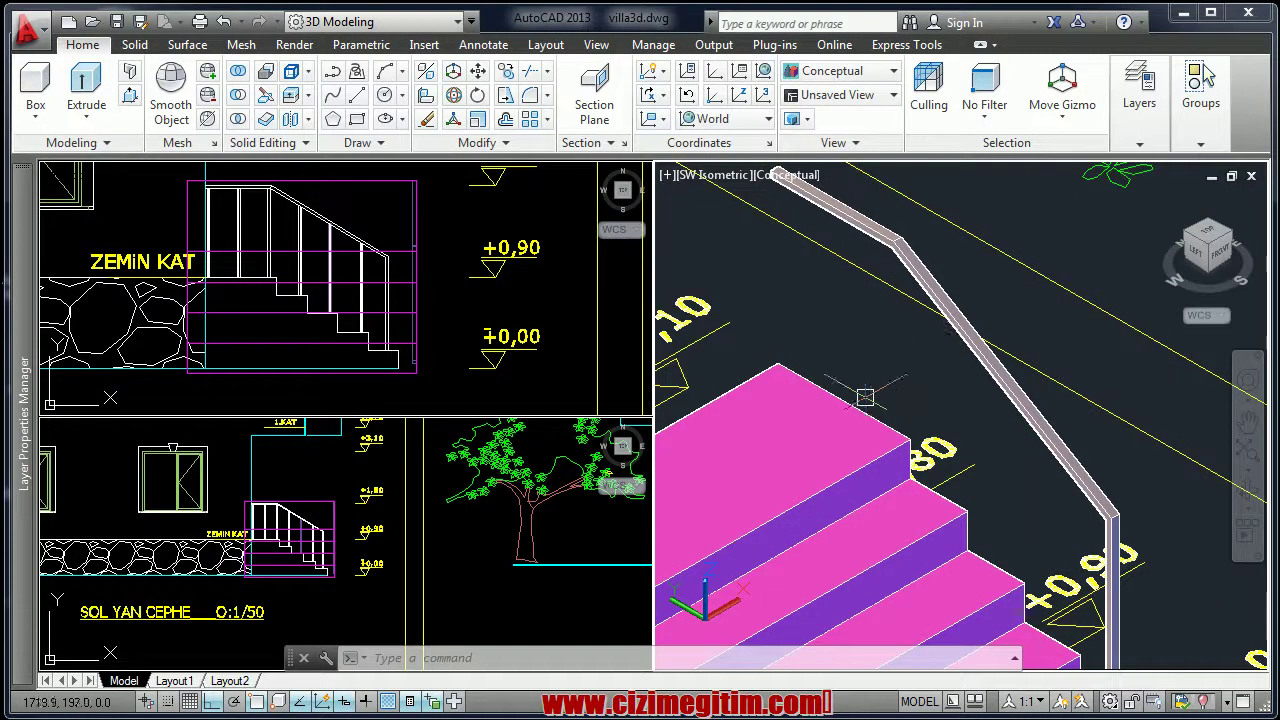
click(28, 118)
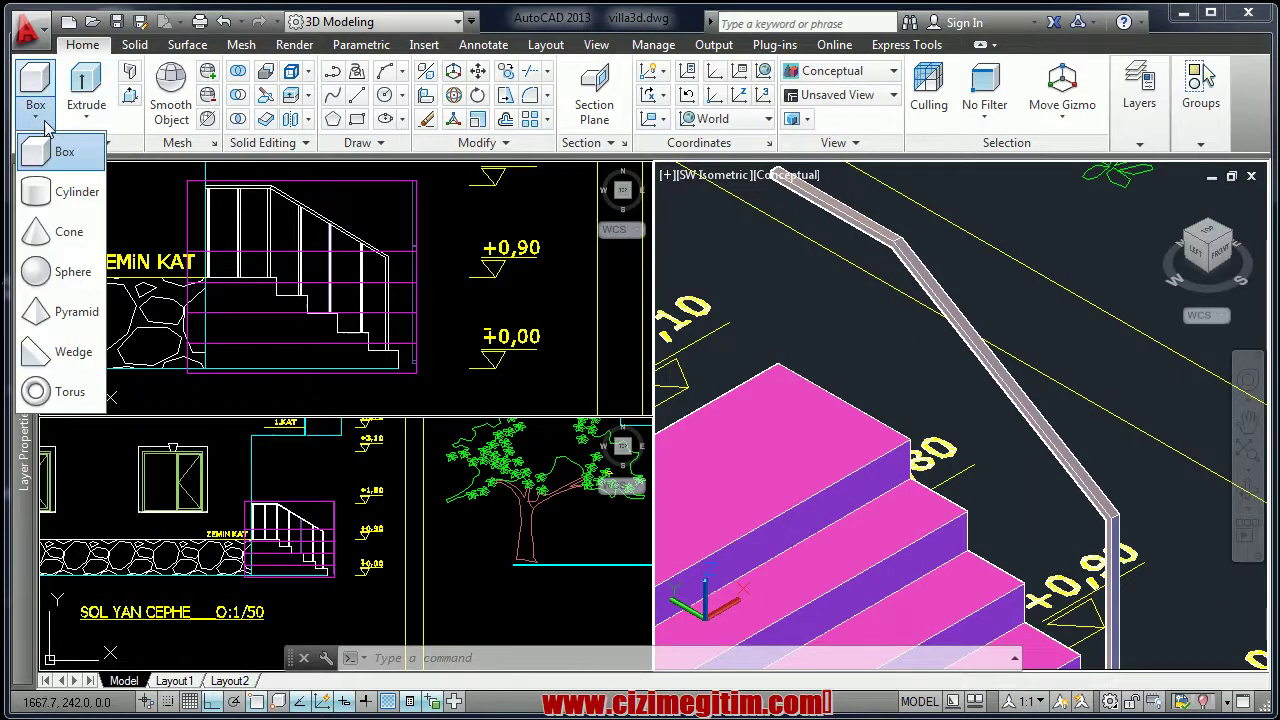
click(62, 203)
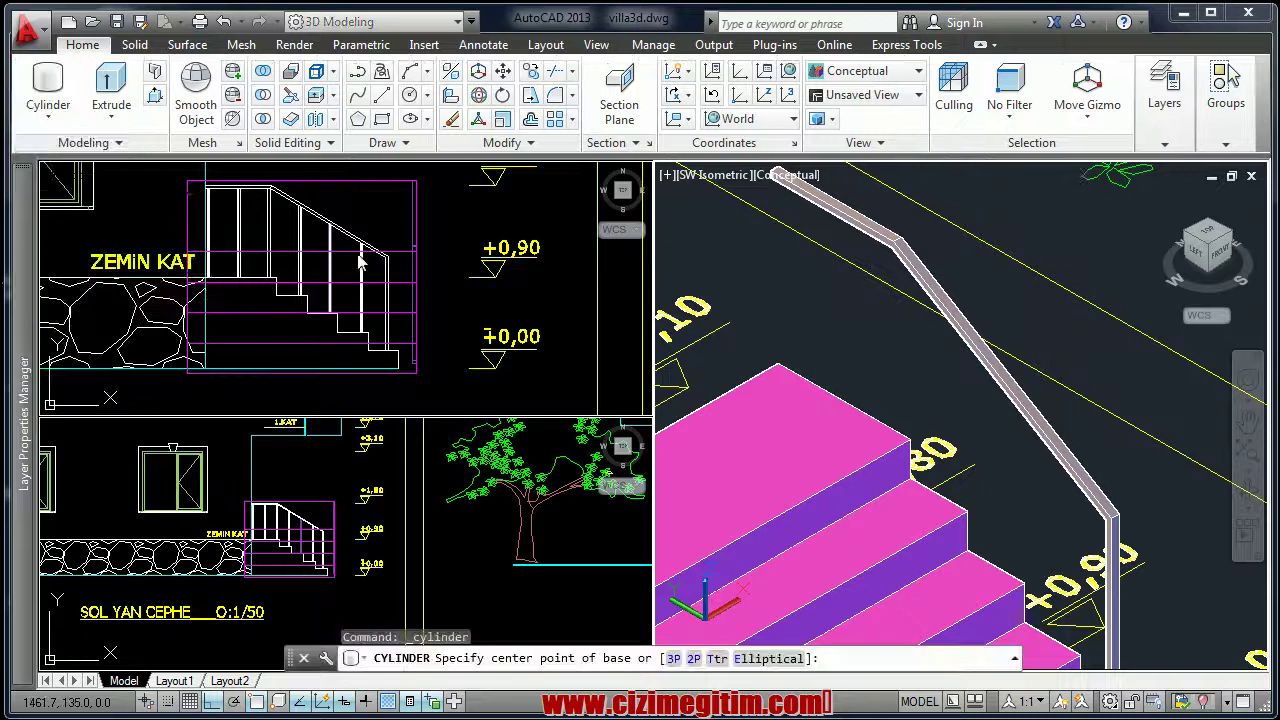
Draw a cylinder post of radius 1.5 and height 225 rising from a step to the handrail
middle_drag(945, 510, 930, 435)
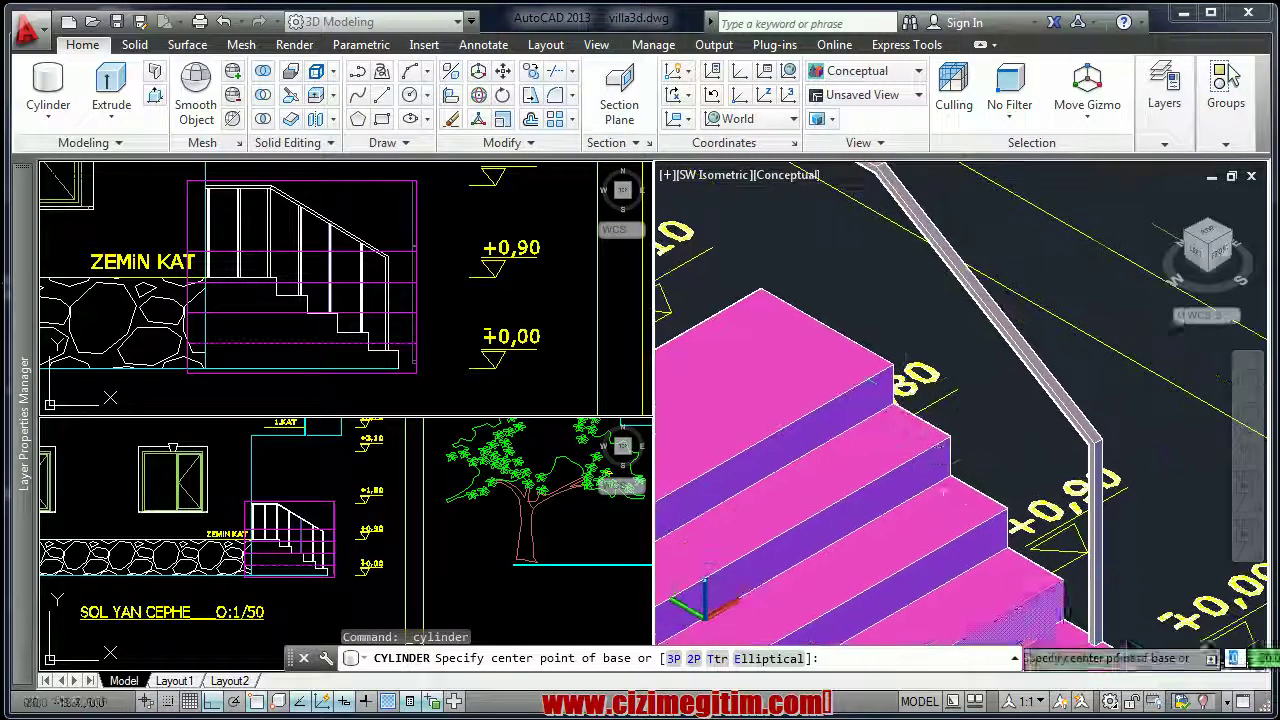
scroll(1018, 642, up, 2)
scroll(1045, 480, up, 2)
scroll(975, 410, up, 2)
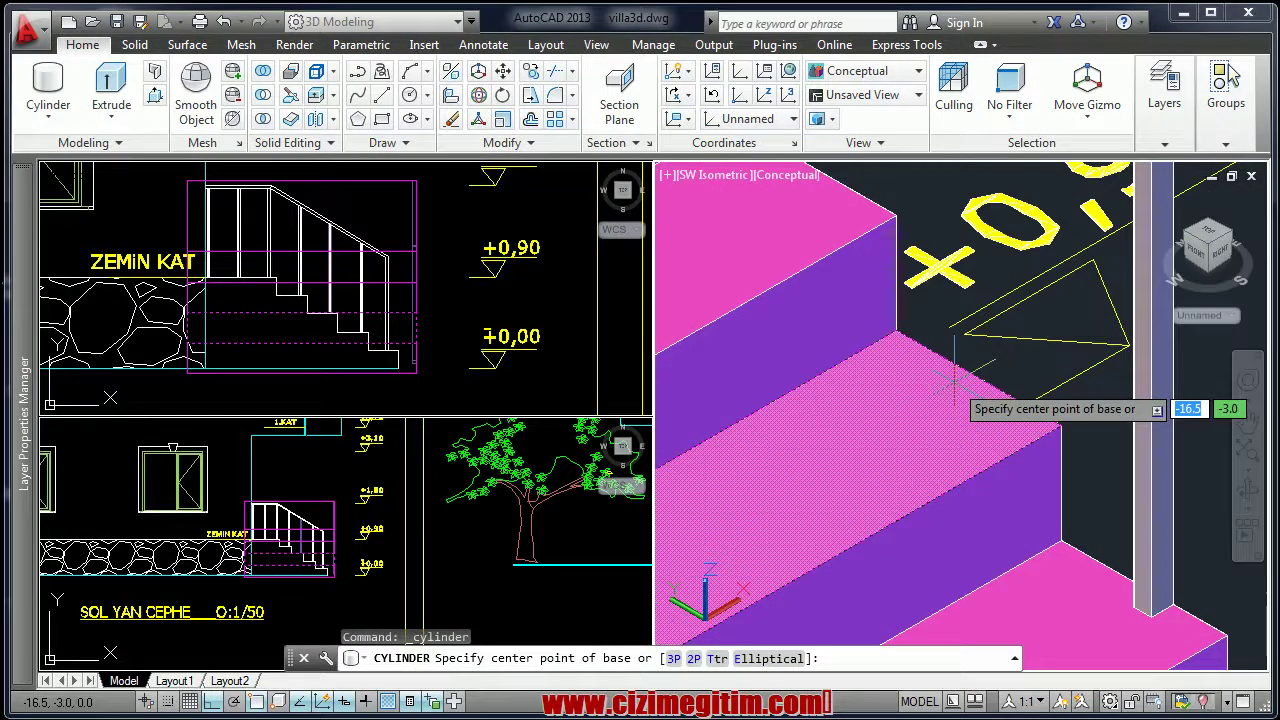
click(948, 383)
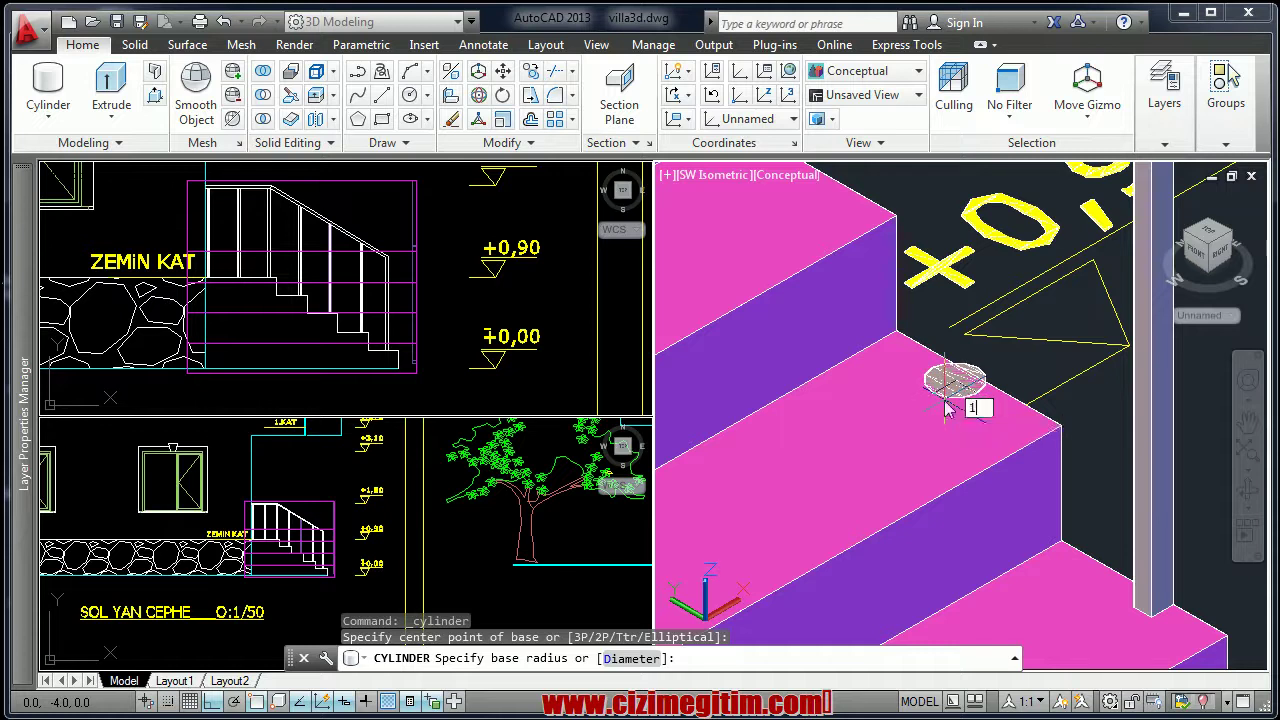
key(Return)
scroll(990, 362, down, 2)
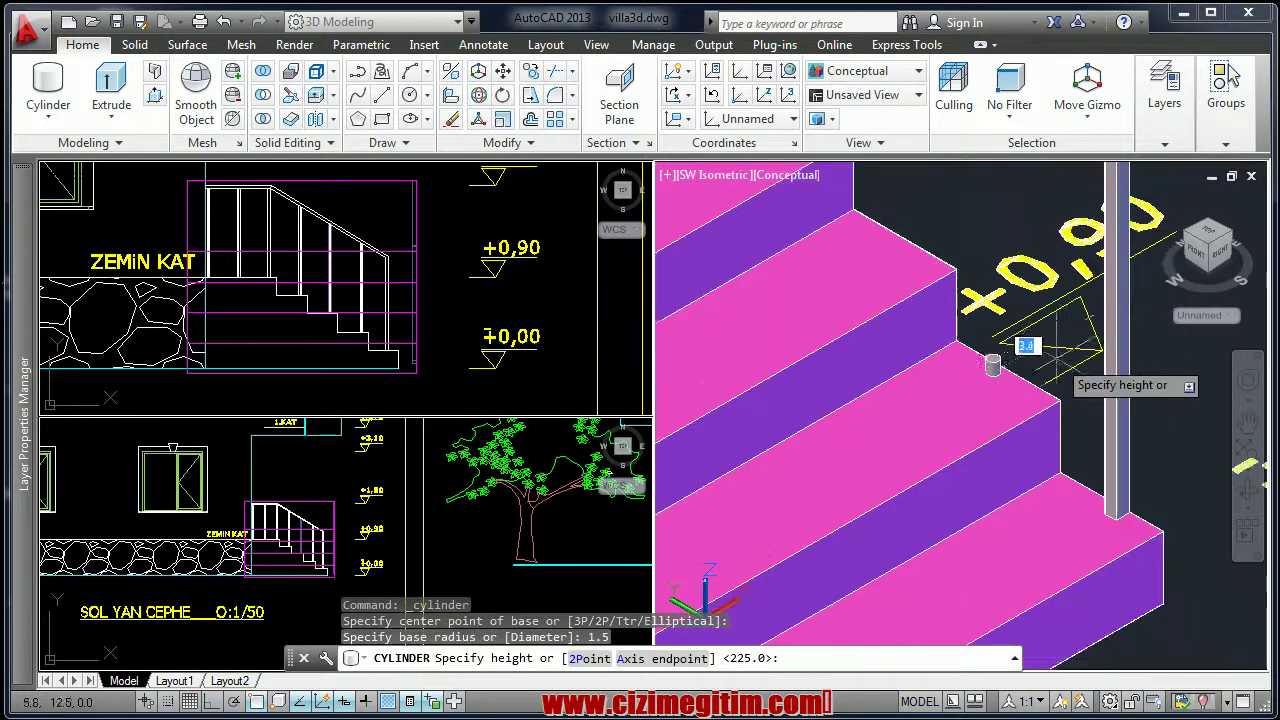
mouse_move(1000, 357)
middle_down()
mouse_move(1055, 455)
mouse_move(1052, 592)
middle_up()
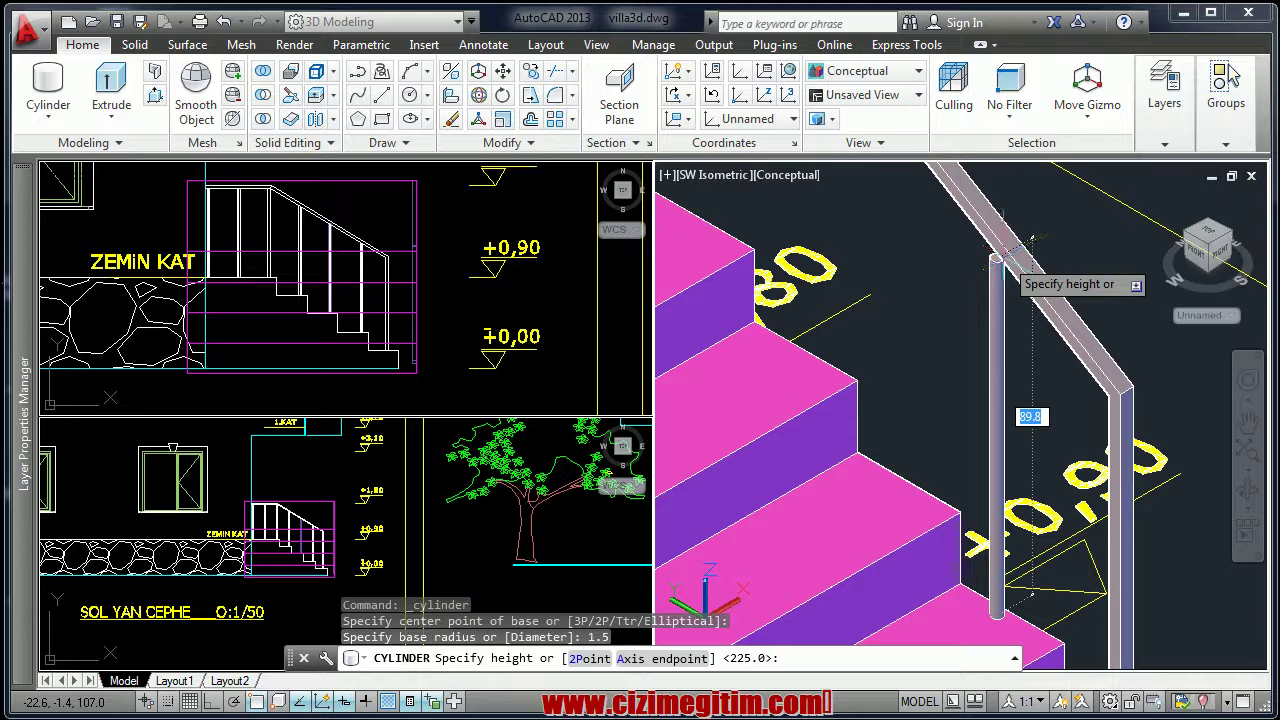
scroll(996, 232, up, 5)
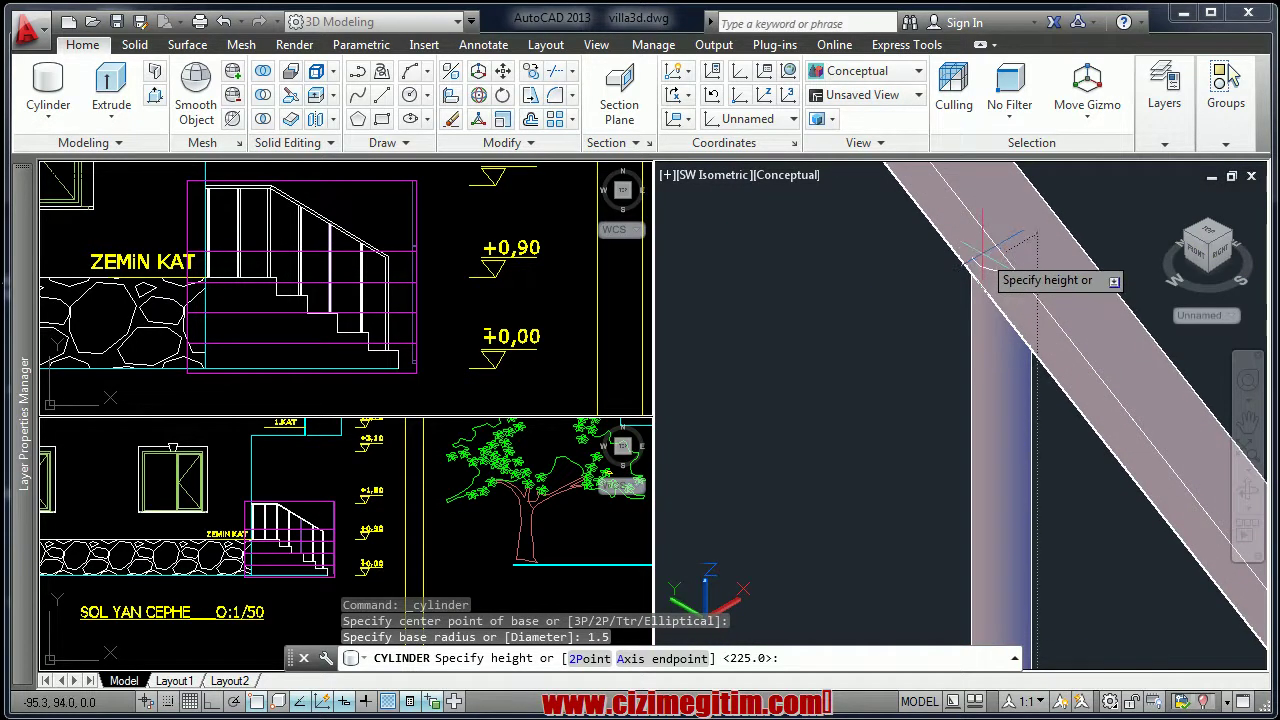
click(983, 250)
scroll(875, 388, down, 2)
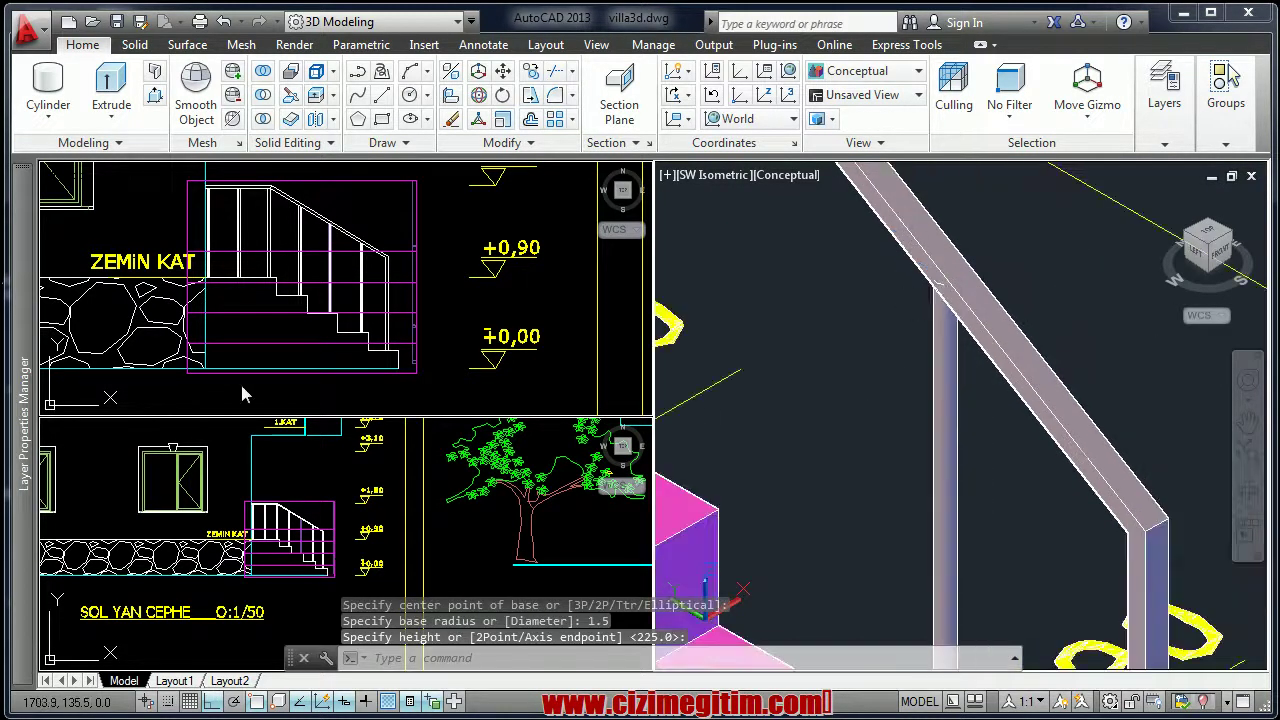
Switch the lower-left viewport to Top view and zoom in on the stair section
click(328, 204)
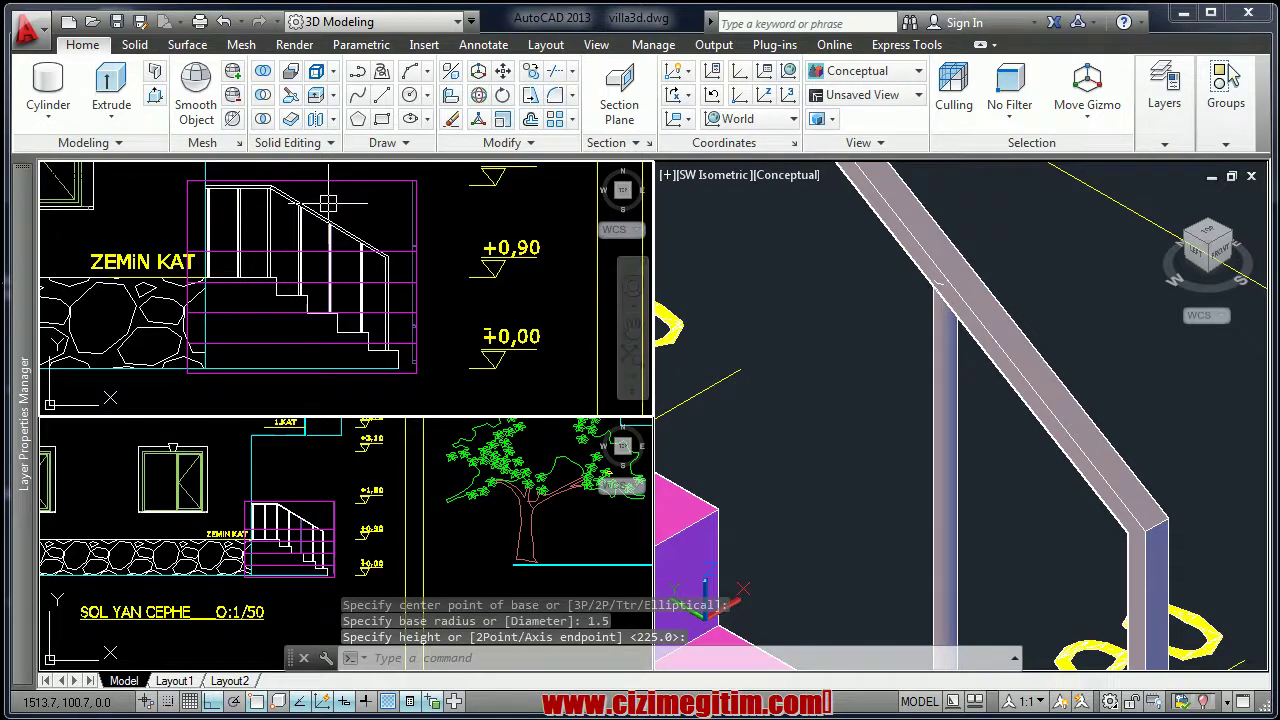
click(184, 460)
scroll(184, 460, down, 4)
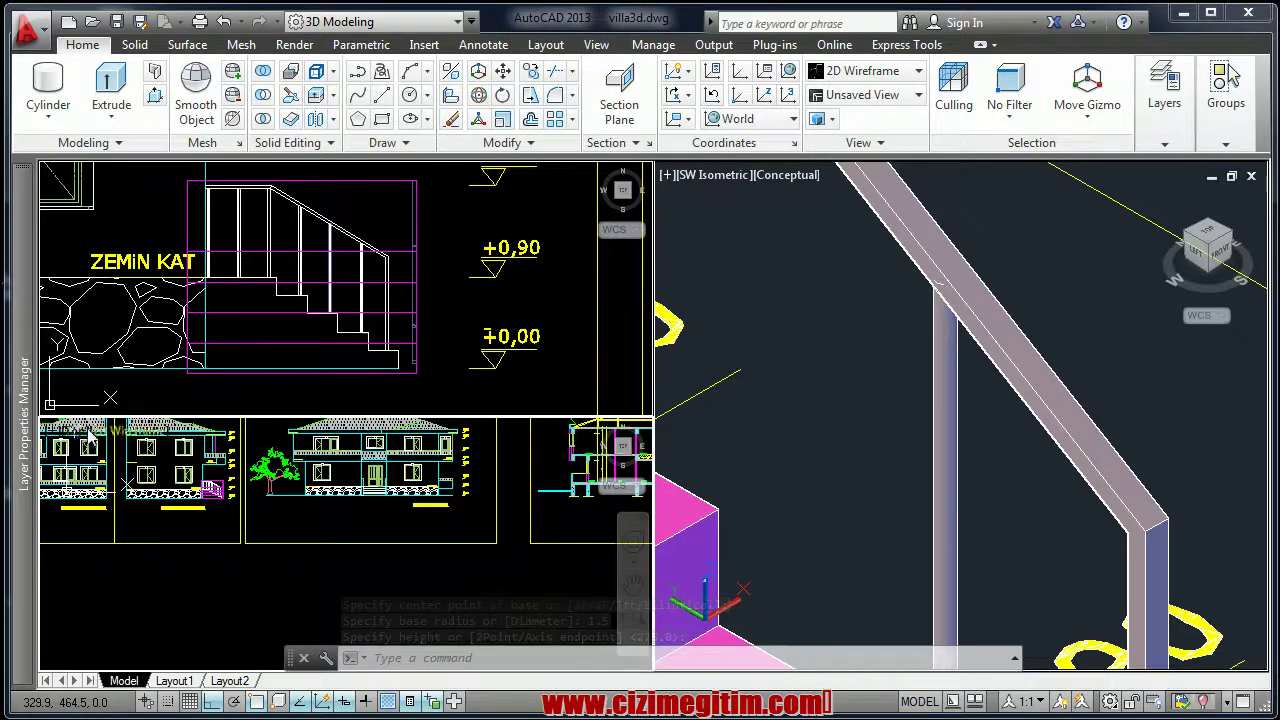
click(79, 432)
click(128, 484)
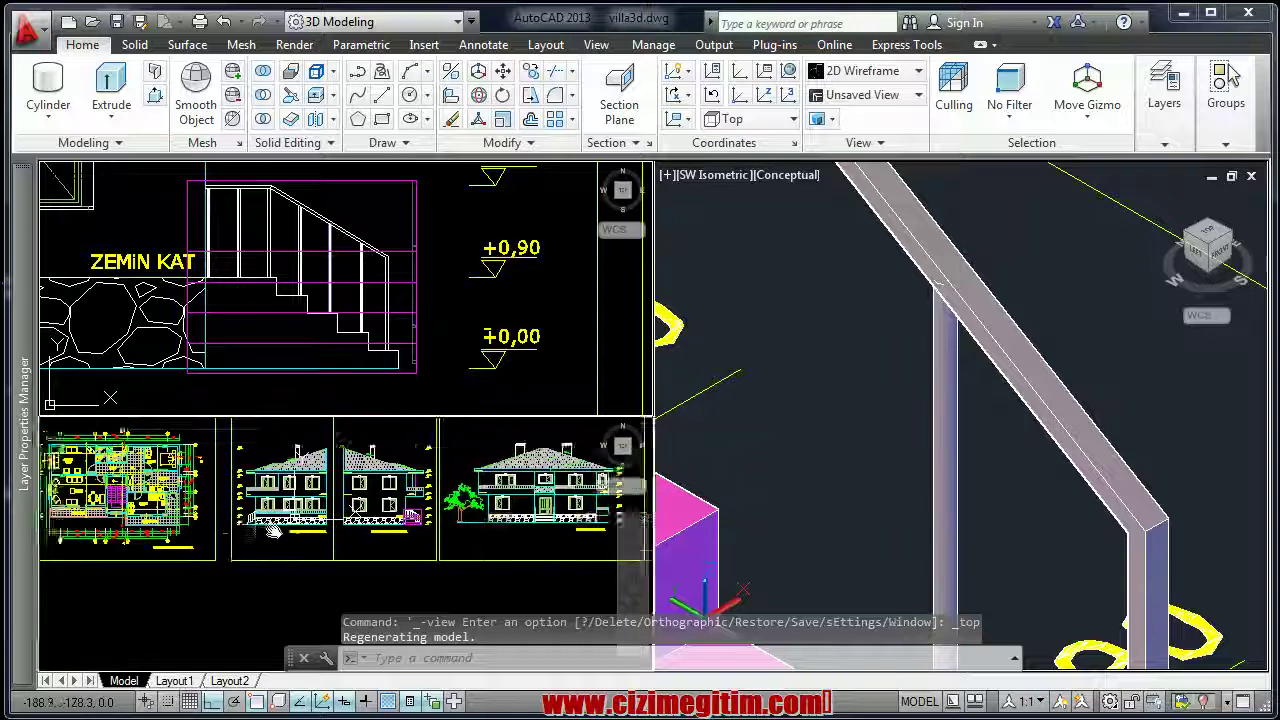
scroll(185, 535, up, 5)
middle_drag(185, 535, 345, 585)
scroll(330, 529, up, 5)
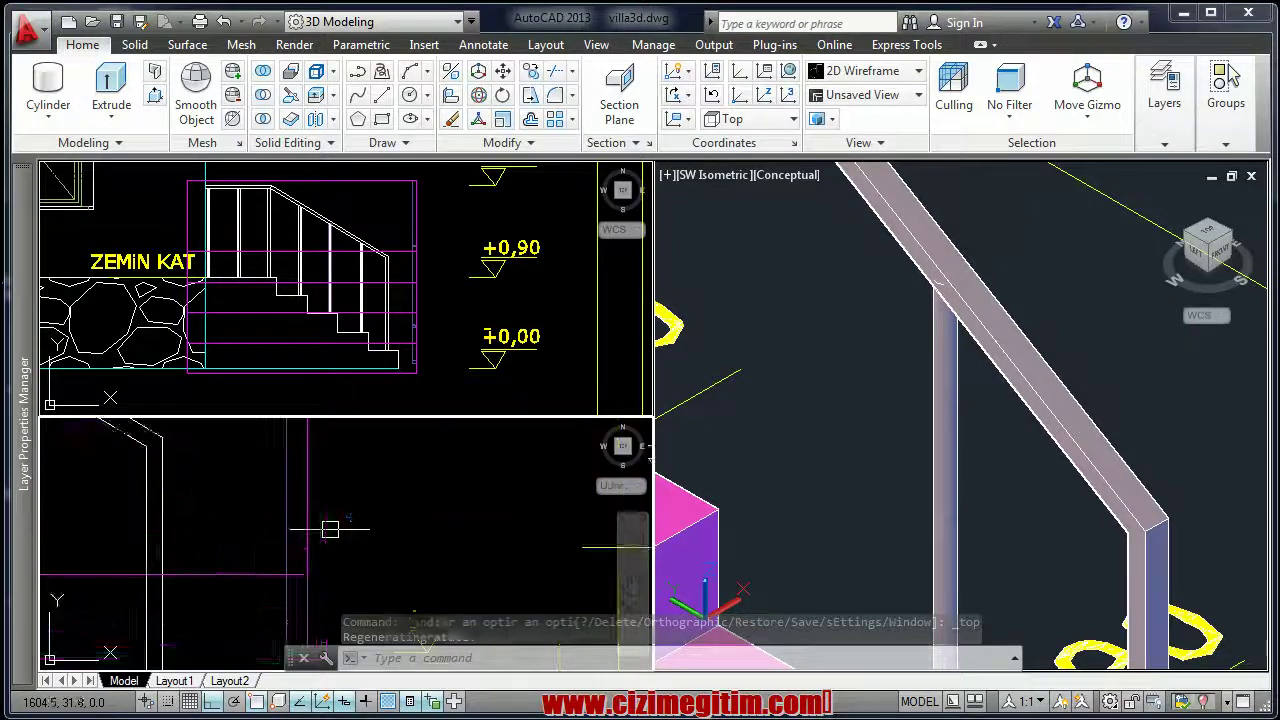
scroll(310, 560, up, 3)
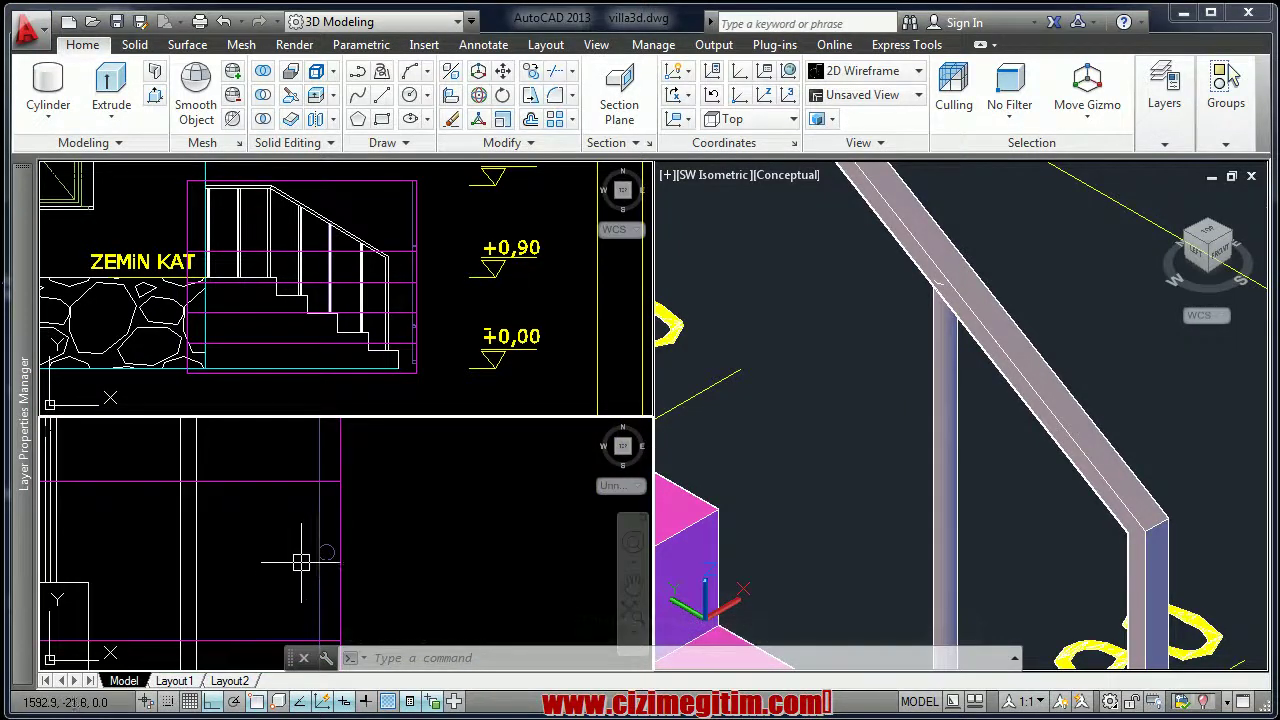
middle_drag(301, 563, 299, 534)
Move the new post sideways into position along the stair railing
click(375, 563)
right_click(375, 563)
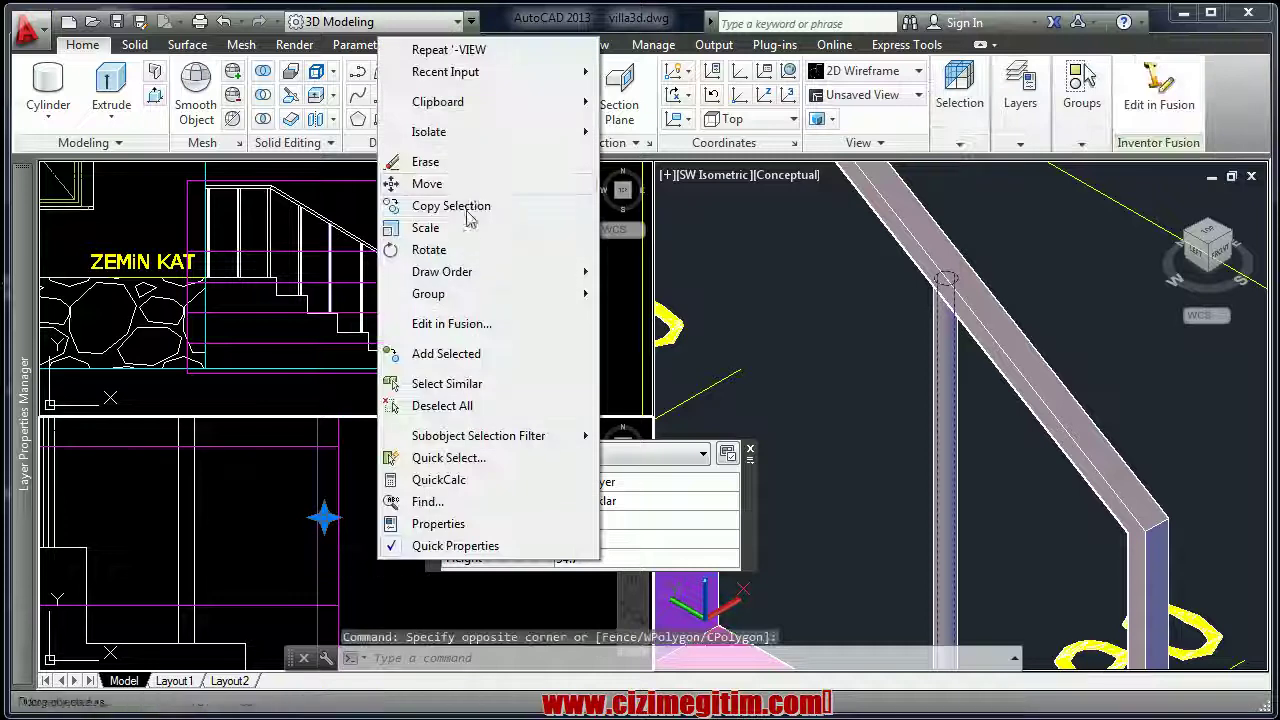
click(427, 183)
click(360, 540)
click(400, 540)
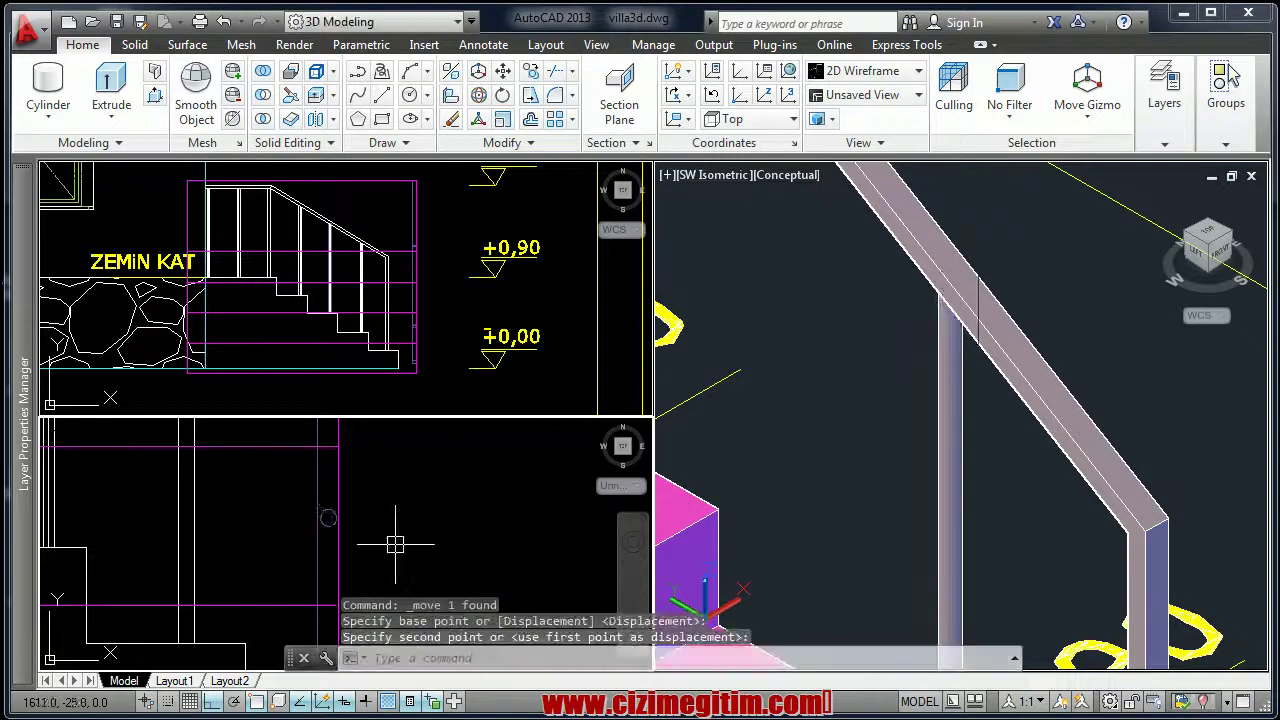
scroll(410, 535, down, 2)
scroll(415, 532, down, 2)
scroll(422, 530, down, 1)
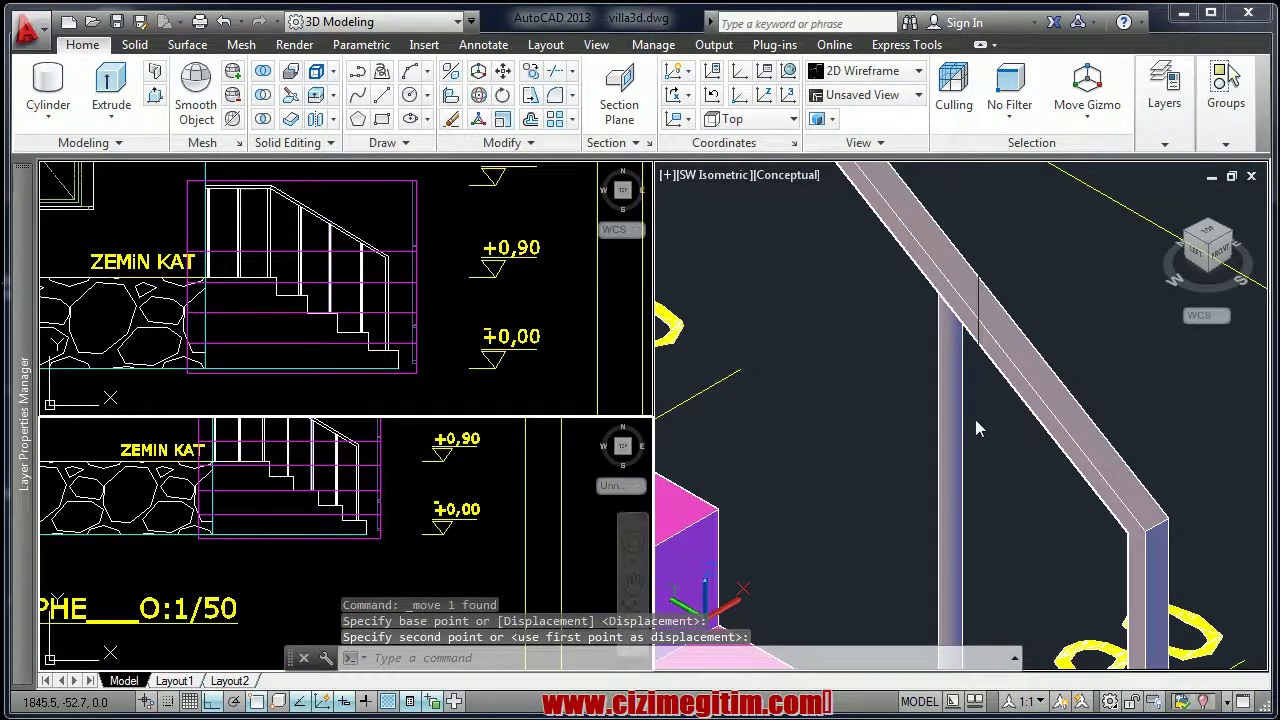
scroll(960, 450, down, 2)
scroll(930, 480, down, 1)
scroll(922, 518, down, 1)
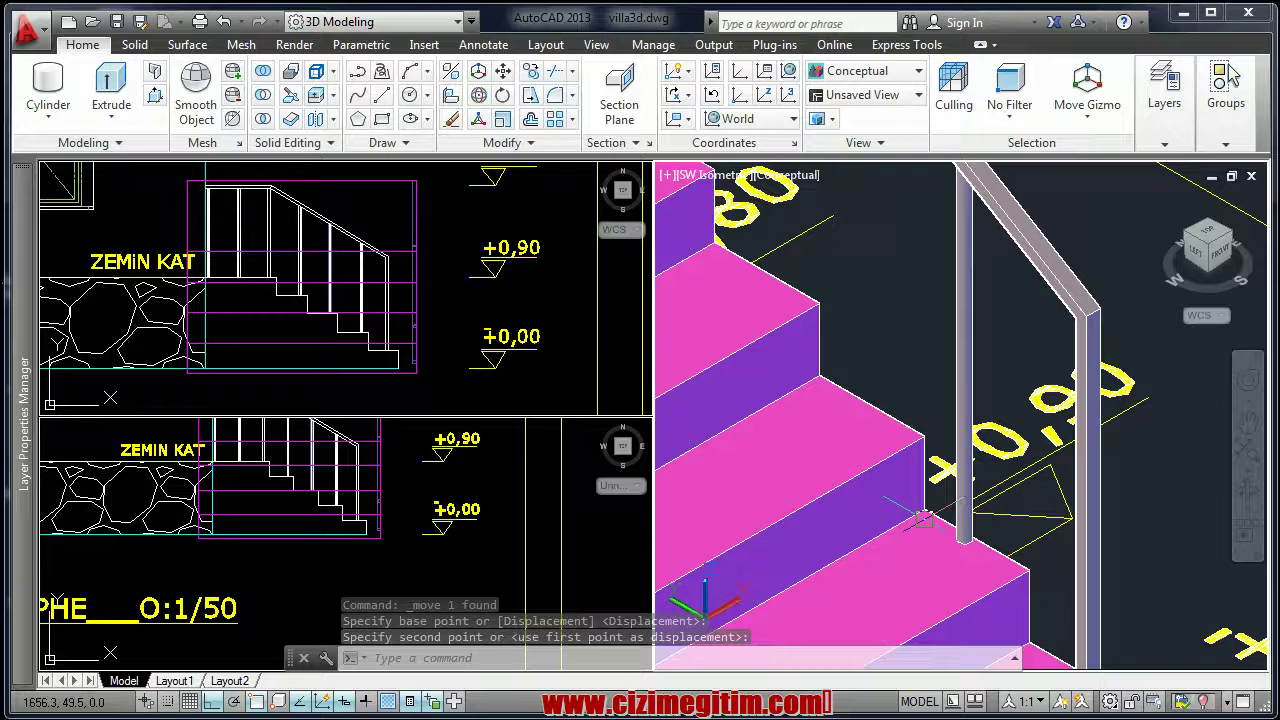
Copy the round post to several spaced positions along the stair under the handrail
click(975, 512)
right_click(910, 512)
click(930, 505)
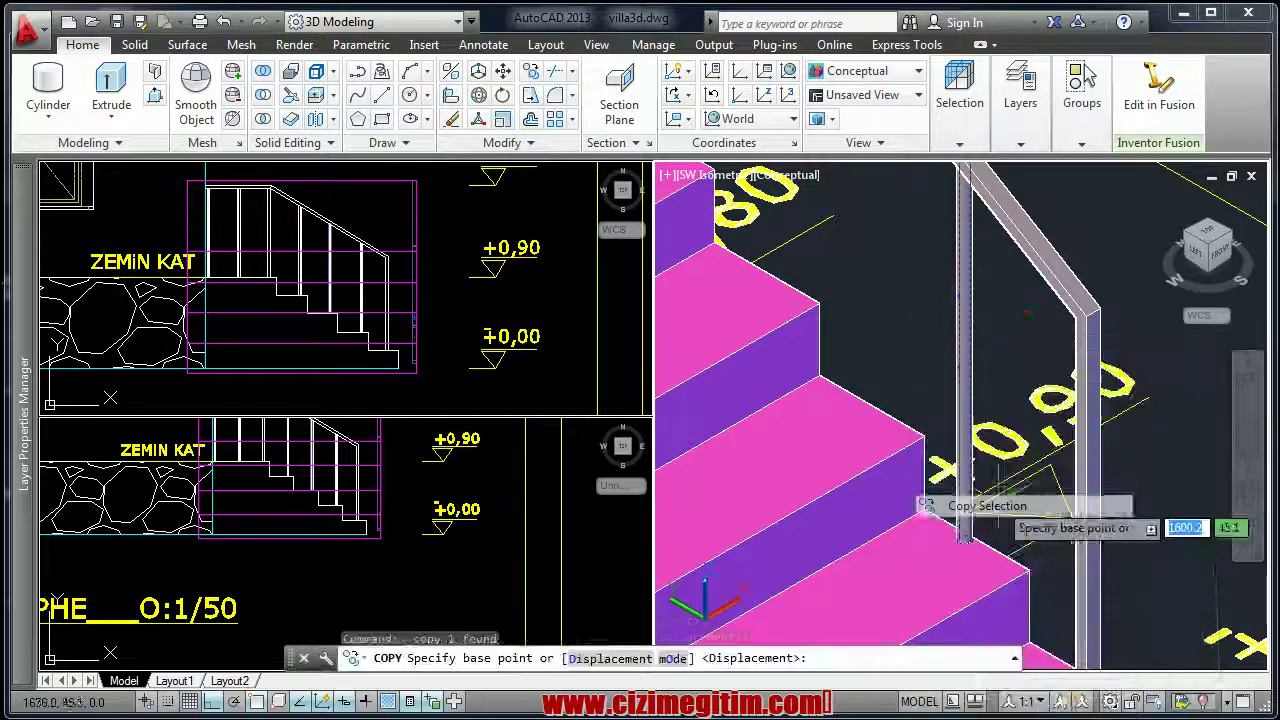
click(1030, 570)
click(855, 412)
middle_drag(795, 345, 995, 645)
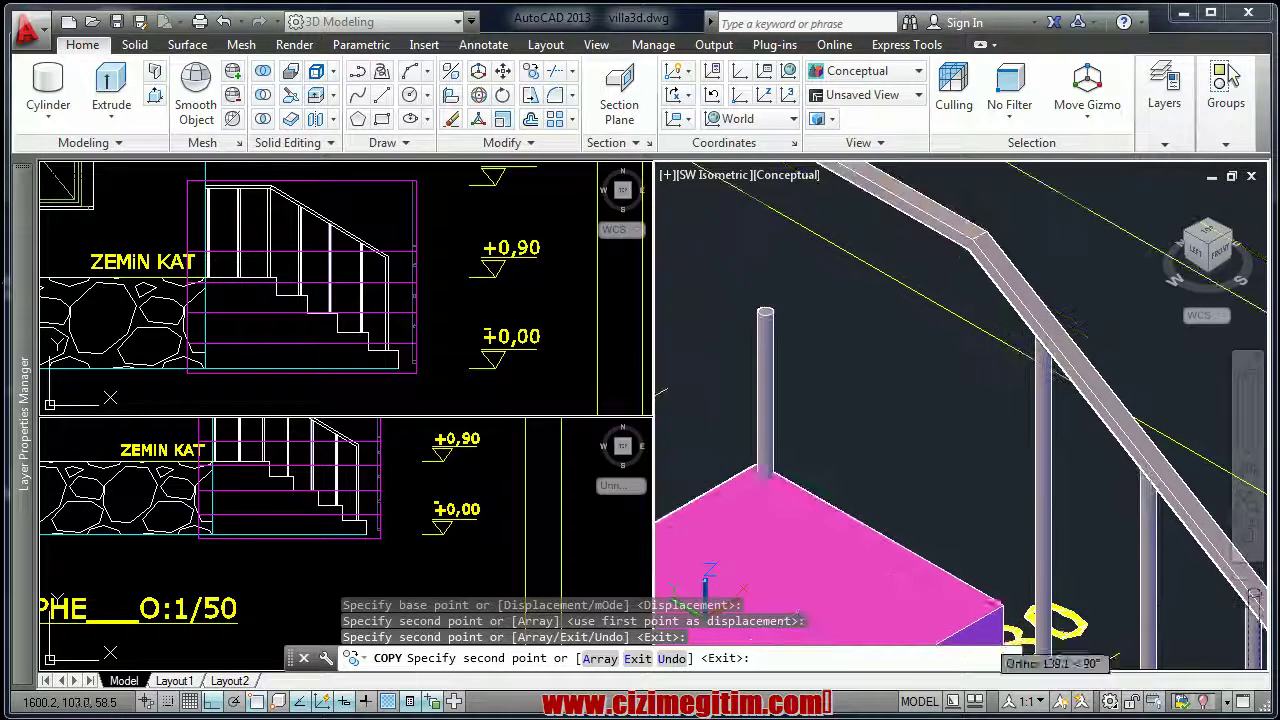
click(1000, 620)
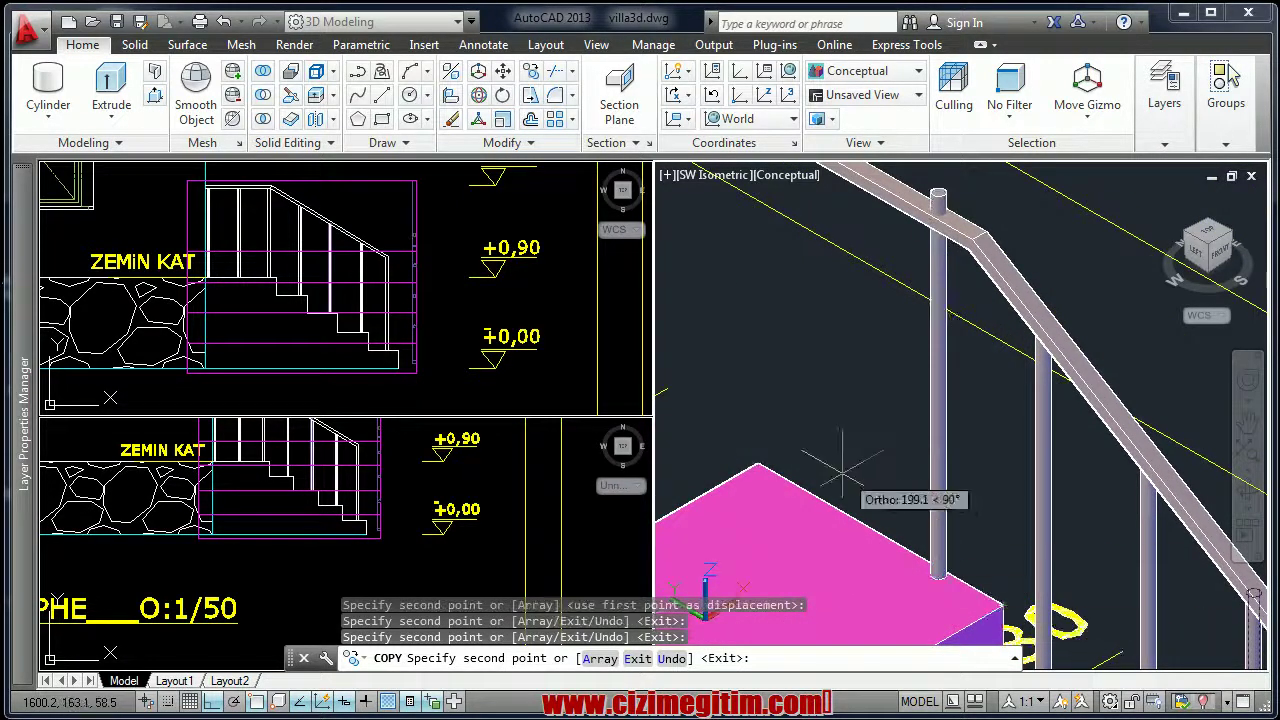
middle_drag(842, 470, 858, 545)
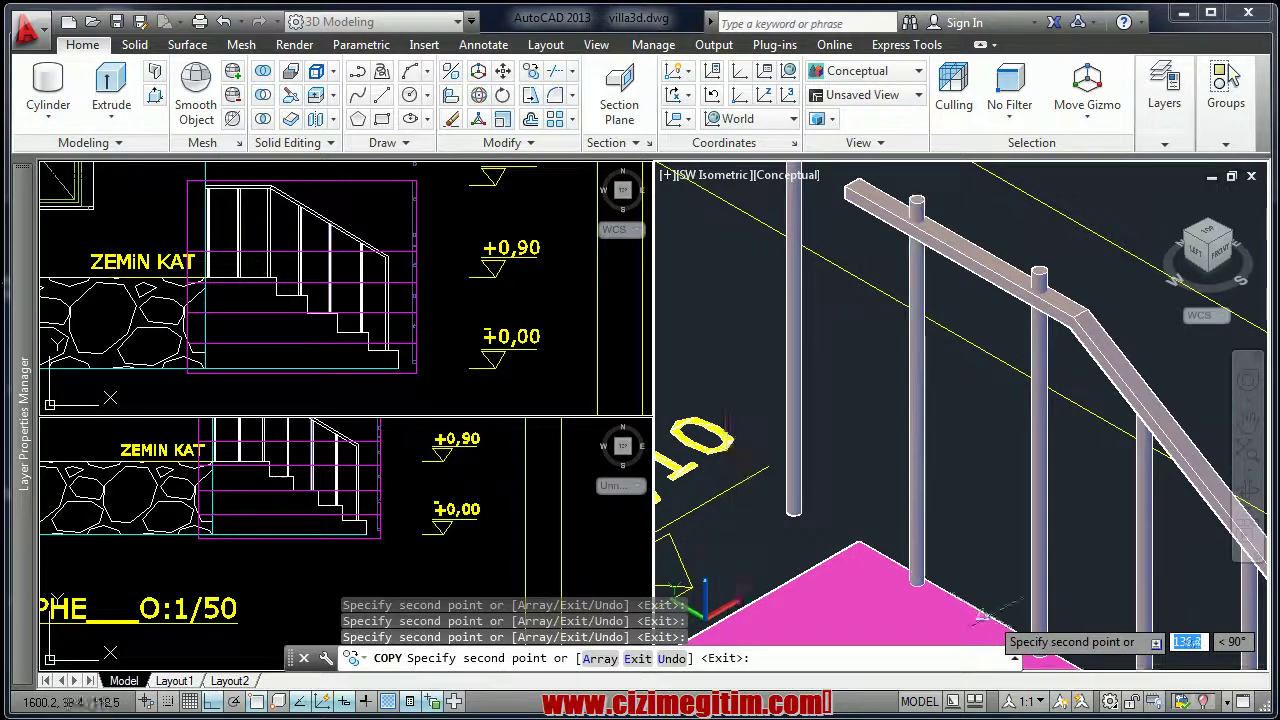
right_click(1015, 636)
click(1038, 325)
Delete the stray extra post copy
middle_drag(830, 375, 838, 467)
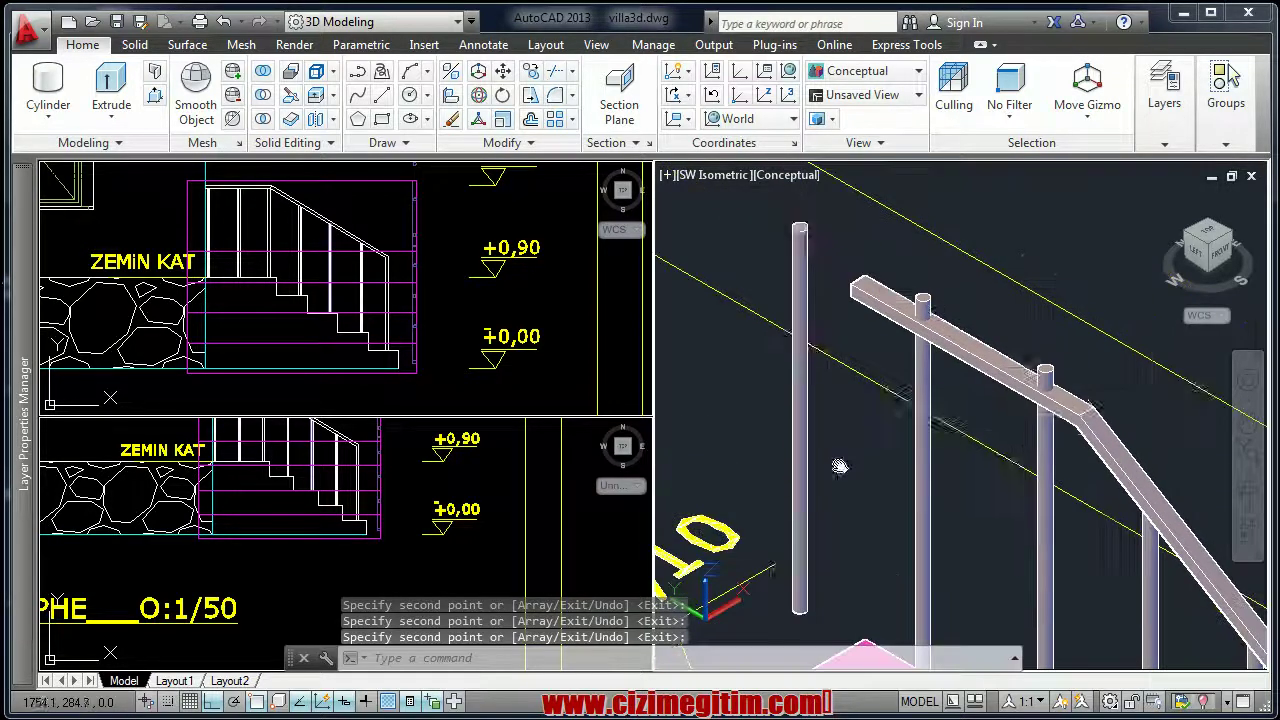
key(Delete)
scroll(860, 440, down, 2)
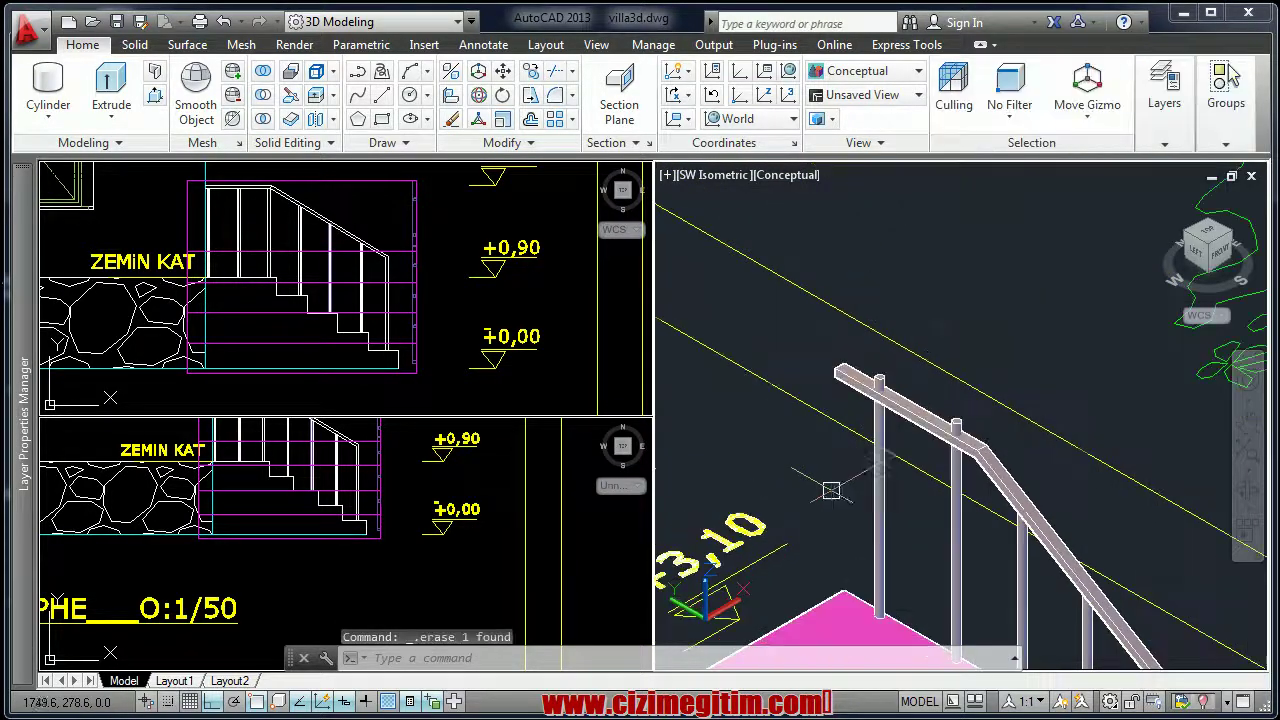
scroll(884, 420, up, 1)
scroll(857, 390, up, 1)
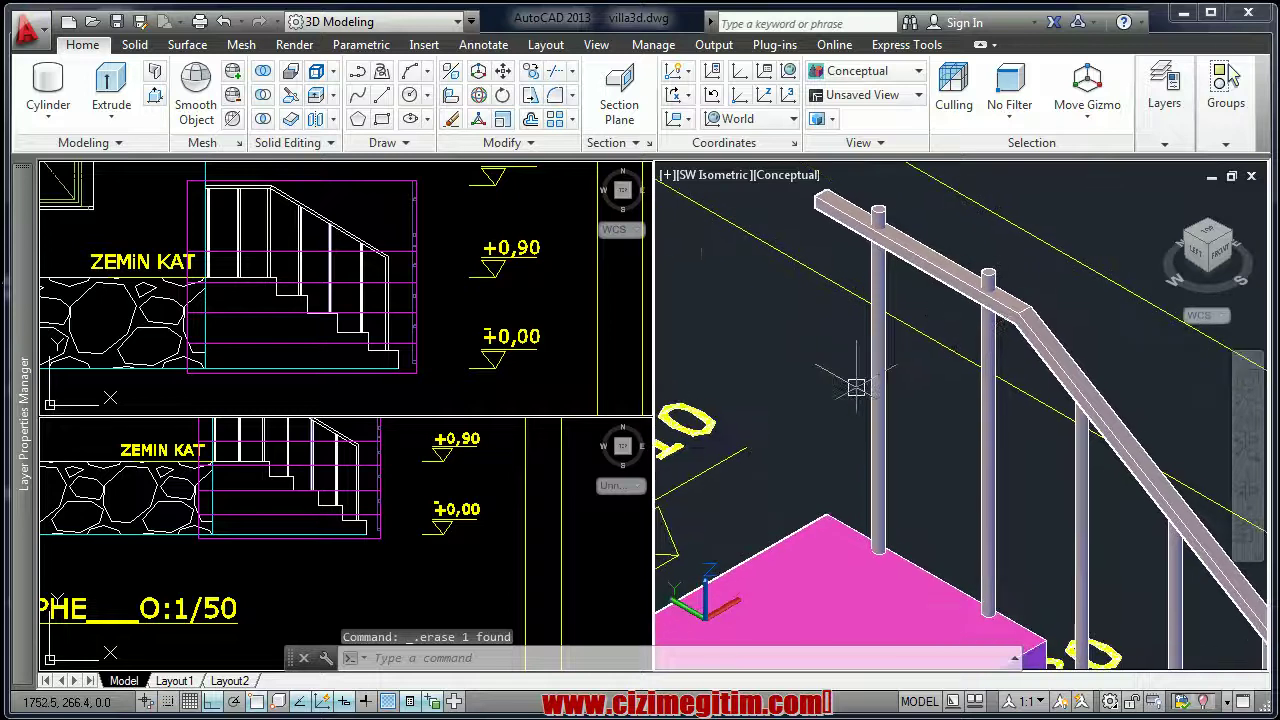
Slice a post and the handrail along a two-point plane, keeping both sides
click(292, 97)
click(968, 434)
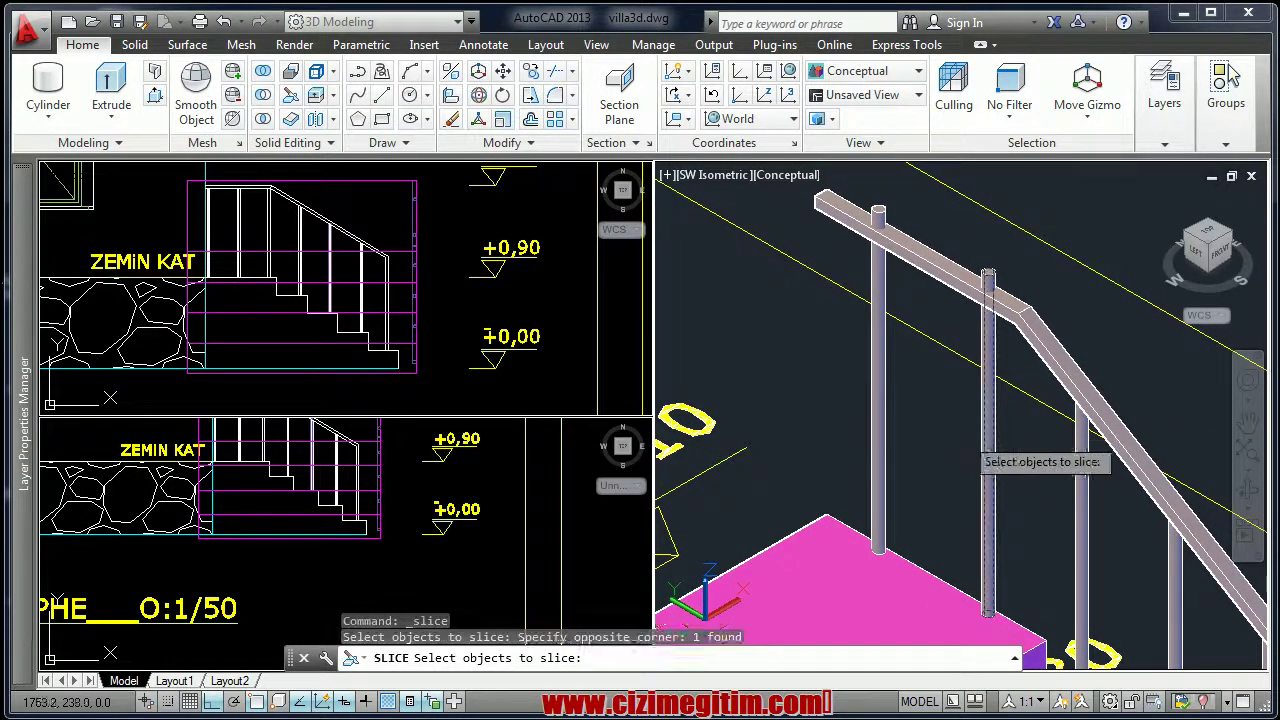
click(725, 335)
key(Return)
scroll(1000, 340, up, 2)
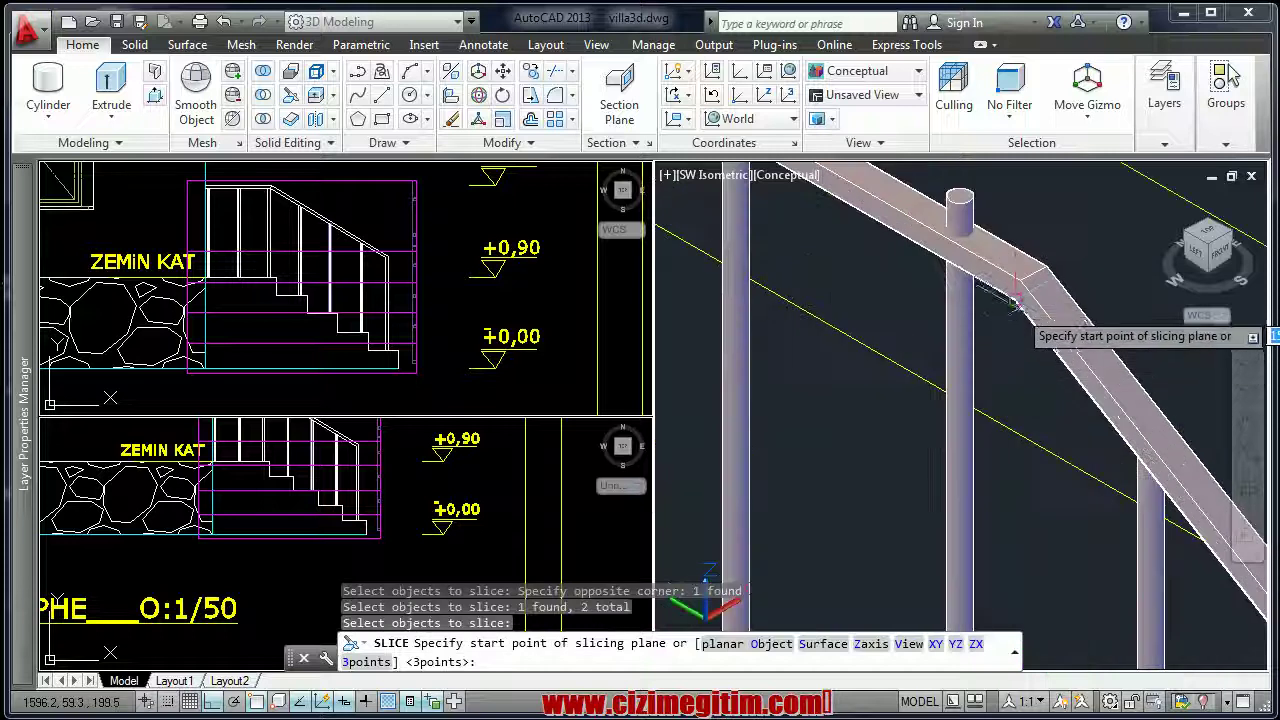
click(1015, 300)
middle_drag(913, 318, 1028, 518)
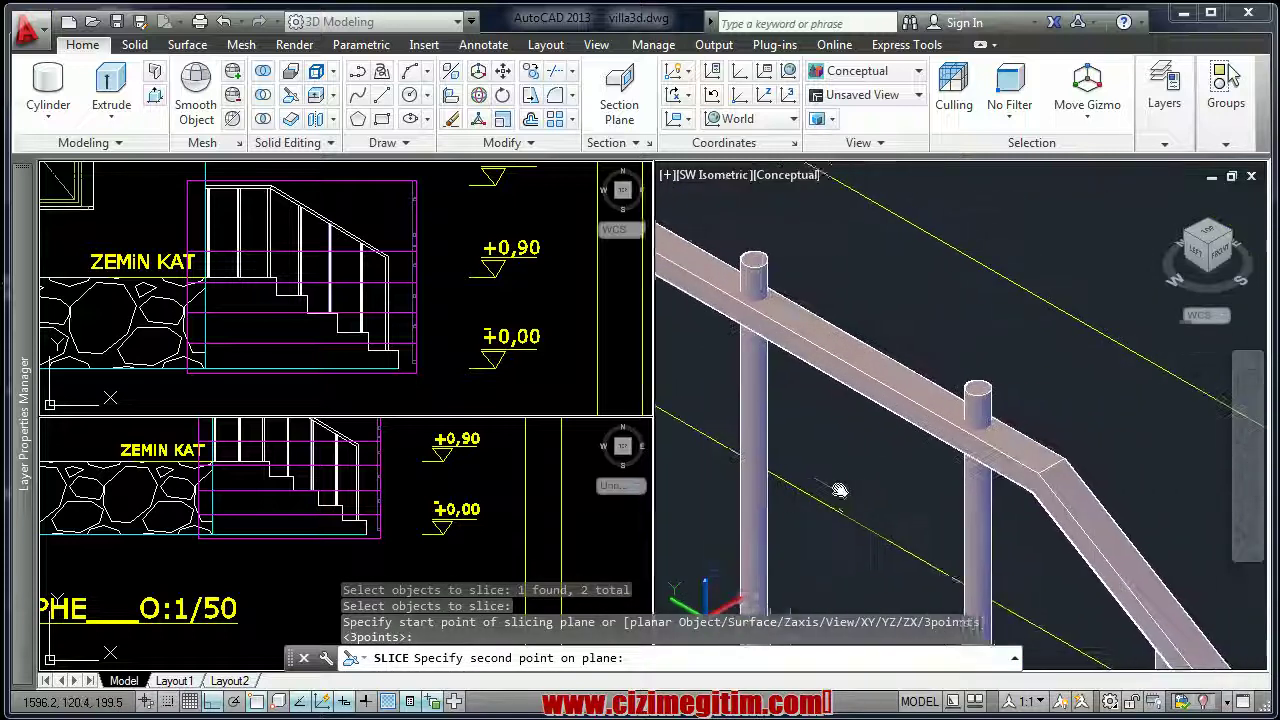
middle_drag(917, 509, 1030, 490)
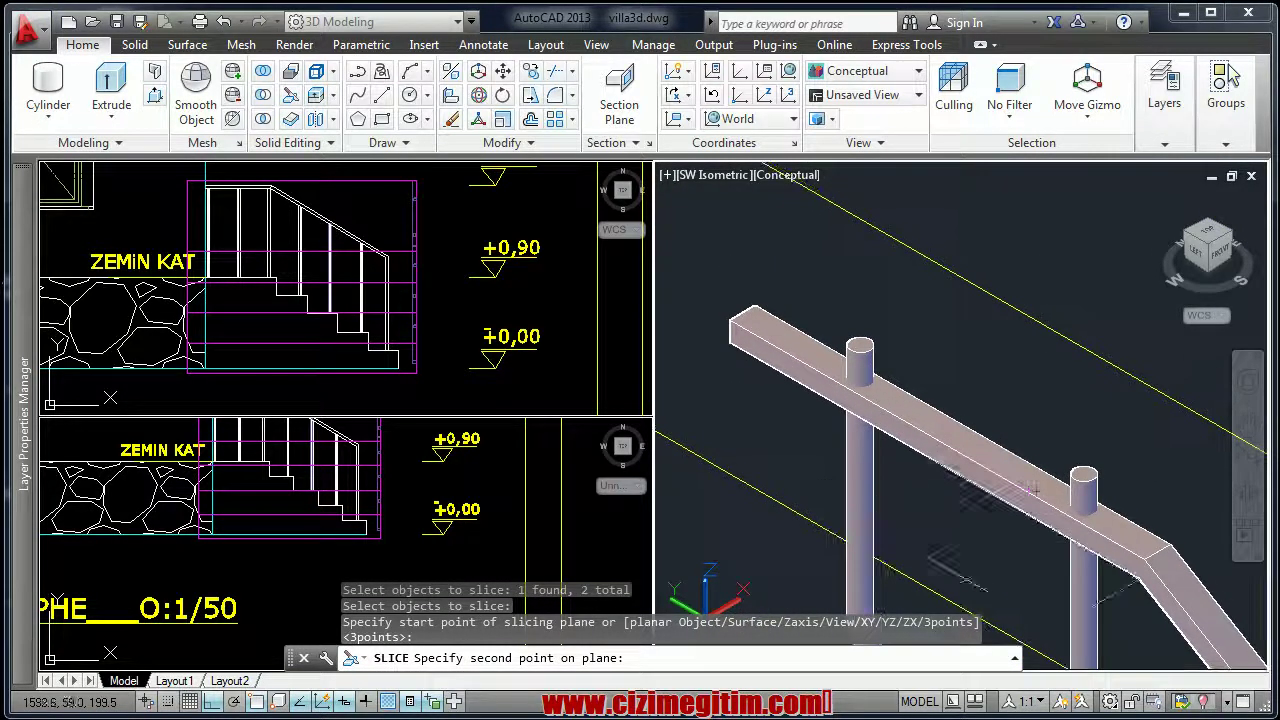
click(730, 343)
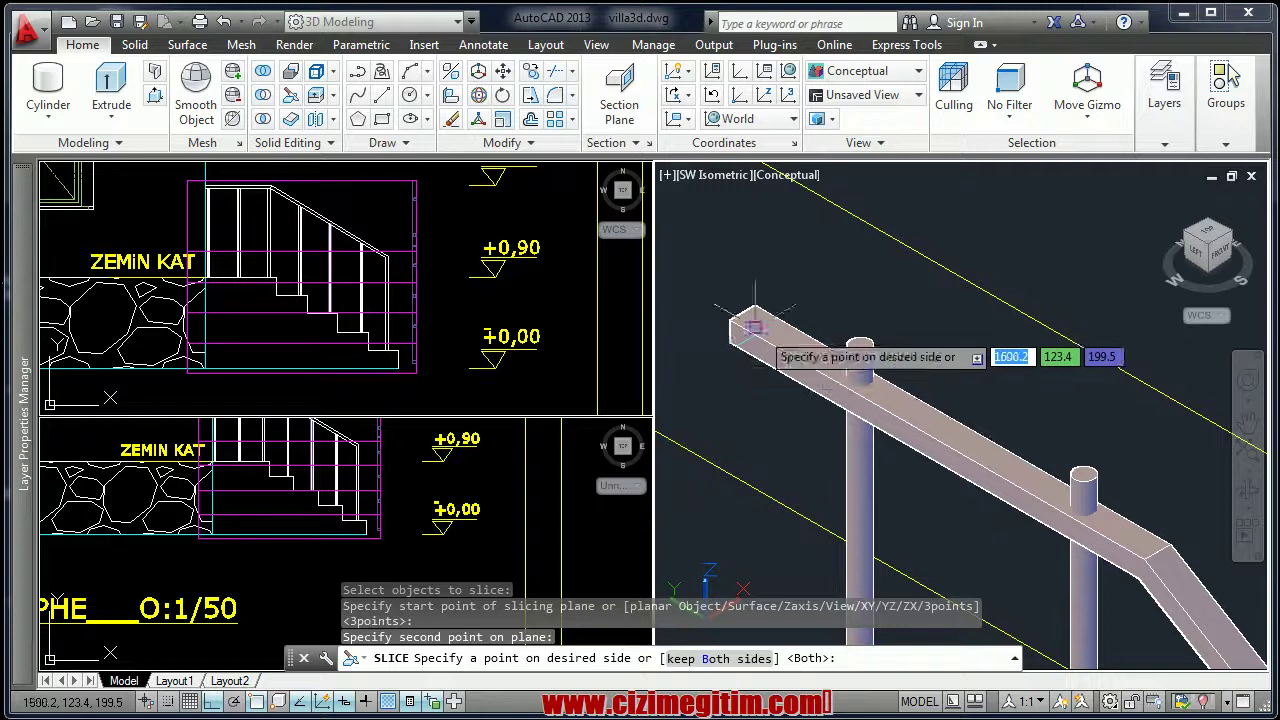
key(Return)
Select the sliced post to check the result, then activate the lower-left viewport
click(1085, 470)
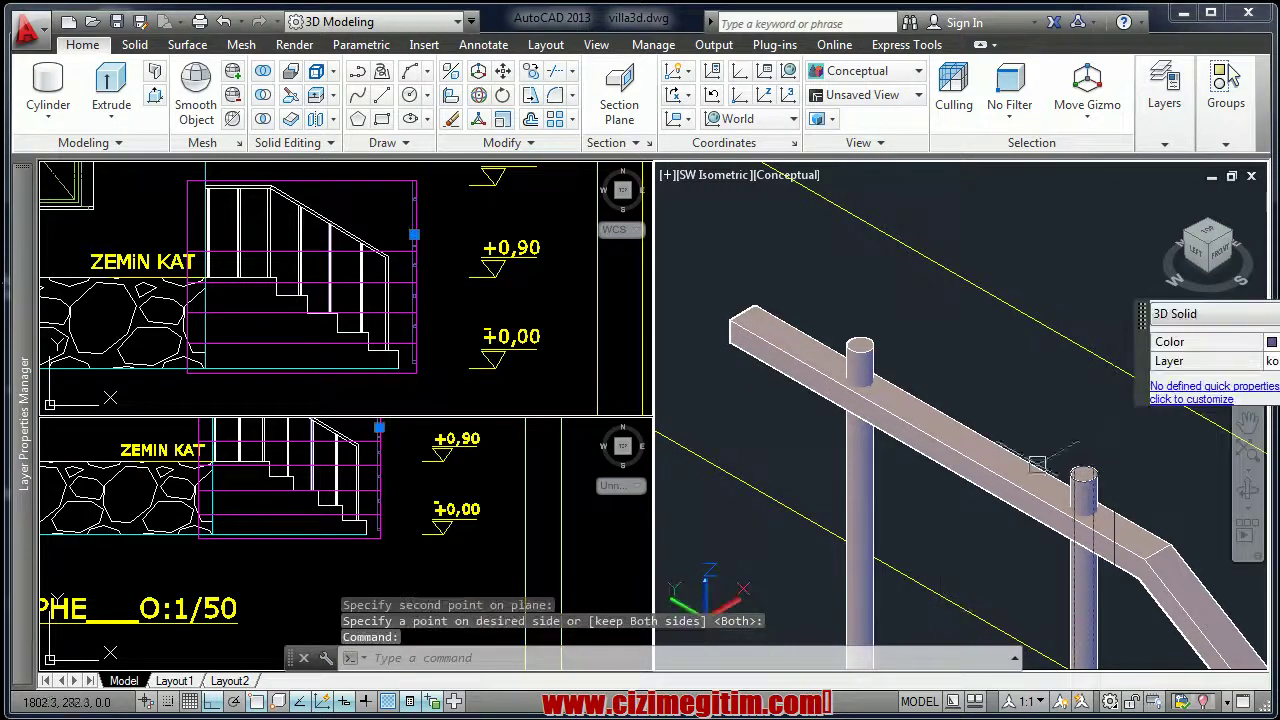
scroll(1085, 470, down, 3)
scroll(1005, 400, up, 3)
key(Escape)
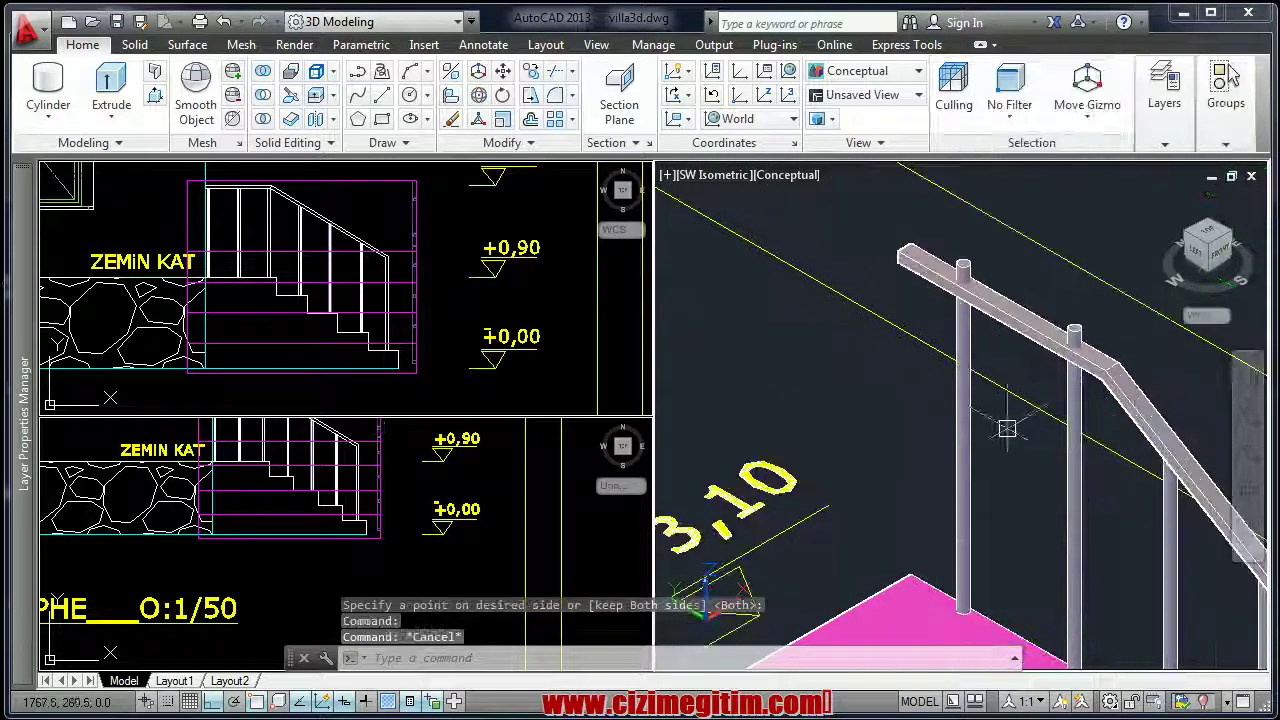
click(1063, 454)
key(Escape)
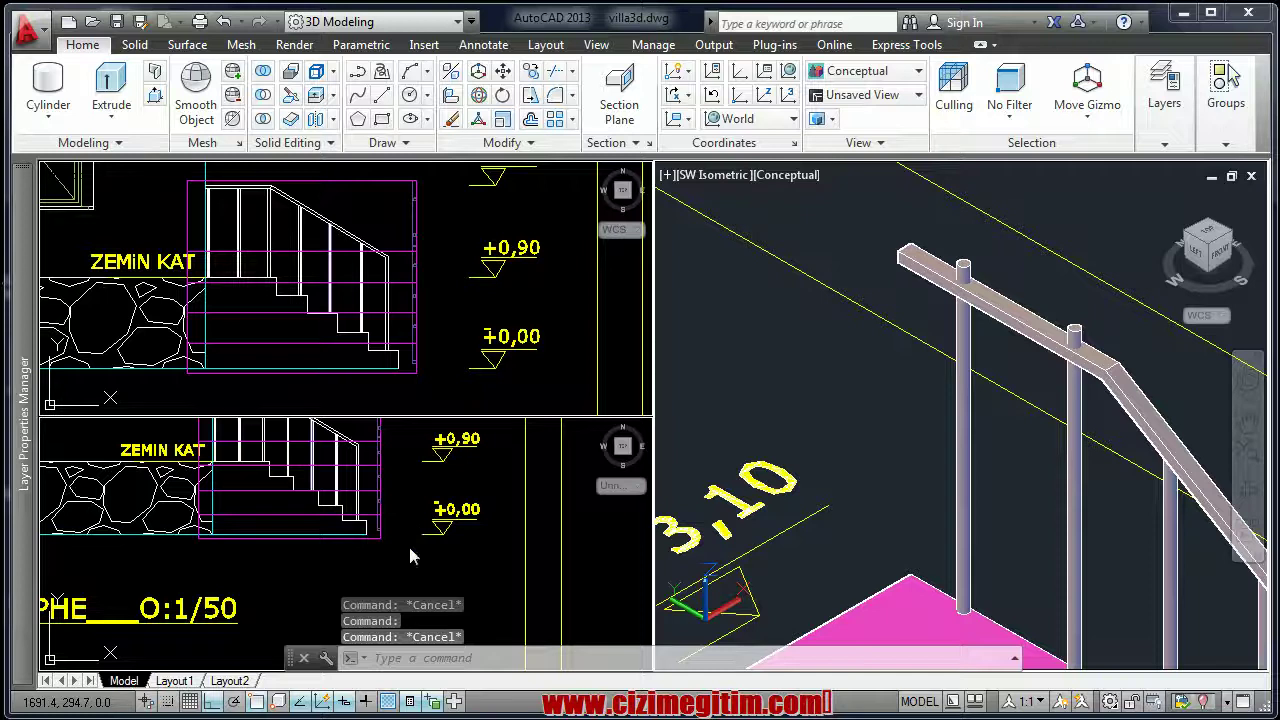
click(410, 555)
scroll(405, 500, down, 3)
scroll(400, 468, down, 2)
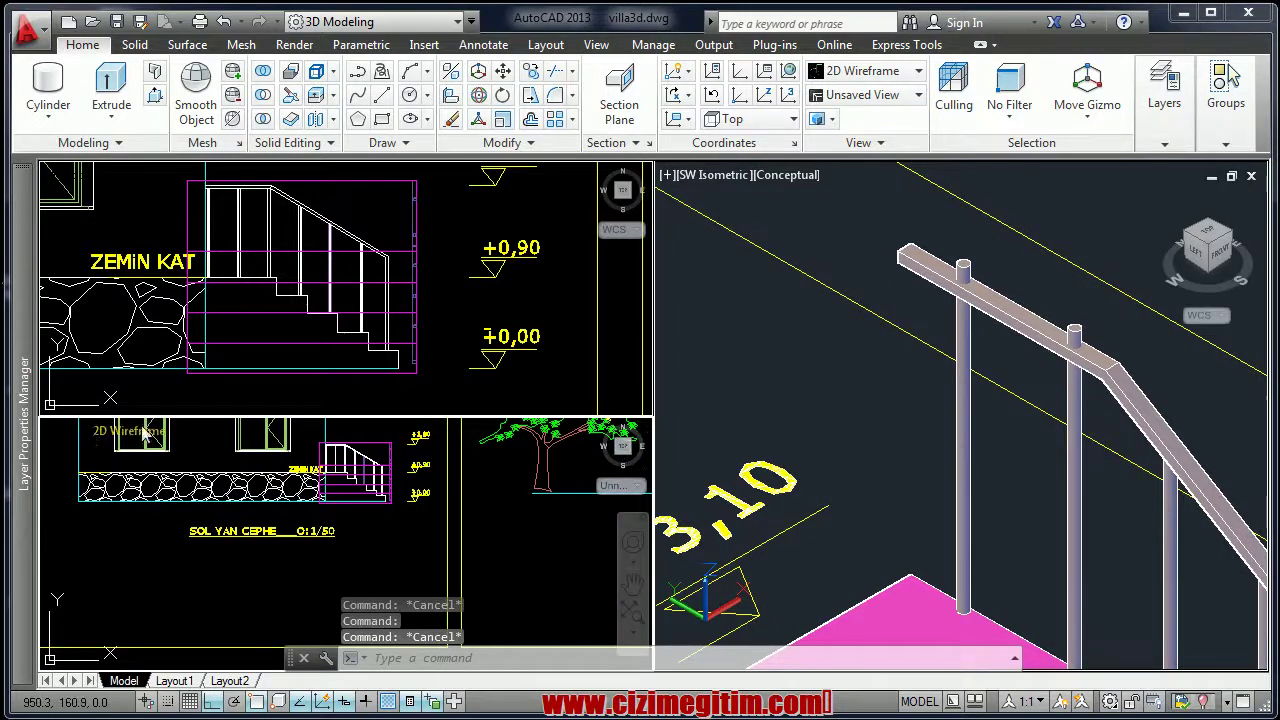
Set the upper-left viewport to Left view and zoom in on the railing
click(80, 180)
click(76, 177)
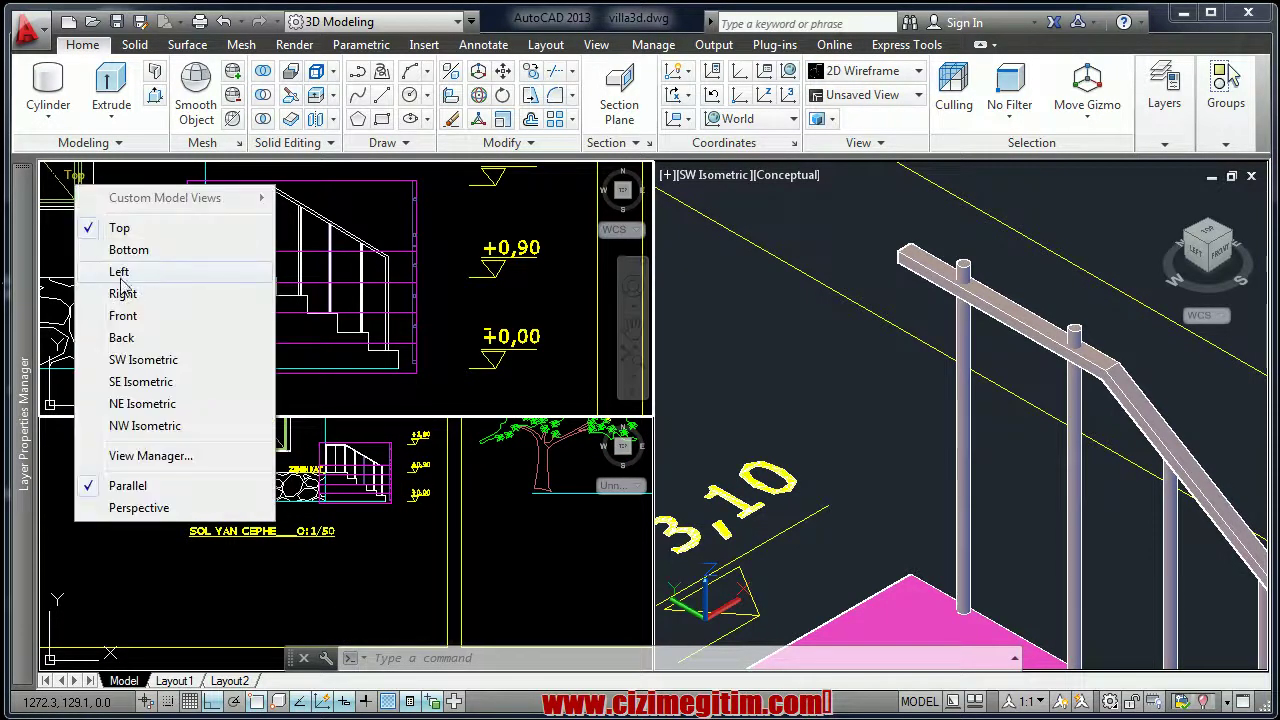
click(120, 279)
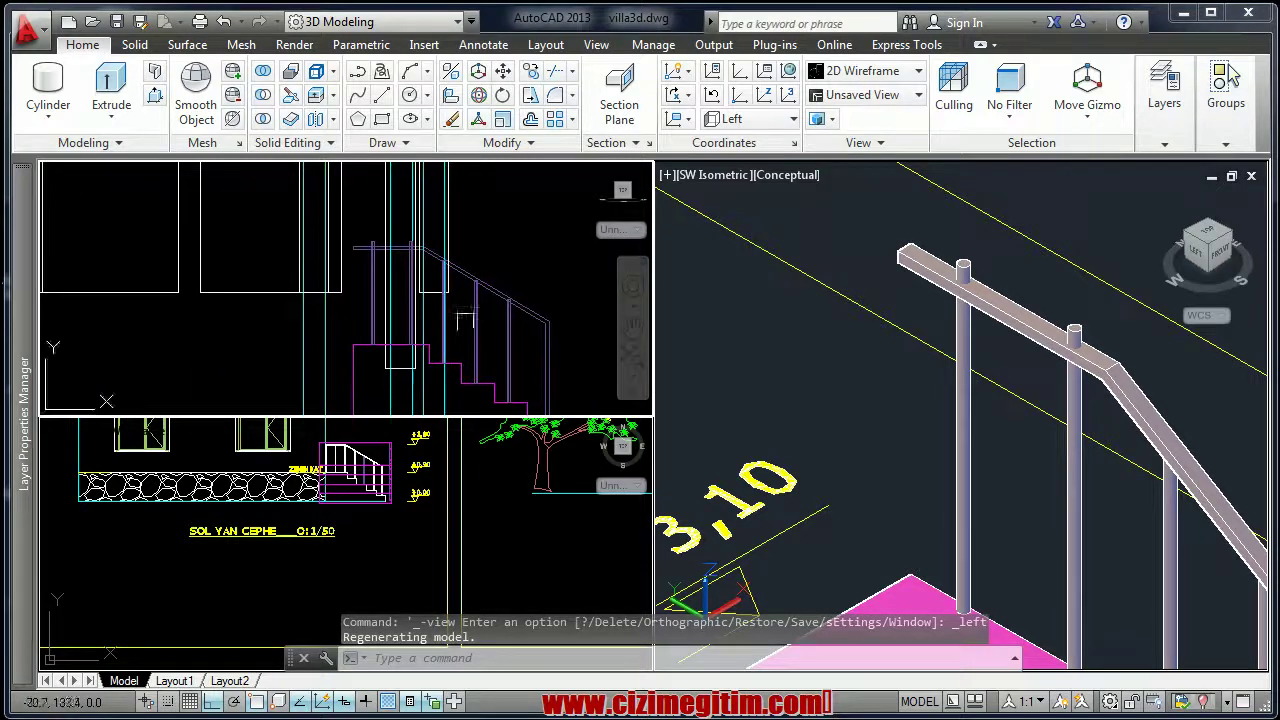
scroll(465, 320, up, 3)
scroll(434, 349, up, 2)
scroll(306, 277, up, 2)
scroll(412, 295, up, 2)
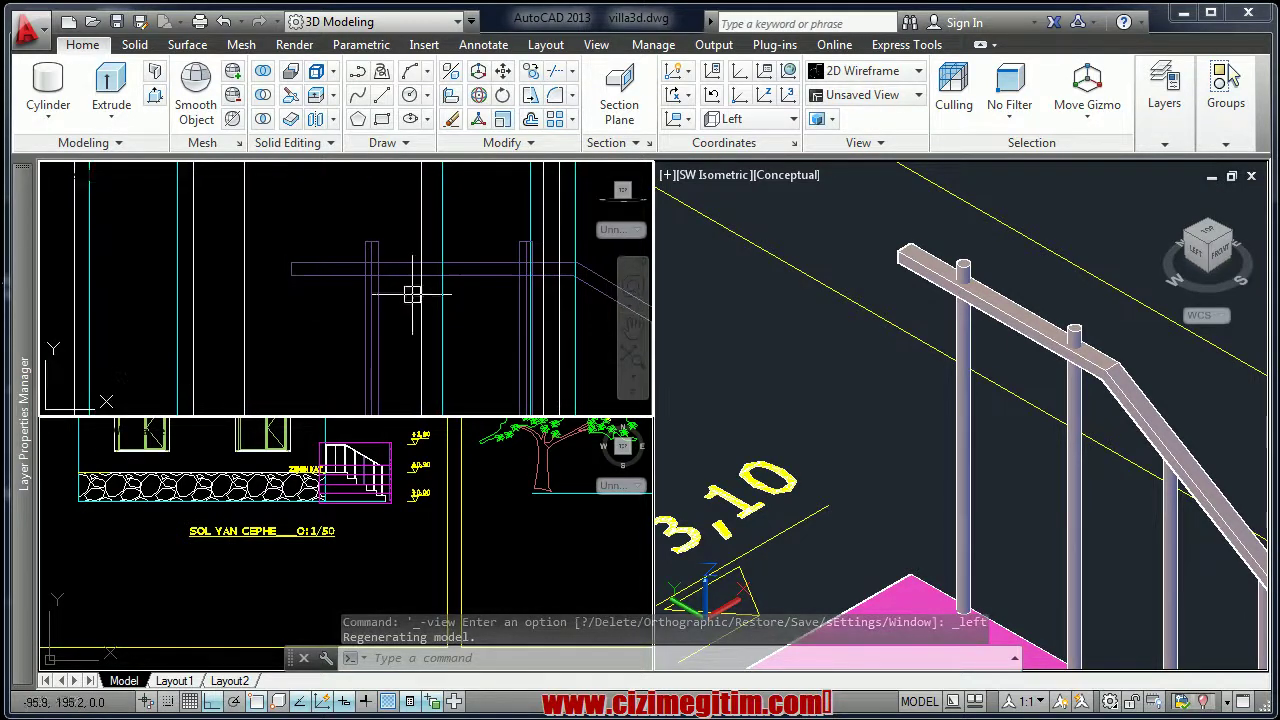
Slice the two posts along the handrail line, keeping both halves
click(289, 95)
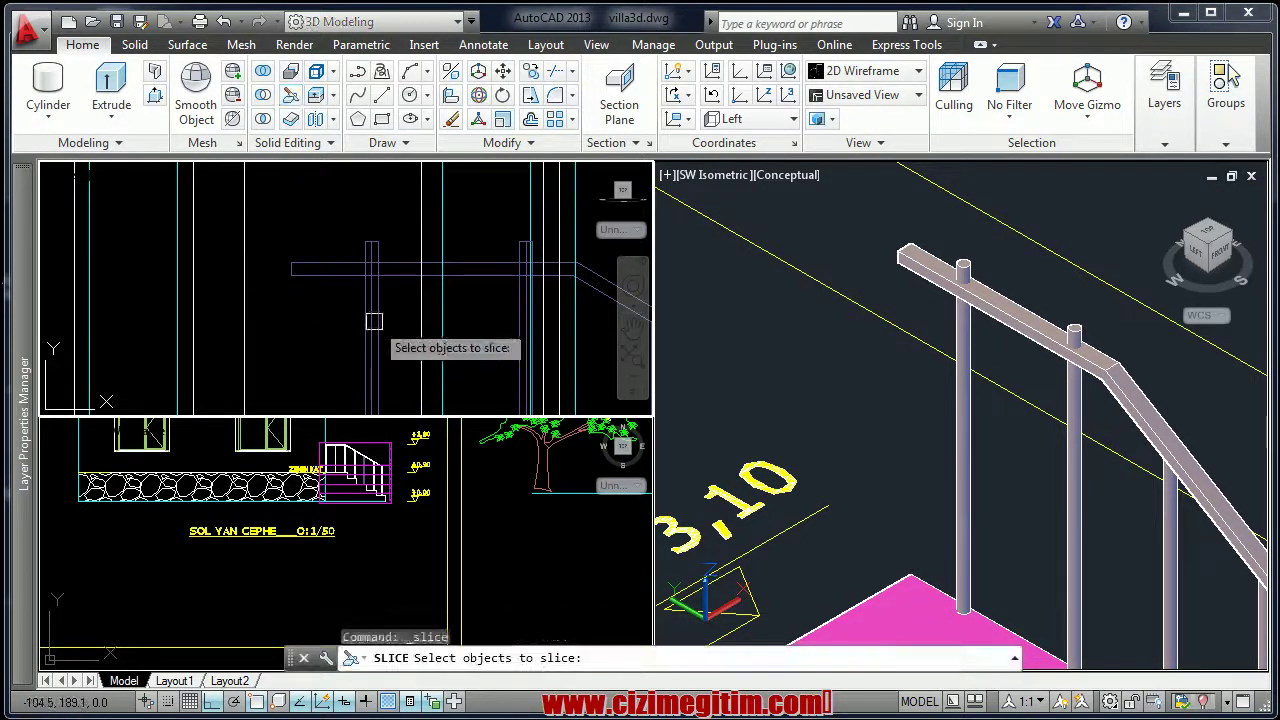
key(Return)
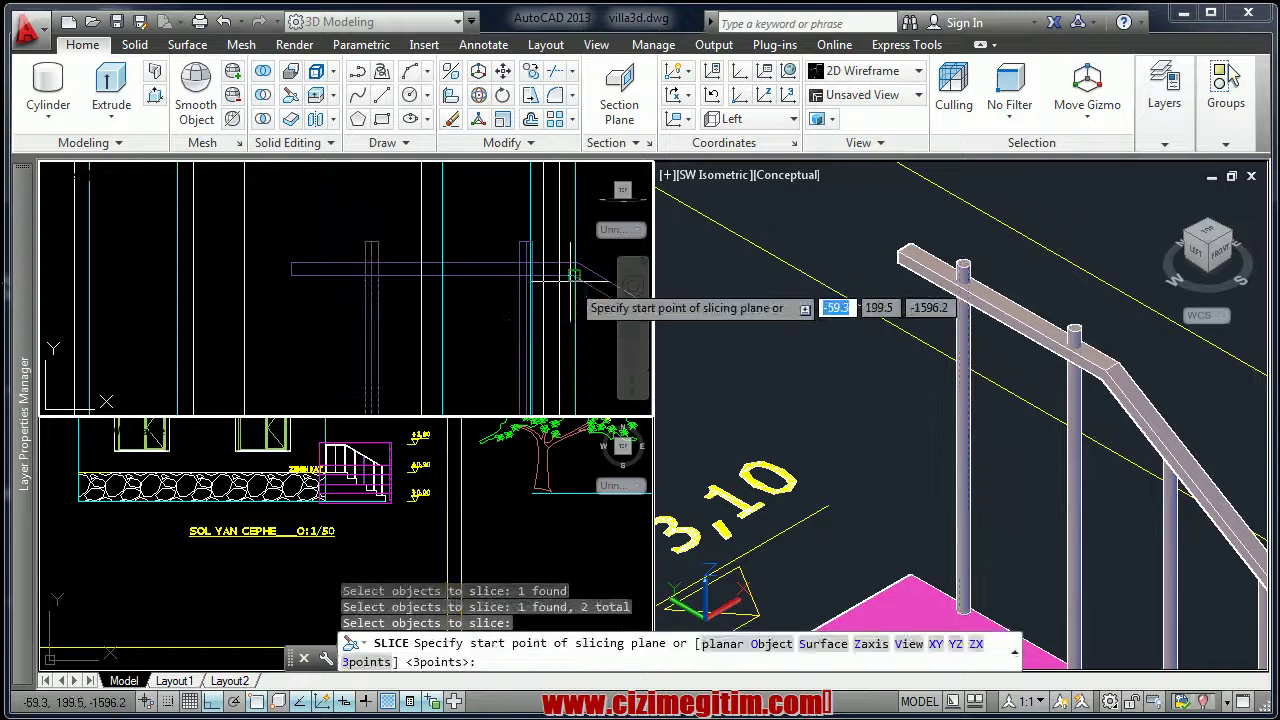
click(572, 268)
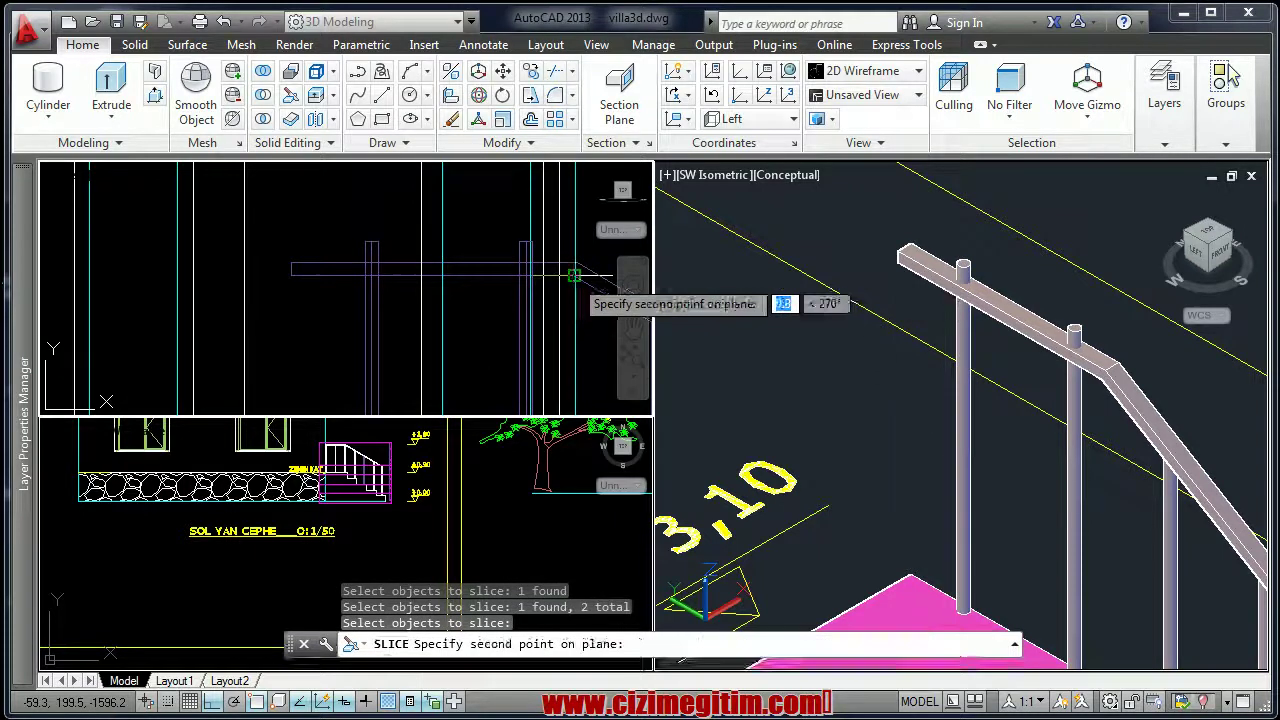
click(290, 275)
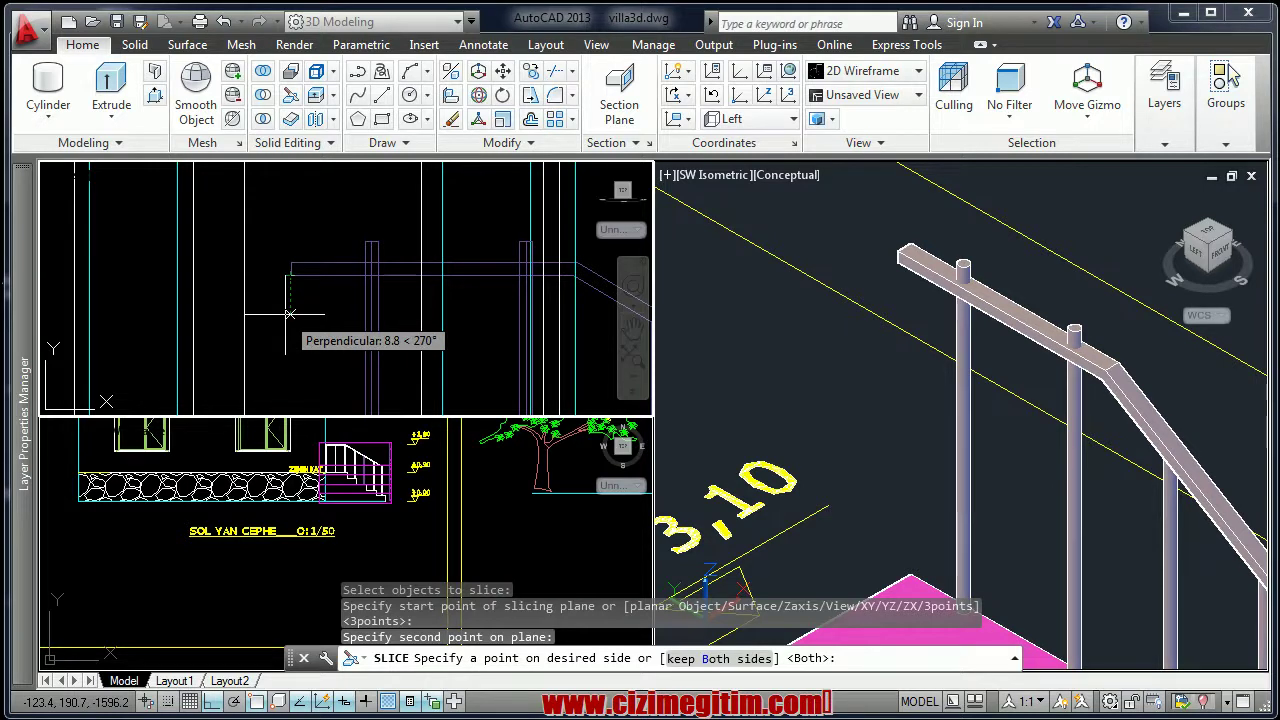
click(289, 315)
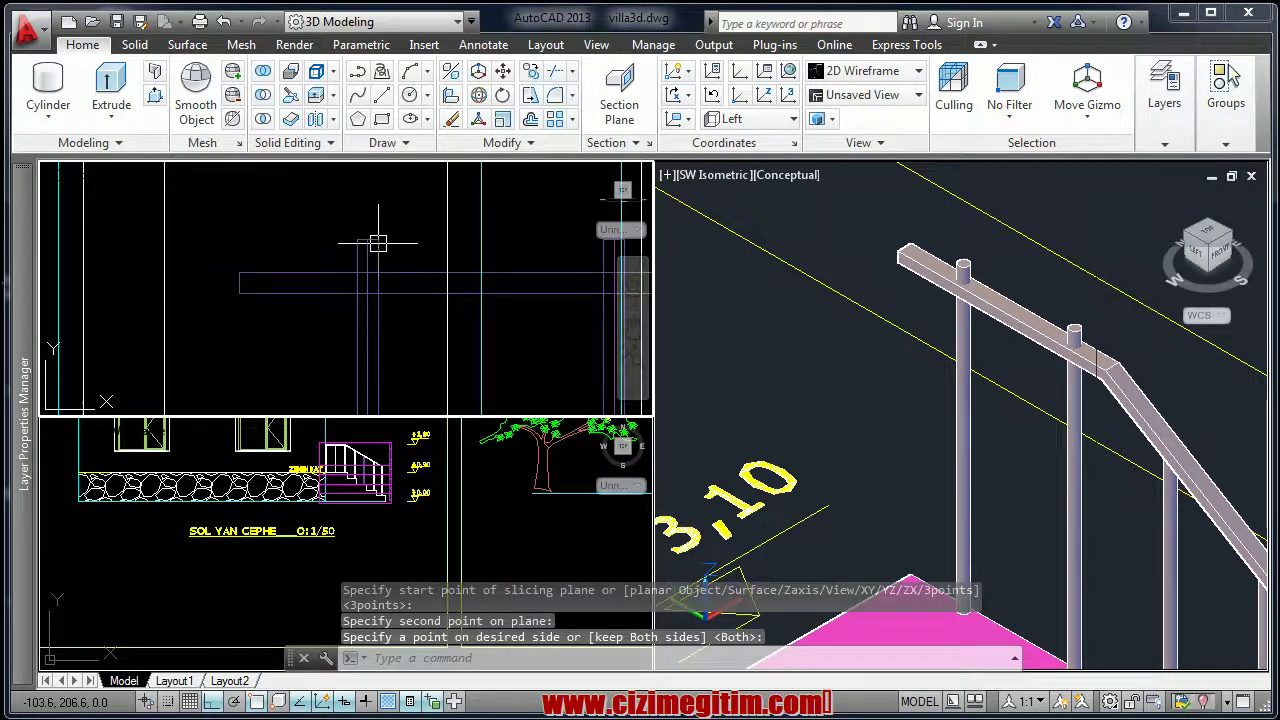
Delete the two post tops protruding above the handrail
click(363, 286)
scroll(300, 272, up, 4)
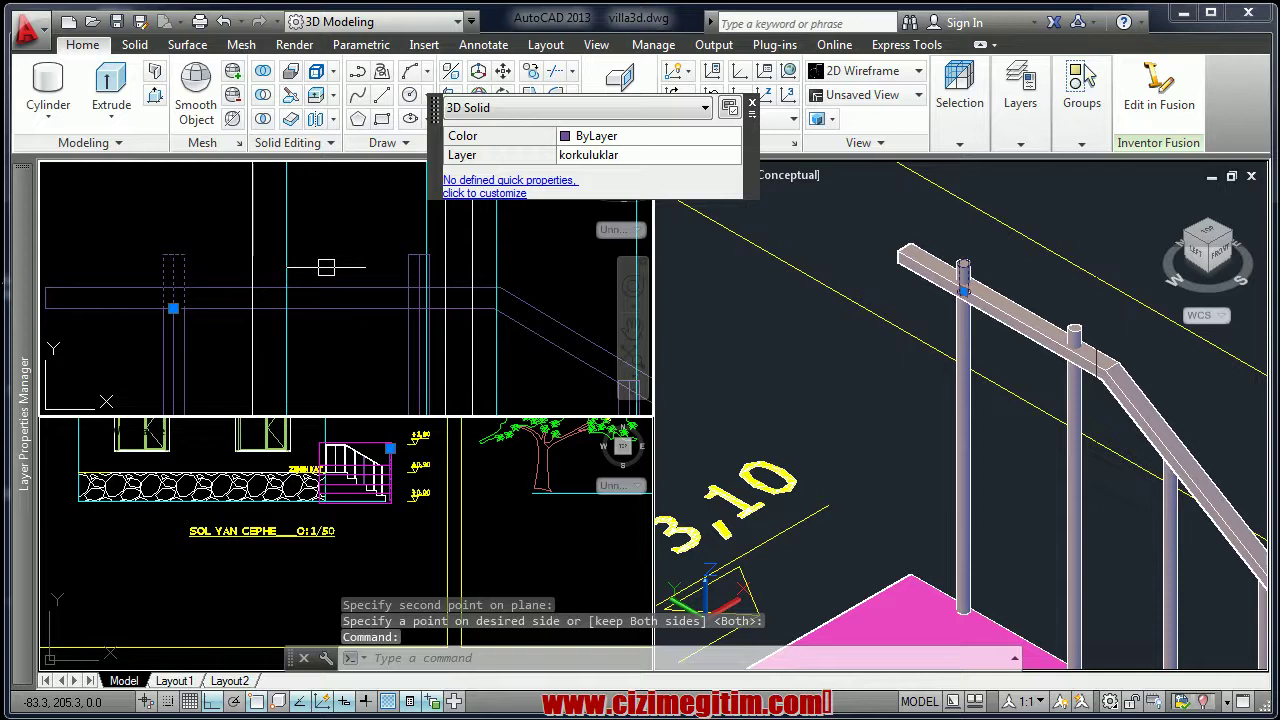
click(415, 263)
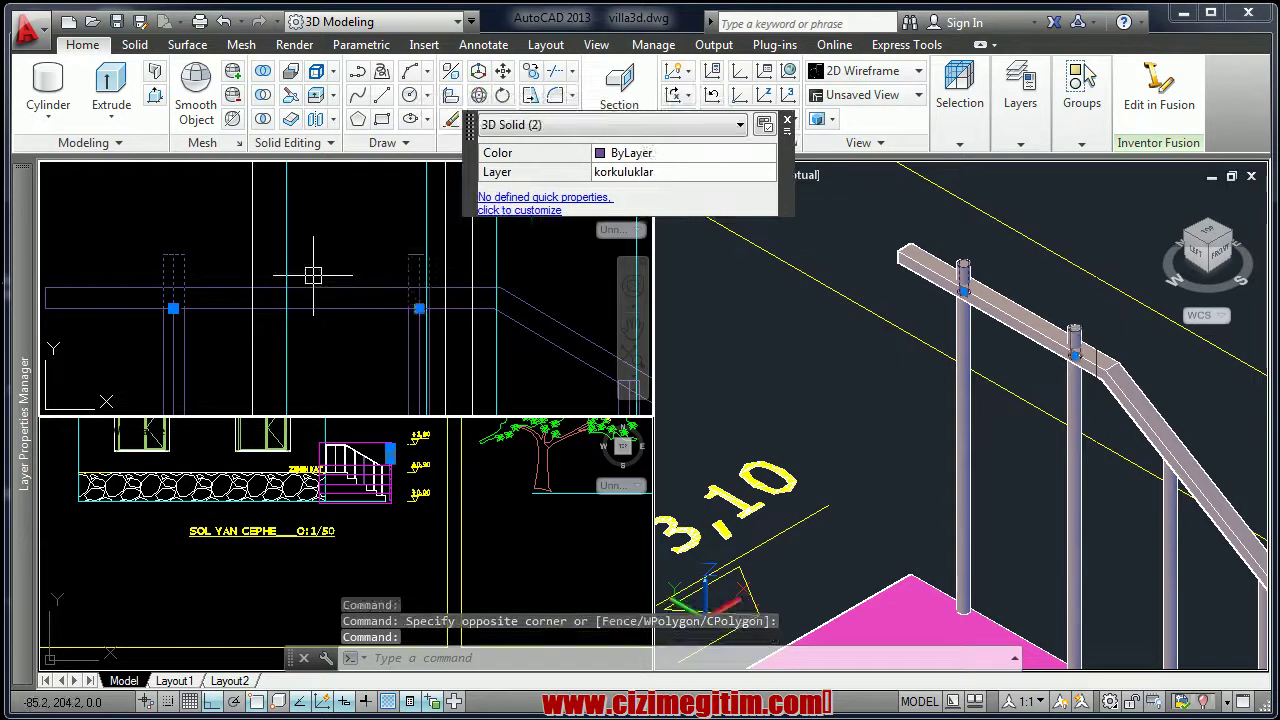
key(Delete)
click(897, 300)
scroll(897, 300, down, 2)
scroll(897, 300, down, 2)
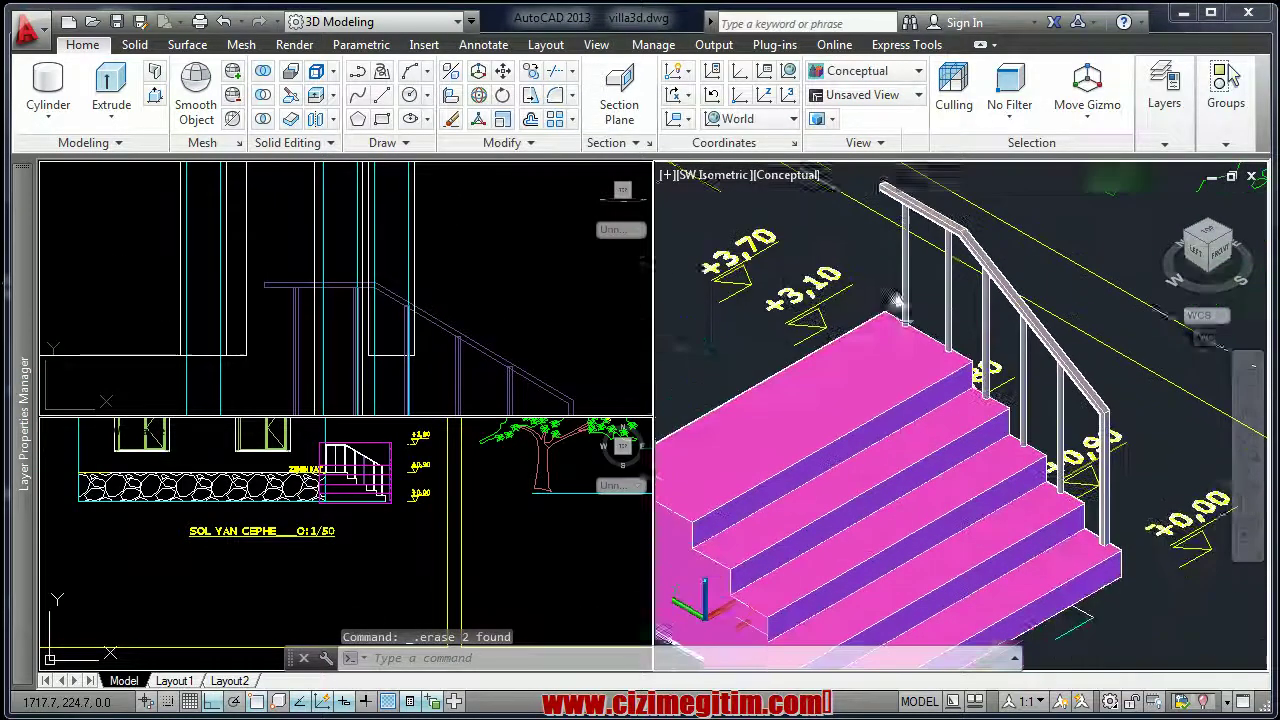
scroll(897, 300, down, 2)
scroll(897, 300, down, 1)
scroll(897, 305, up, 1)
scroll(897, 310, up, 2)
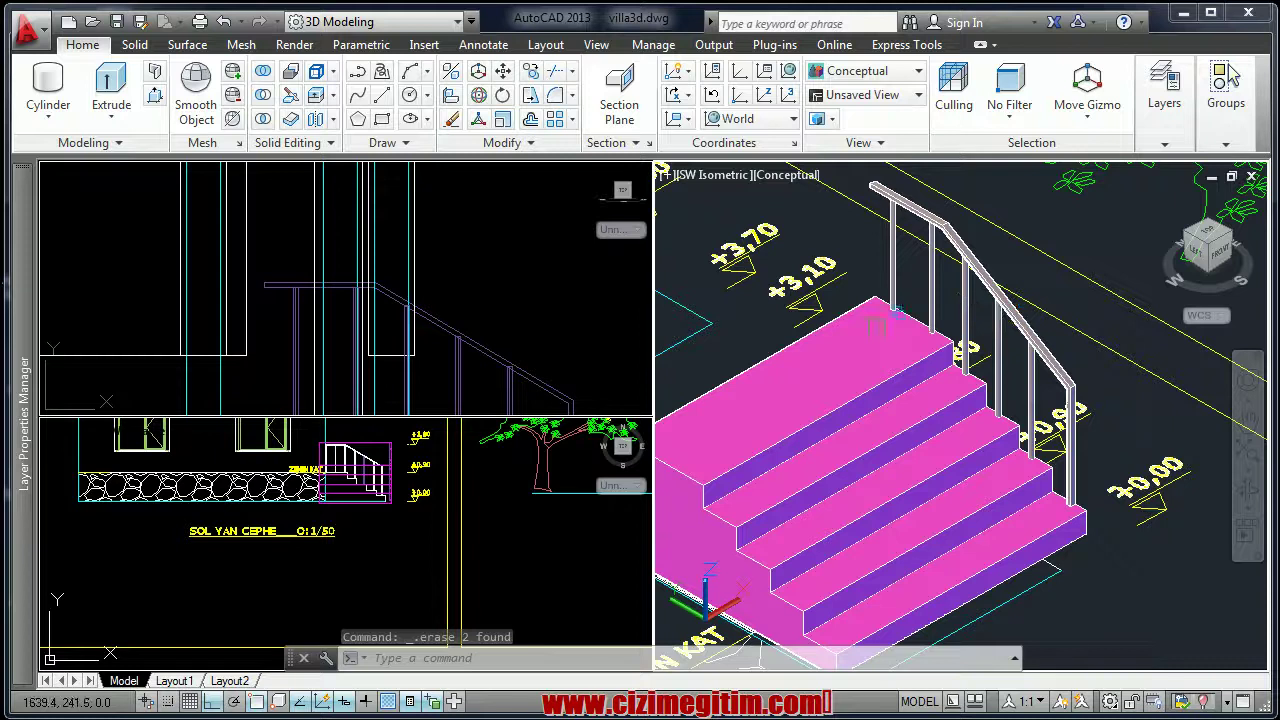
click(478, 306)
scroll(478, 306, down, 2)
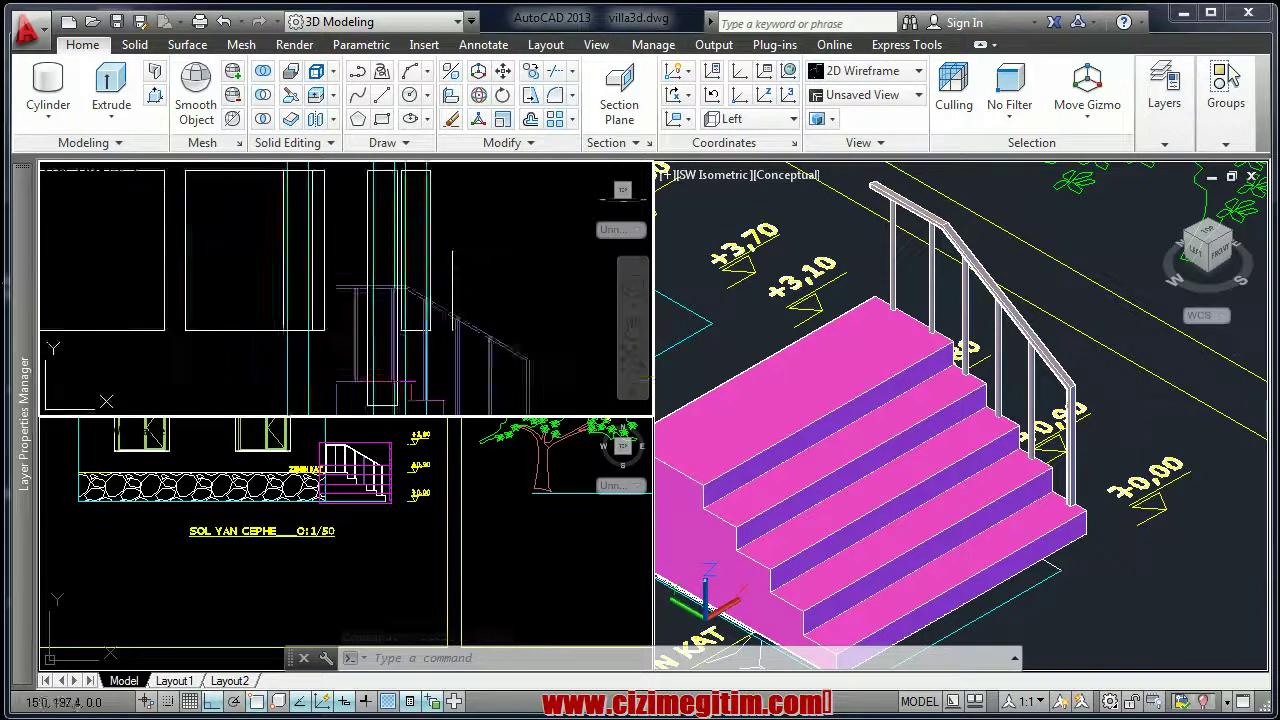
scroll(478, 306, down, 2)
click(365, 487)
scroll(365, 487, down, 2)
scroll(365, 487, down, 1)
scroll(365, 487, up, 3)
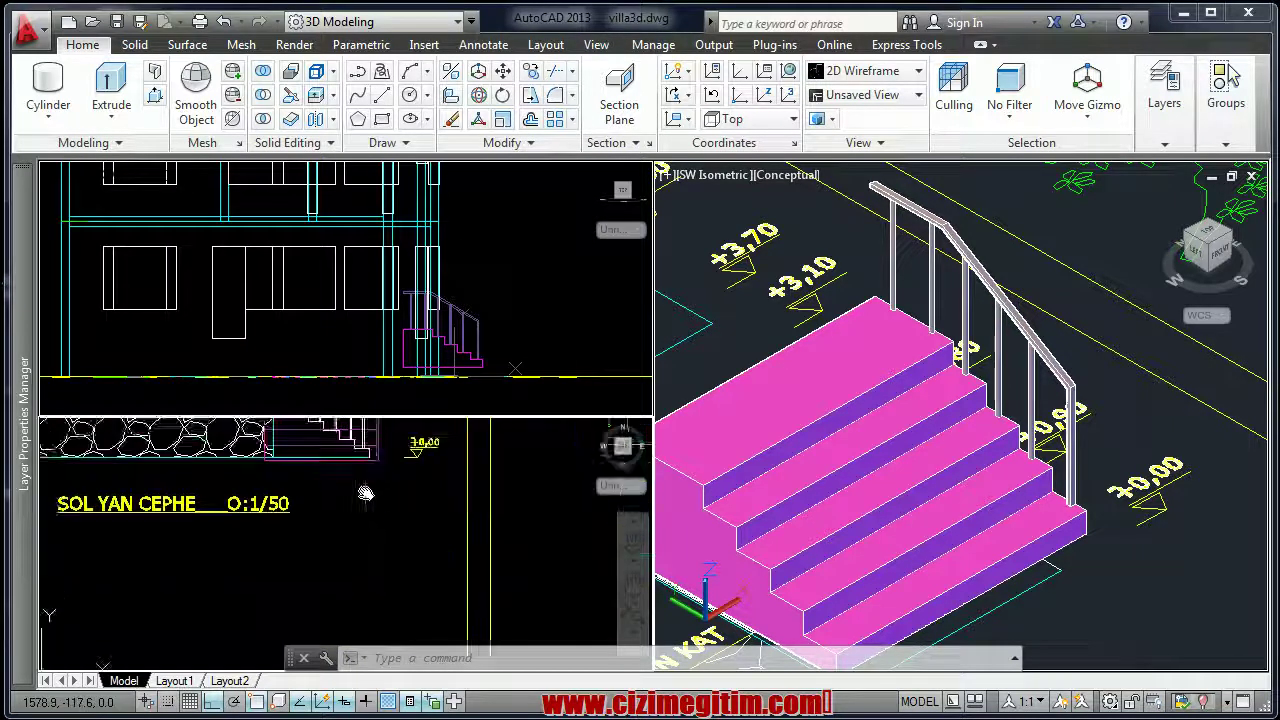
scroll(366, 491, up, 3)
click(1060, 405)
scroll(1072, 400, up, 3)
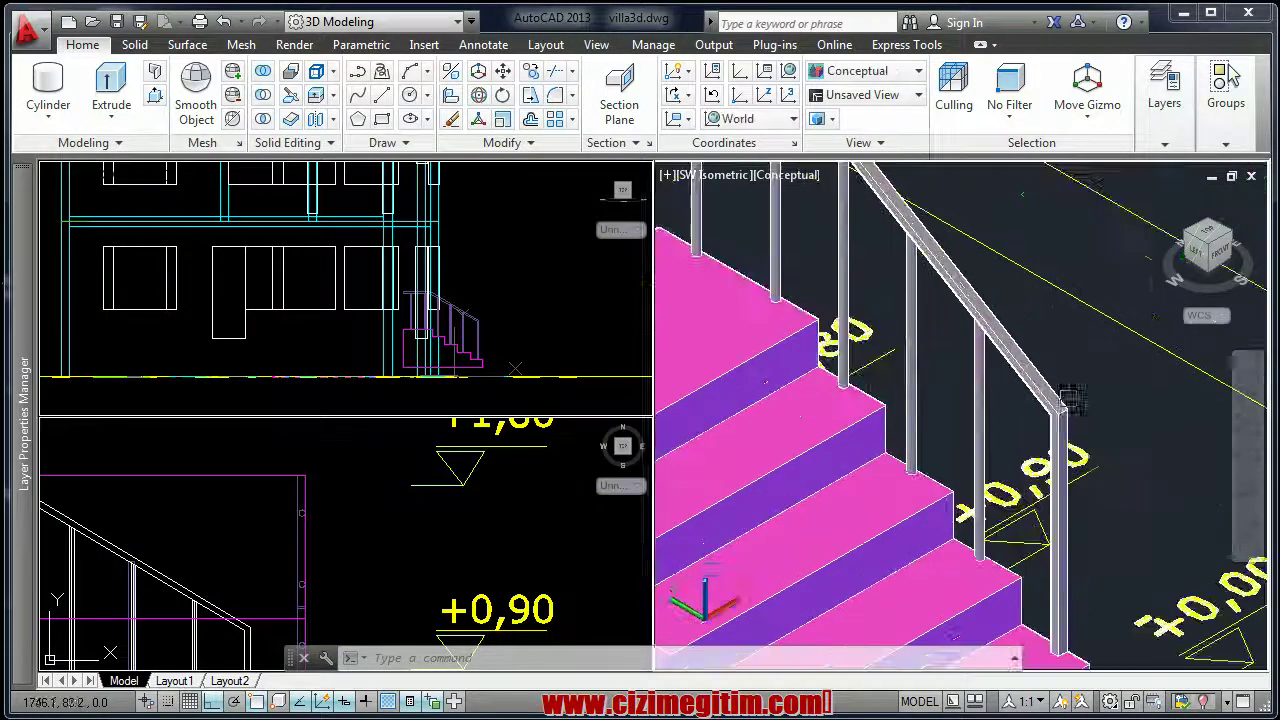
click(1062, 418)
click(980, 375)
Group the handrail and posts into one six-piece railing group
scroll(928, 375, down, 2)
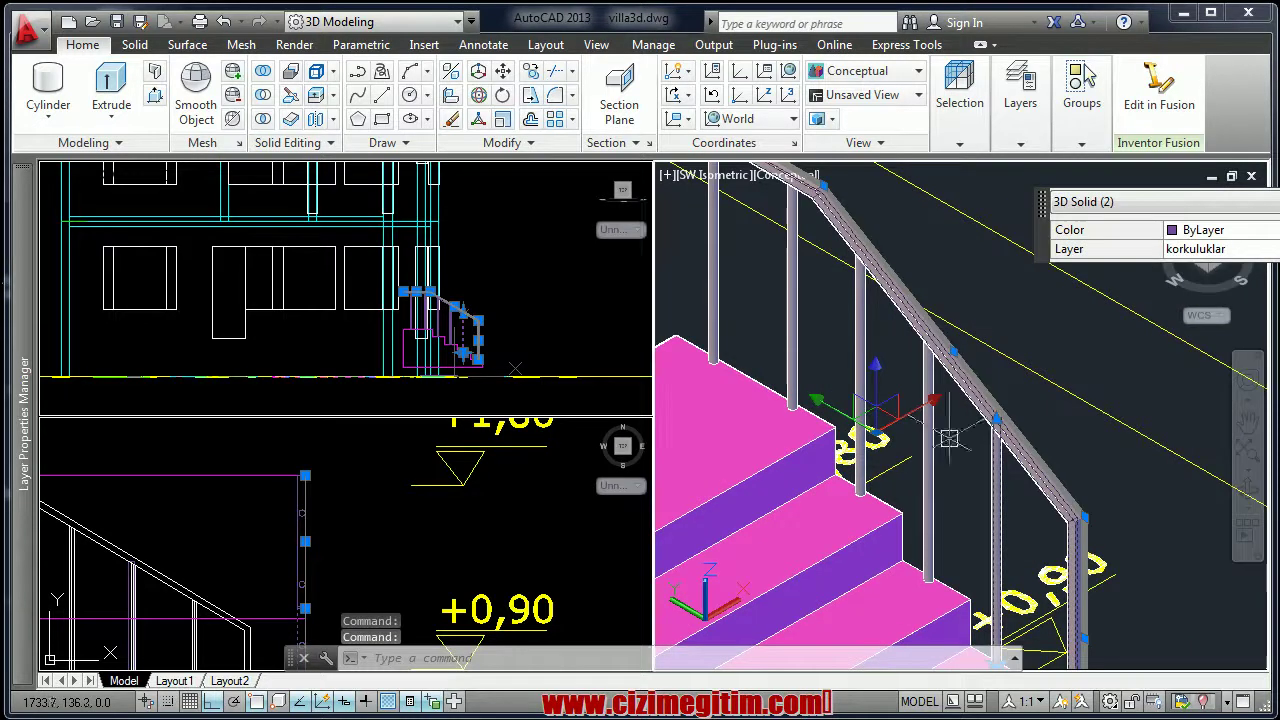
middle_drag(865, 318, 925, 398)
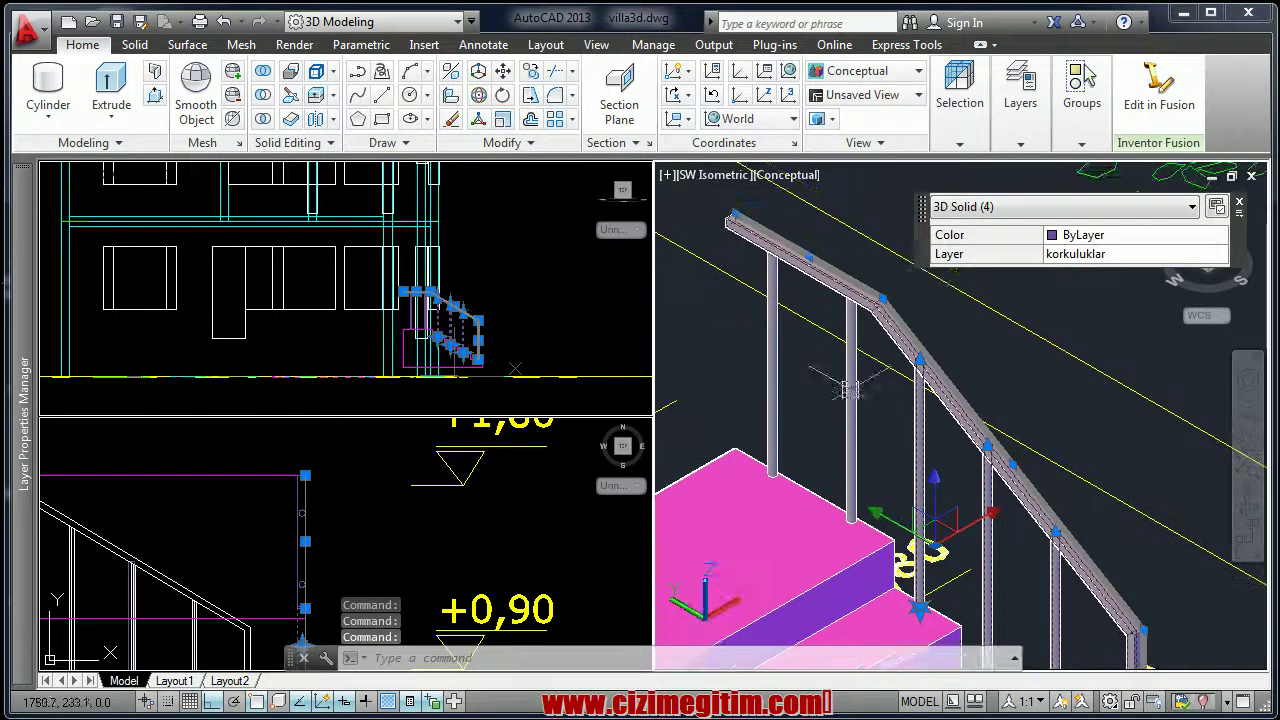
click(851, 385)
click(768, 348)
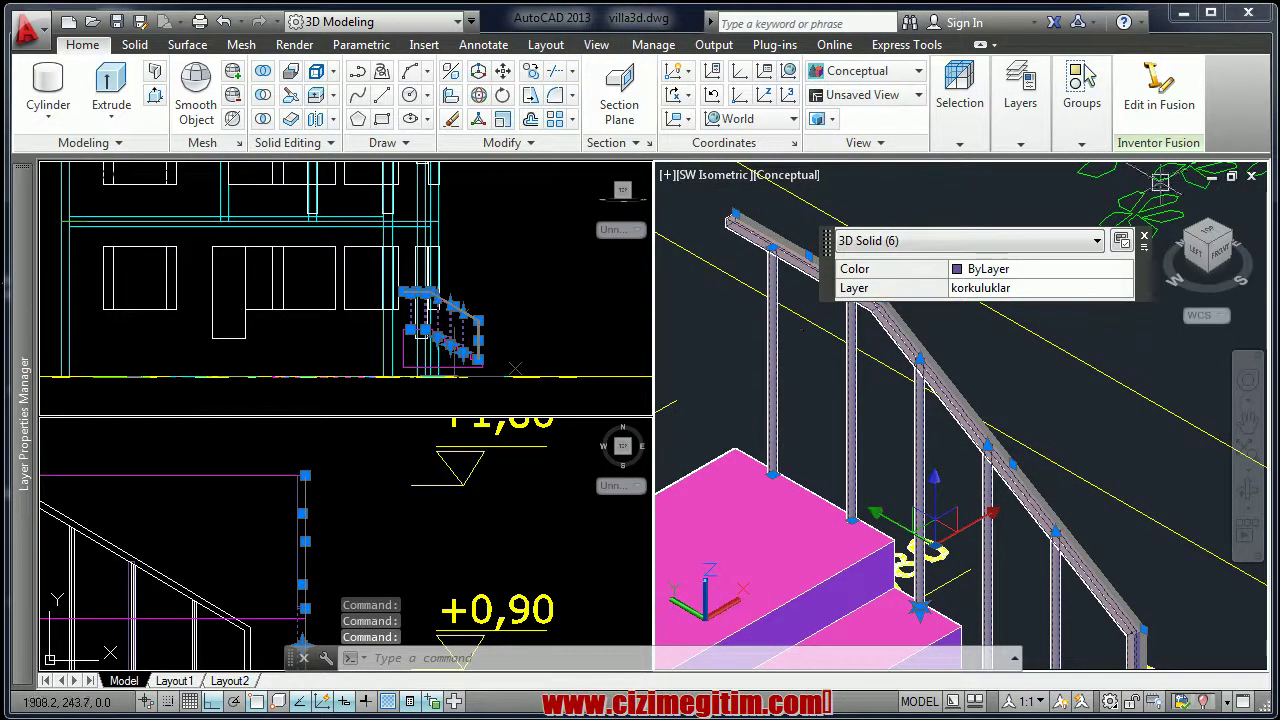
click(1069, 126)
click(1070, 172)
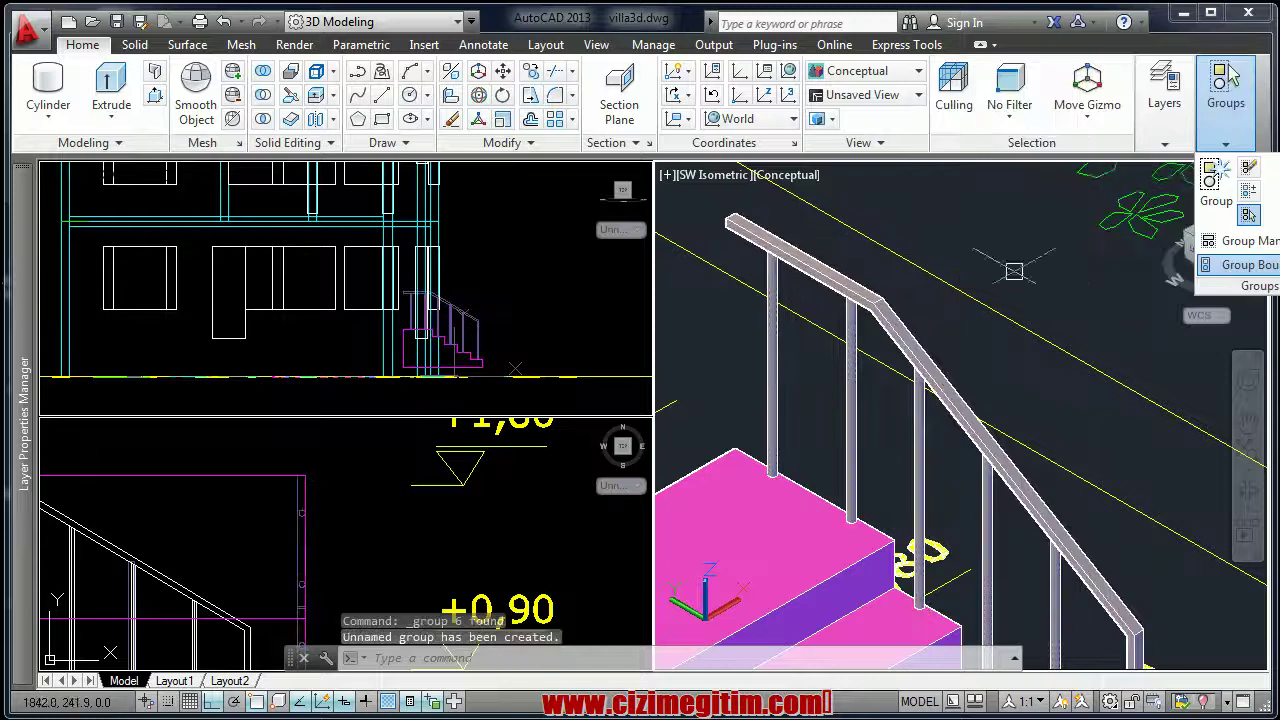
Mirror the railing group about a vertical line at the stair centre, keeping the original
click(893, 313)
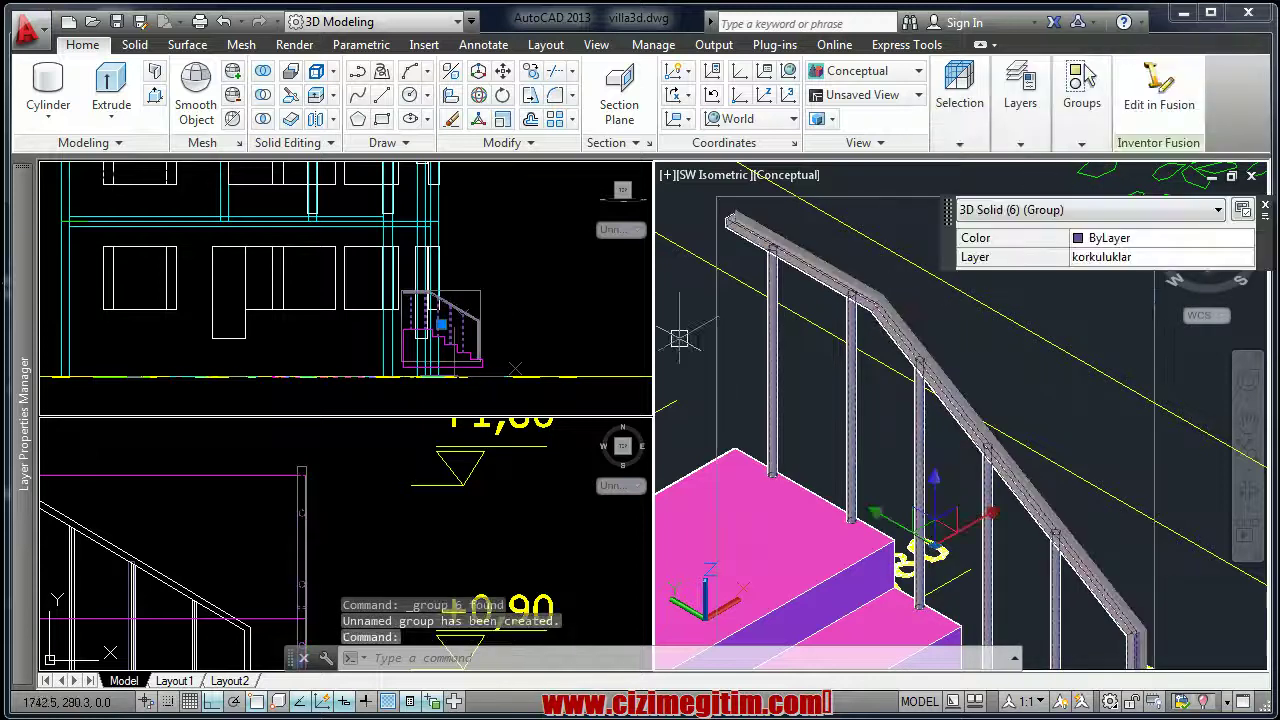
click(292, 556)
scroll(292, 556, down, 3)
scroll(300, 490, up, 2)
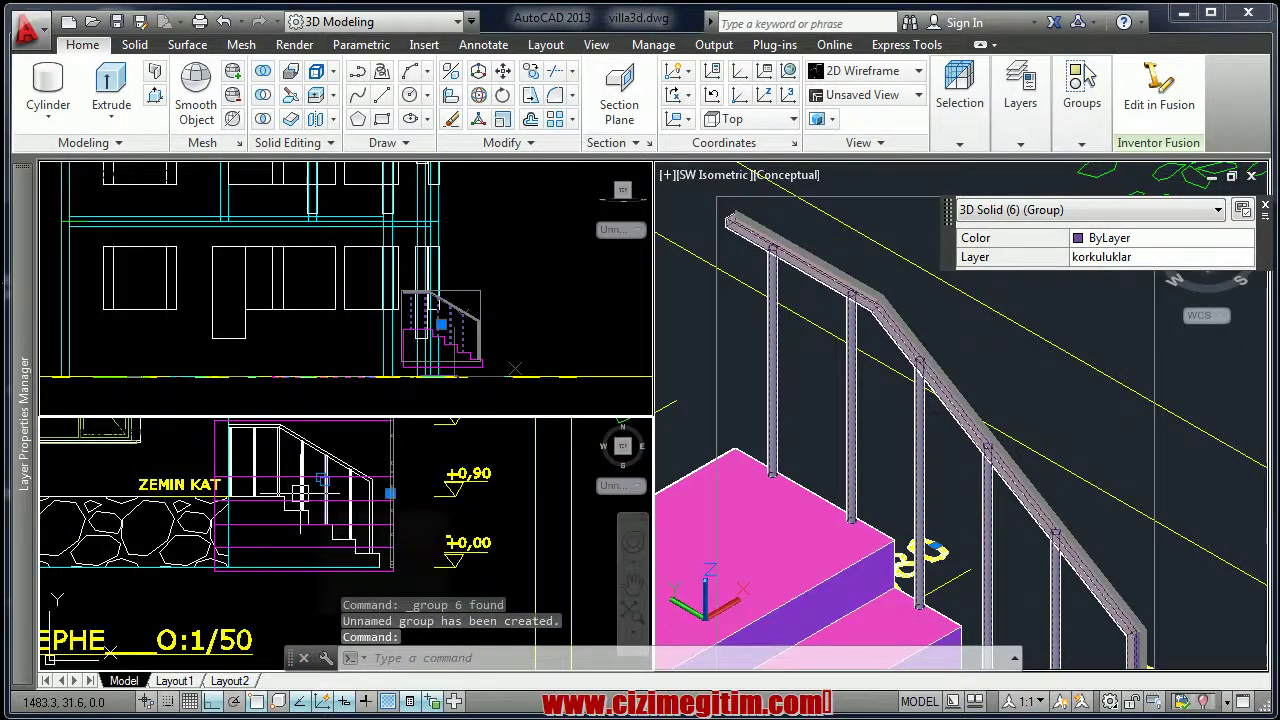
text(mir)
key(Return)
scroll(284, 457, up, 2)
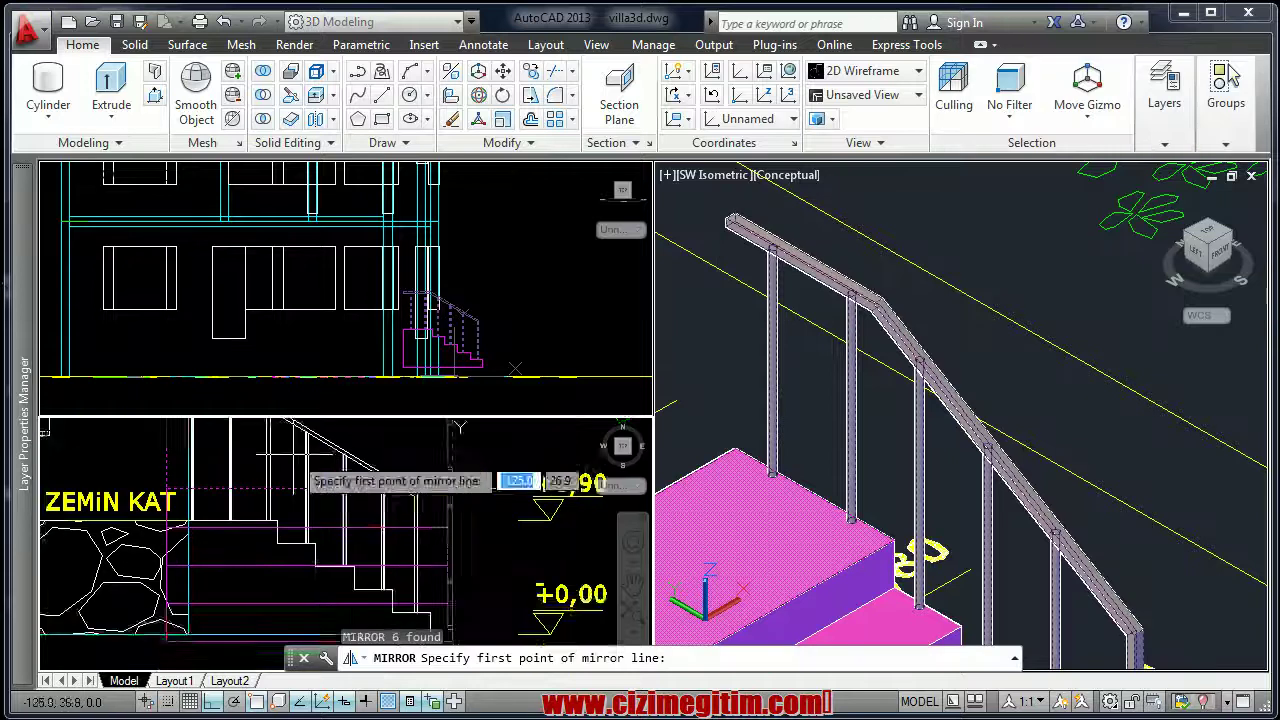
middle_drag(300, 461, 352, 504)
click(330, 487)
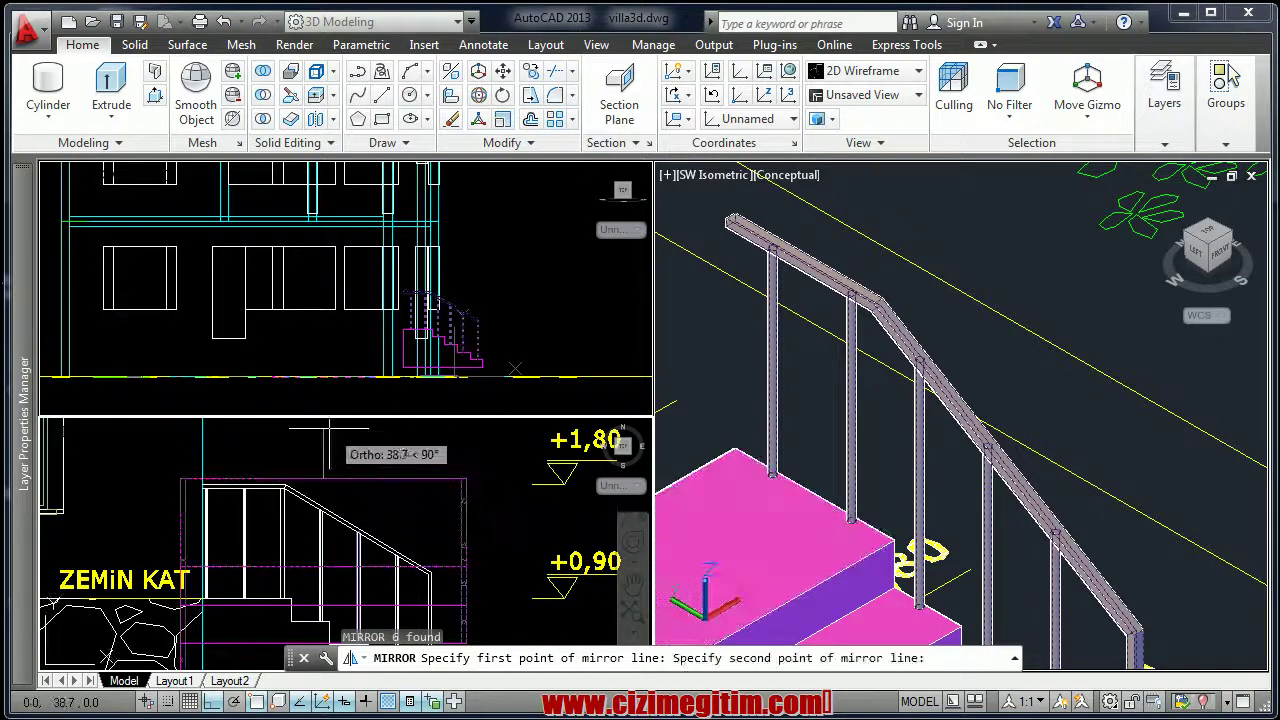
click(329, 431)
right_click(329, 431)
click(370, 440)
Begin selecting the stair solids in the side elevation view
scroll(370, 440, down, 2)
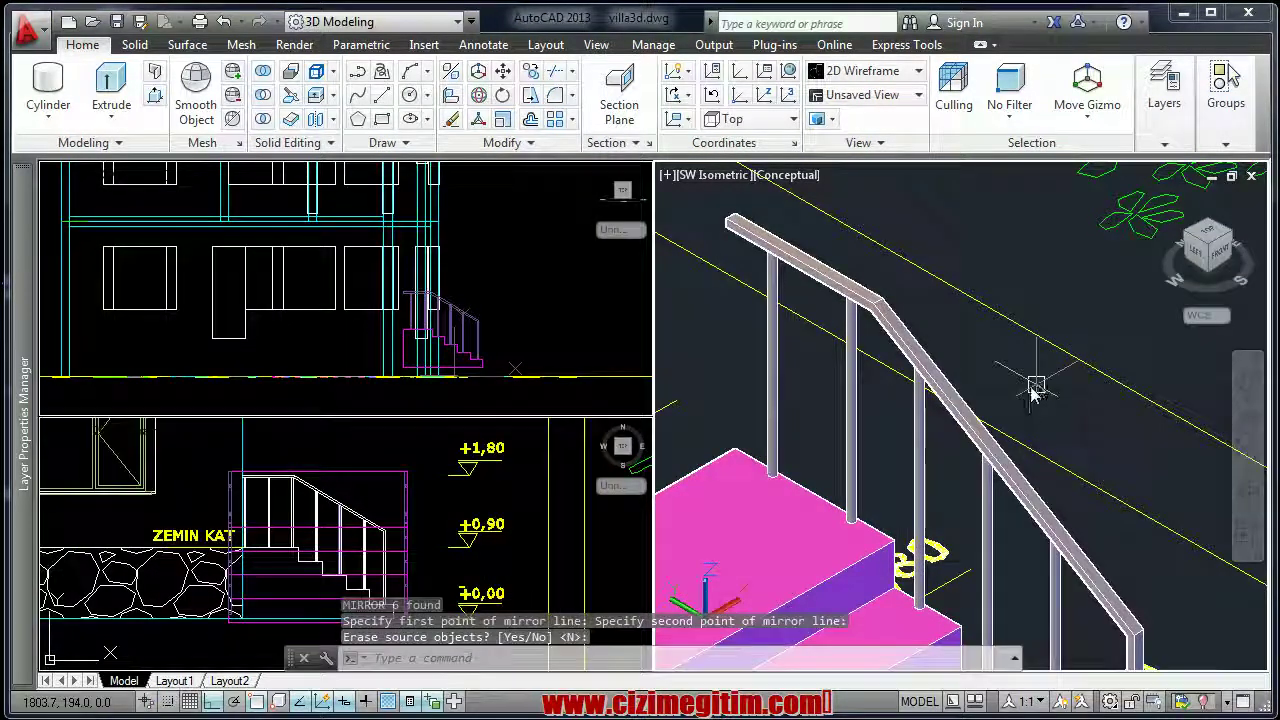
scroll(1035, 390, down, 3)
scroll(1020, 410, up, 3)
scroll(1013, 420, up, 3)
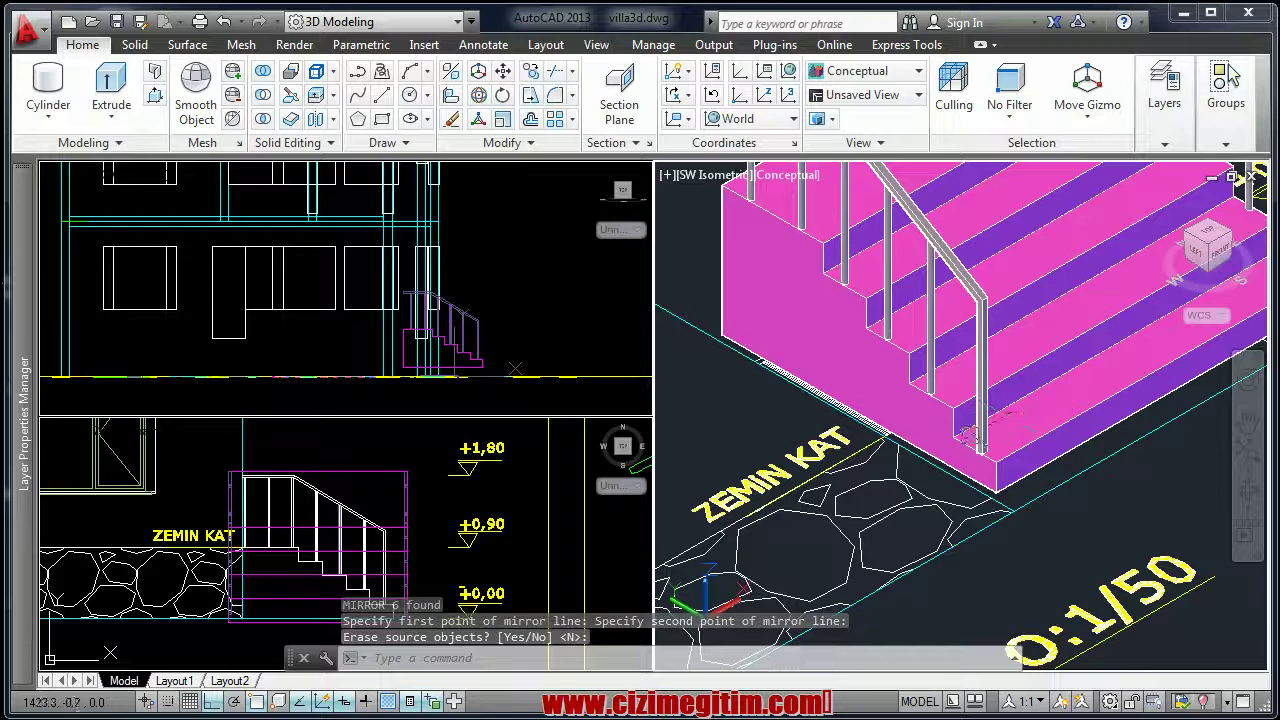
scroll(970, 433, down, 3)
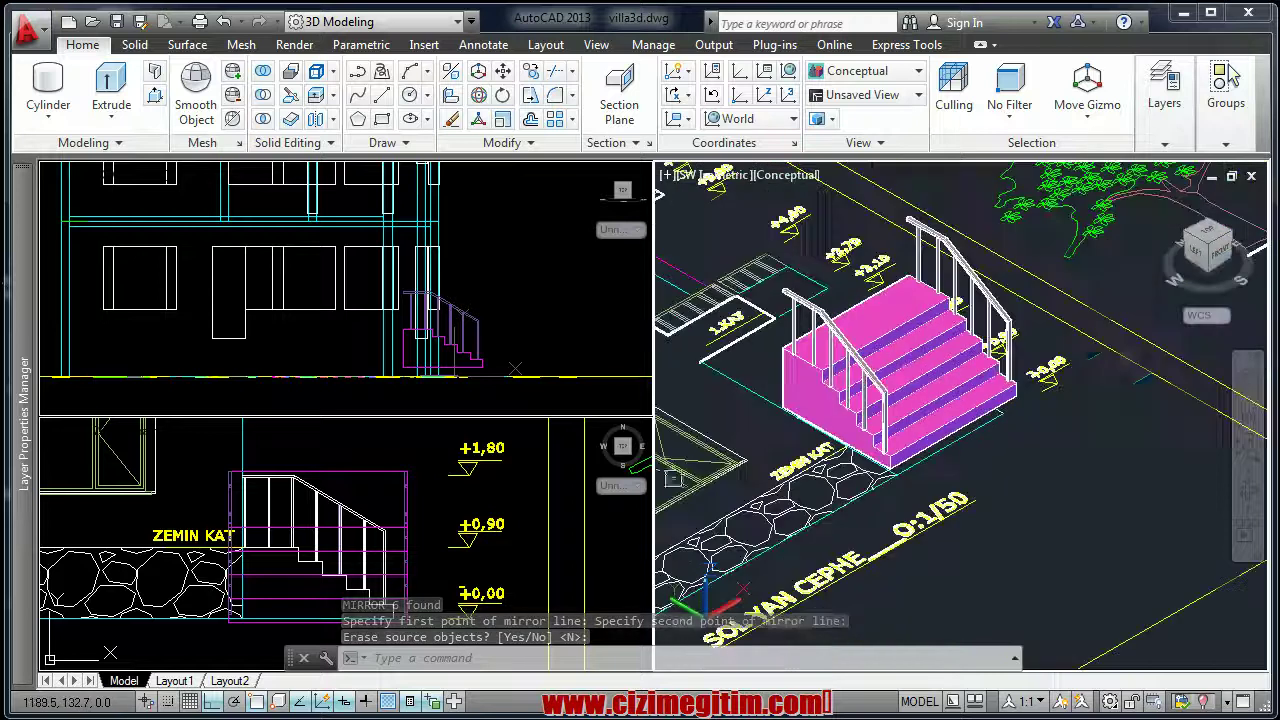
click(405, 517)
scroll(405, 517, up, 3)
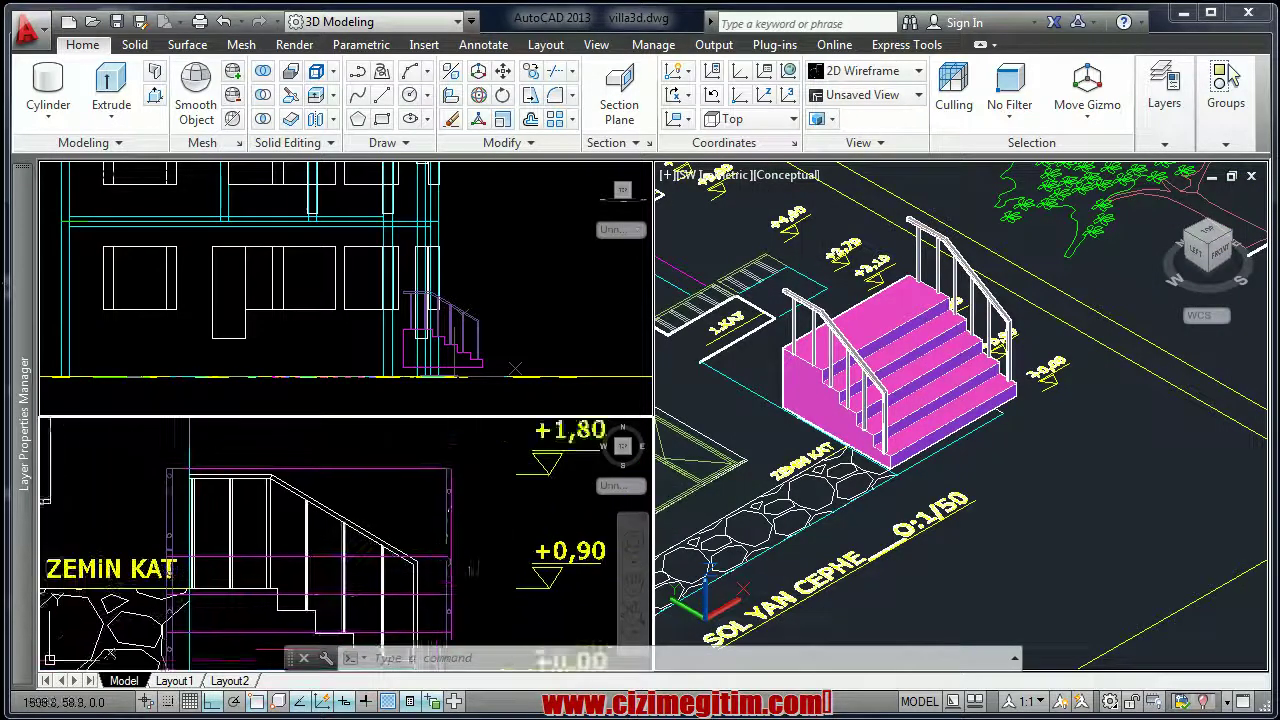
click(405, 517)
Reselect the seven stair solids after cancelling the first selection
click(440, 560)
scroll(298, 517, up, 2)
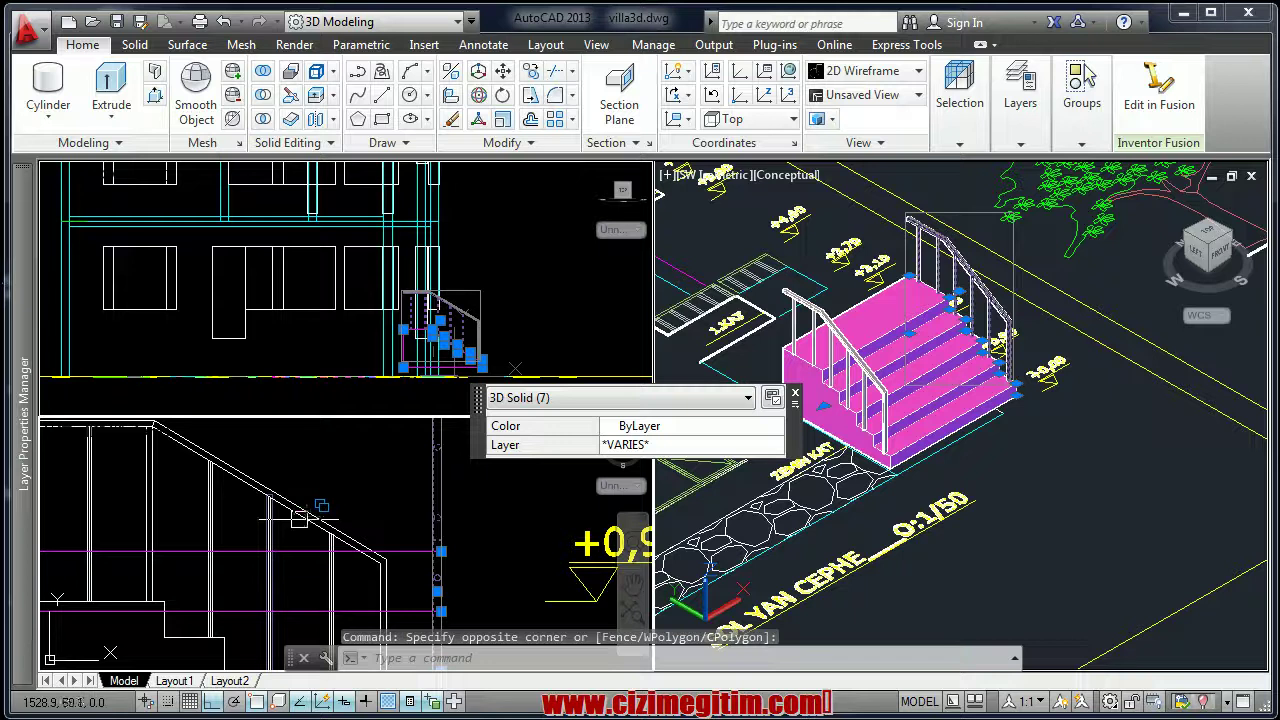
key(Escape)
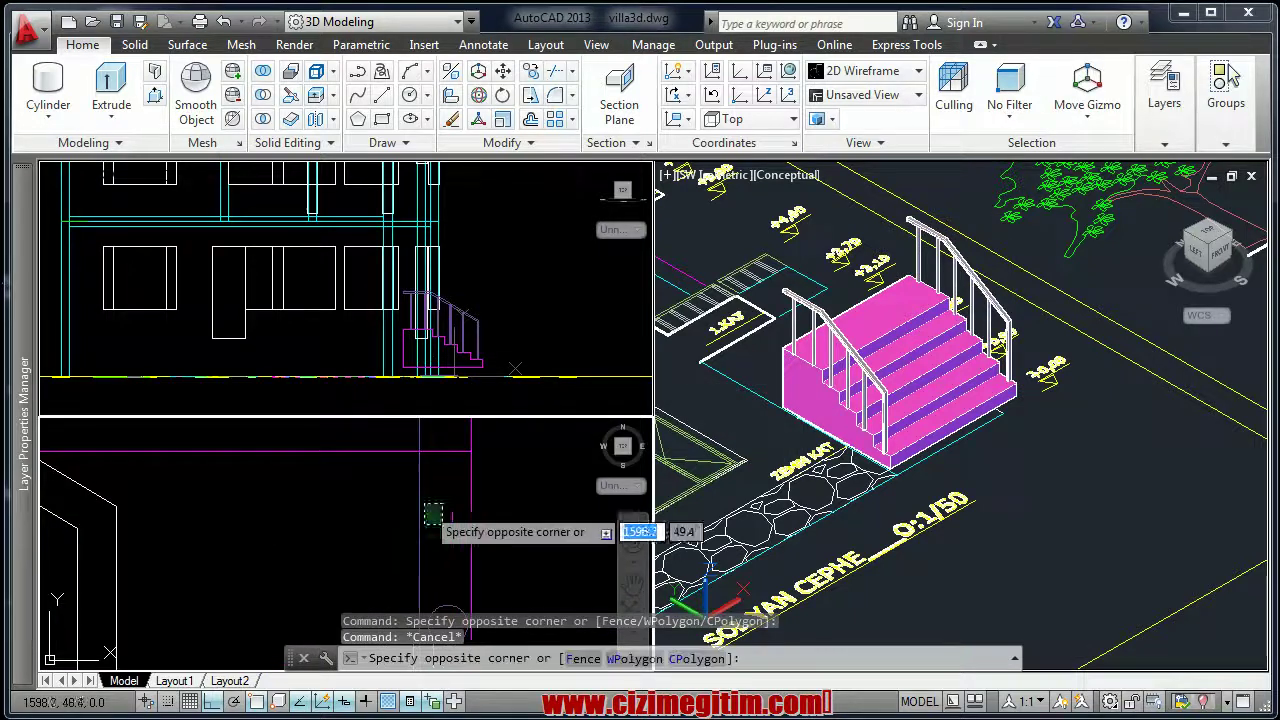
click(415, 535)
scroll(349, 515, up, 3)
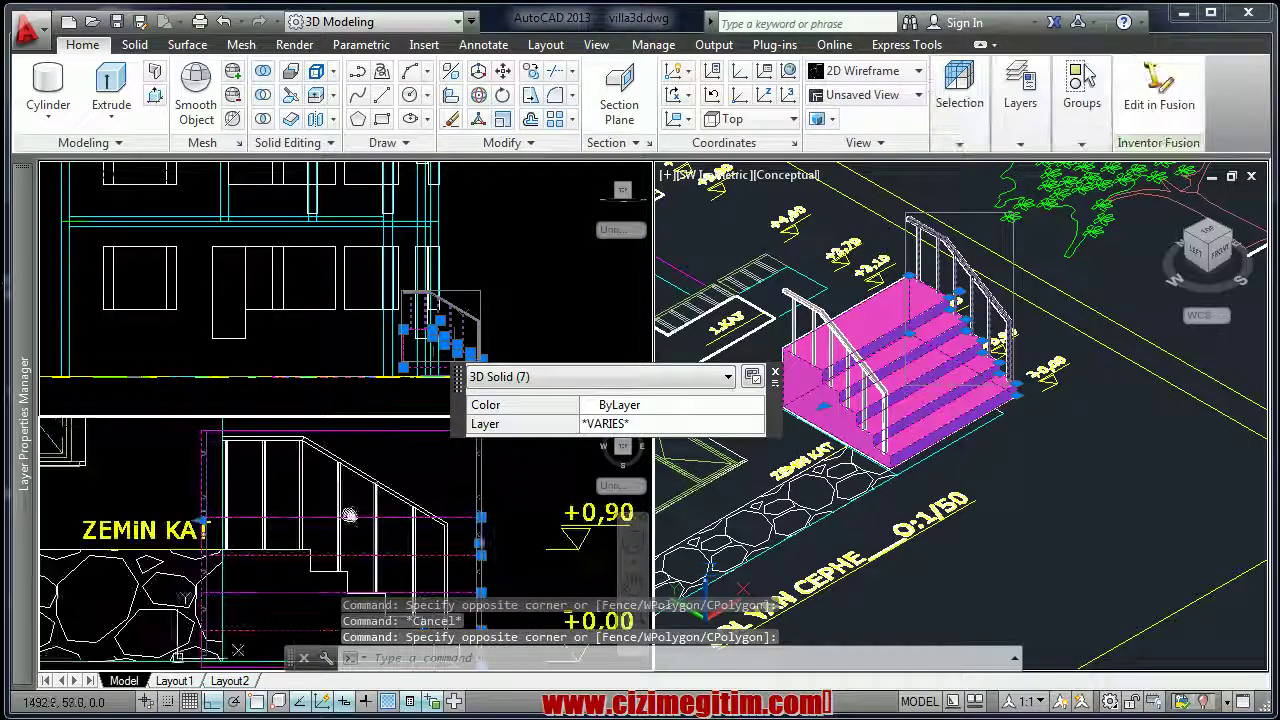
scroll(221, 486, up, 3)
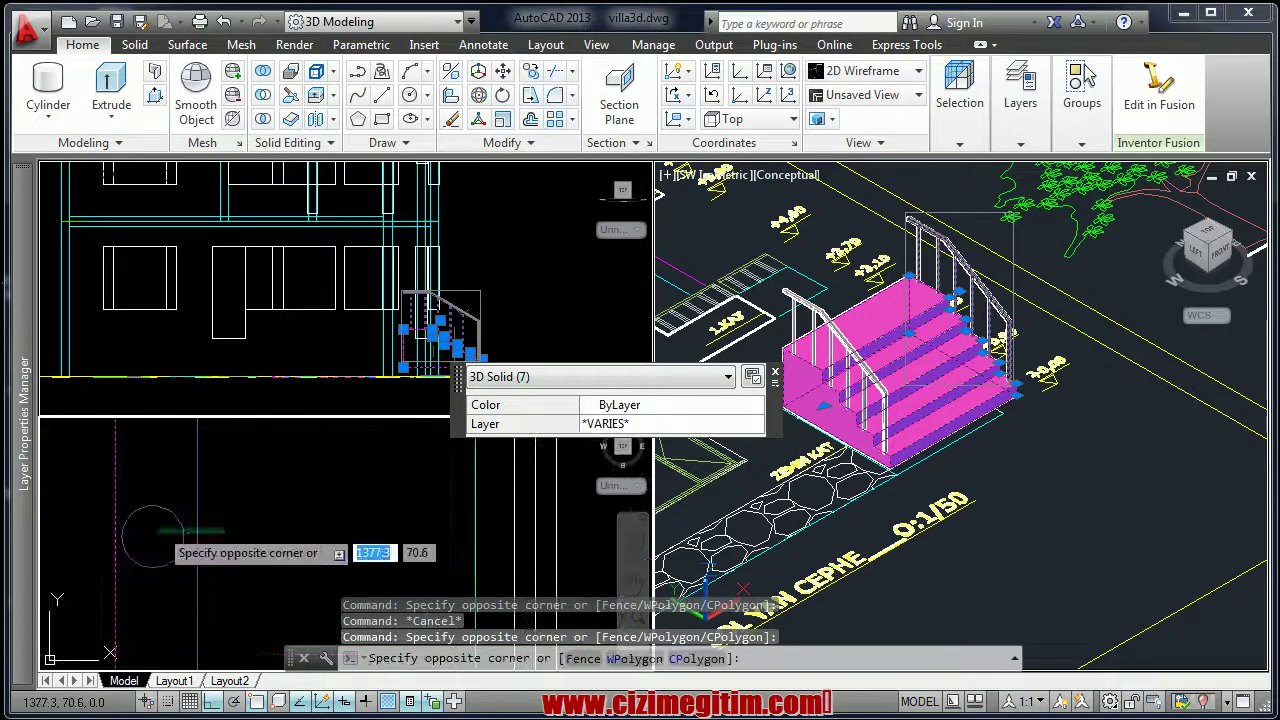
Select the whole stair with both railings and bring up its right-click edit menu
click(155, 535)
scroll(155, 535, up, 3)
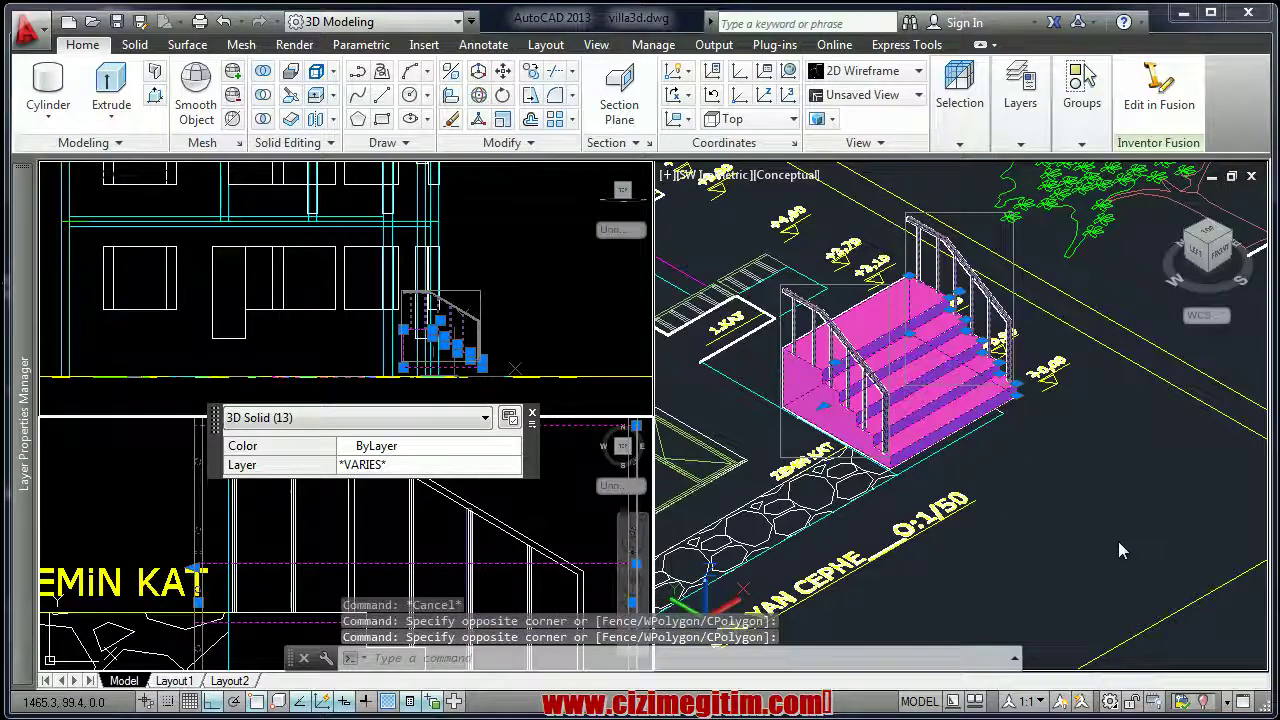
scroll(1118, 541, down, 5)
scroll(963, 423, down, 3)
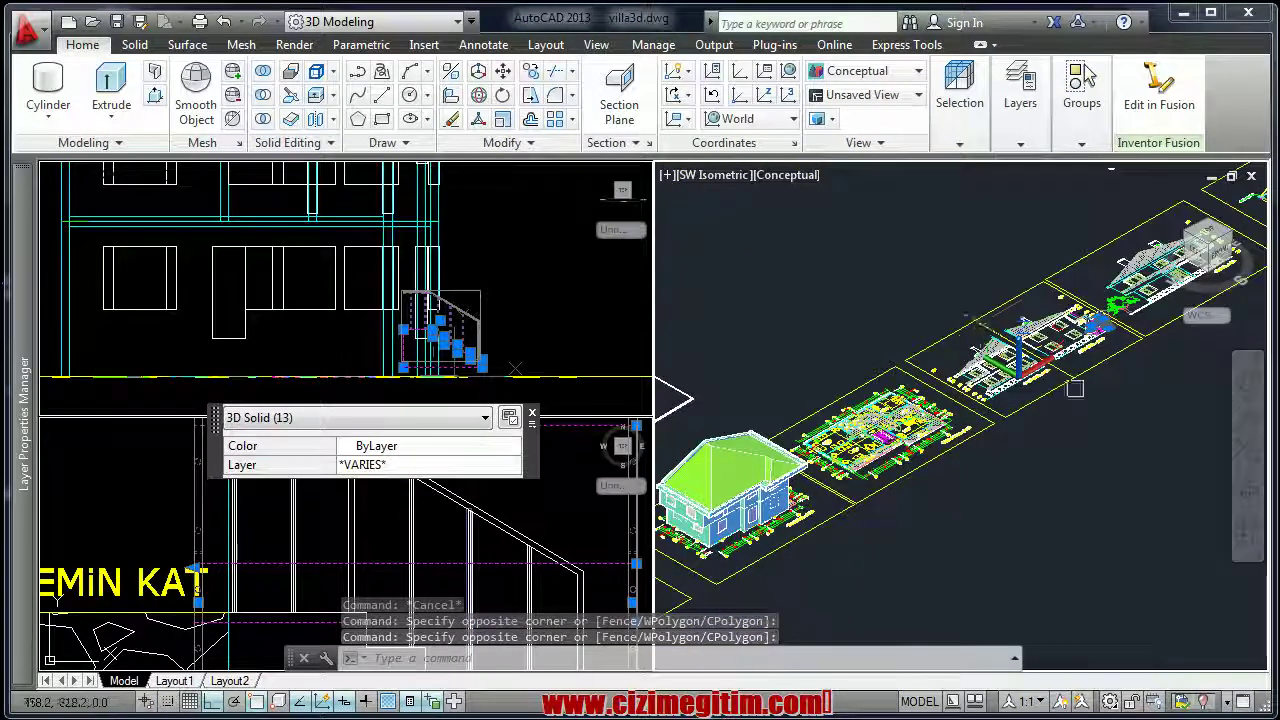
scroll(1074, 388, up, 3)
scroll(1023, 443, up, 3)
scroll(1000, 400, up, 2)
right_click(912, 325)
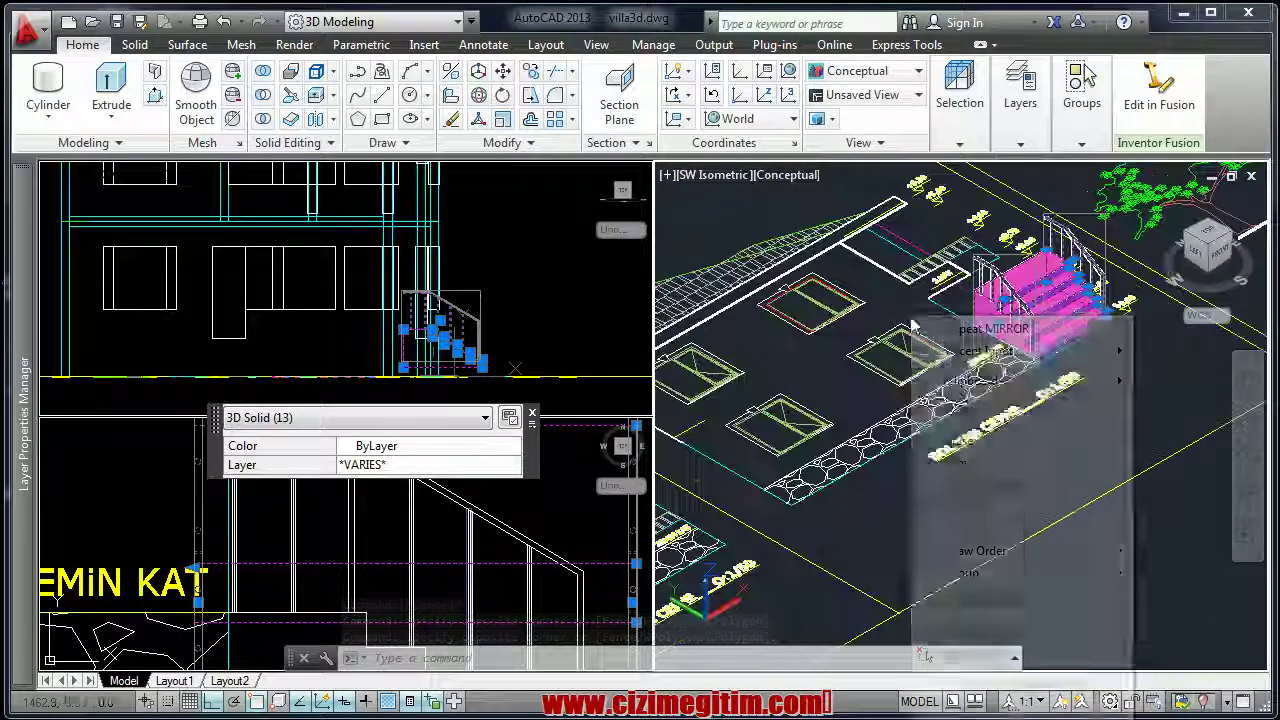
Start moving the pink stair and both railings, using the stair's bottom corner as base point
click(962, 462)
scroll(1100, 390, down, 4)
scroll(1104, 387, down, 2)
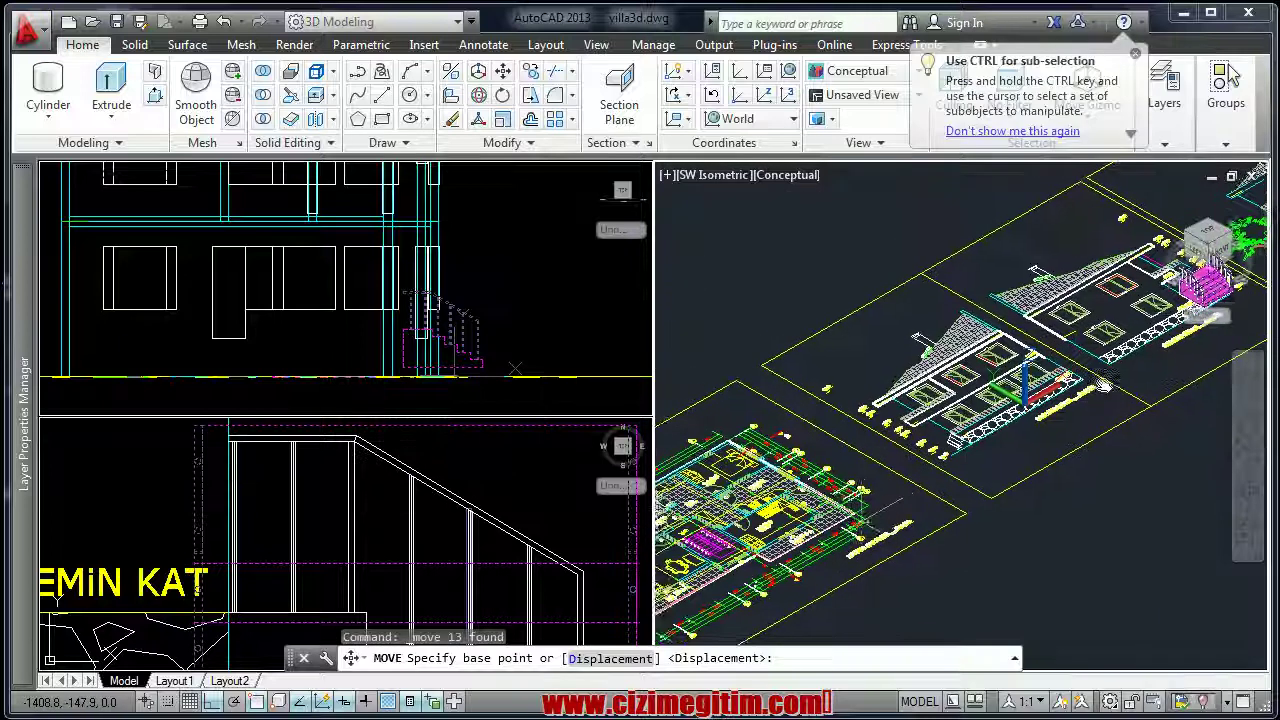
scroll(900, 480, up, 4)
scroll(800, 500, up, 3)
scroll(797, 505, up, 2)
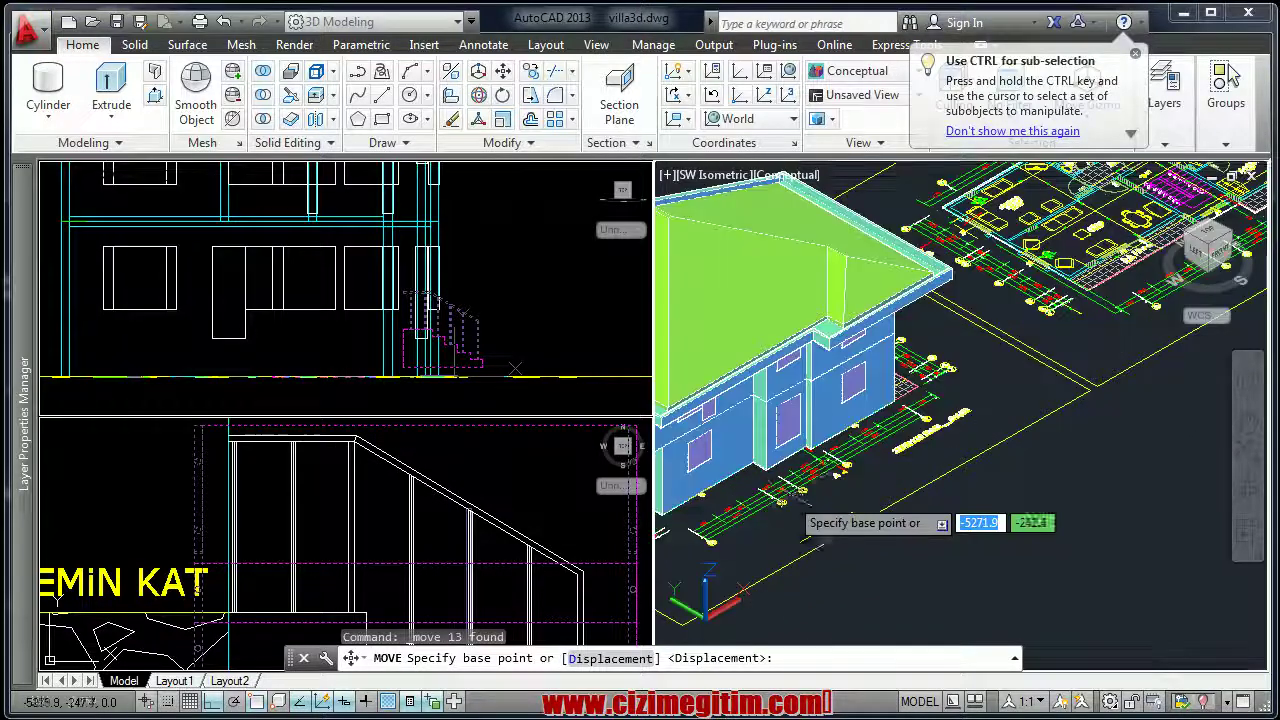
scroll(806, 515, up, 2)
scroll(751, 462, down, 3)
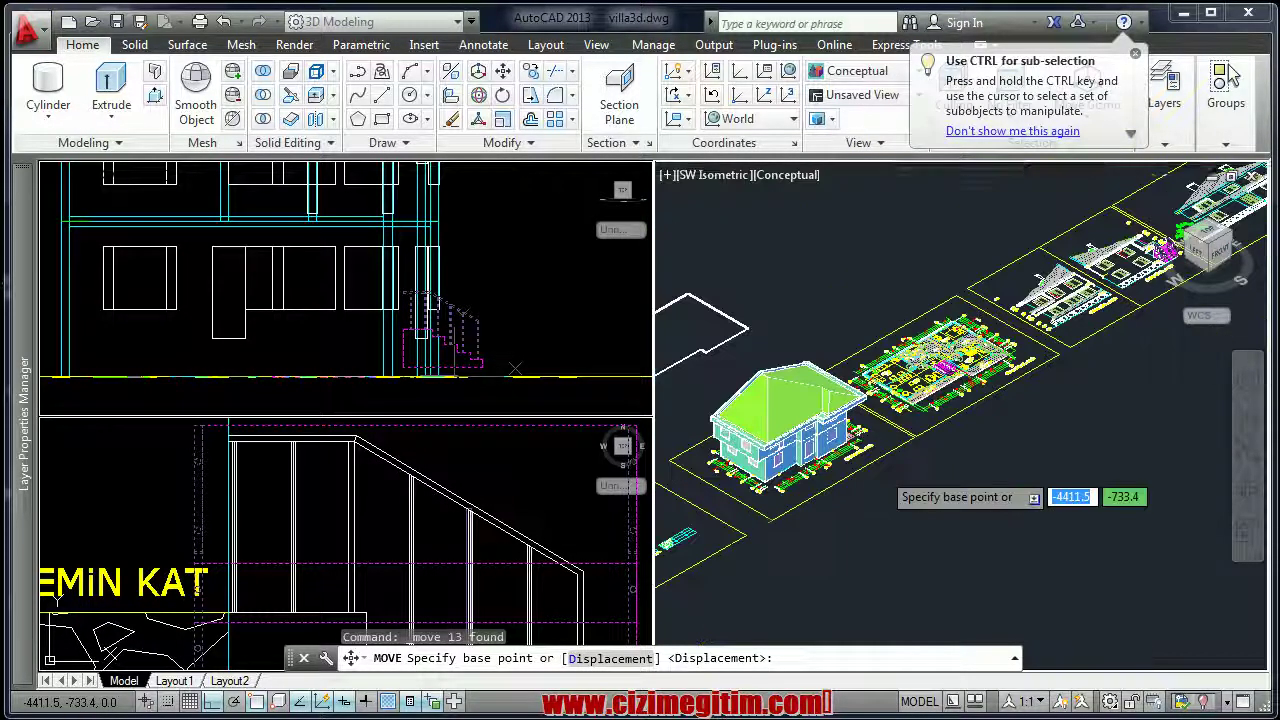
scroll(837, 446, down, 2)
scroll(900, 430, down, 2)
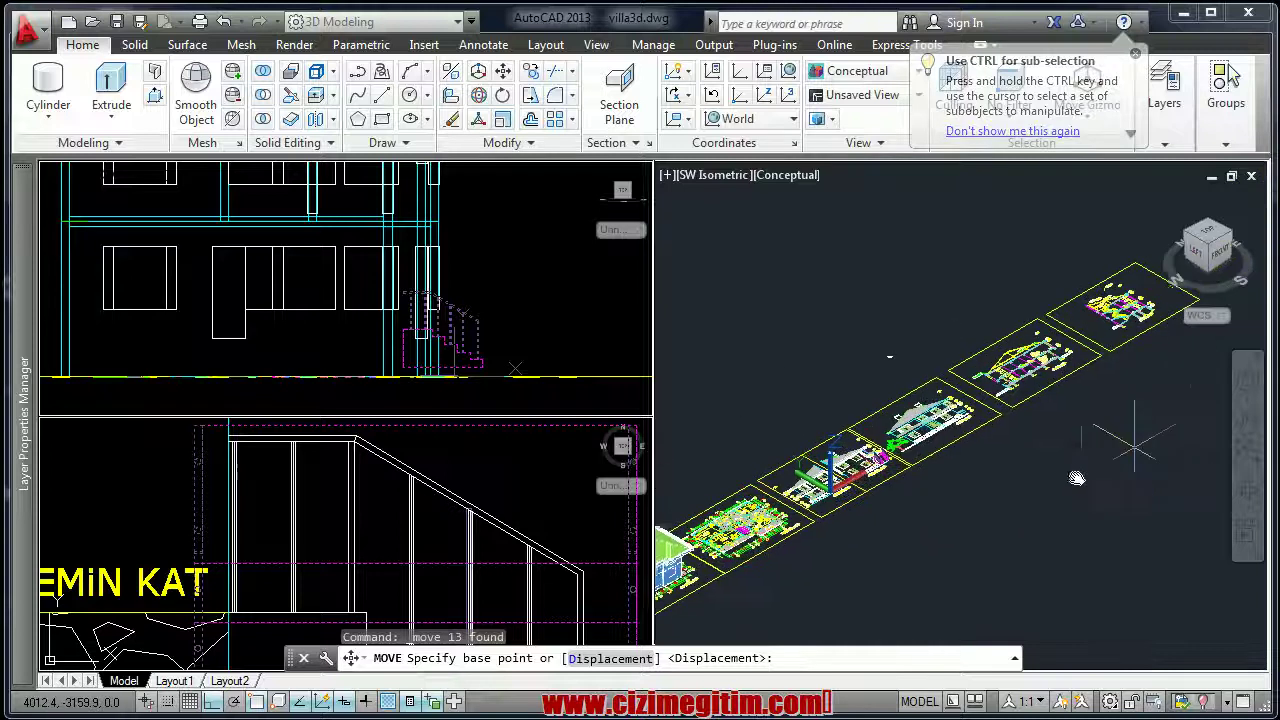
scroll(957, 405, down, 1)
scroll(975, 408, up, 1)
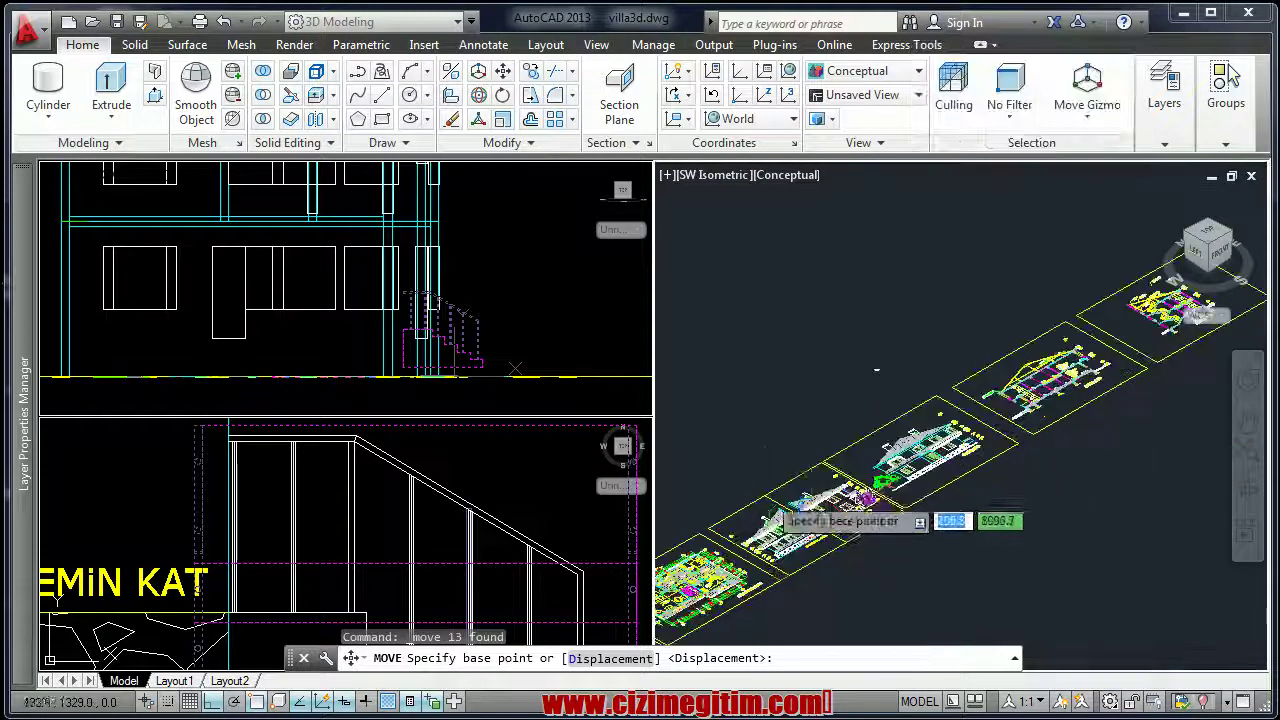
scroll(925, 529, up, 2)
scroll(899, 376, up, 3)
scroll(955, 420, up, 5)
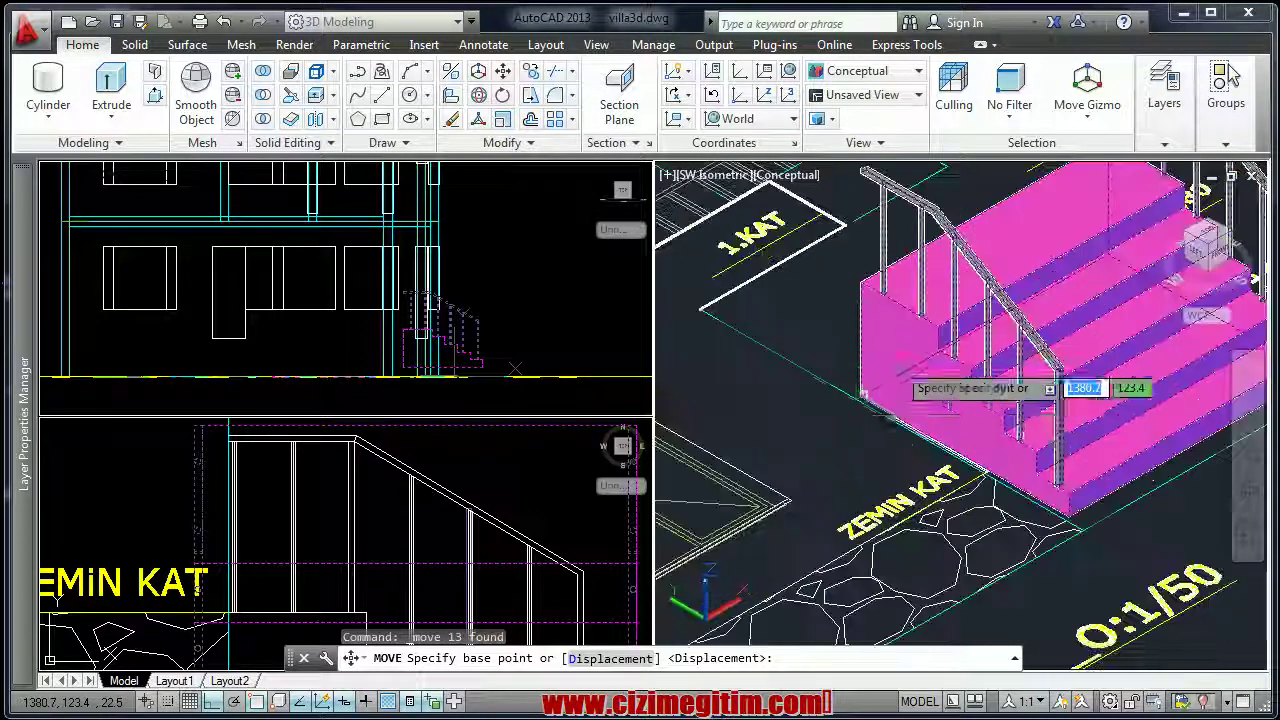
click(850, 395)
scroll(800, 420, down, 3)
scroll(820, 450, down, 2)
scroll(850, 520, up, 1)
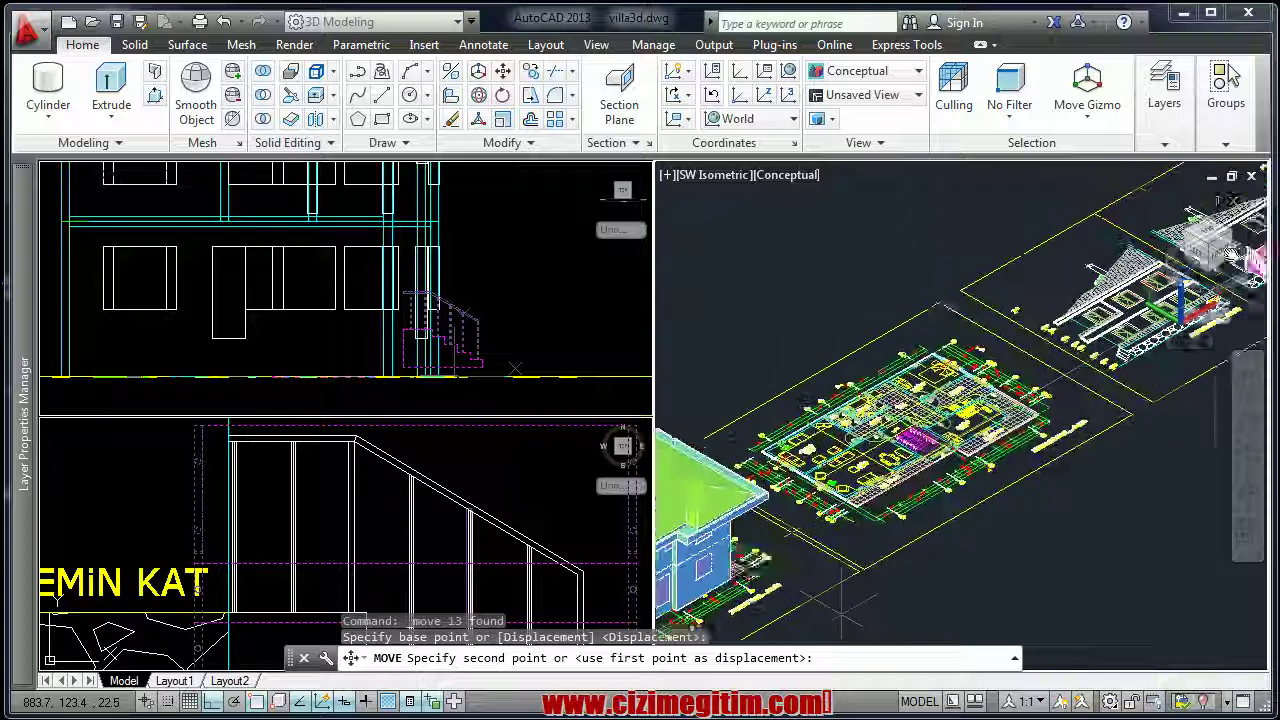
scroll(870, 572, up, 1)
scroll(870, 572, up, 2)
scroll(900, 572, up, 2)
scroll(960, 572, up, 2)
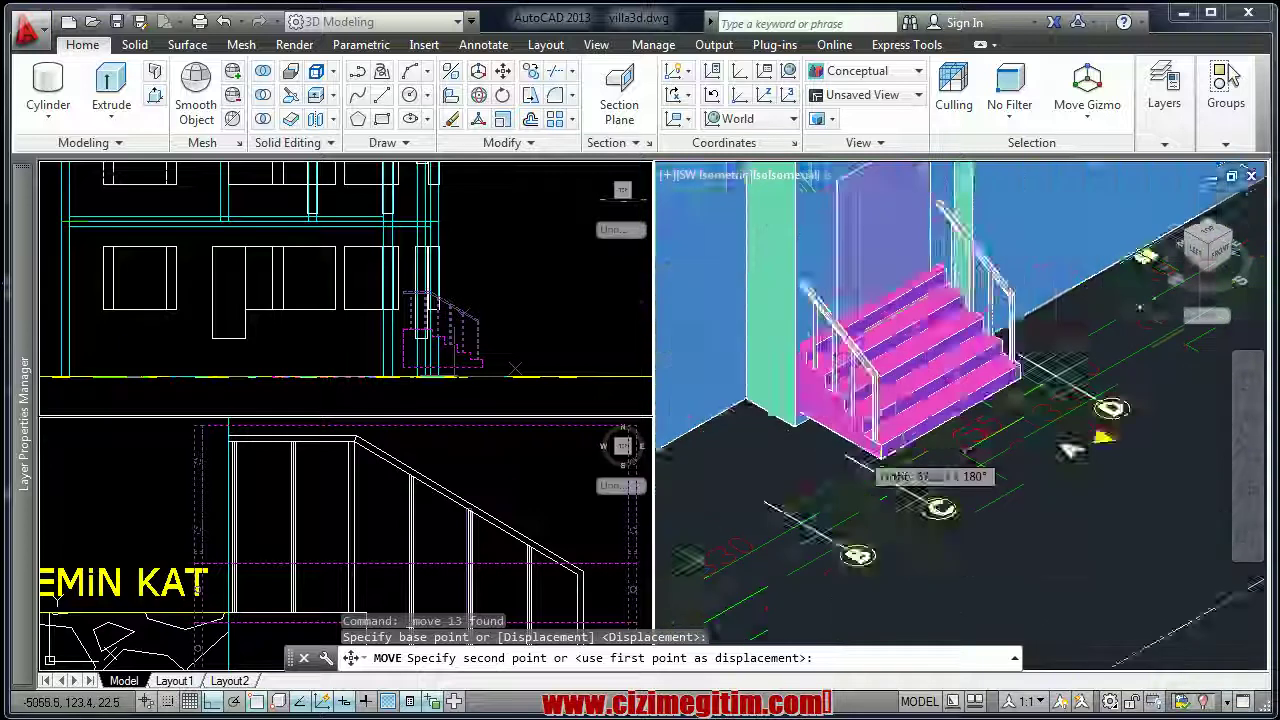
scroll(1018, 572, up, 2)
Drop the stair and railings against the villa's front door
click(718, 500)
scroll(718, 500, down, 2)
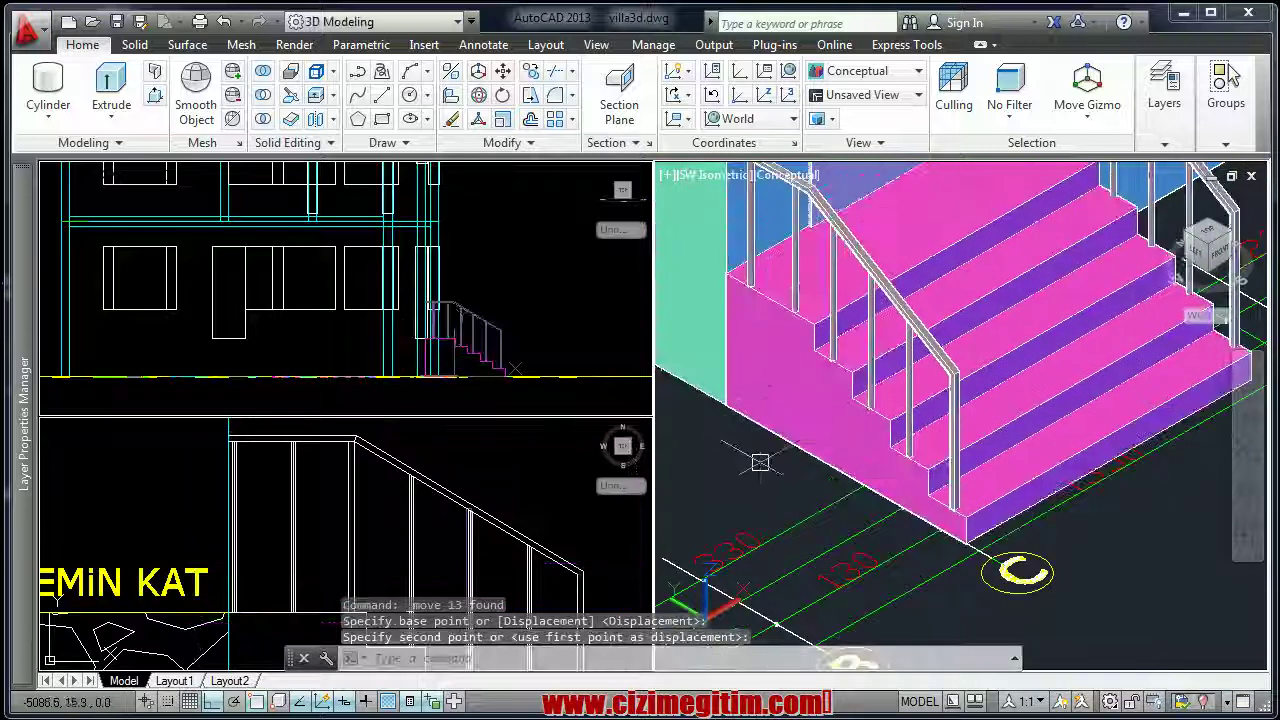
scroll(718, 500, down, 2)
scroll(780, 497, up, 2)
scroll(780, 497, up, 1)
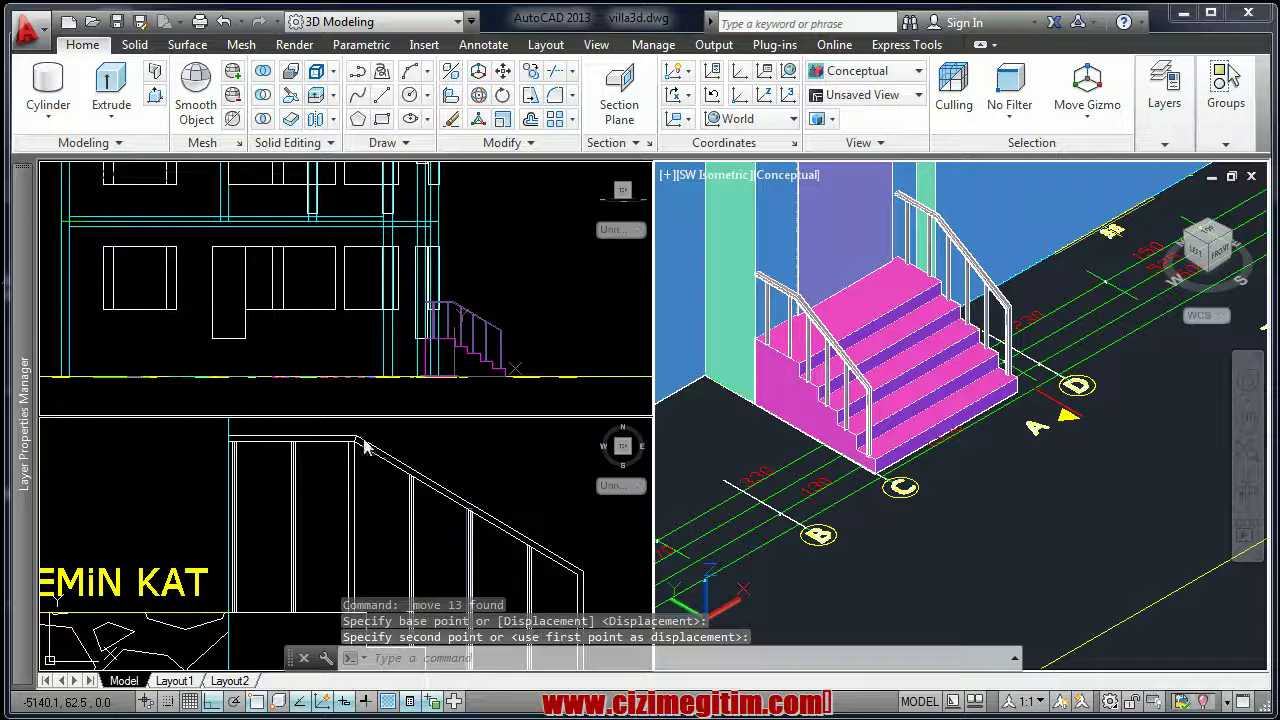
Crossing-select the villa and stair in the Left elevation viewport, 43 objects
scroll(241, 521, down, 3)
scroll(320, 520, down, 2)
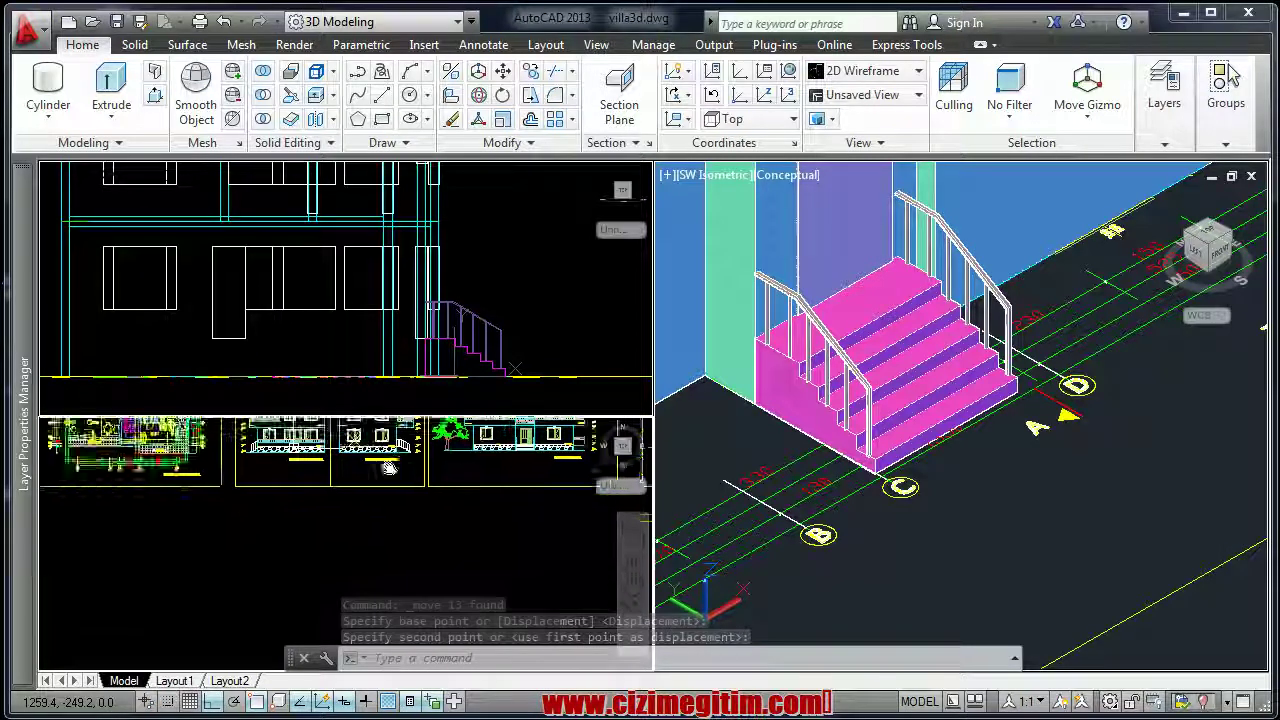
scroll(398, 519, up, 1)
scroll(330, 460, down, 2)
scroll(306, 442, up, 3)
scroll(306, 442, up, 3)
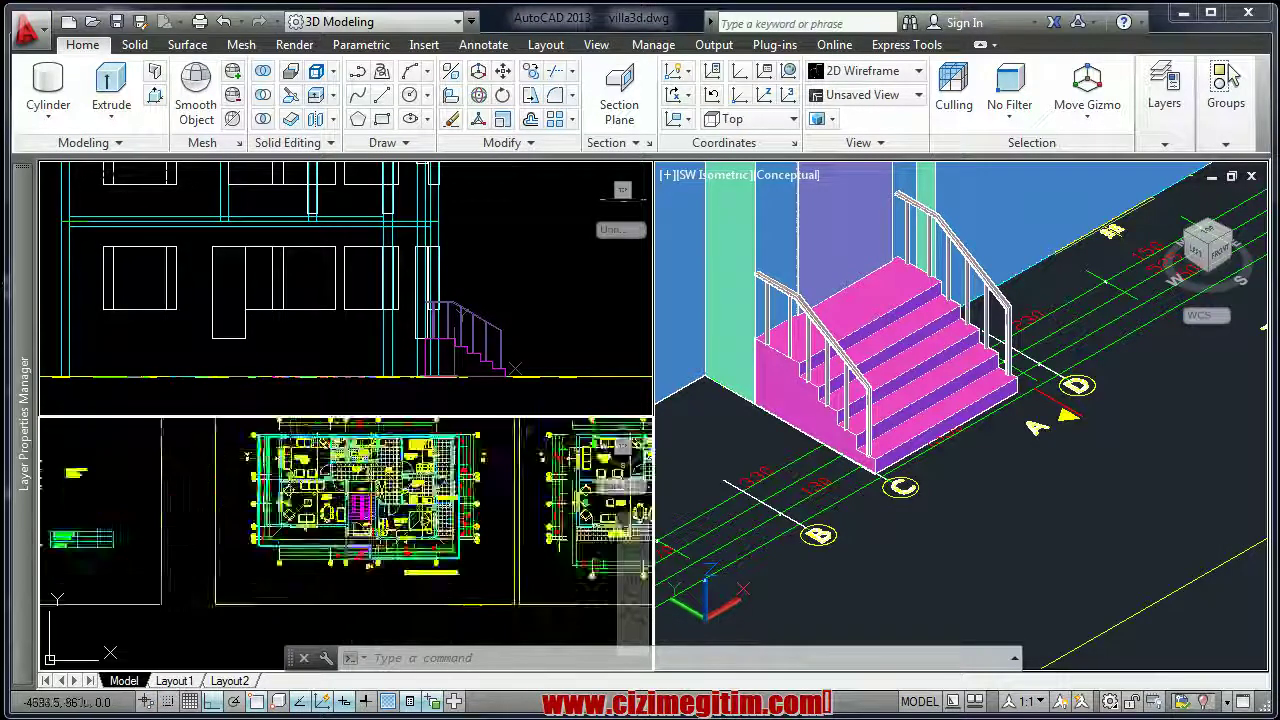
scroll(306, 442, up, 4)
scroll(330, 520, up, 2)
scroll(330, 520, down, 2)
scroll(325, 525, up, 2)
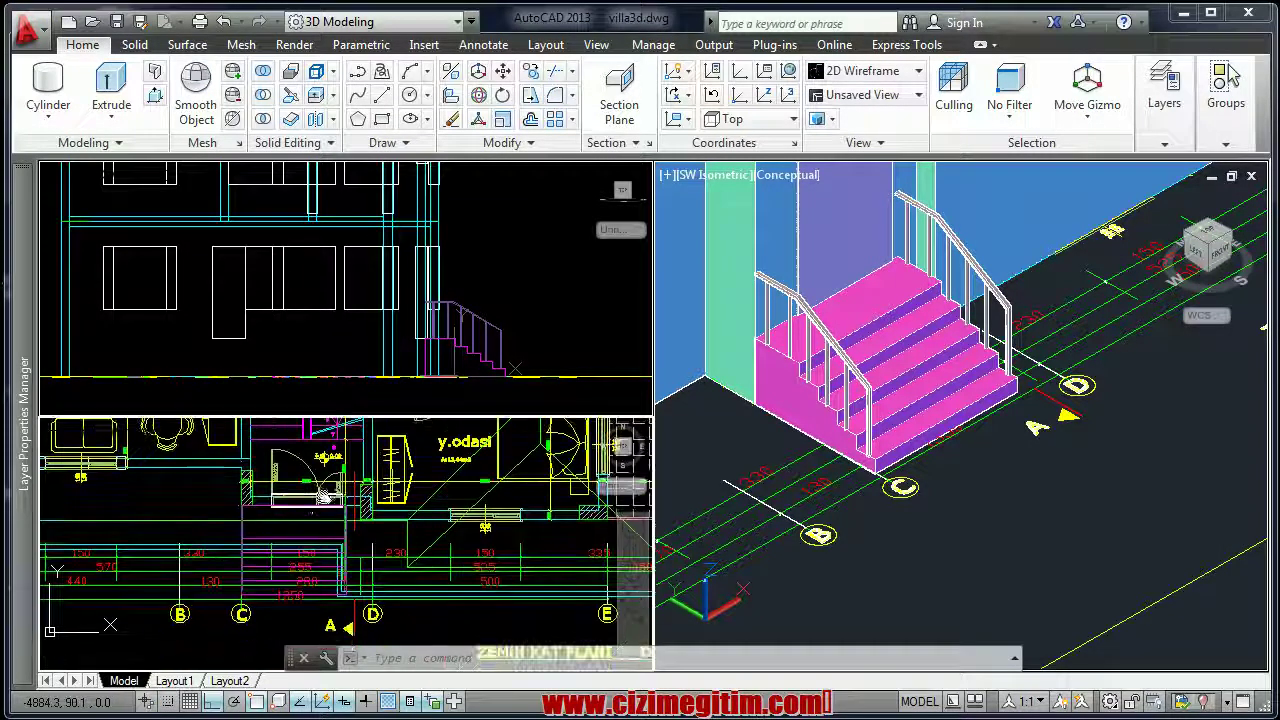
scroll(323, 528, up, 1)
scroll(401, 524, down, 2)
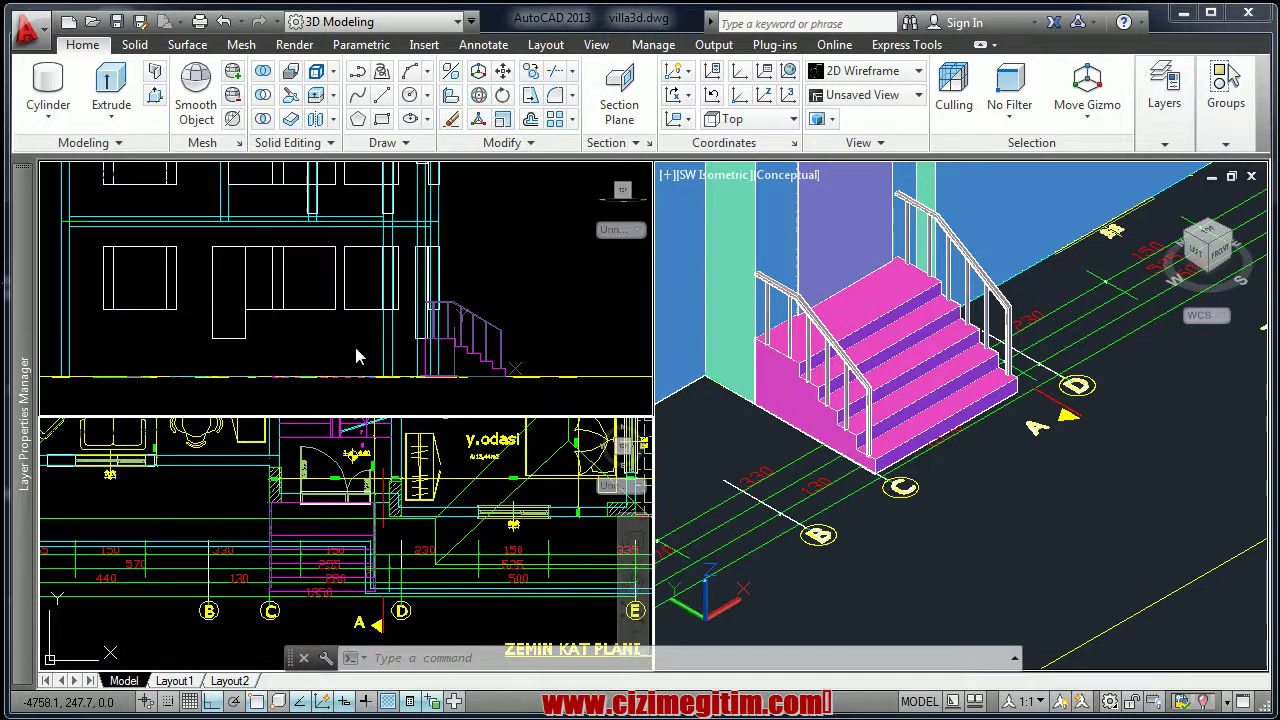
click(483, 289)
scroll(483, 289, down, 3)
scroll(483, 289, up, 2)
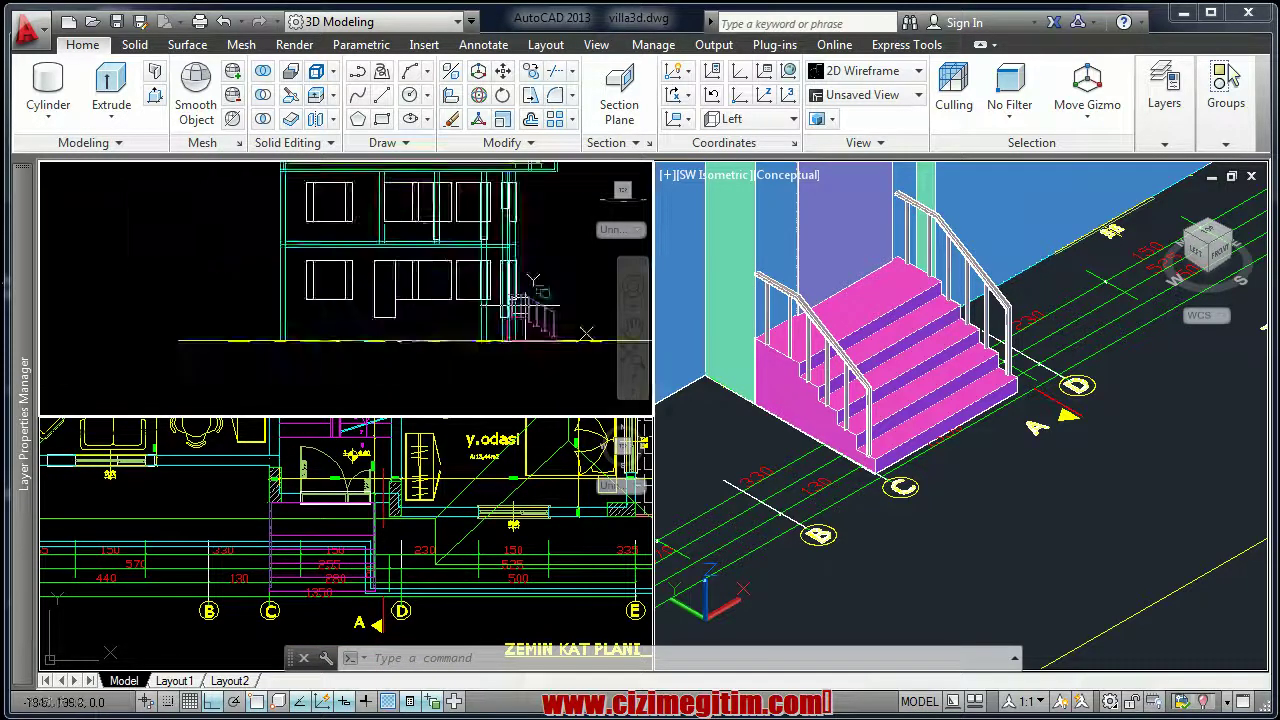
scroll(470, 350, up, 3)
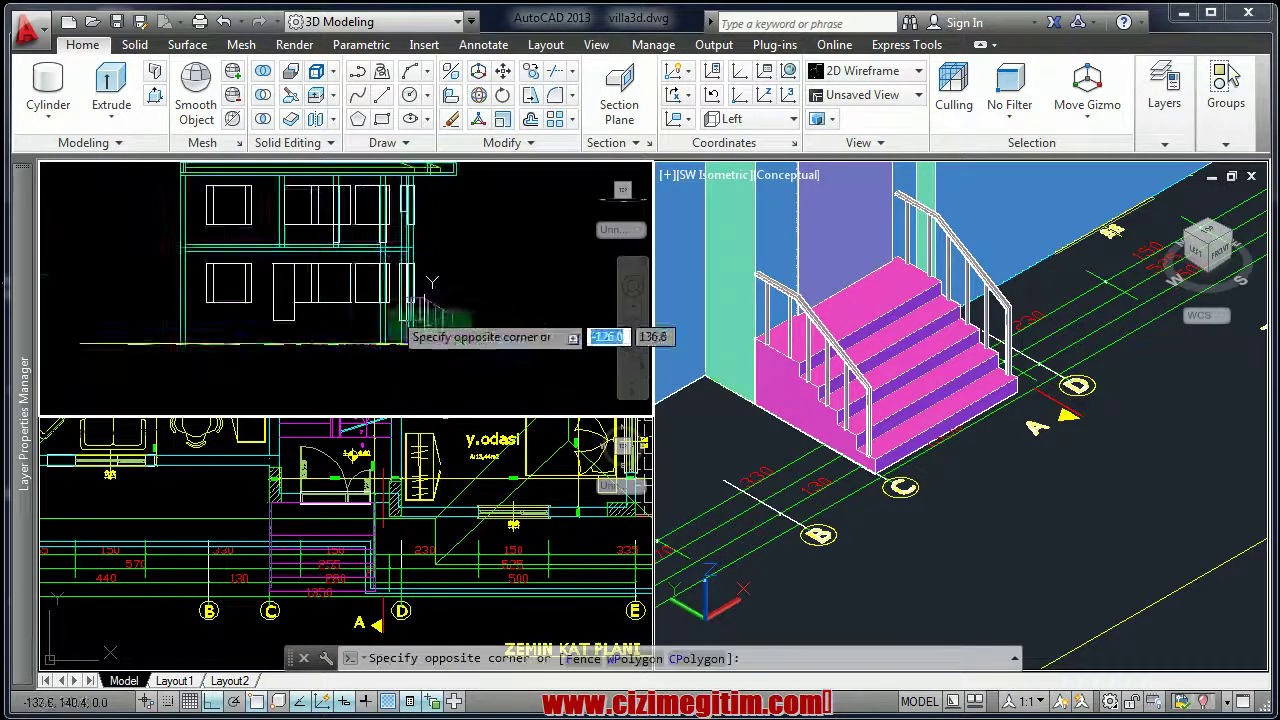
scroll(410, 330, down, 5)
click(233, 210)
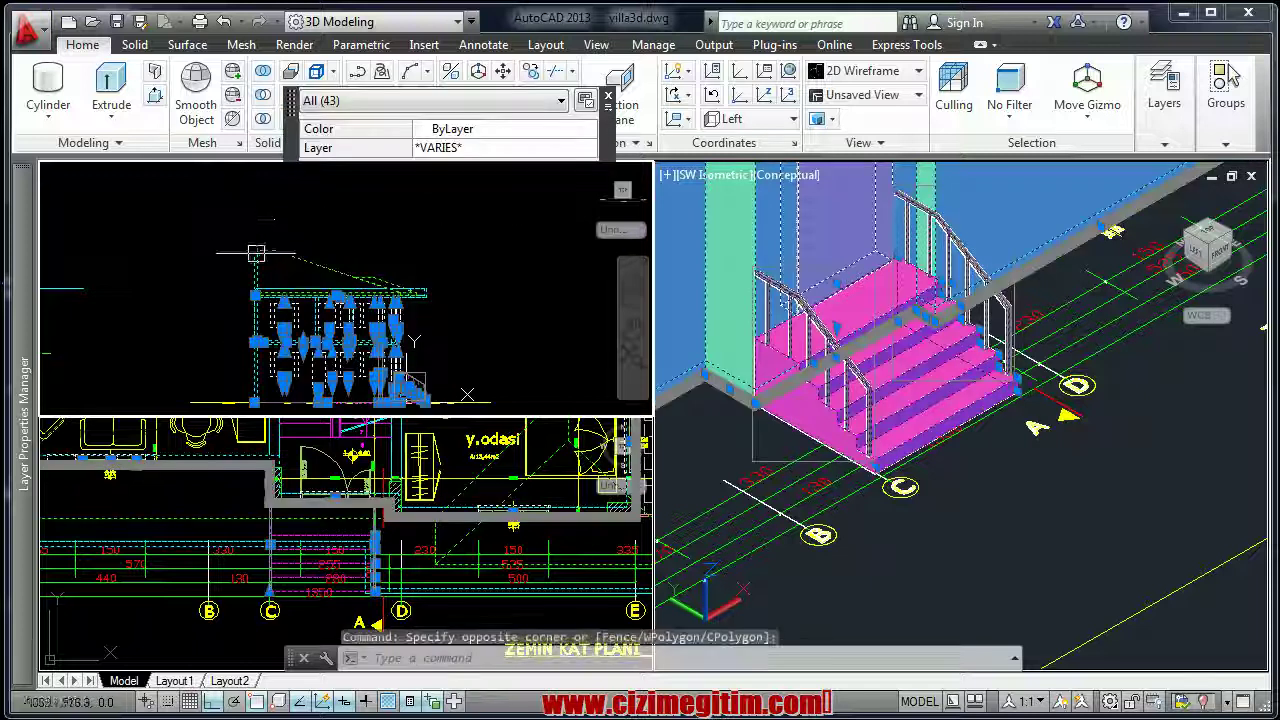
scroll(281, 285, down, 3)
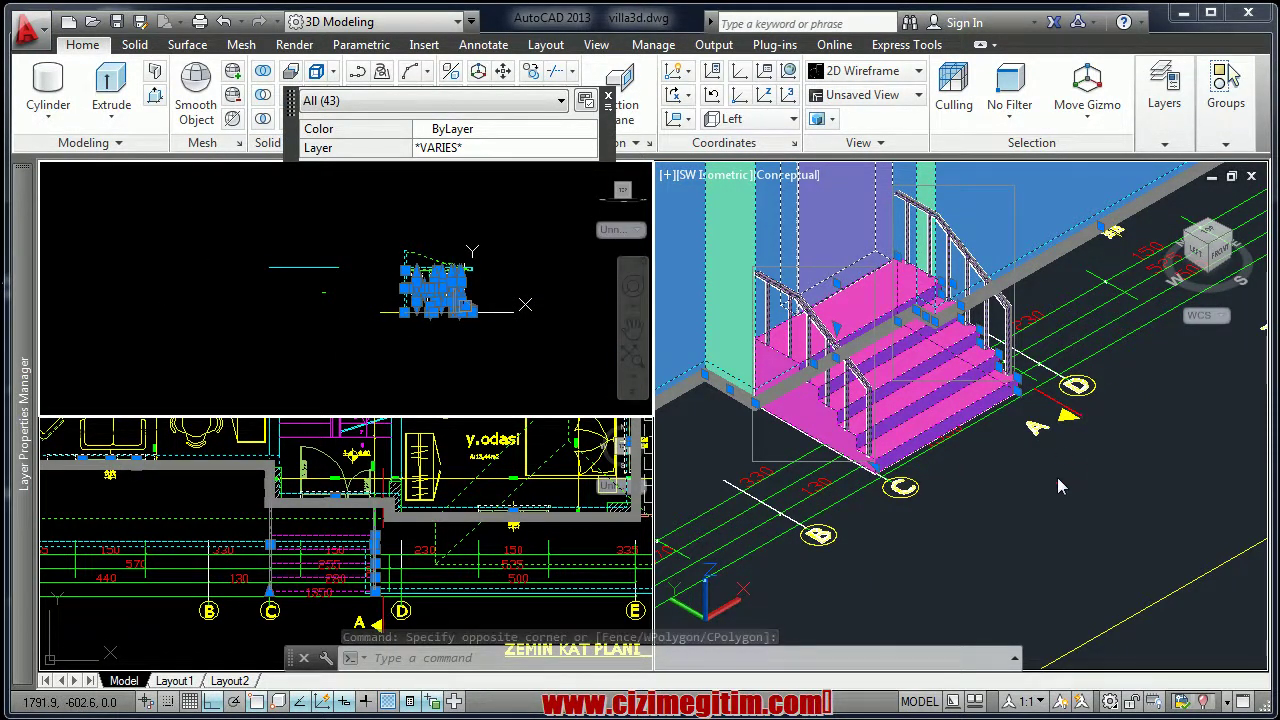
Move the 43 selected objects further left with Ortho on
right_click(413, 349)
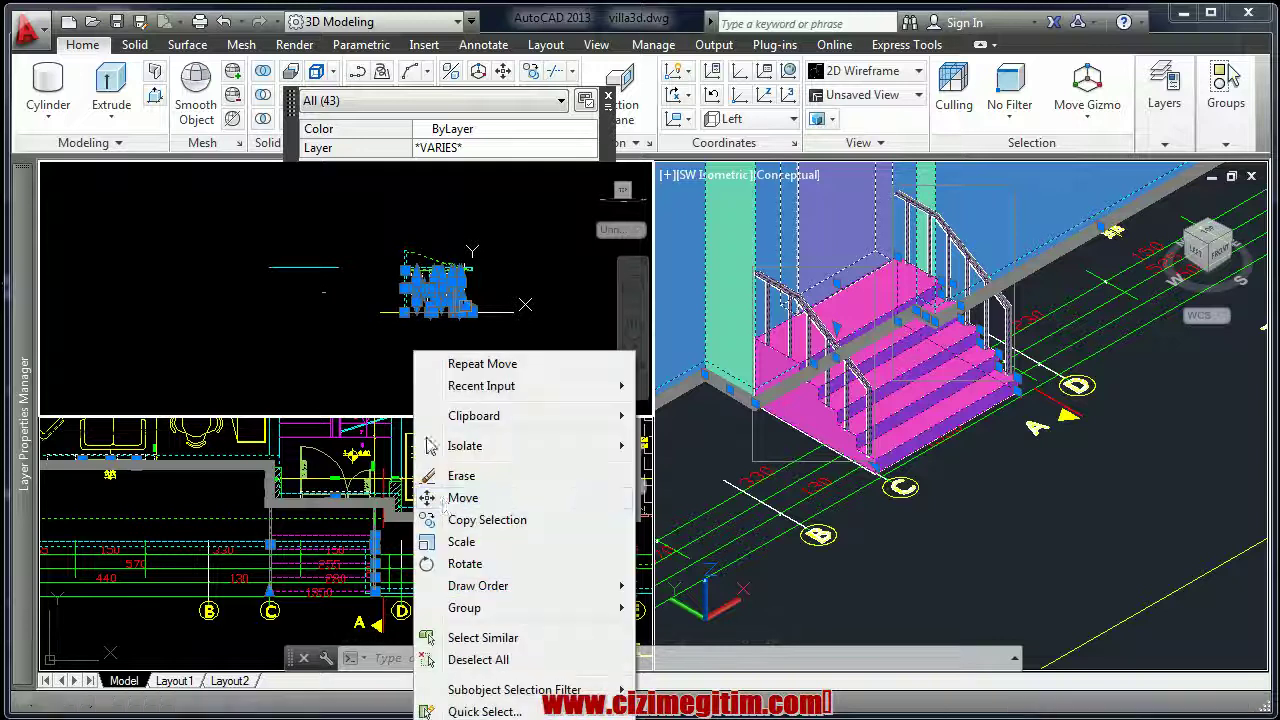
click(447, 498)
click(467, 308)
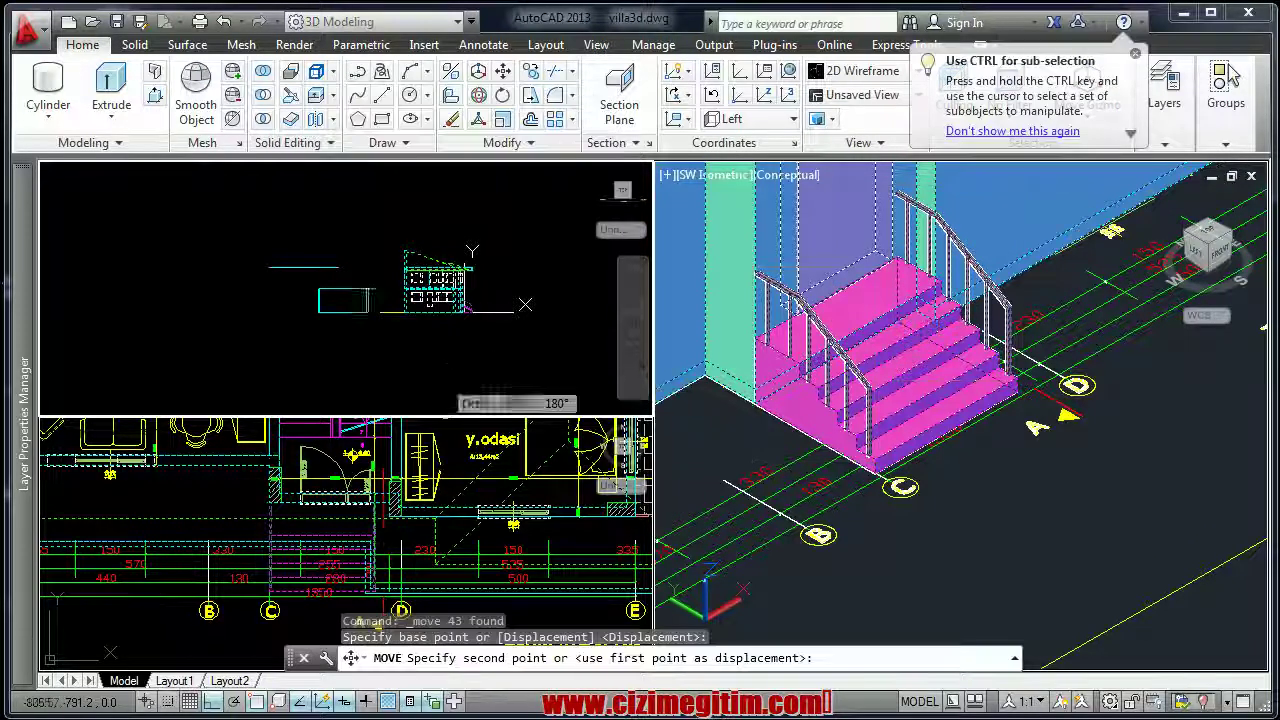
click(289, 374)
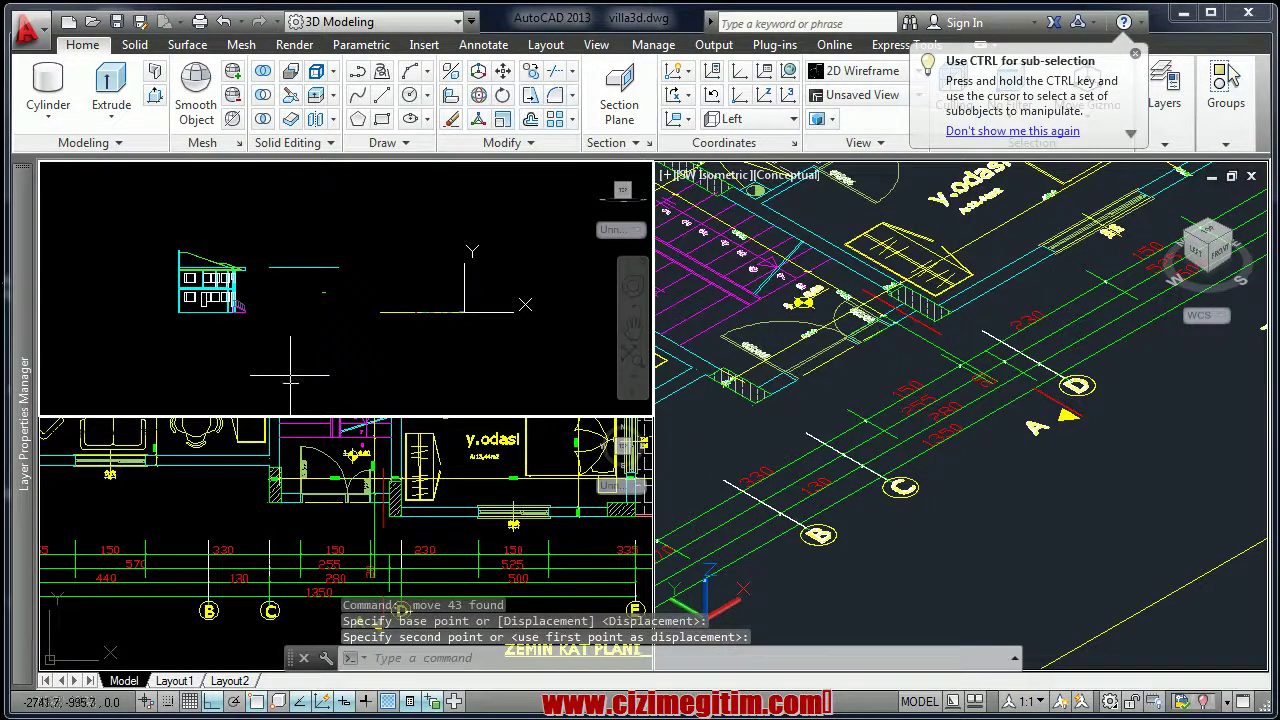
click(1000, 400)
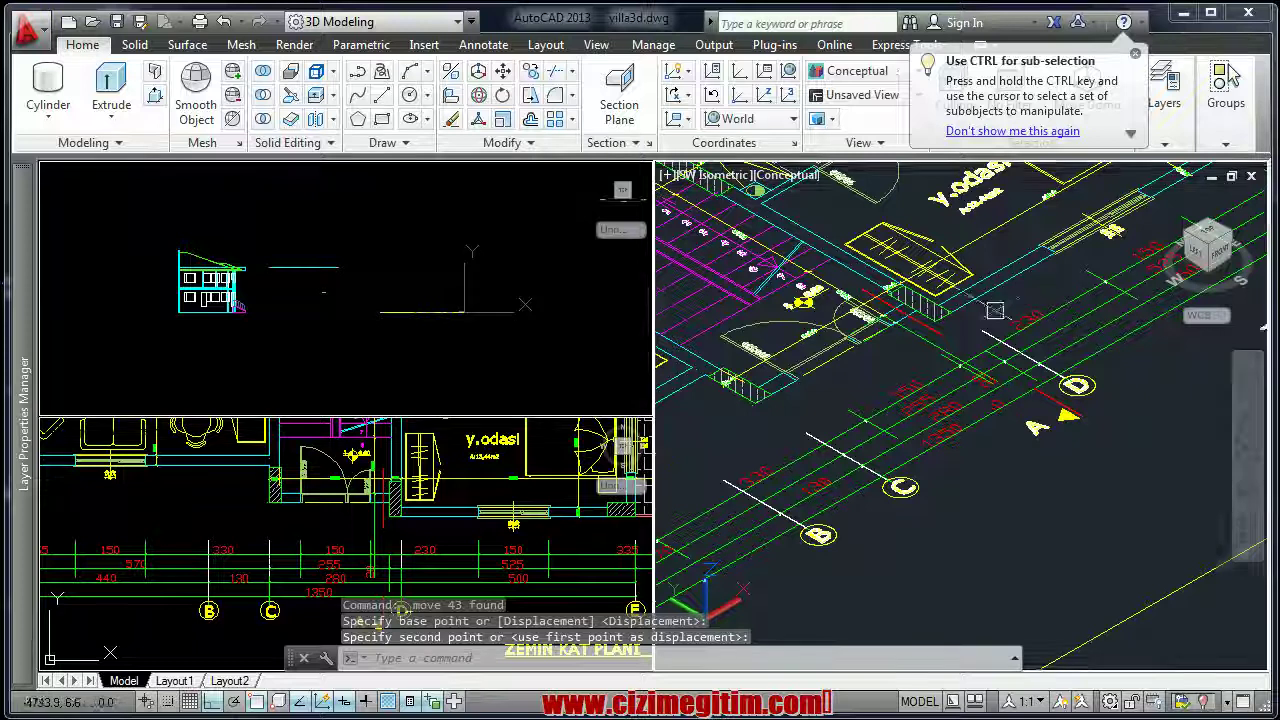
scroll(1000, 400, down, 5)
scroll(916, 518, up, 5)
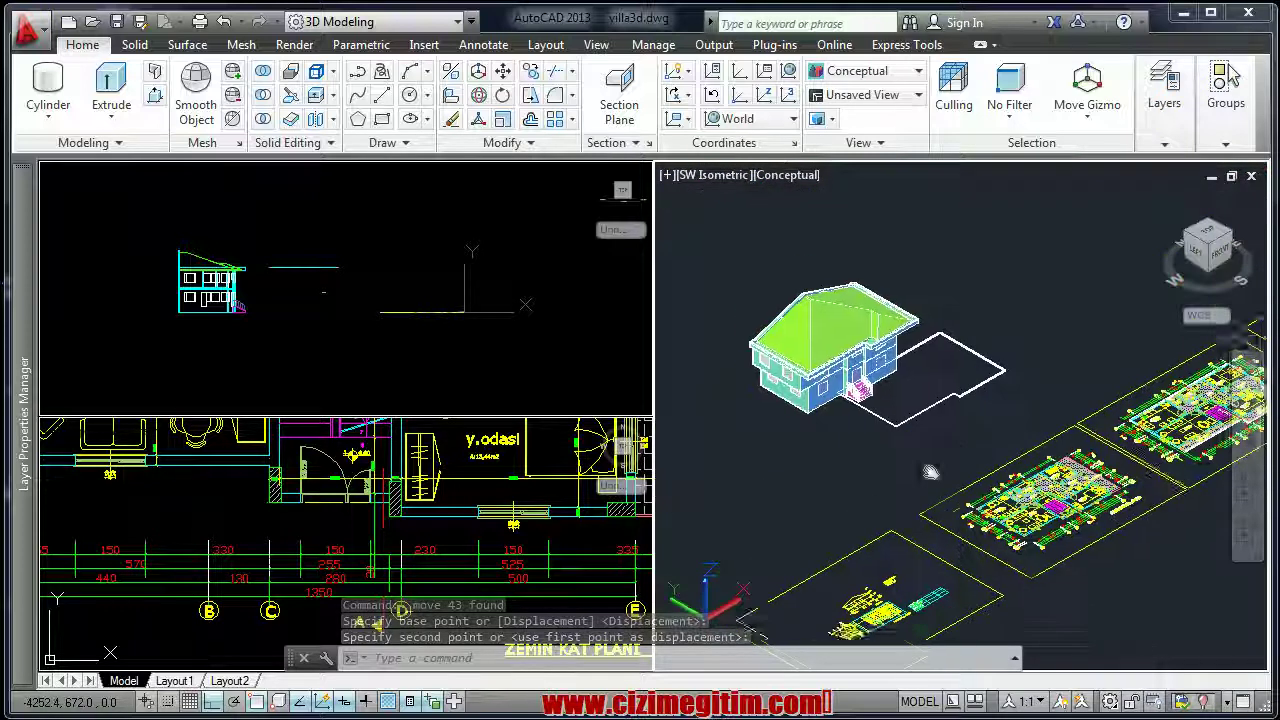
scroll(916, 518, up, 2)
scroll(916, 518, up, 2)
scroll(916, 518, up, 3)
scroll(900, 500, down, 1)
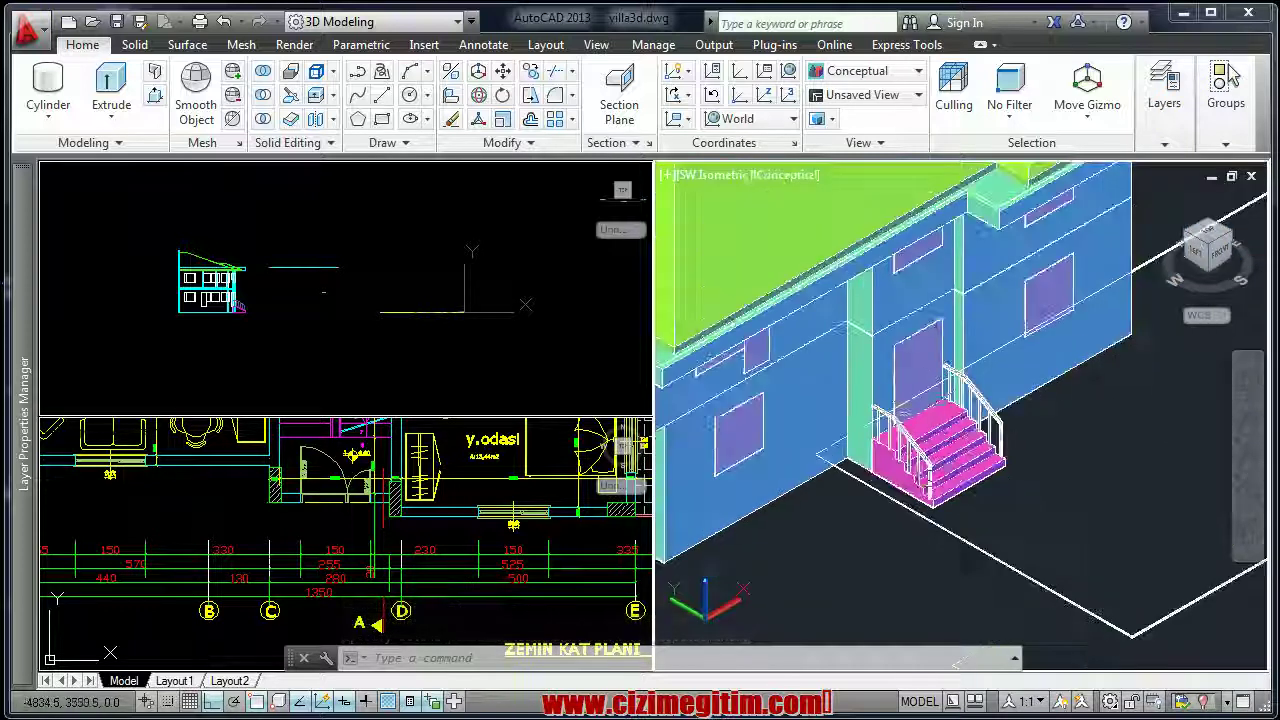
scroll(870, 515, down, 2)
scroll(860, 525, down, 2)
scroll(912, 462, up, 1)
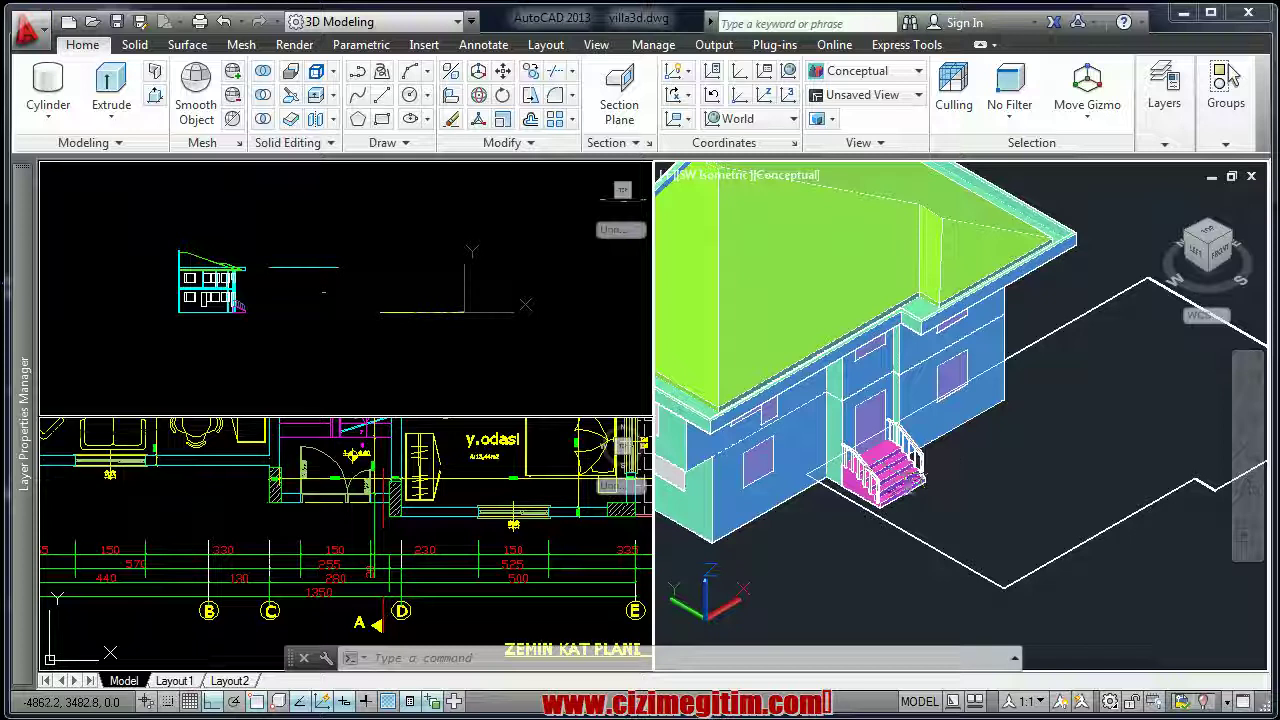
scroll(850, 478, up, 2)
scroll(848, 478, up, 2)
scroll(848, 478, up, 1)
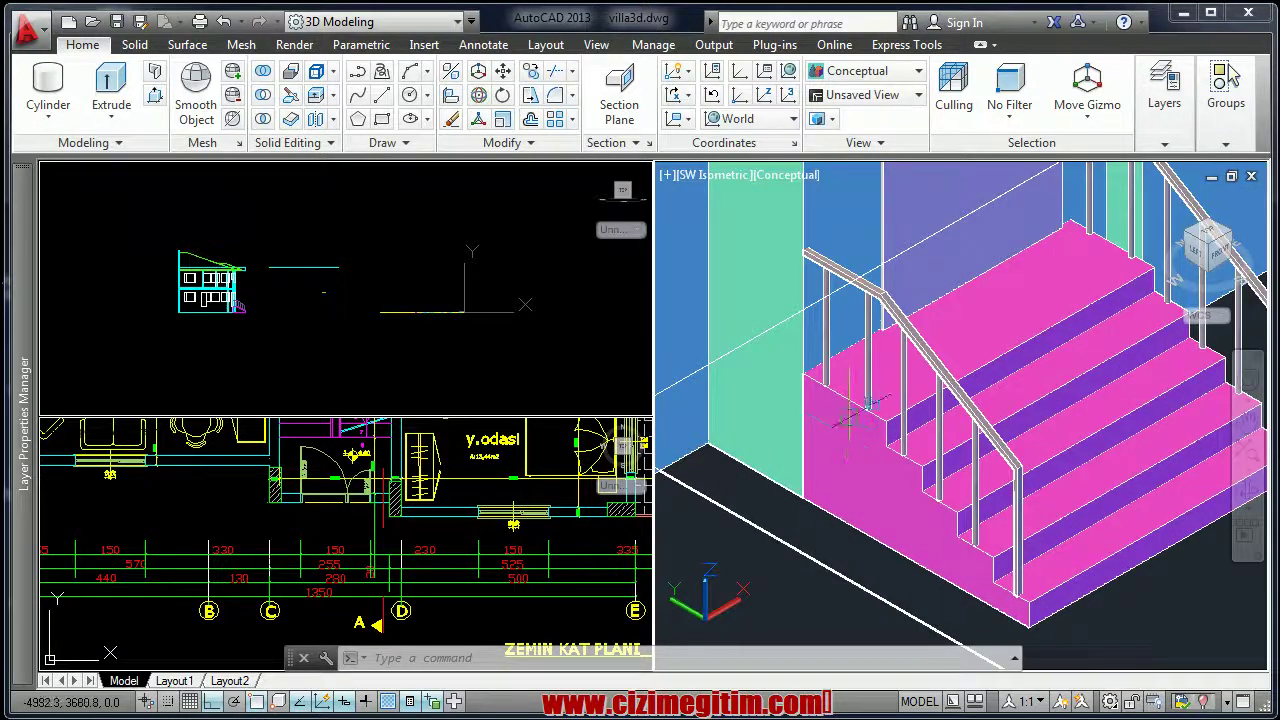